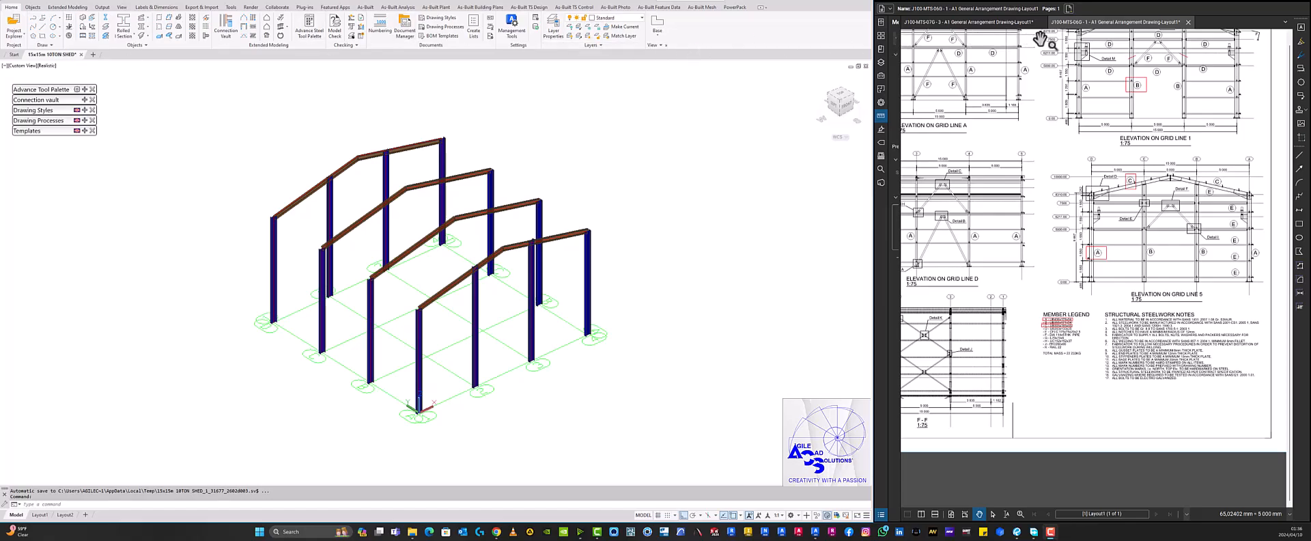
Examine the structural steelwork notes below the elevation on grid line 5.
drag(1130, 210, 1084, 176)
scroll(1106, 326, up, 4)
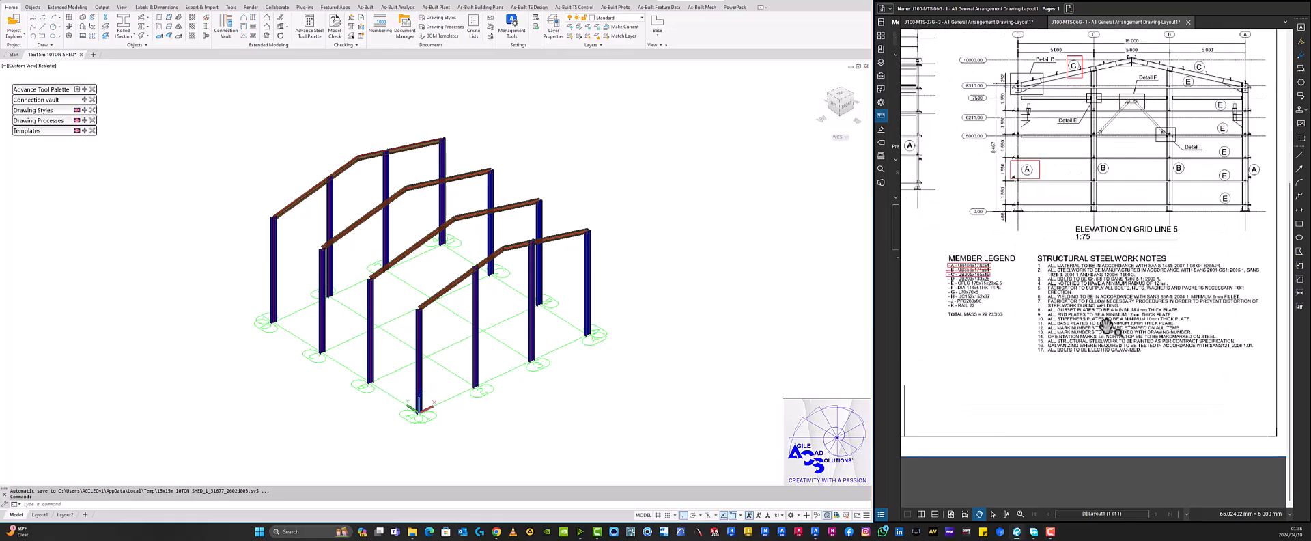
scroll(1093, 321, up, 2)
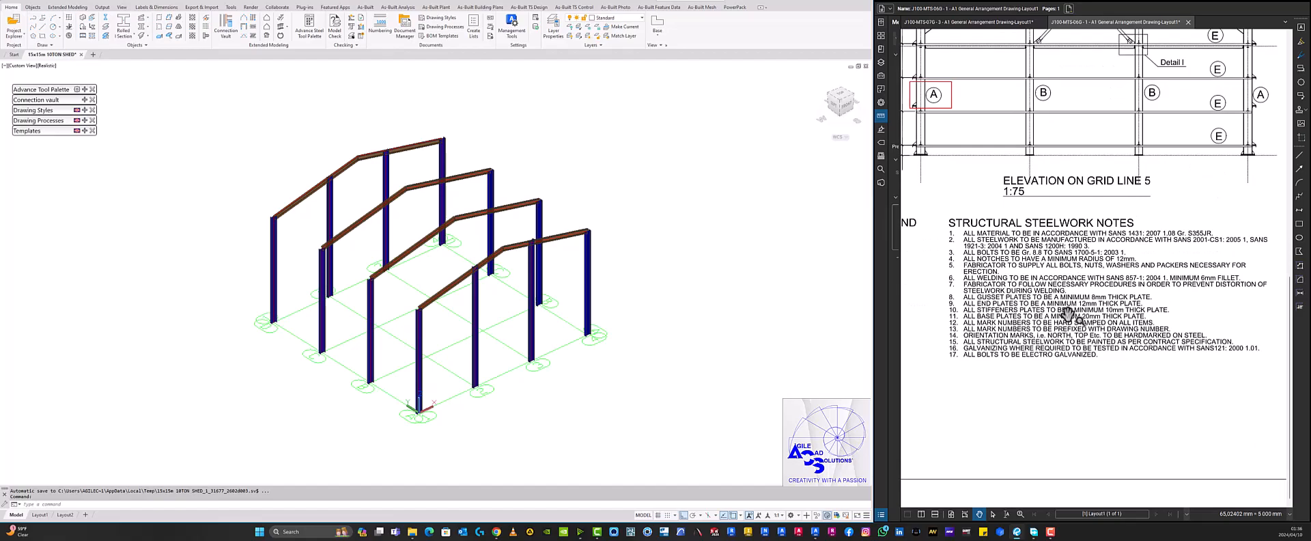
drag(1069, 315, 1044, 328)
scroll(1046, 330, up, 1)
scroll(1058, 328, down, 1)
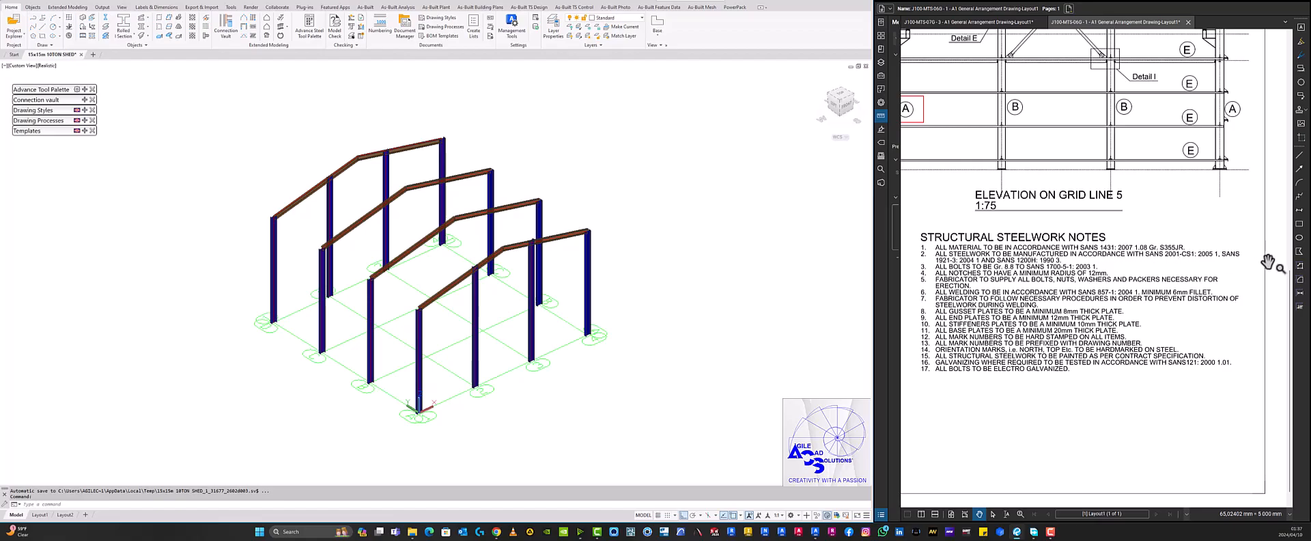
click(1300, 225)
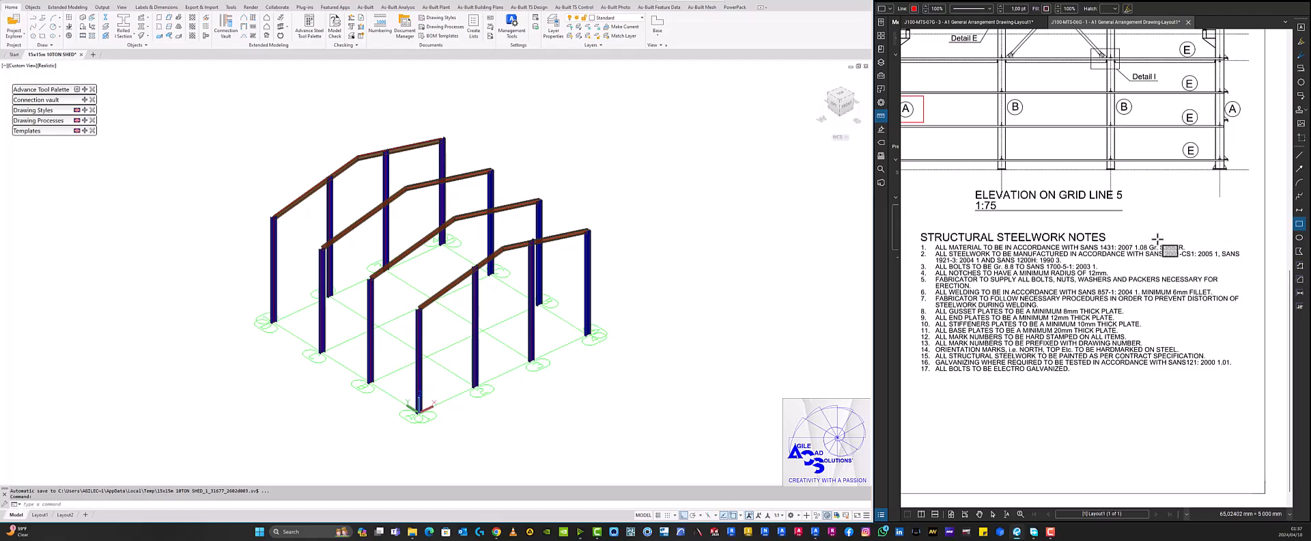
drag(1156, 238, 1188, 252)
key(Delete)
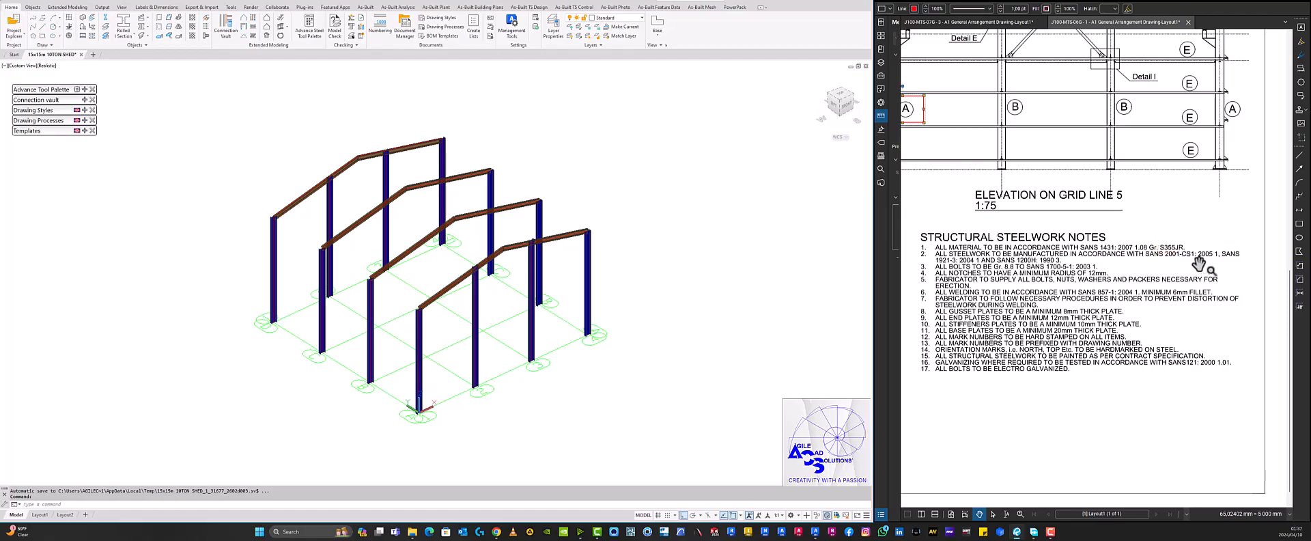
Mark structural steelwork notes 8 to 11, covering gusset, end, stiffener and base plate thicknesses, with one rectangle.
click(1300, 225)
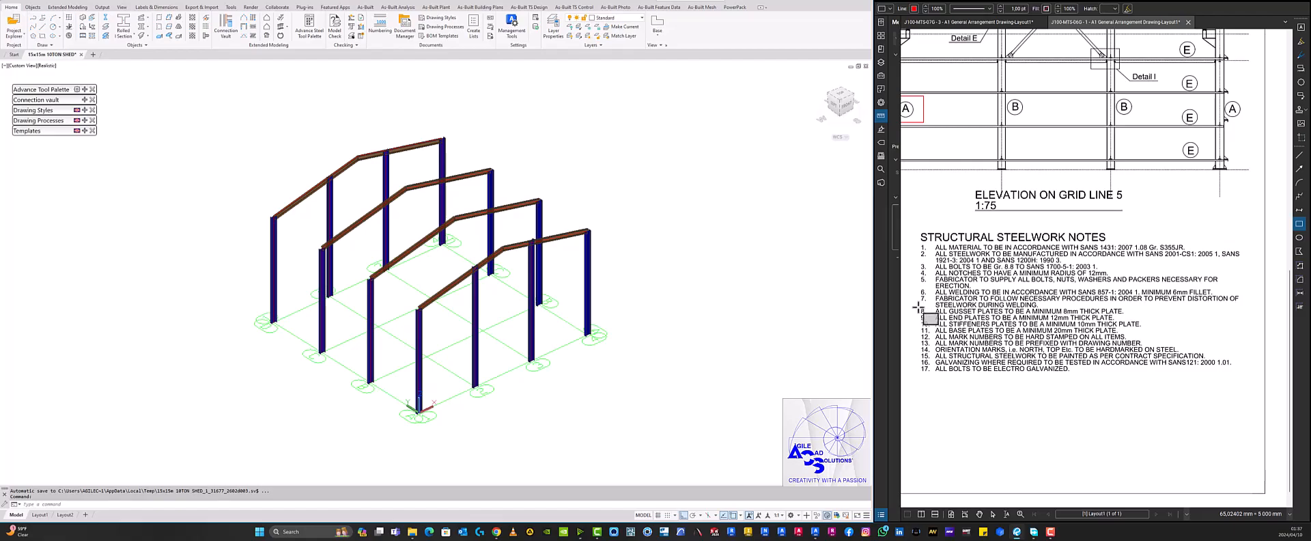
drag(917, 307, 1164, 334)
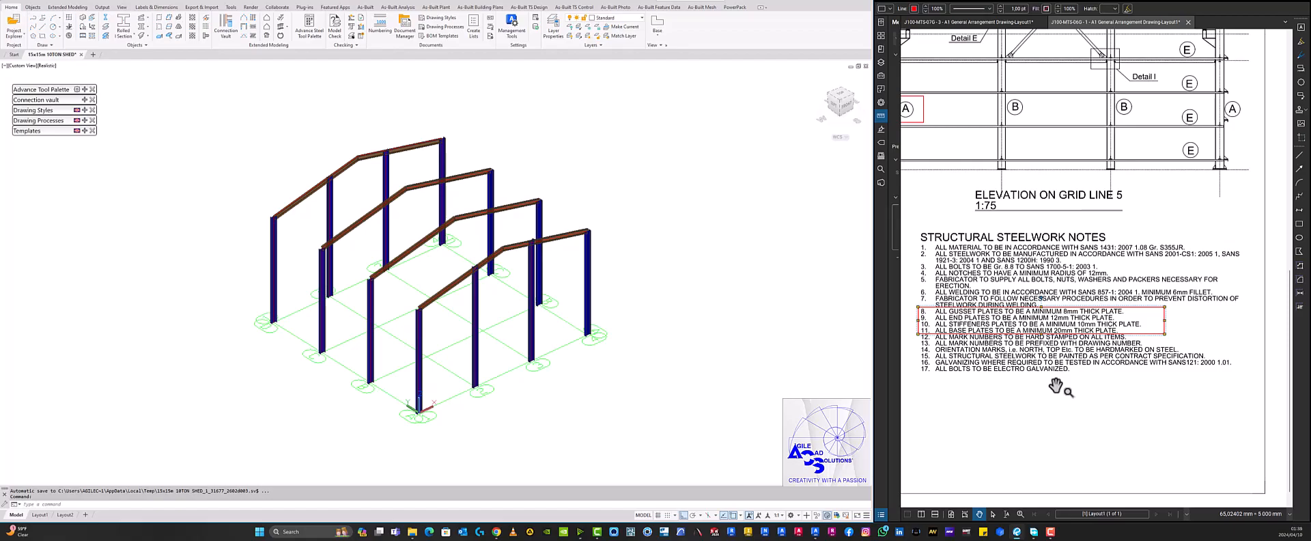
On the J100-MTS-070 details drawing, outline section K-K with a rectangle and Detail A together with section I-I with another.
click(1014, 22)
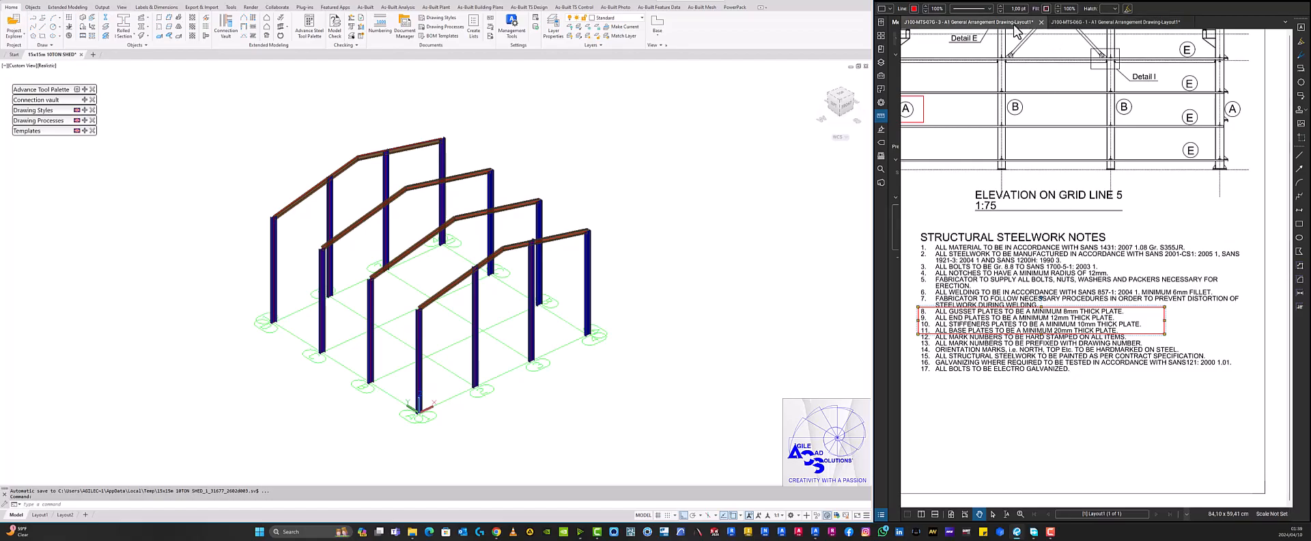
scroll(1042, 181, down, 2)
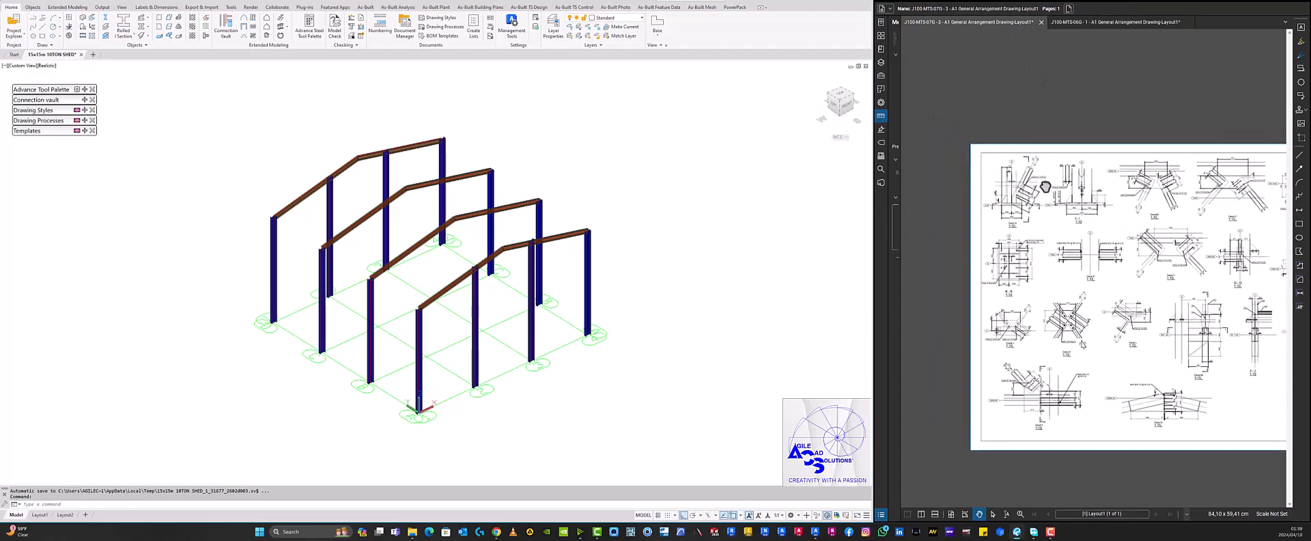
scroll(1041, 181, up, 4)
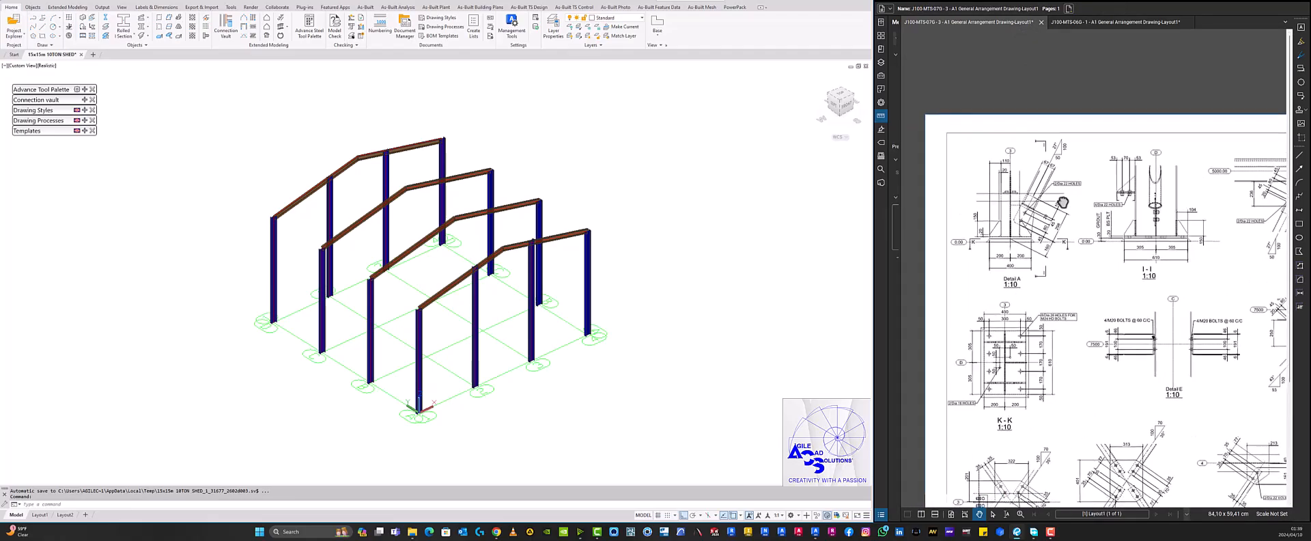
scroll(1062, 202, up, 3)
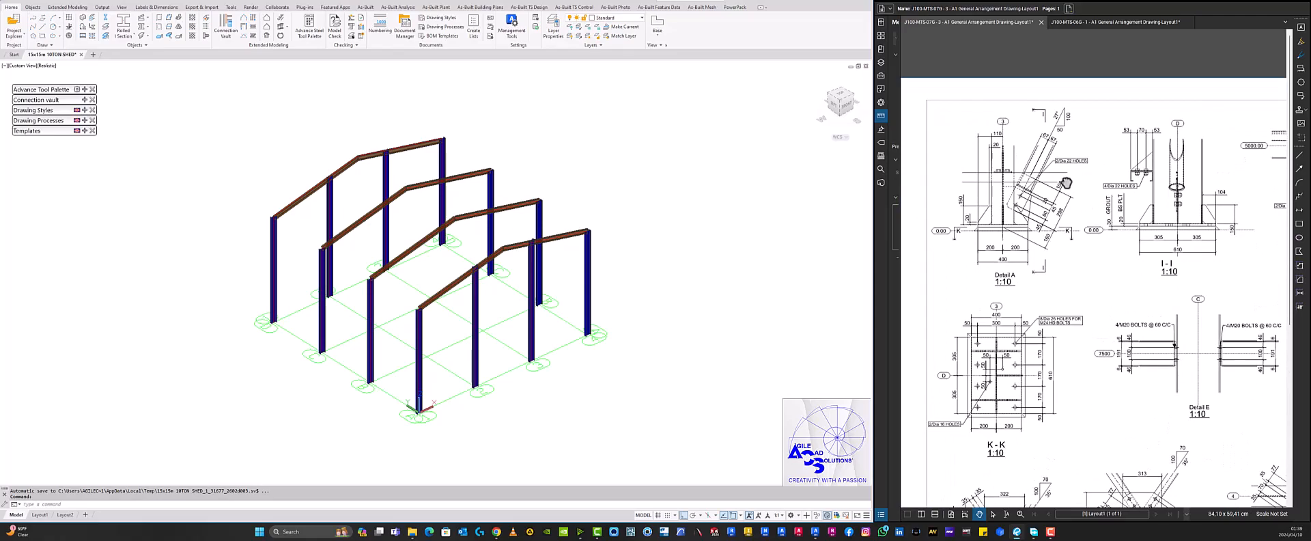
click(1299, 223)
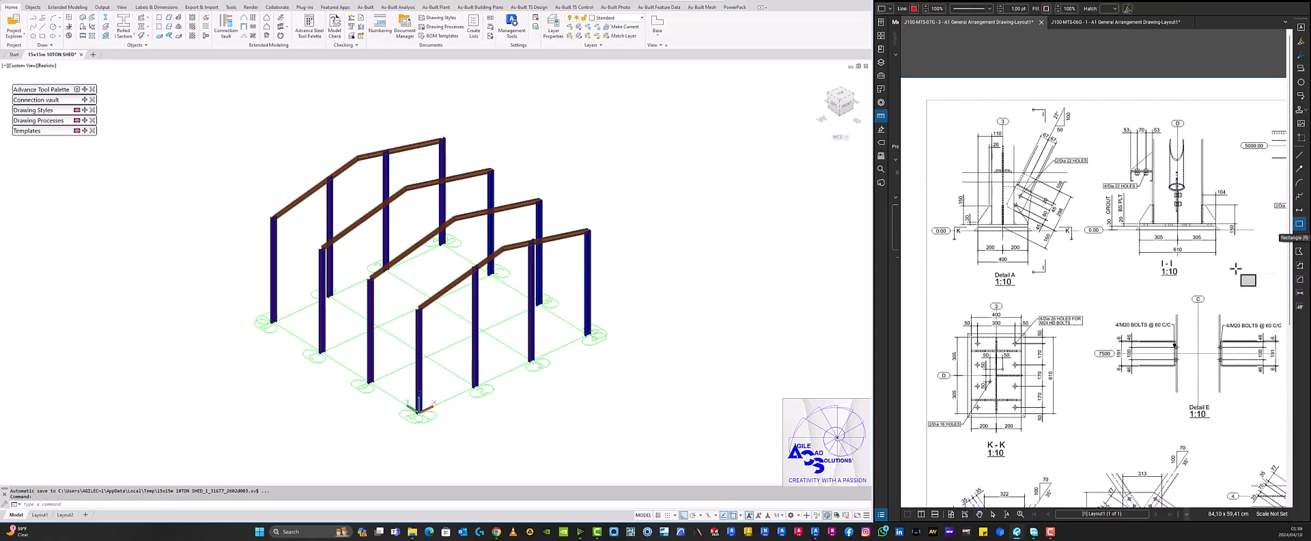
drag(1079, 455, 918, 295)
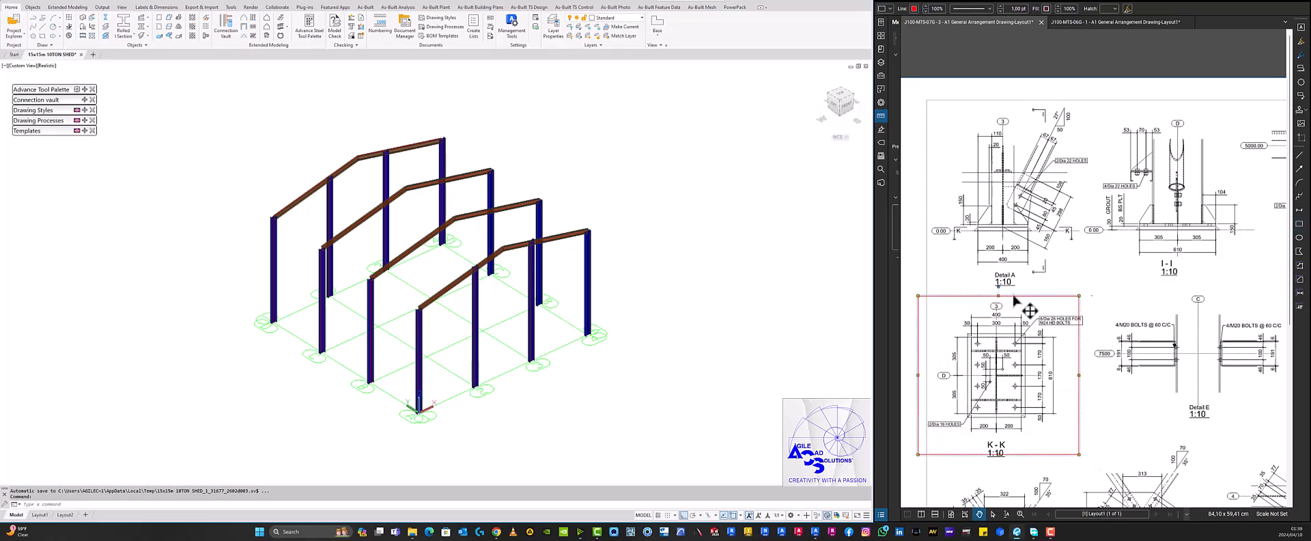
click(1299, 223)
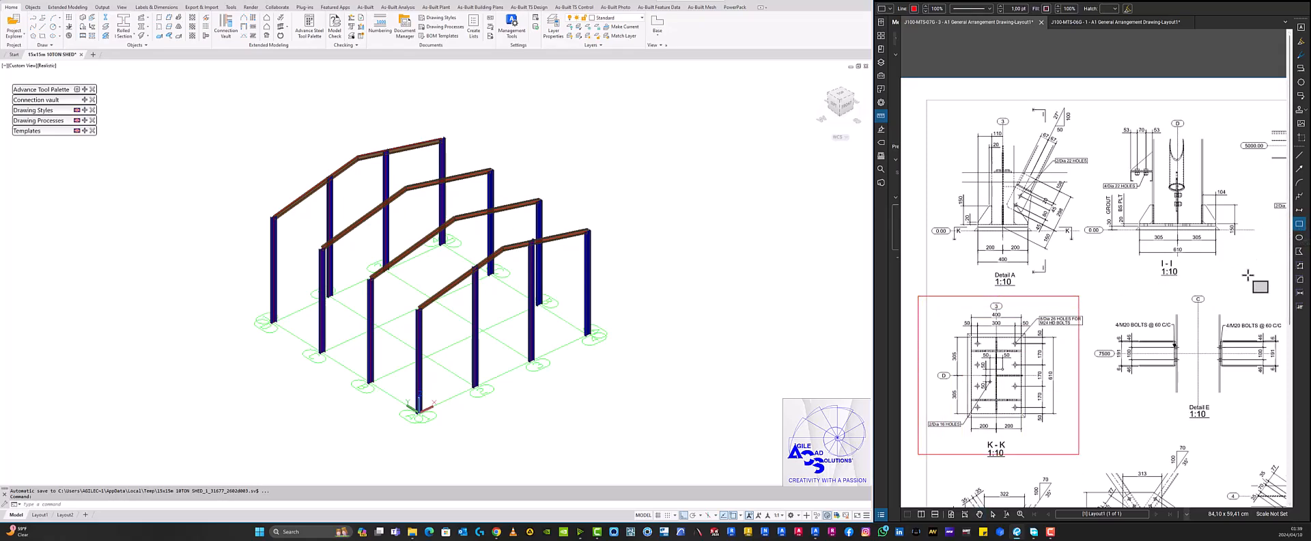
mouse_move(1255, 281)
mouse_down()
mouse_move(928, 115)
mouse_move(922, 99)
mouse_up()
Examine section K-K for the base plate dimensions, stiffener layout, anchor bolt holes and 16 mm holes.
middle_drag(1052, 270, 1056, 170)
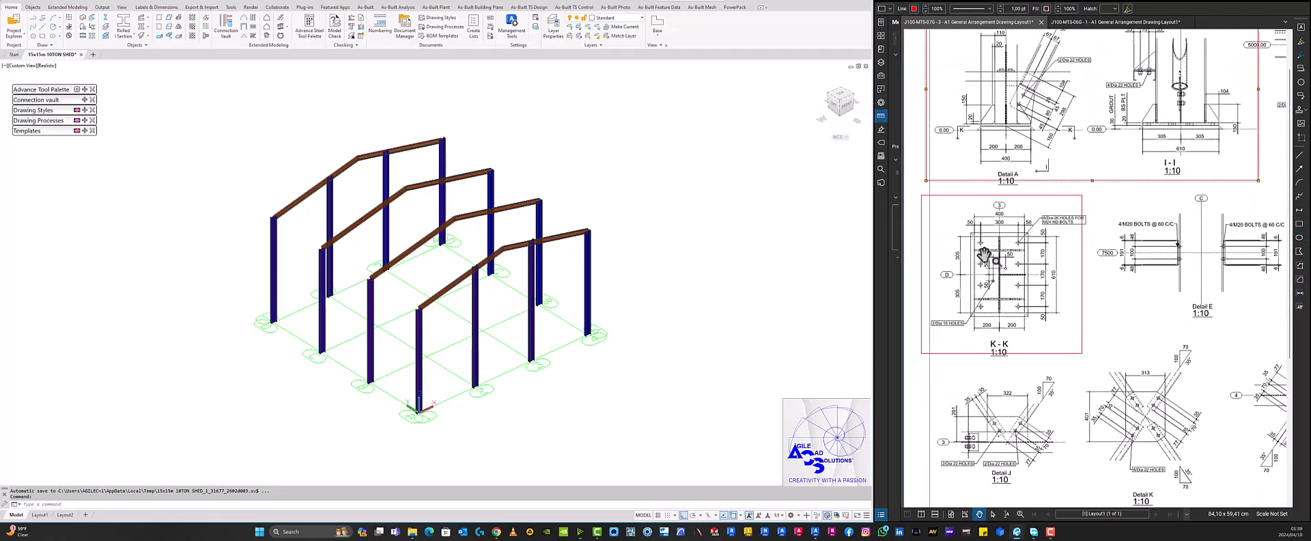
scroll(988, 254, up, 3)
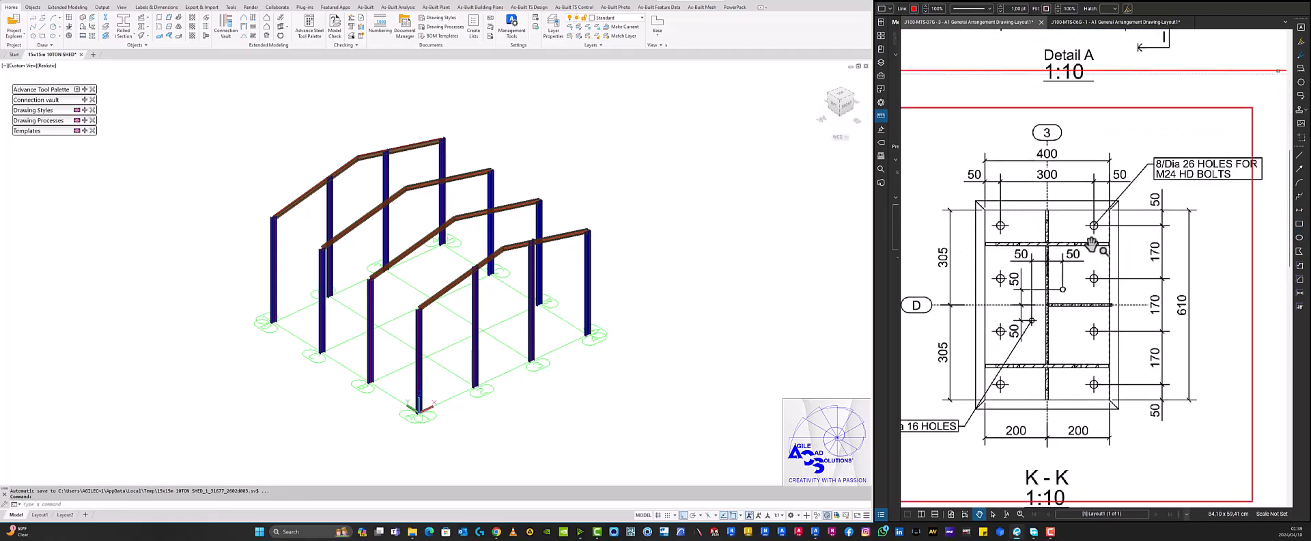
scroll(1094, 249, up, 1)
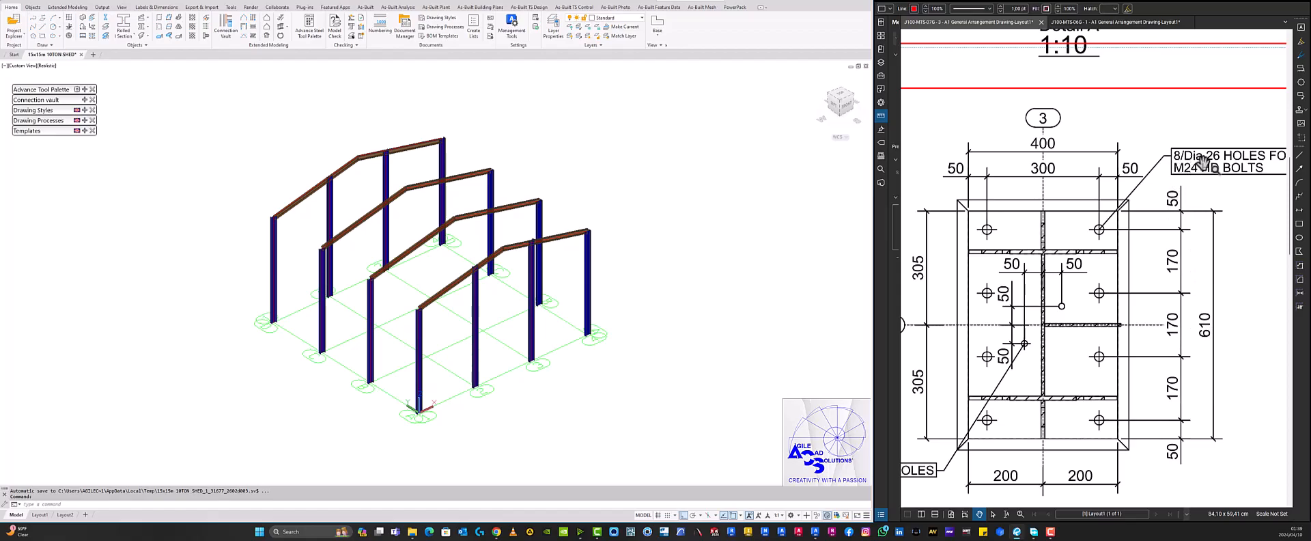
mouse_move(1226, 199)
mouse_down()
mouse_move(1178, 206)
mouse_move(1294, 134)
mouse_up()
scroll(1146, 253, down, 1)
drag(1113, 290, 1126, 275)
scroll(974, 373, up, 1)
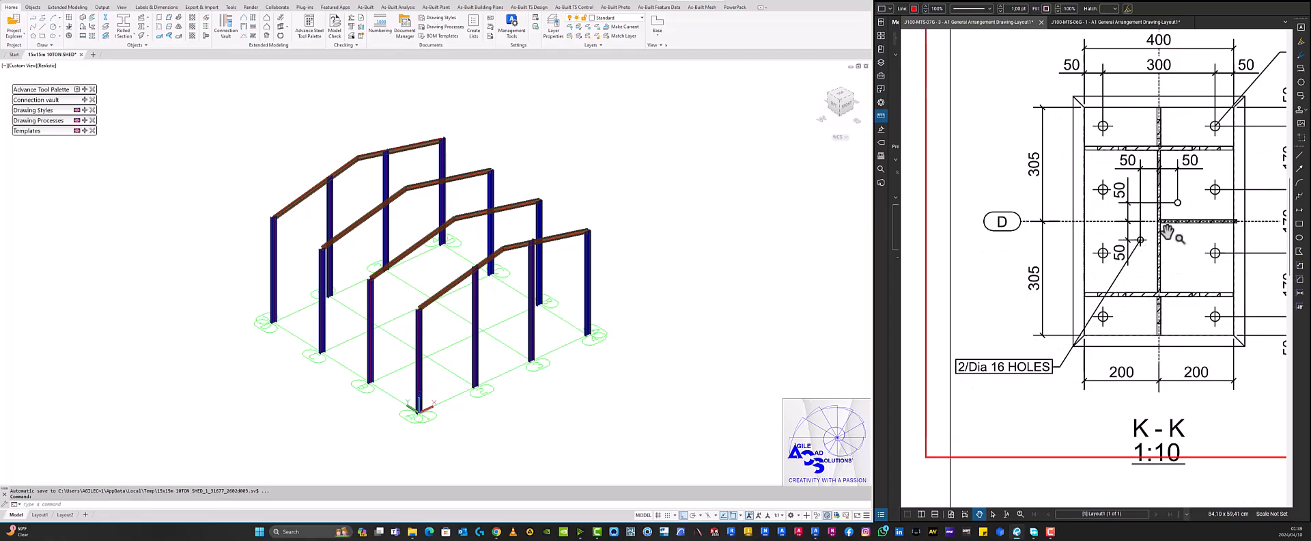
mouse_move(1173, 203)
mouse_down()
mouse_move(1104, 226)
mouse_move(1123, 216)
mouse_up()
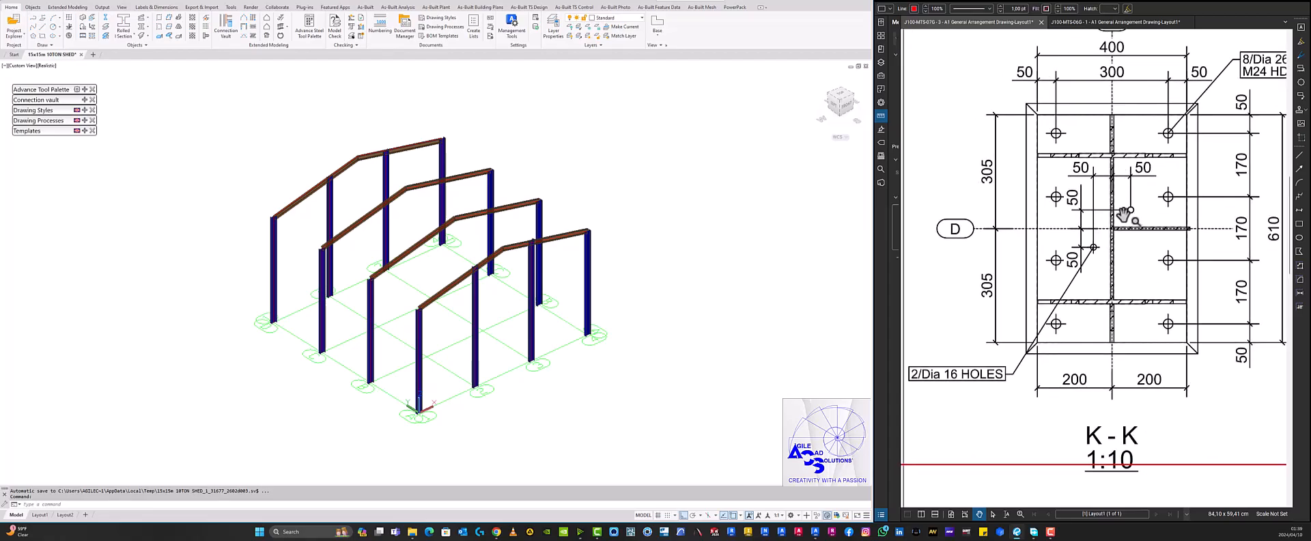
drag(1100, 327, 1076, 355)
scroll(1078, 354, up, 1)
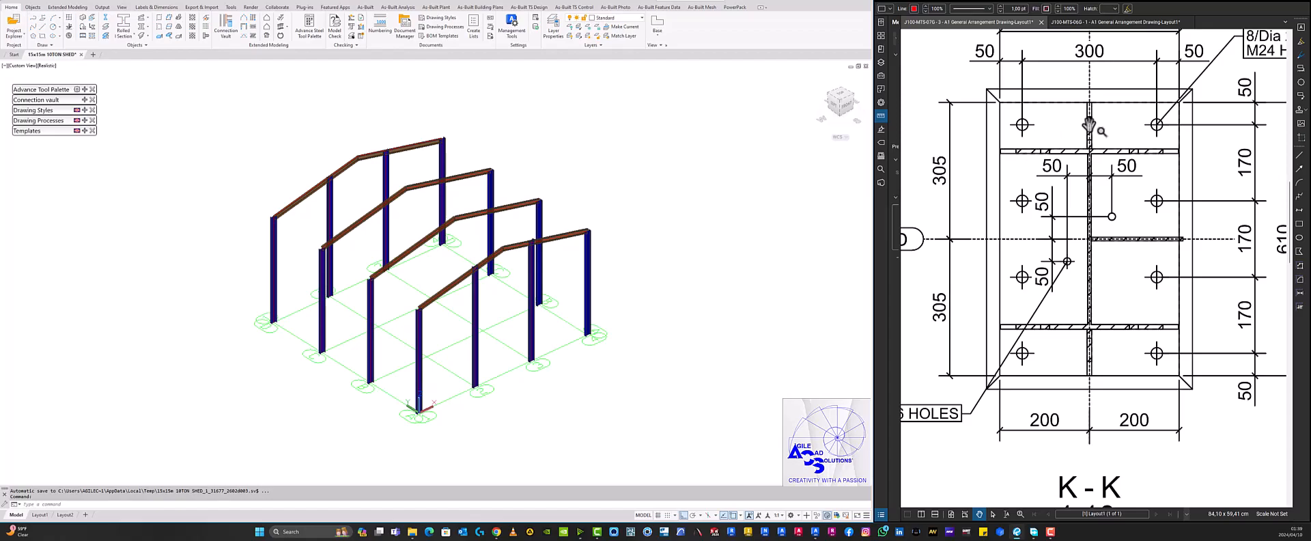
Examine section I-I for the grout and base plate thicknesses, and Detail A for the stiffener and bracing plate dimensions.
scroll(1127, 299, down, 3)
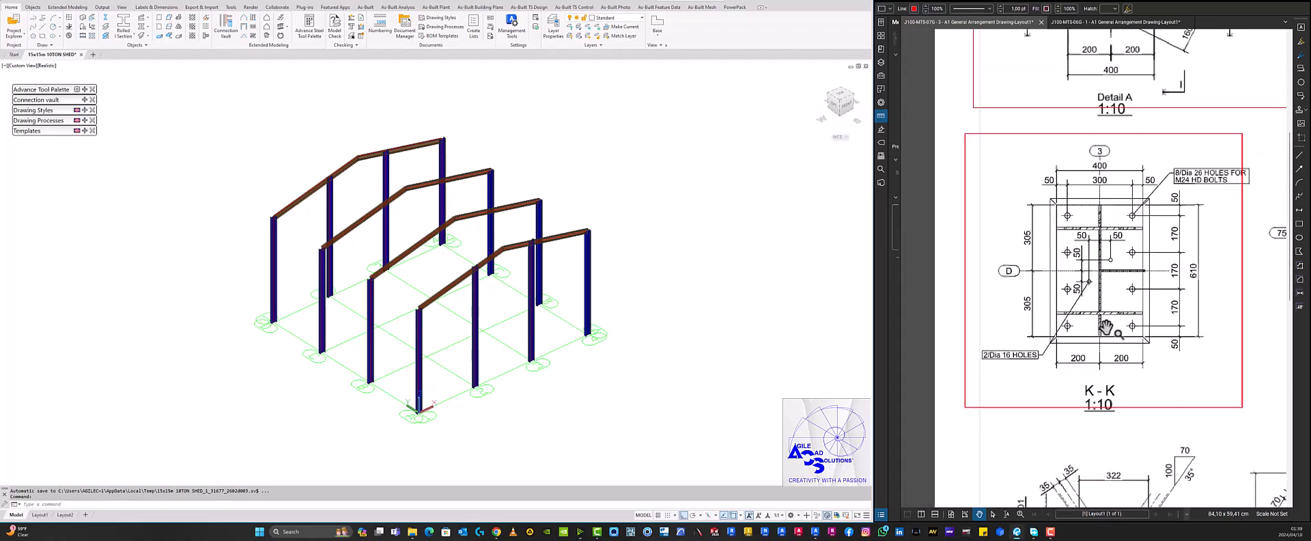
scroll(1107, 328, down, 2)
drag(1063, 151, 985, 233)
scroll(1126, 198, up, 3)
drag(1125, 198, 1007, 274)
scroll(1007, 273, up, 2)
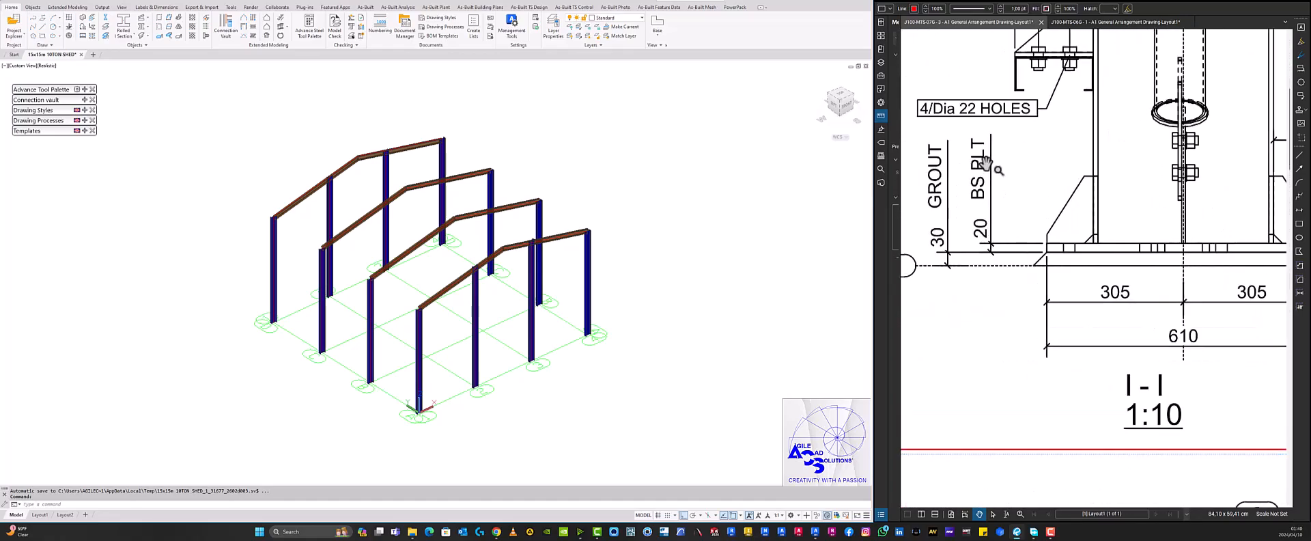
drag(990, 154, 1060, 149)
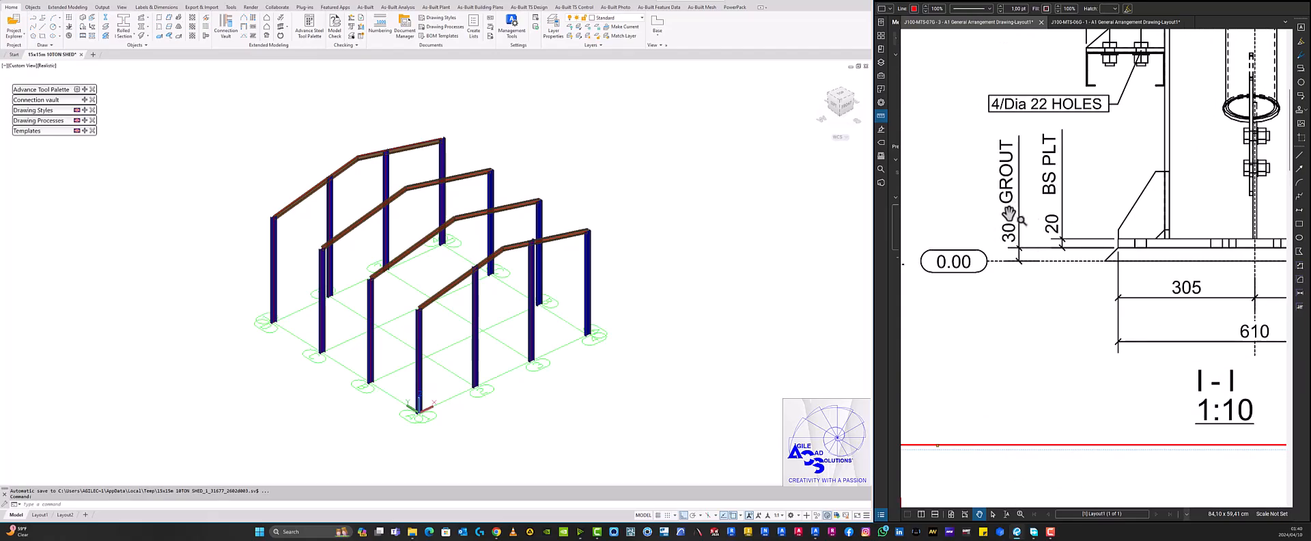
scroll(1166, 218, down, 3)
mouse_move(1057, 273)
mouse_down()
mouse_move(1136, 246)
mouse_move(1189, 208)
mouse_up()
scroll(1188, 208, up, 1)
drag(1128, 130, 1103, 208)
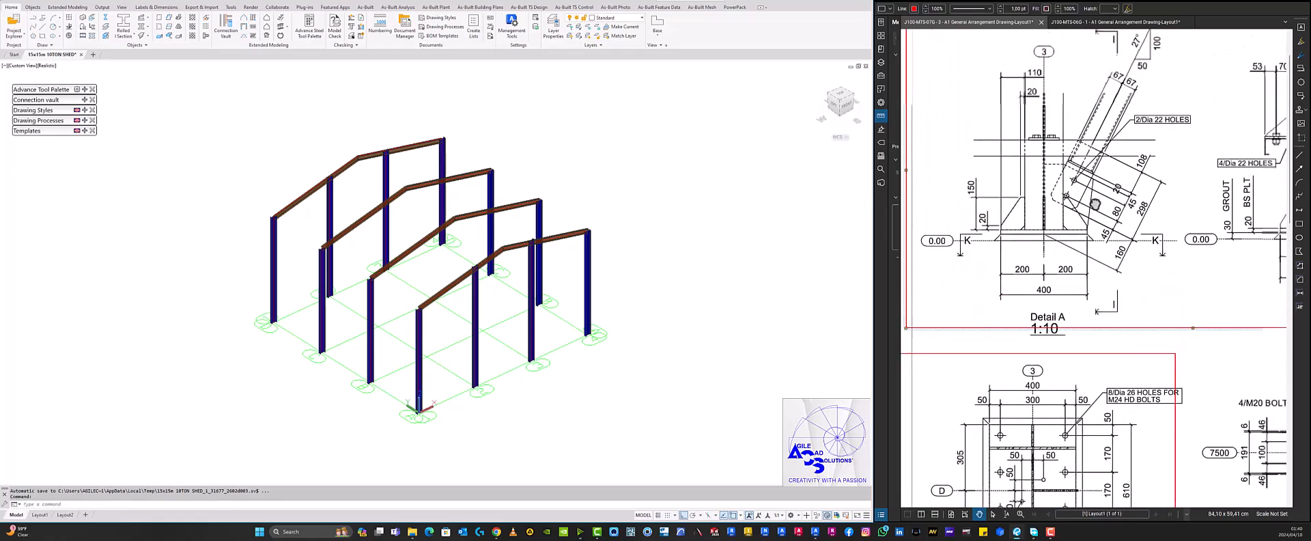
drag(1084, 141, 1058, 180)
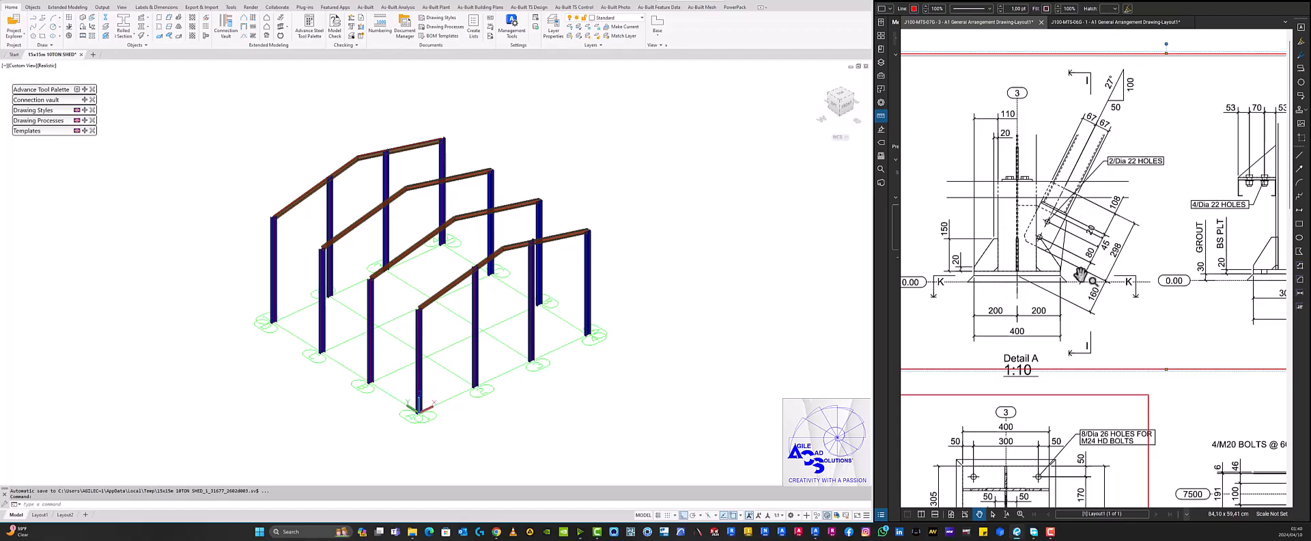
Return to section K-K on the drawing and keep its base plate dimensions readable.
scroll(1085, 276, down, 2)
drag(1082, 307, 1122, 144)
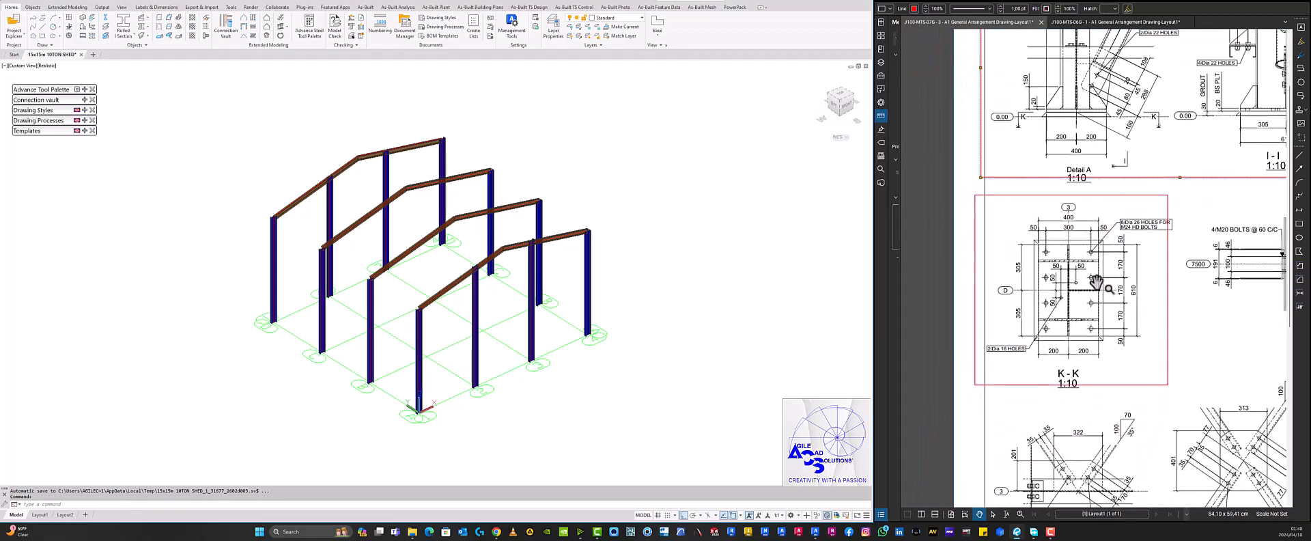
drag(1098, 282, 1086, 321)
scroll(1085, 322, up, 1)
scroll(1086, 322, up, 1)
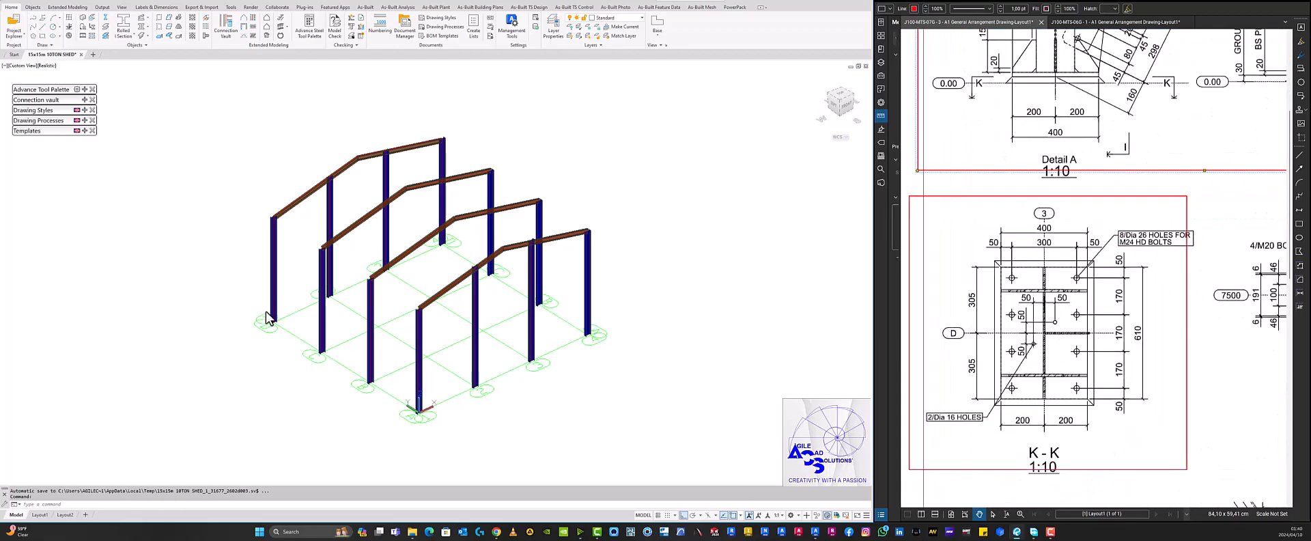
Get a close view of the corner column base and open the connection vault's Plates at beam category.
scroll(497, 281, up, 4)
middle_drag(498, 281, 593, 137)
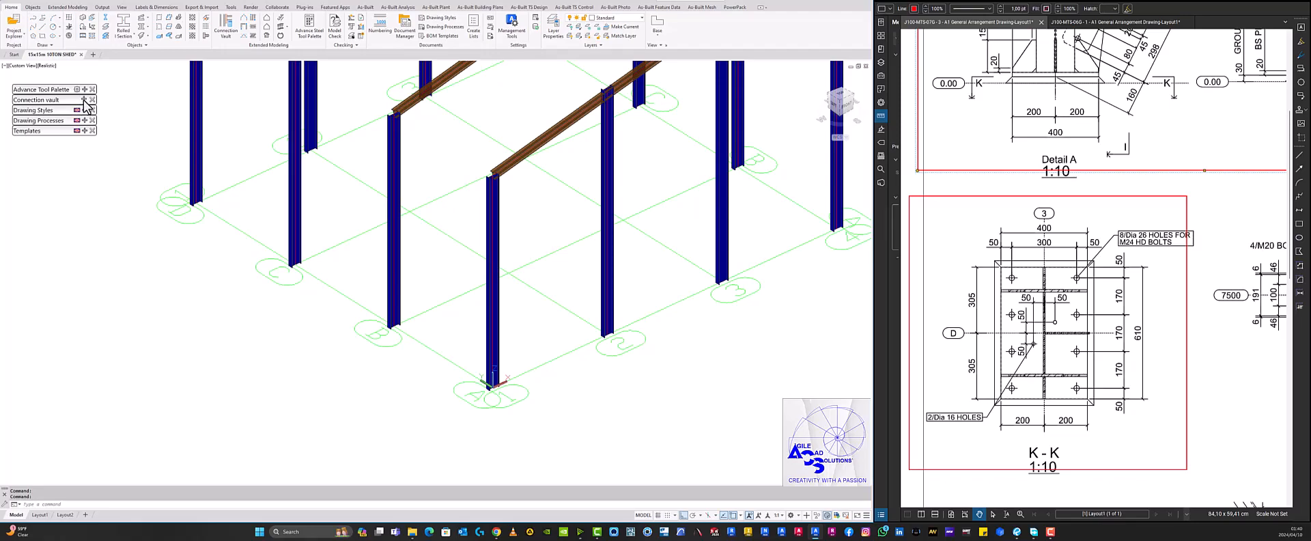
click(83, 101)
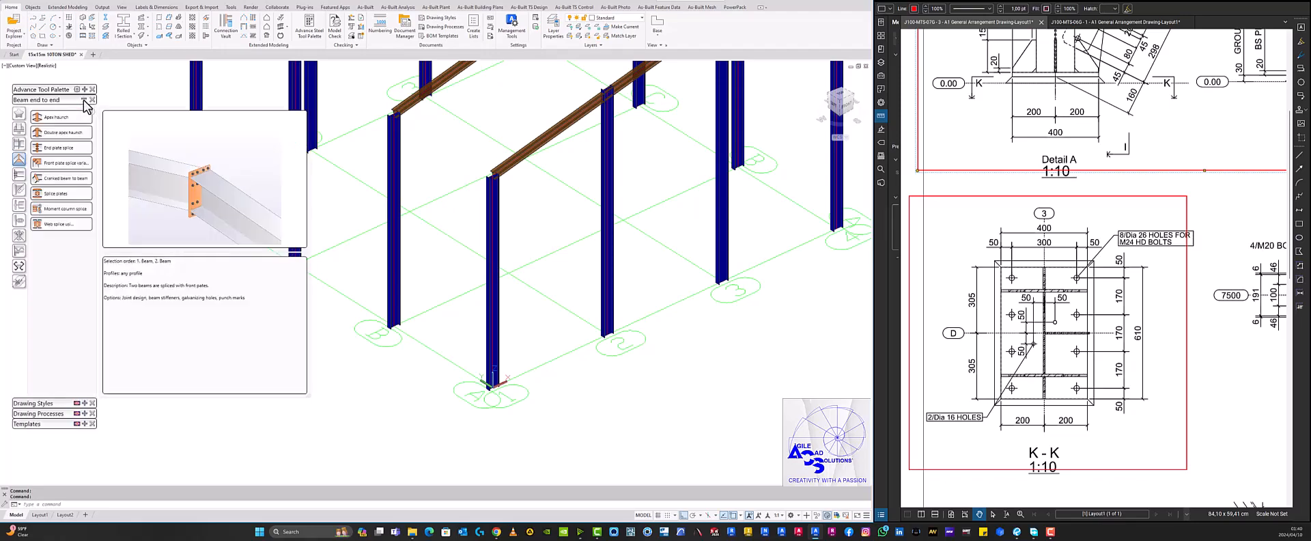
click(20, 116)
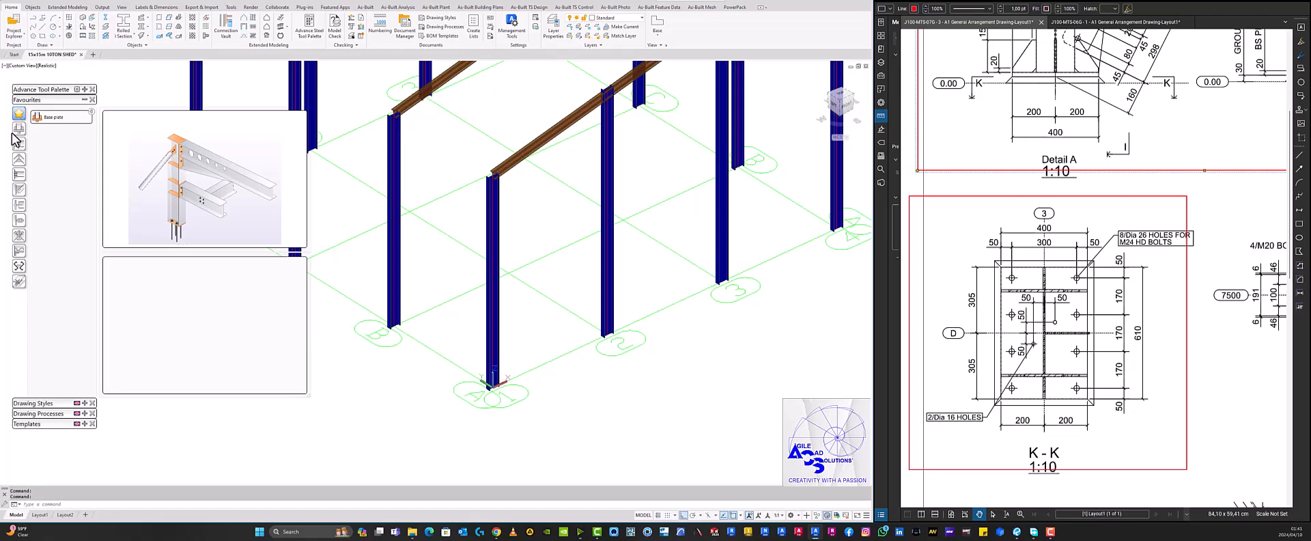
click(20, 131)
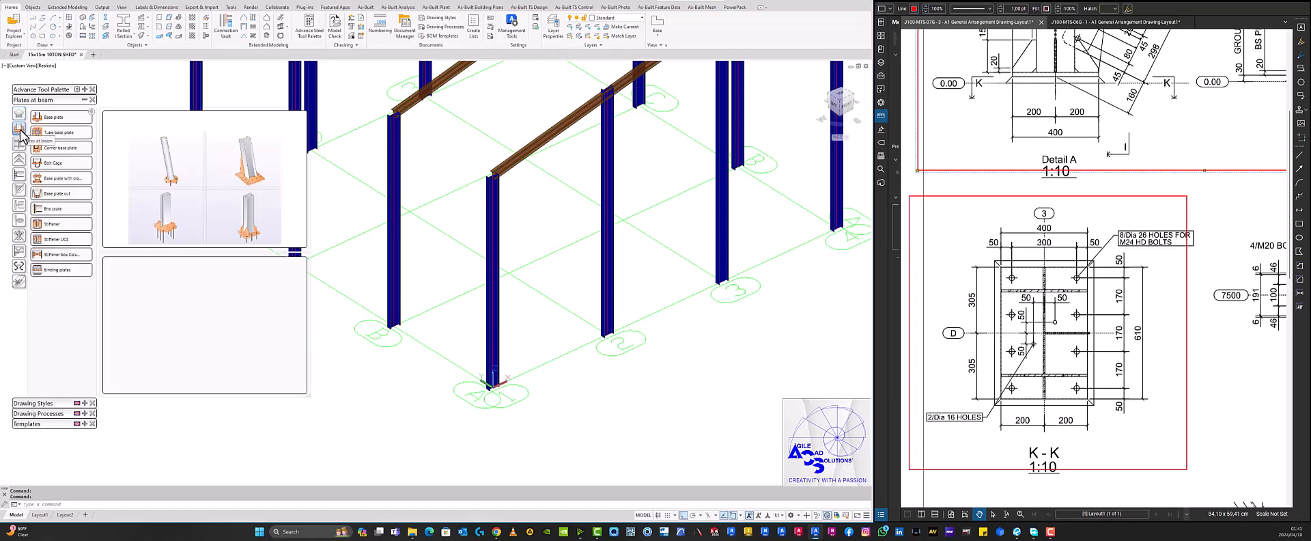
Mark the Base plate connection as a favourite and check the Favourites category for it.
click(87, 116)
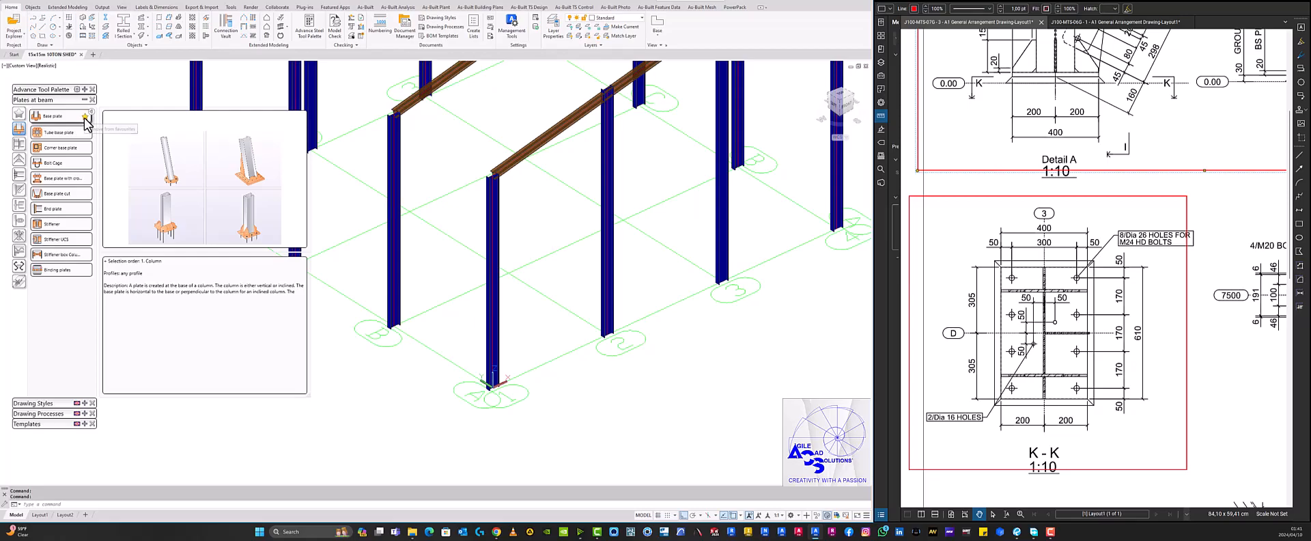
click(18, 115)
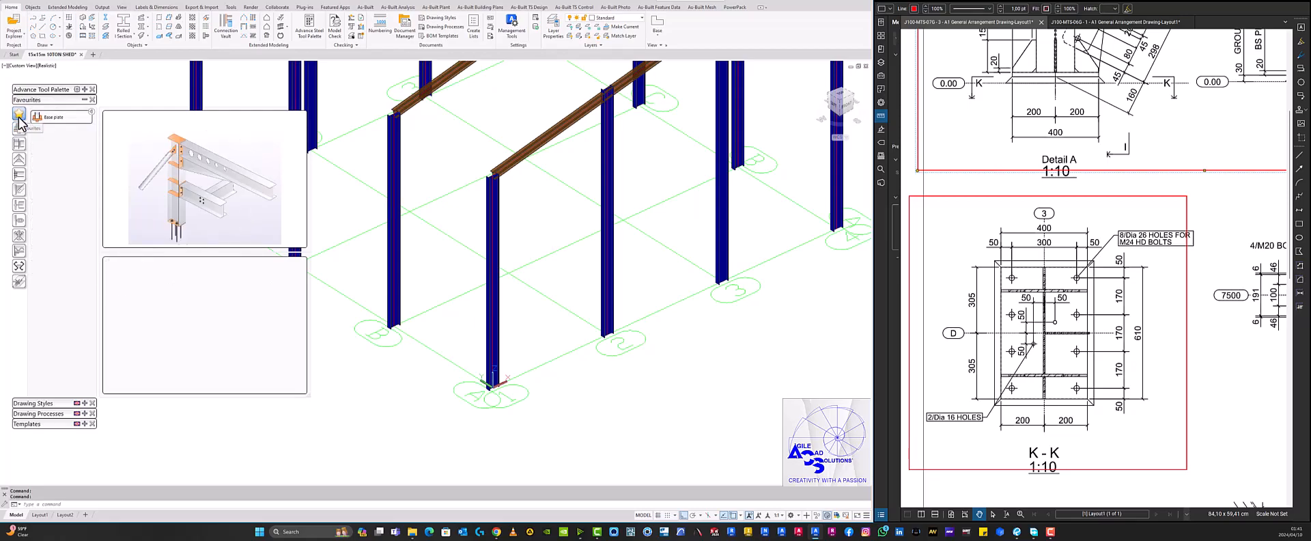
mouse_move(58, 120)
Browse the connection vault from Plates at beam to Beam end to end and view the Apex haunch description.
click(18, 128)
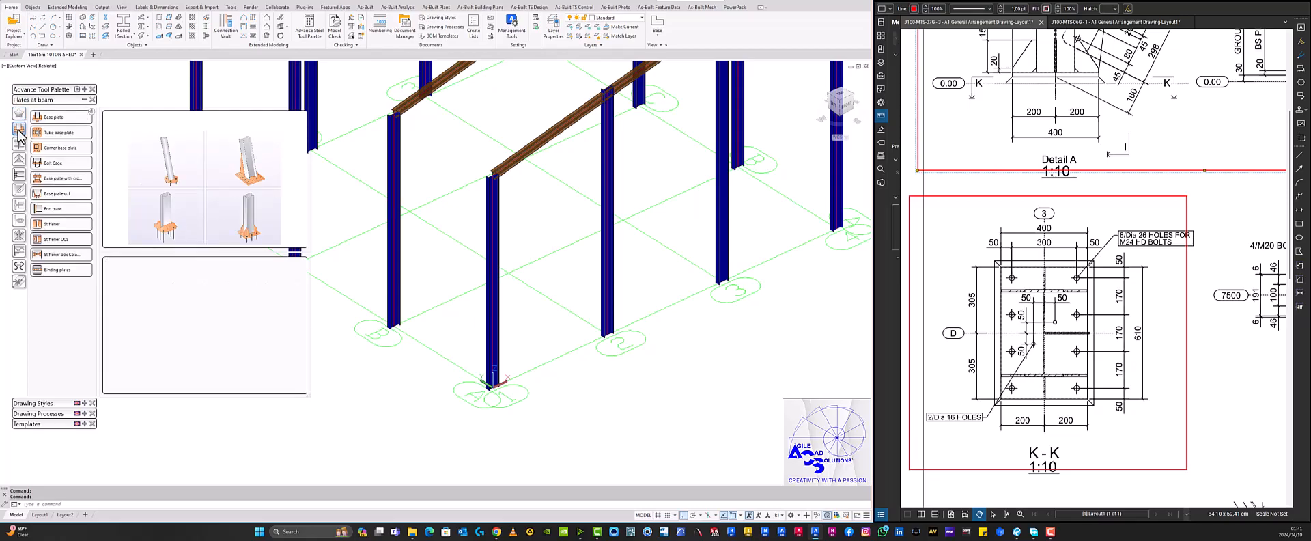
click(19, 159)
mouse_move(84, 123)
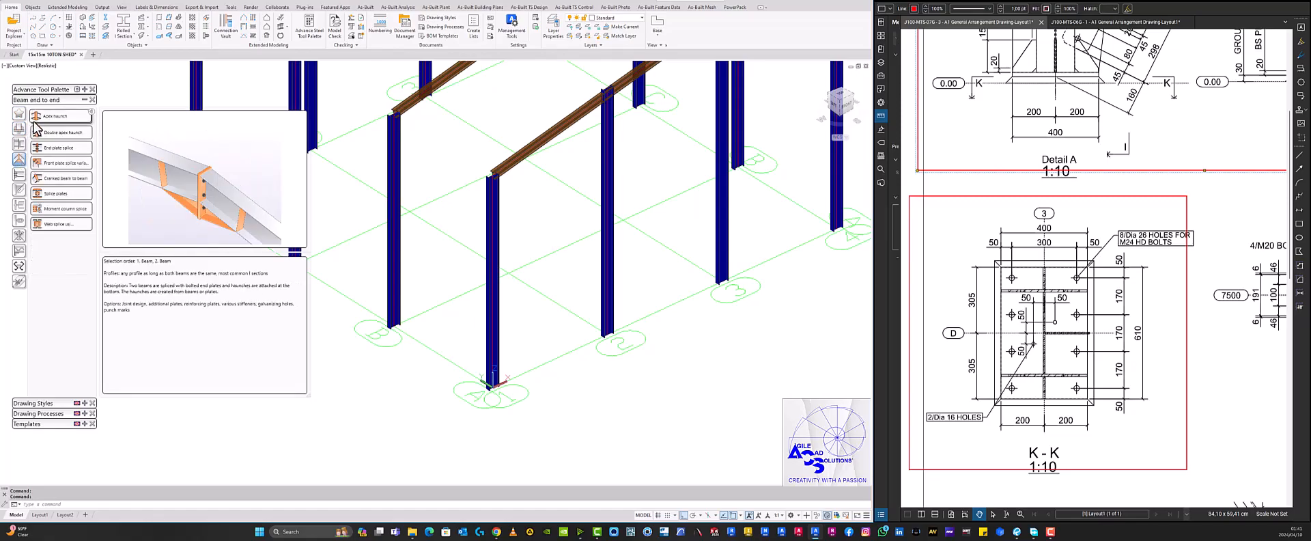
Mark the Apex haunch connection as a favourite, check the Favourites category for it, and reopen Plates at beam.
click(85, 117)
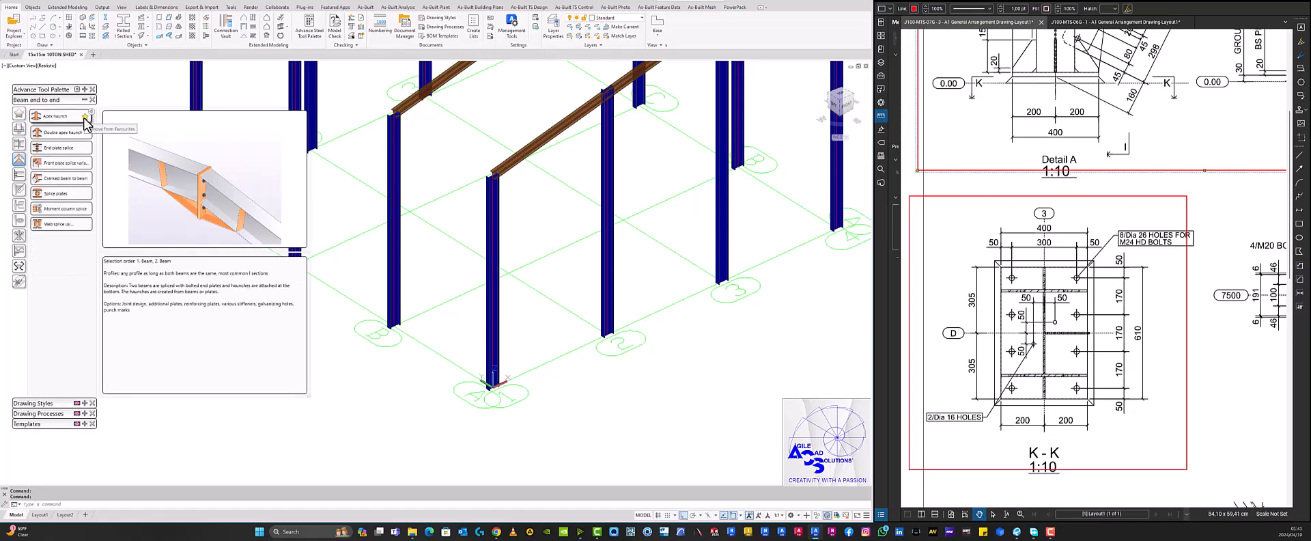
click(21, 115)
mouse_move(68, 132)
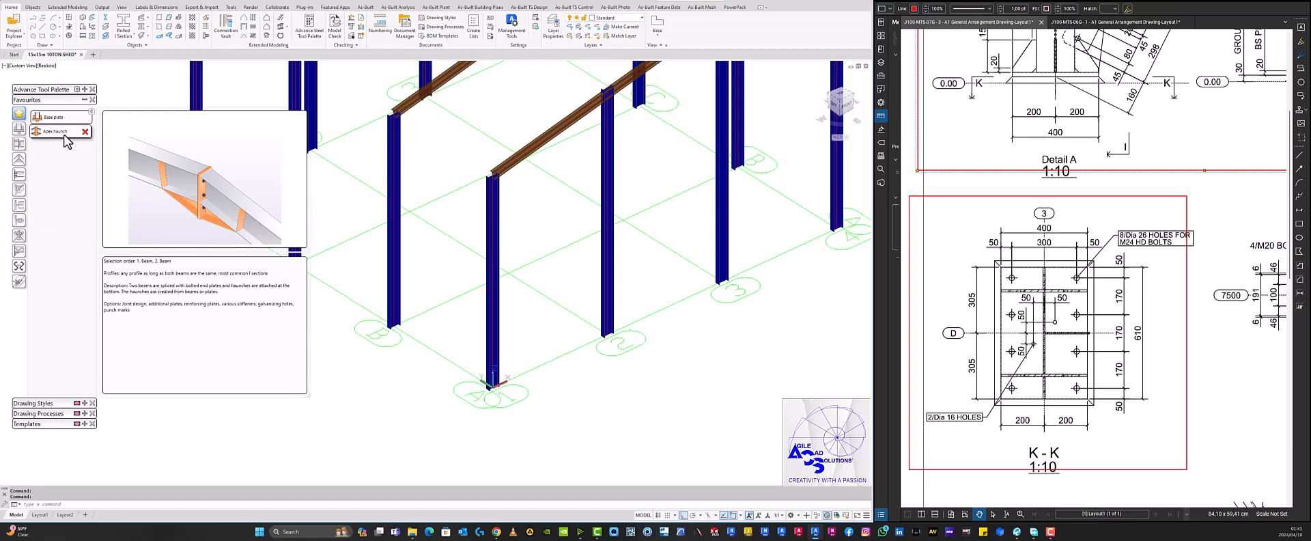
click(21, 130)
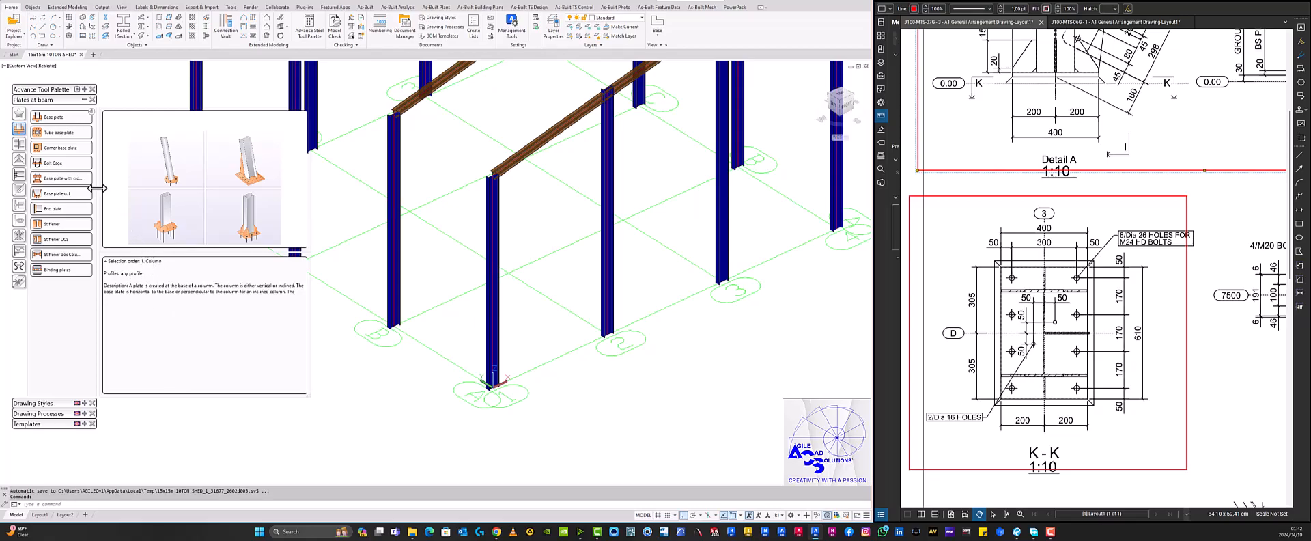
click(19, 159)
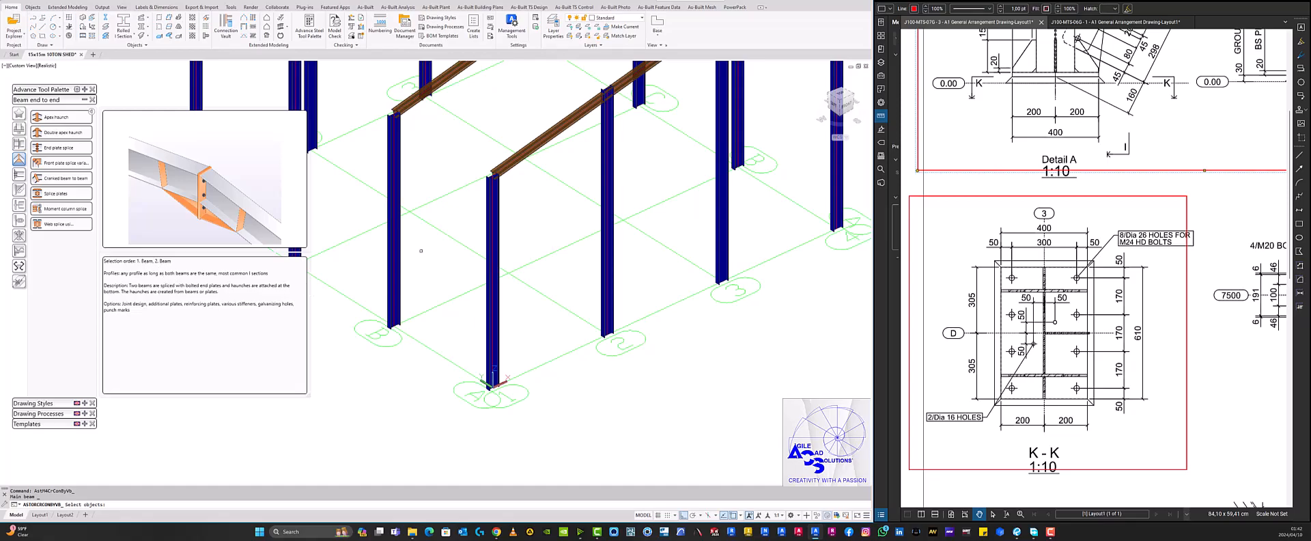
scroll(427, 239, up, 6)
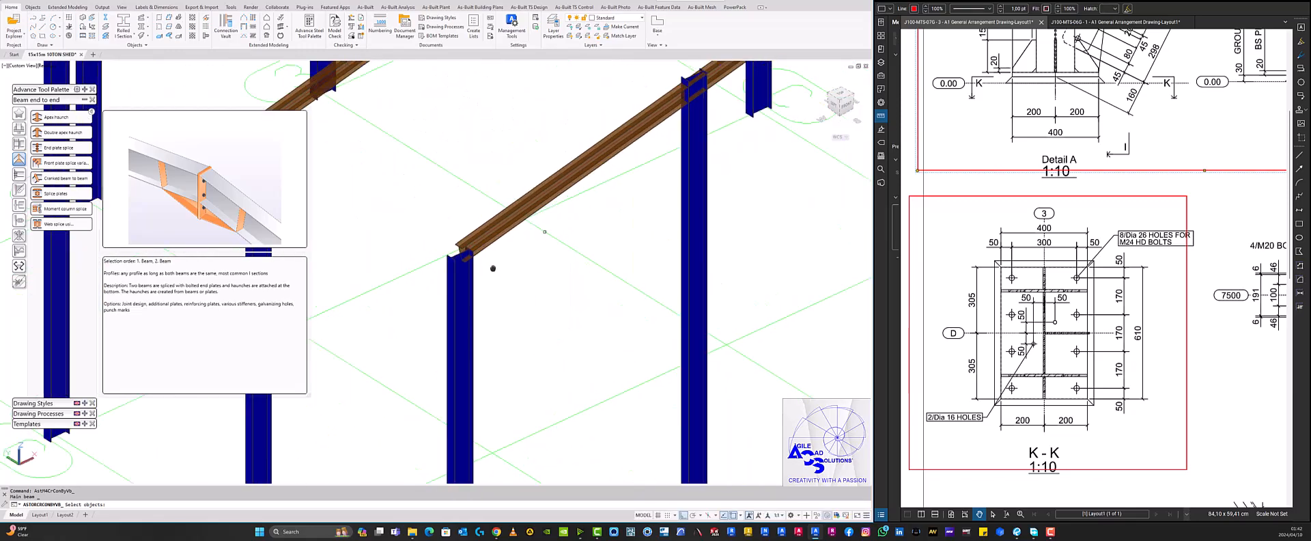
scroll(338, 376, up, 2)
scroll(308, 394, down, 2)
scroll(578, 209, down, 2)
key(Escape)
key(Escape)
scroll(539, 245, up, 3)
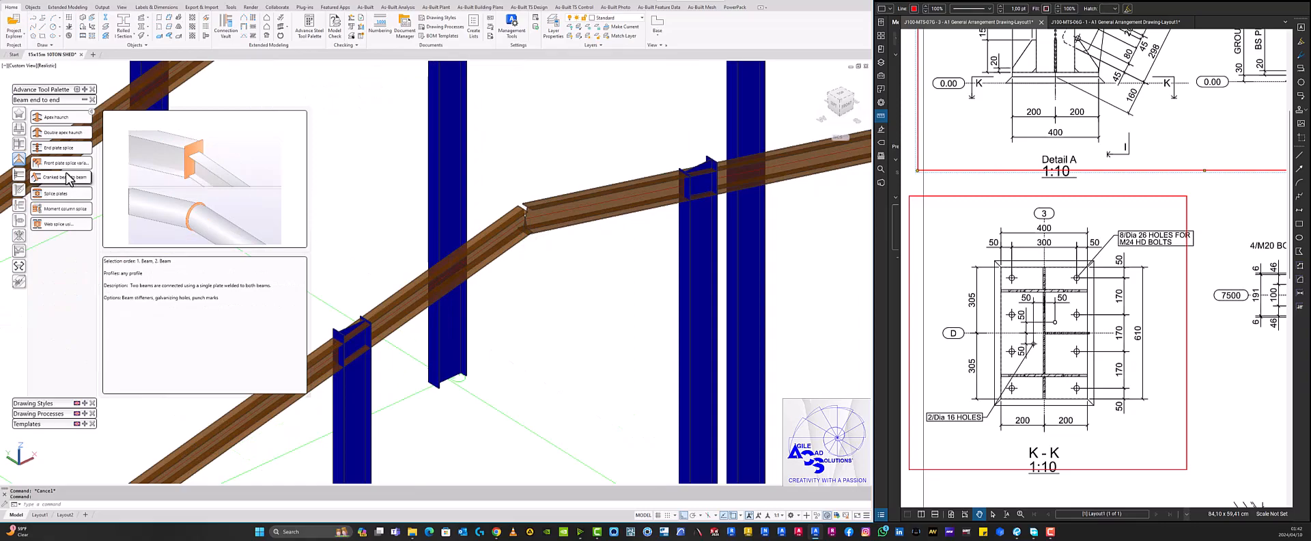
click(63, 132)
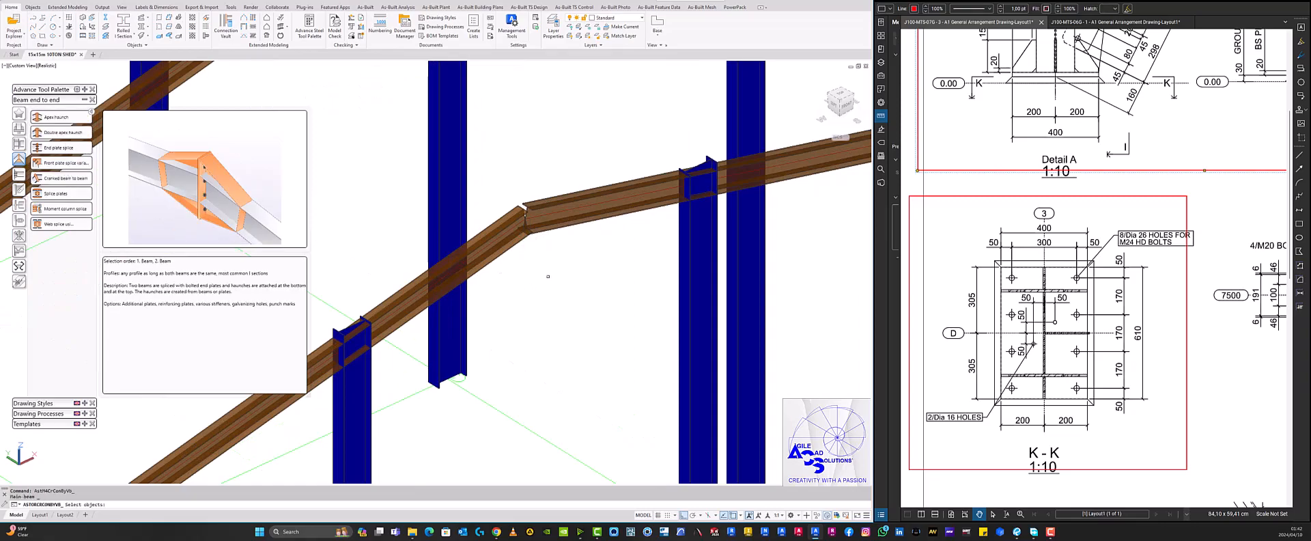
click(536, 218)
key(Return)
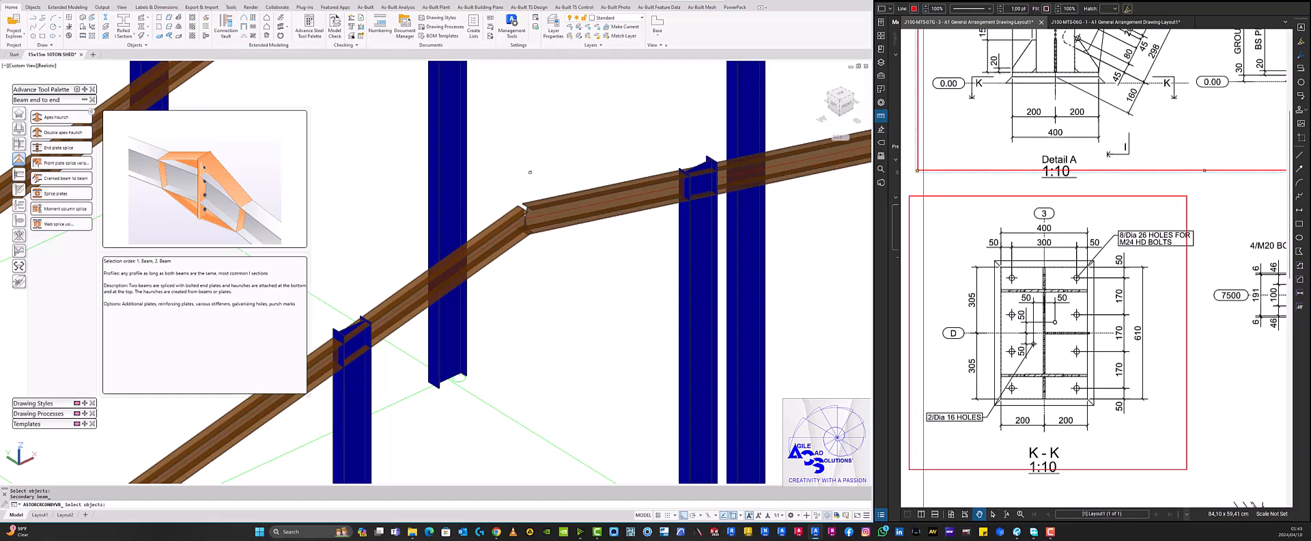
key(Escape)
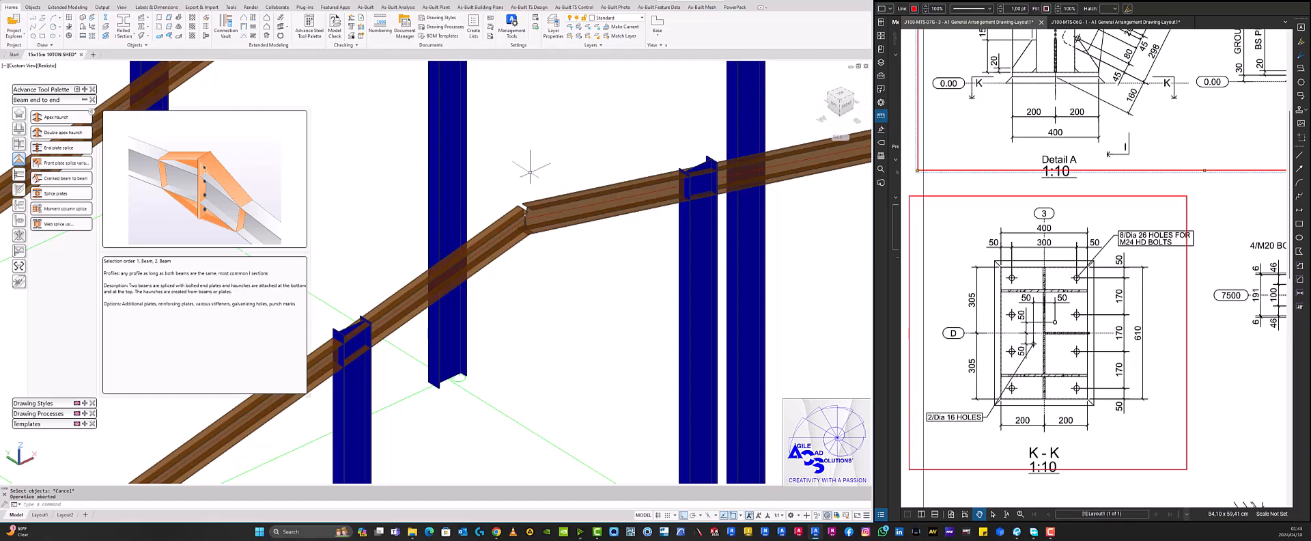
Create a trial Apex haunch connection between the two rafters meeting at the ridge, close its properties, and delete the connection.
click(71, 131)
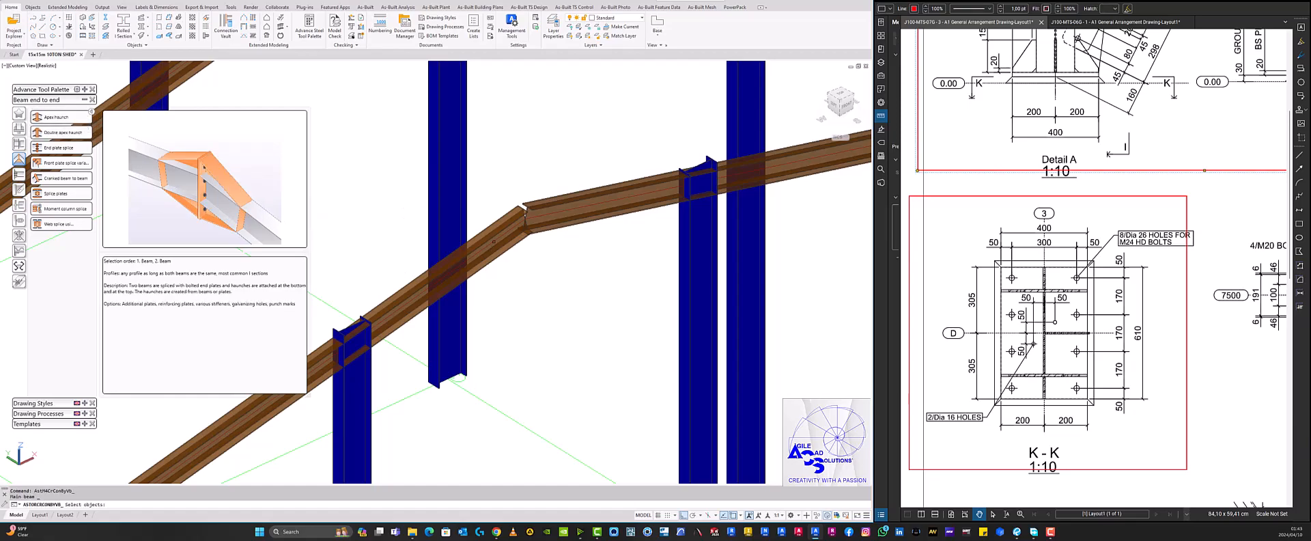
click(495, 233)
key(Return)
click(558, 214)
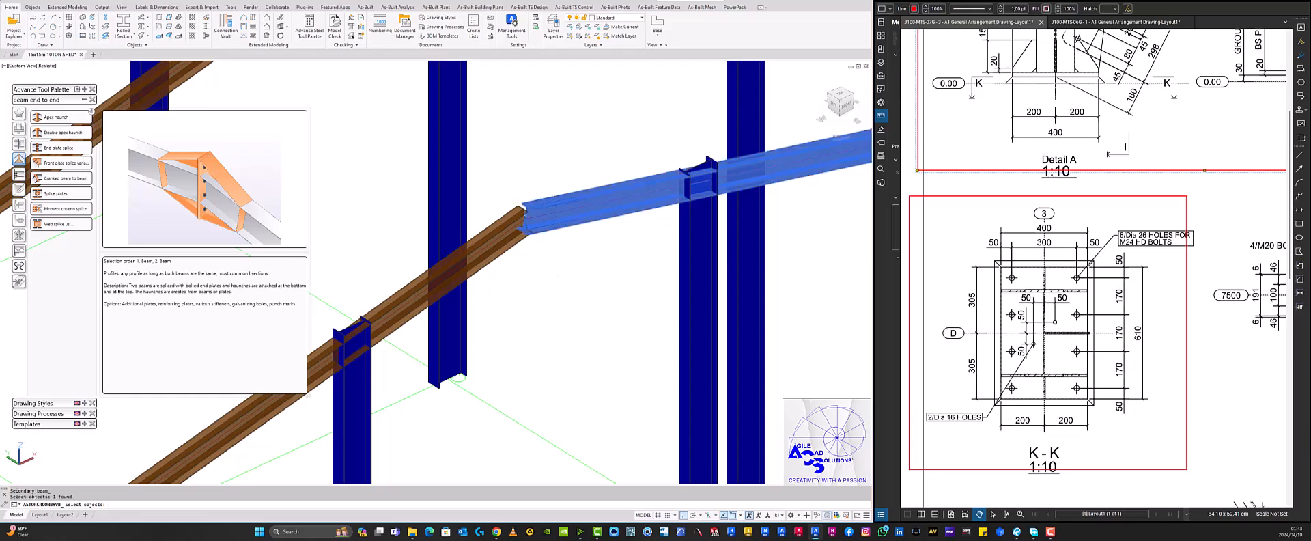
key(Return)
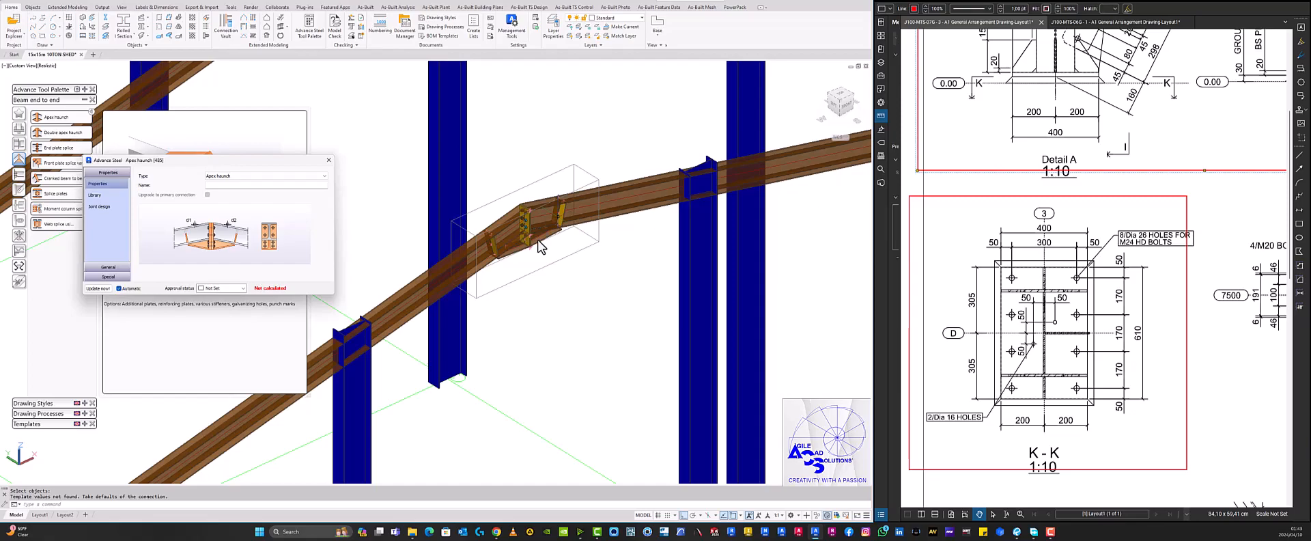
click(329, 161)
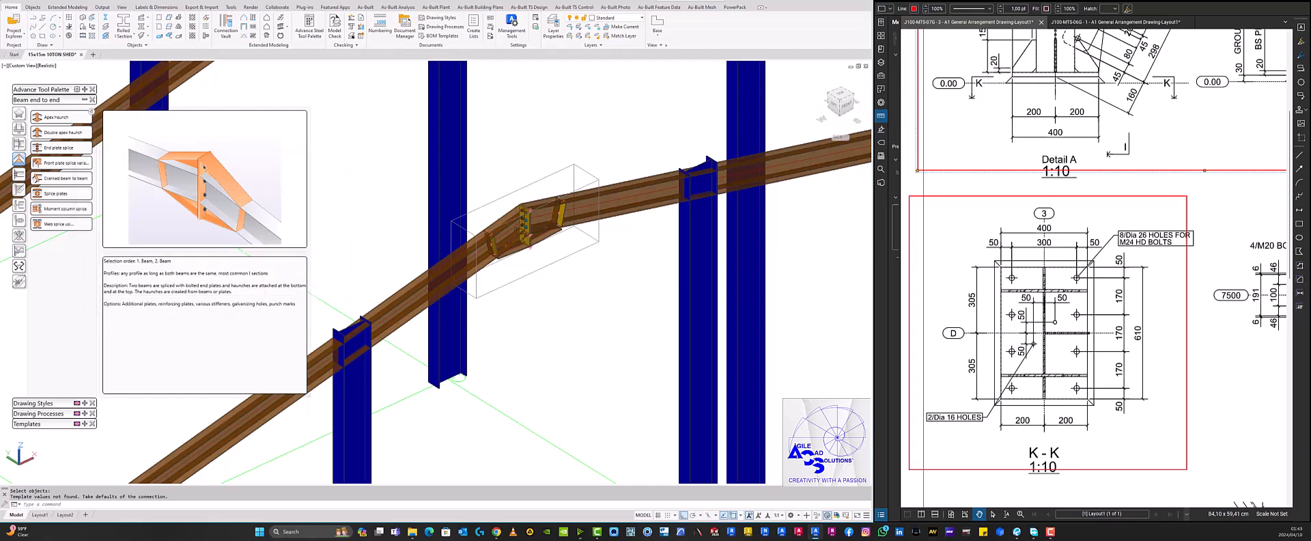
click(539, 247)
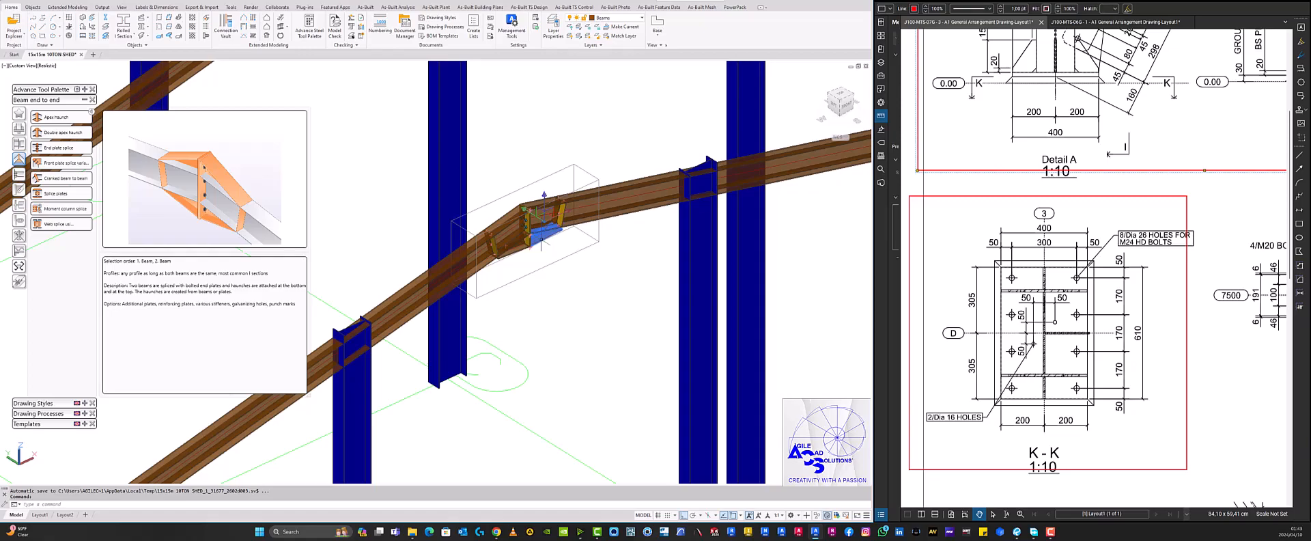
key(Delete)
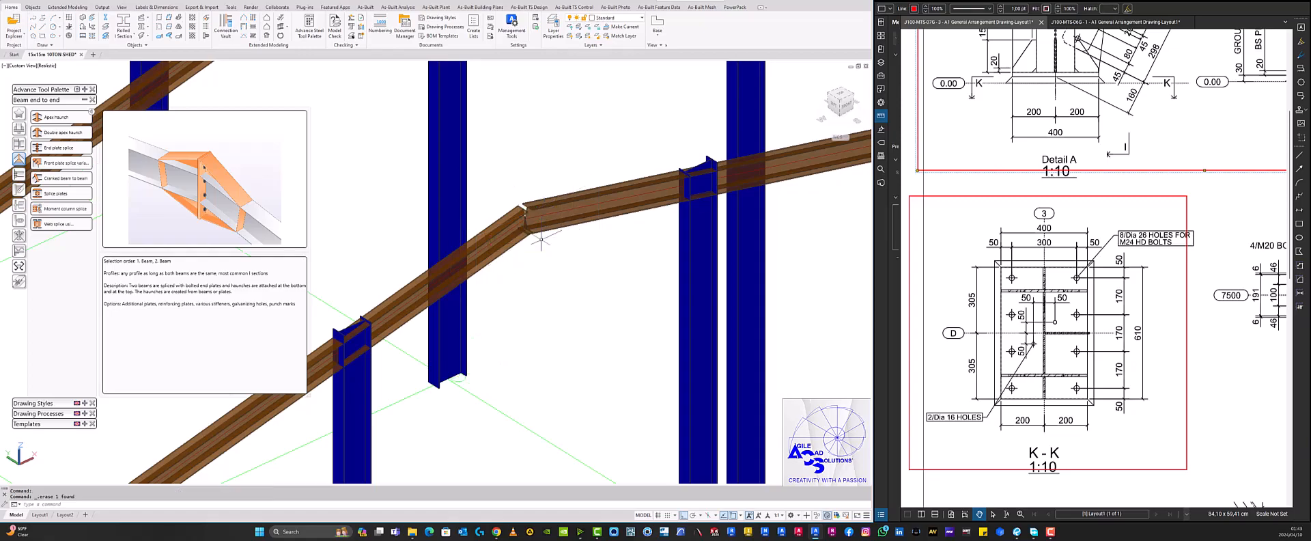
Add a Base plate connection from Plates at beam to the corner column's base, without an additional concrete object.
click(20, 129)
click(81, 120)
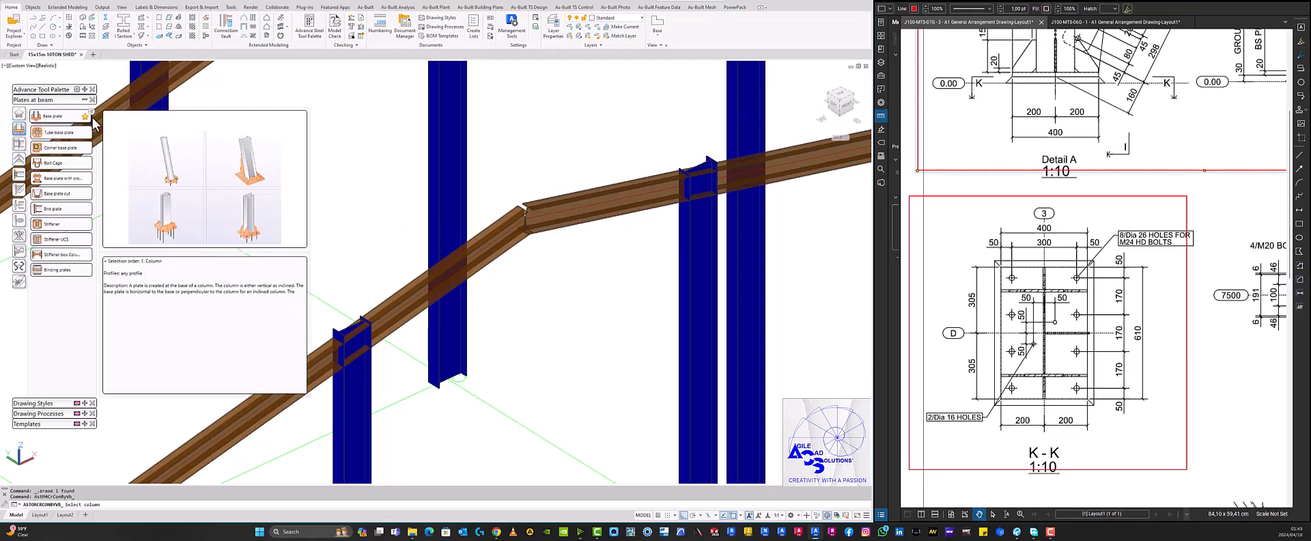
scroll(593, 272, down, 8)
scroll(564, 341, up, 10)
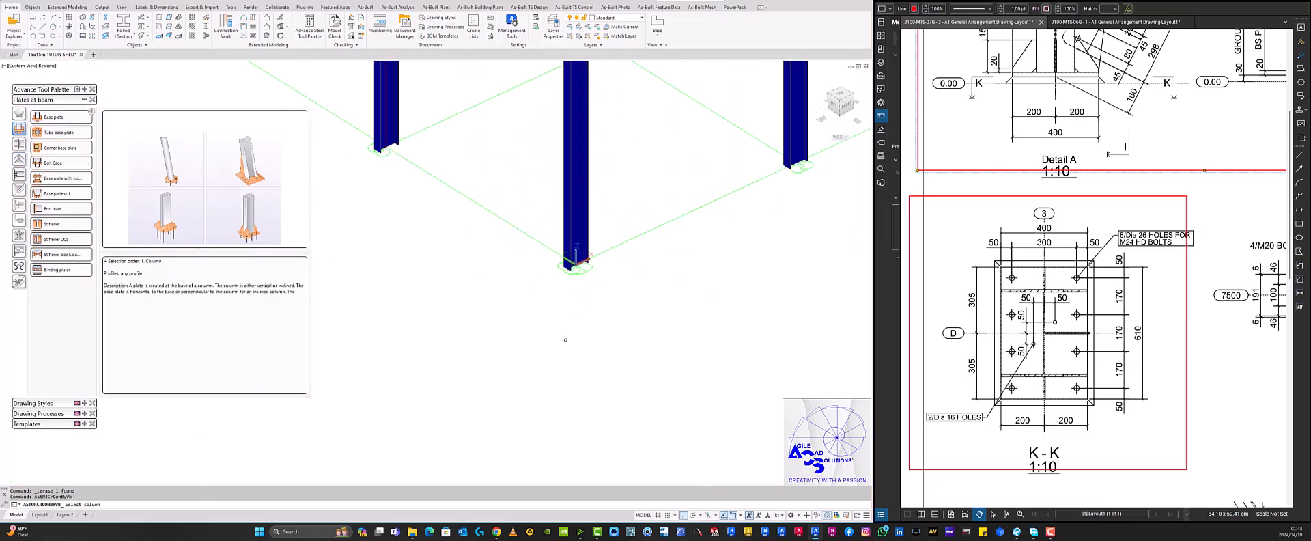
click(560, 219)
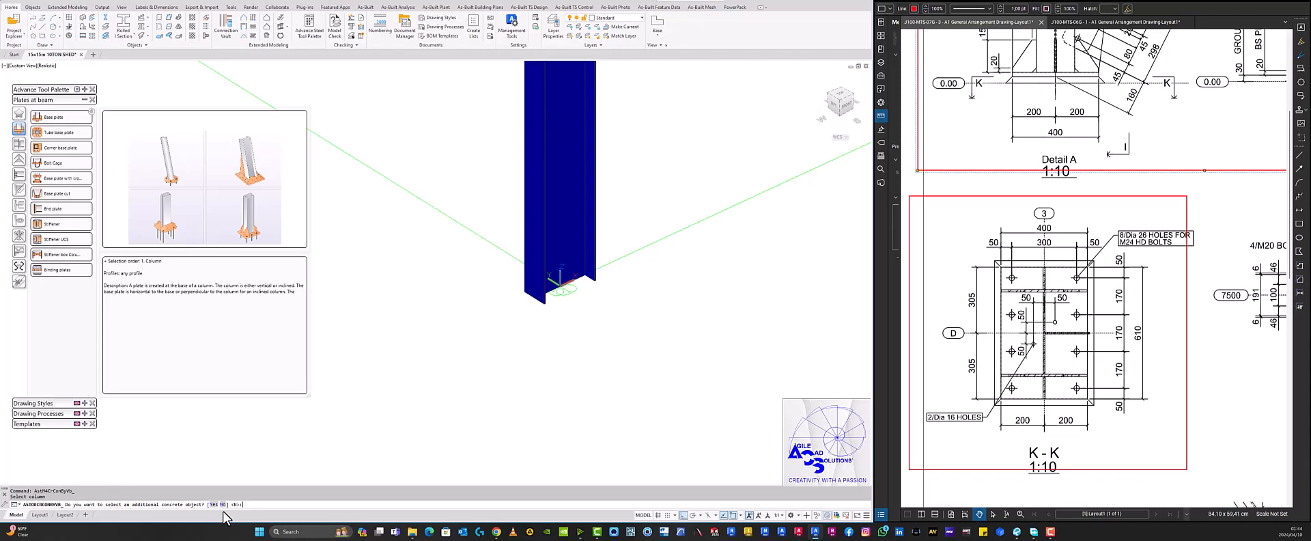
key(Return)
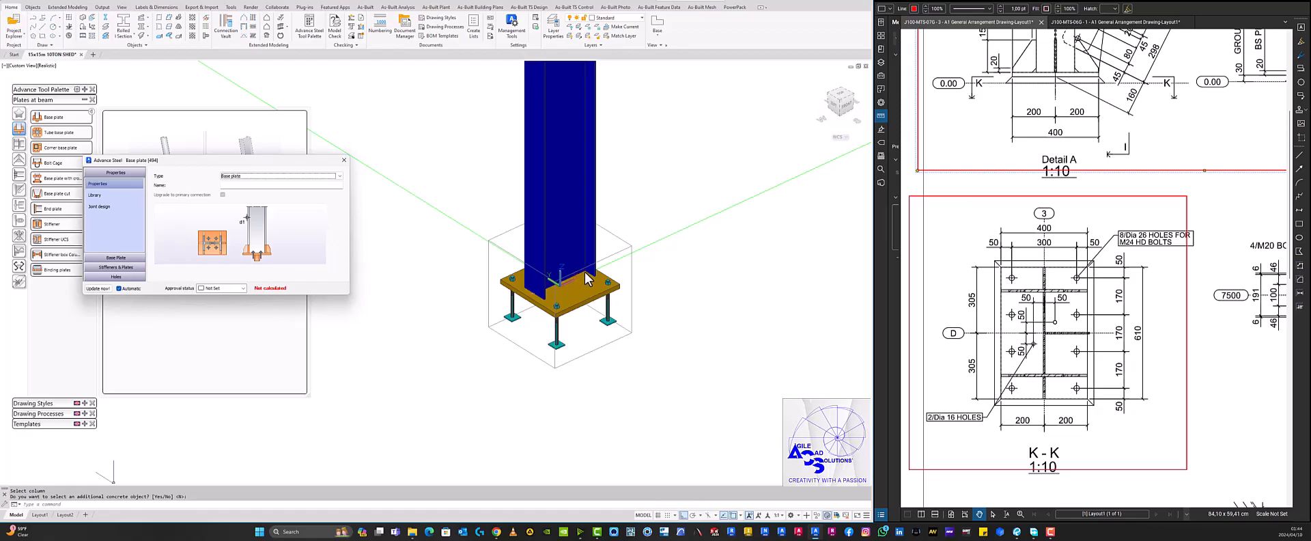
Collapse the connection vault, place the base plate dialog clear of the column, and check the available connection types.
drag(293, 163, 411, 248)
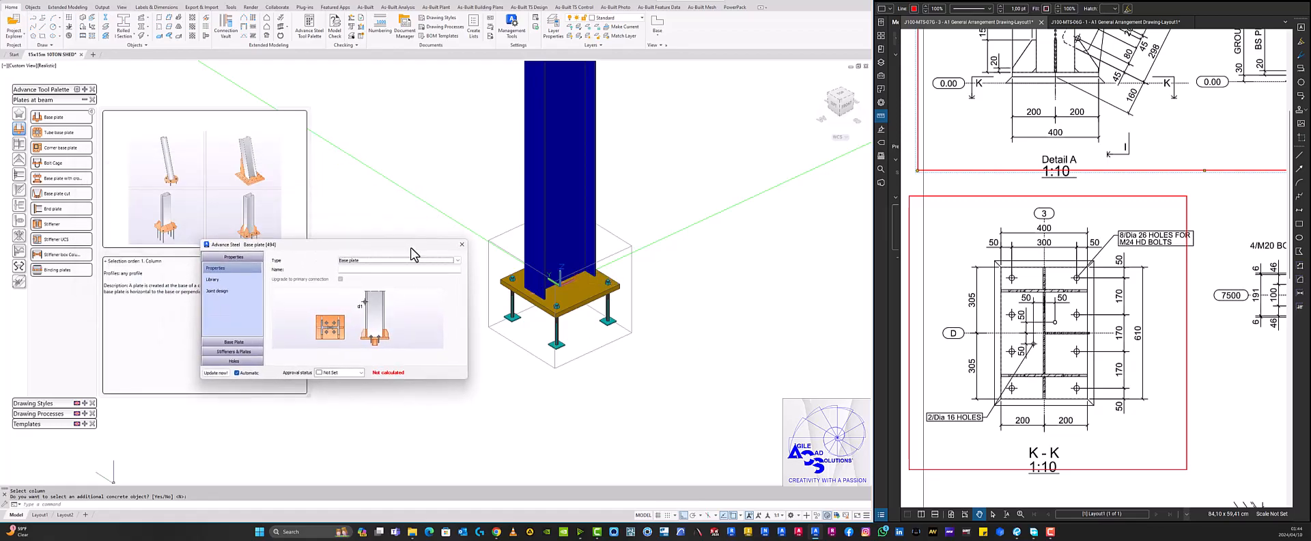
click(84, 100)
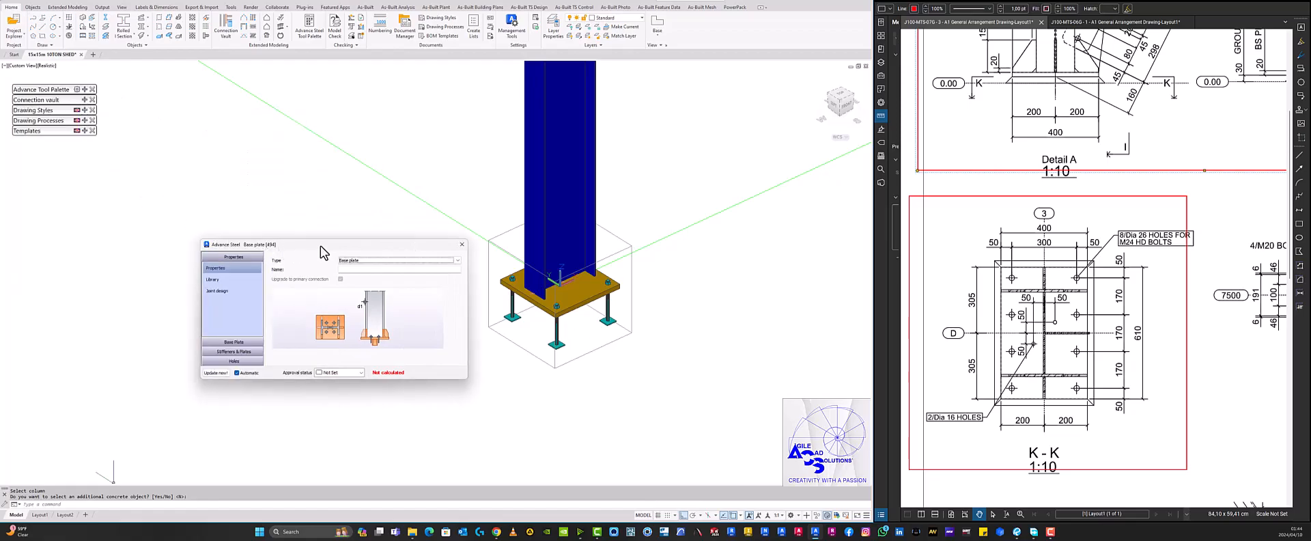
drag(323, 244, 284, 241)
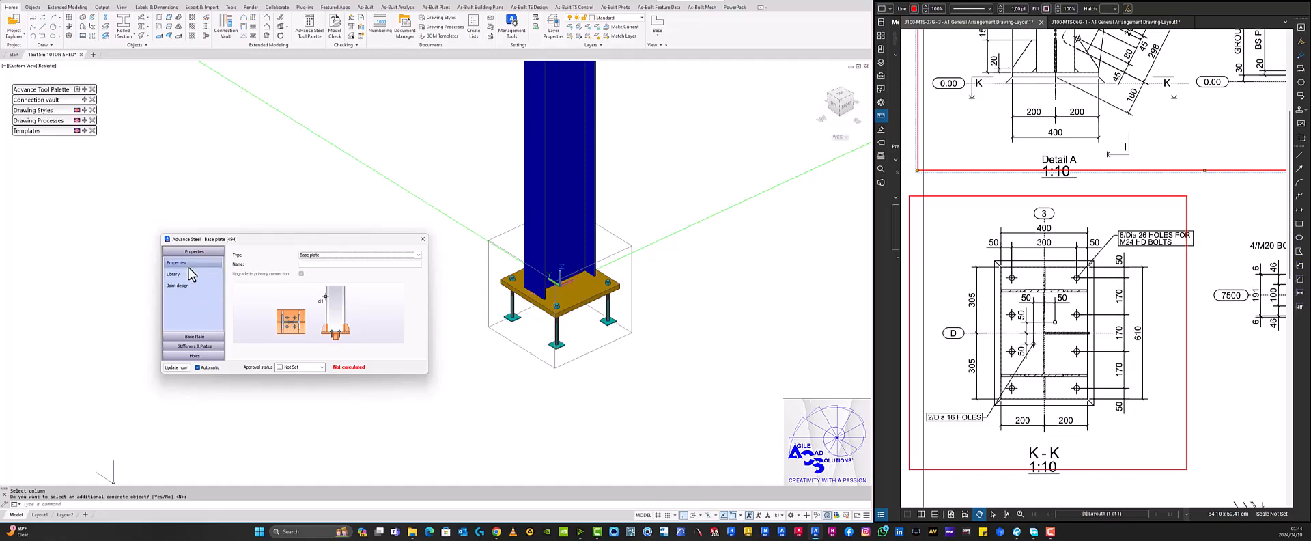
click(348, 255)
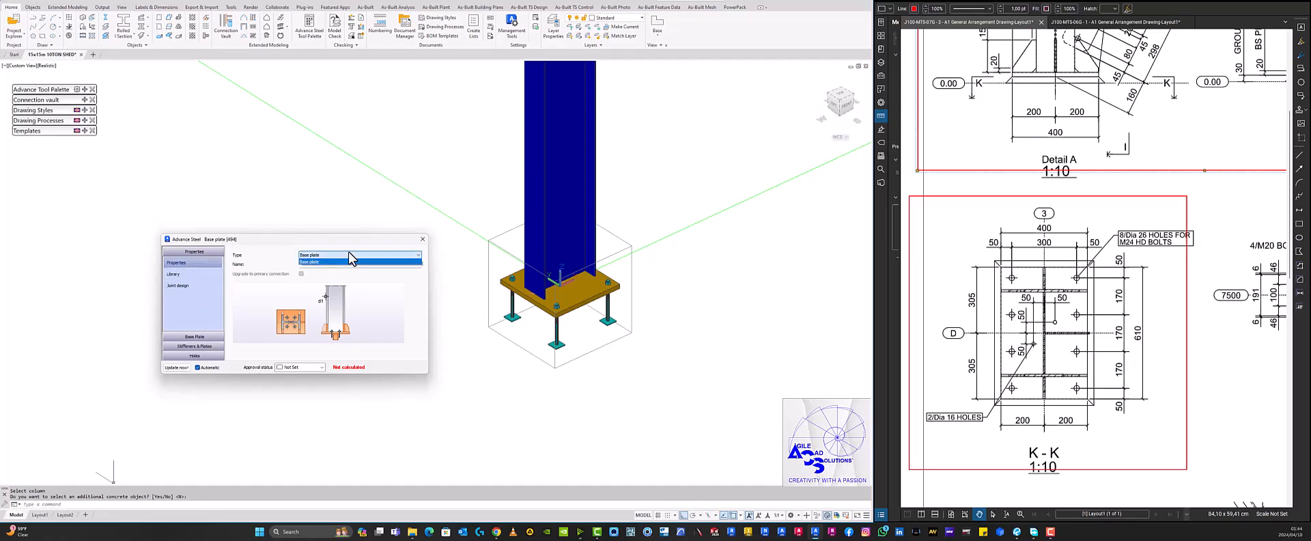
click(174, 276)
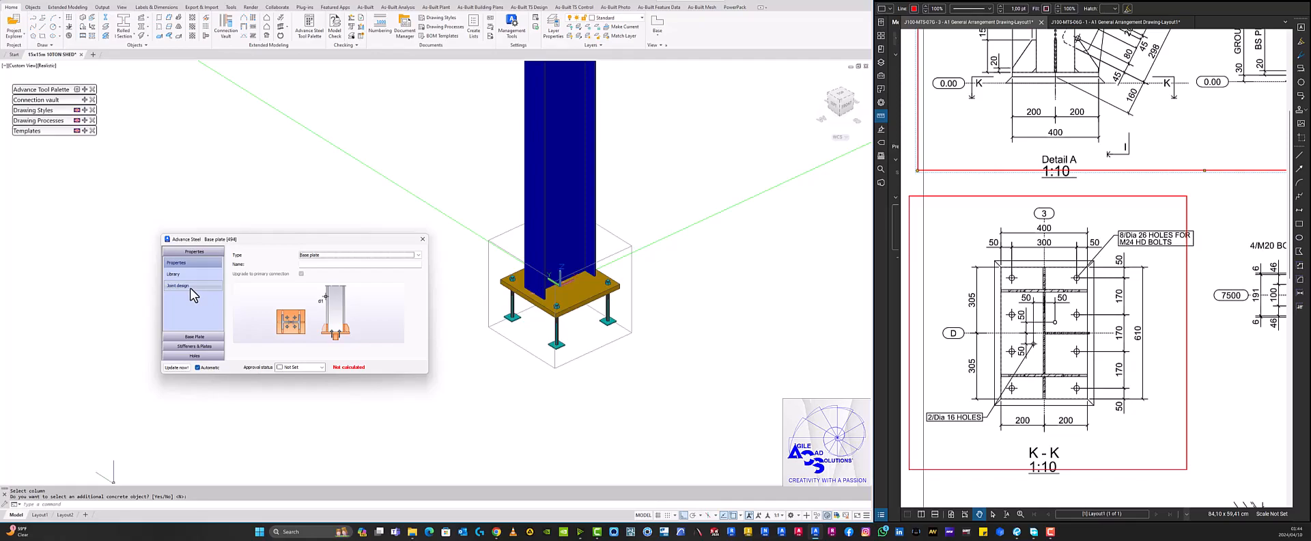
Set out the base plate by projections and make all four projections 150 mm.
click(210, 337)
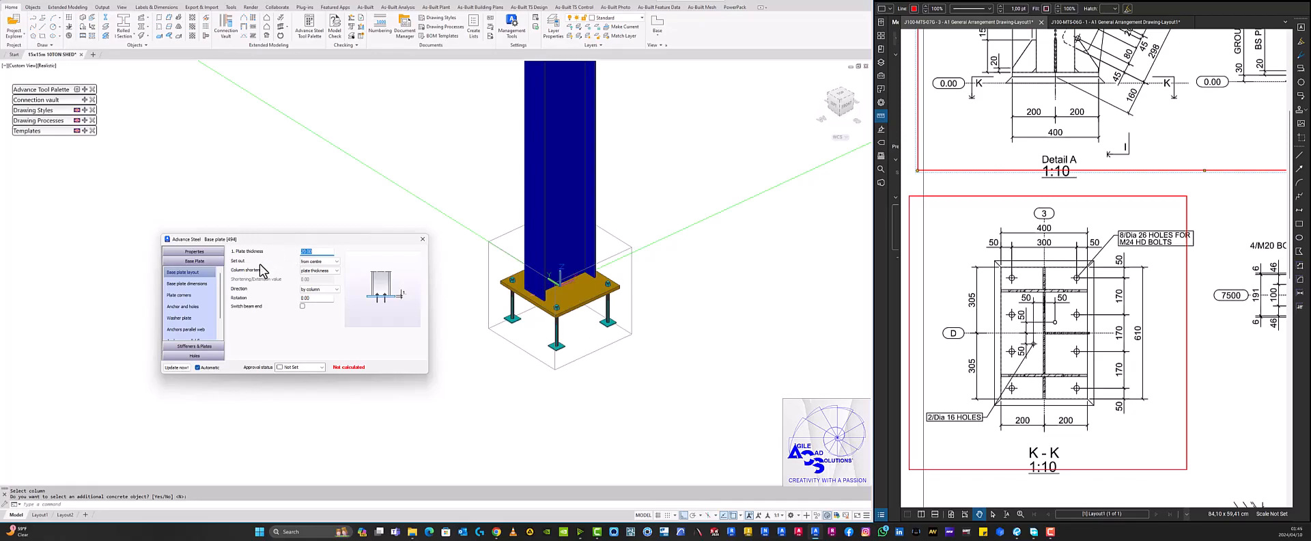
click(318, 262)
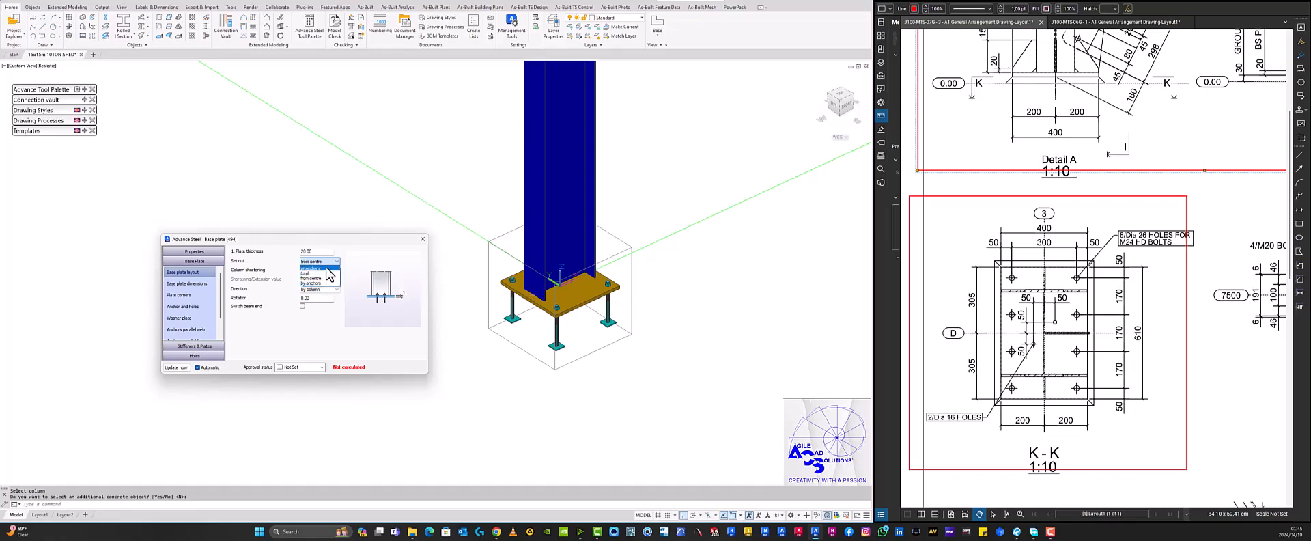
click(327, 267)
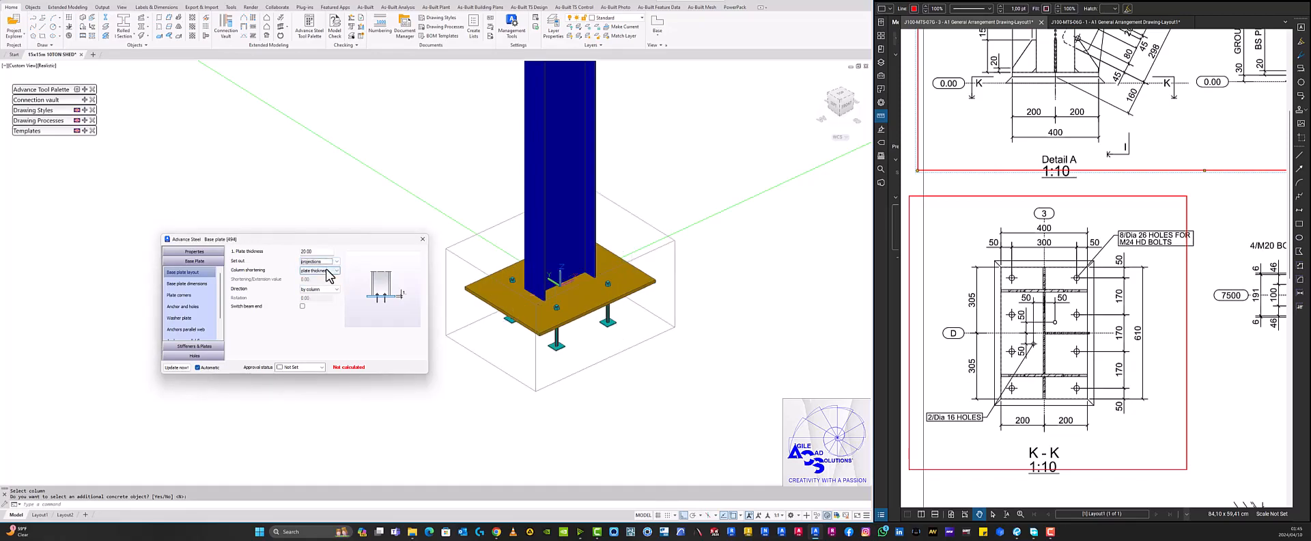
click(186, 285)
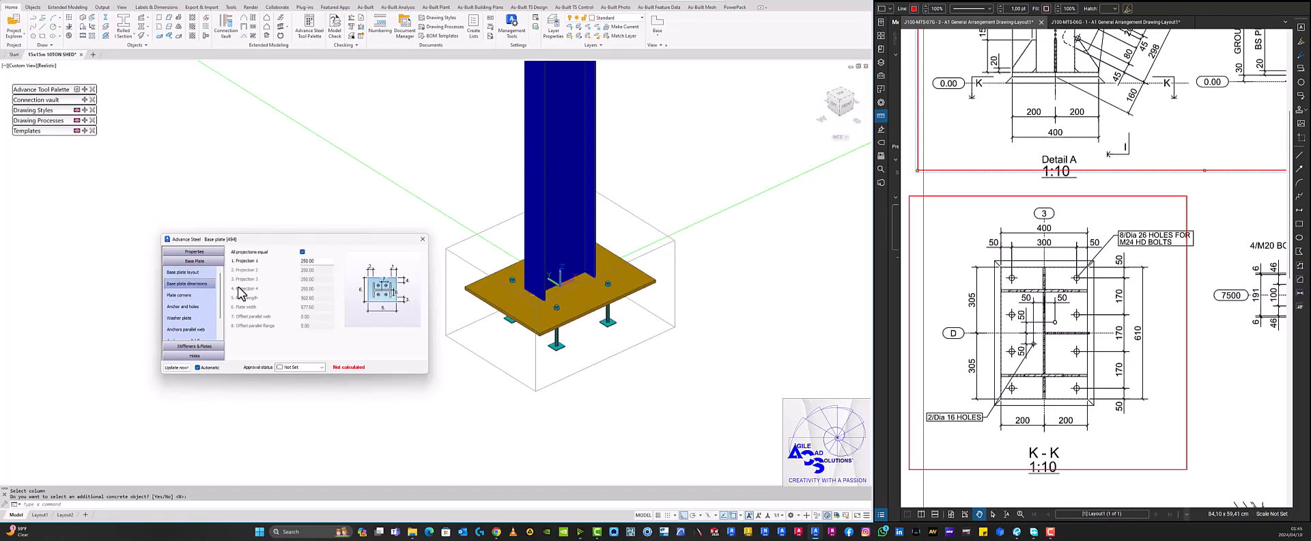
double_click(319, 261)
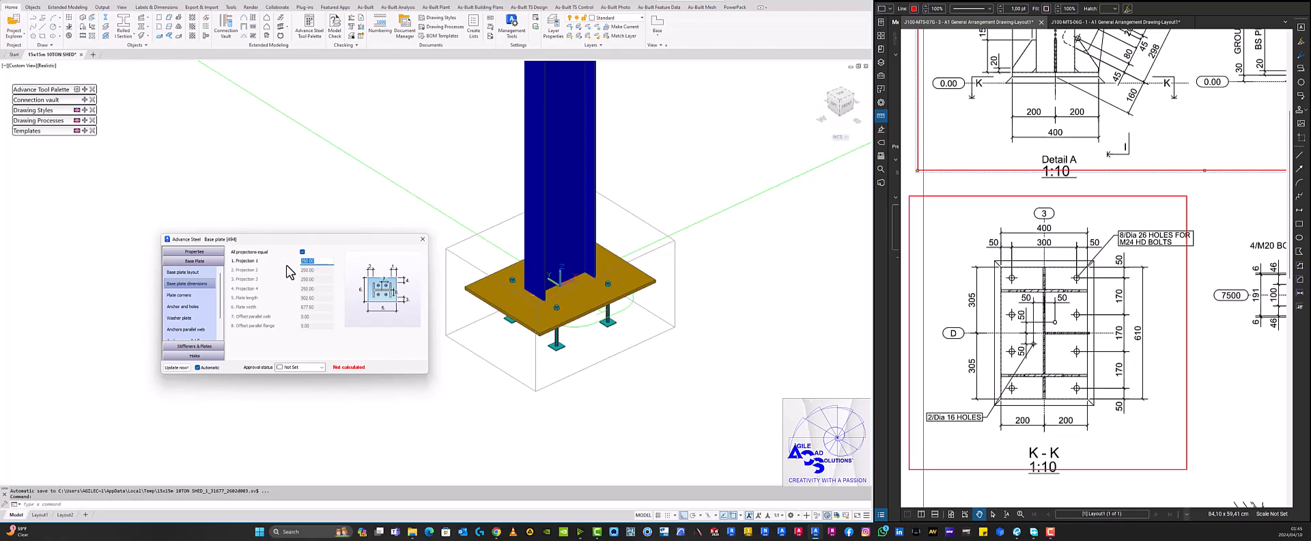
text(150)
key(Return)
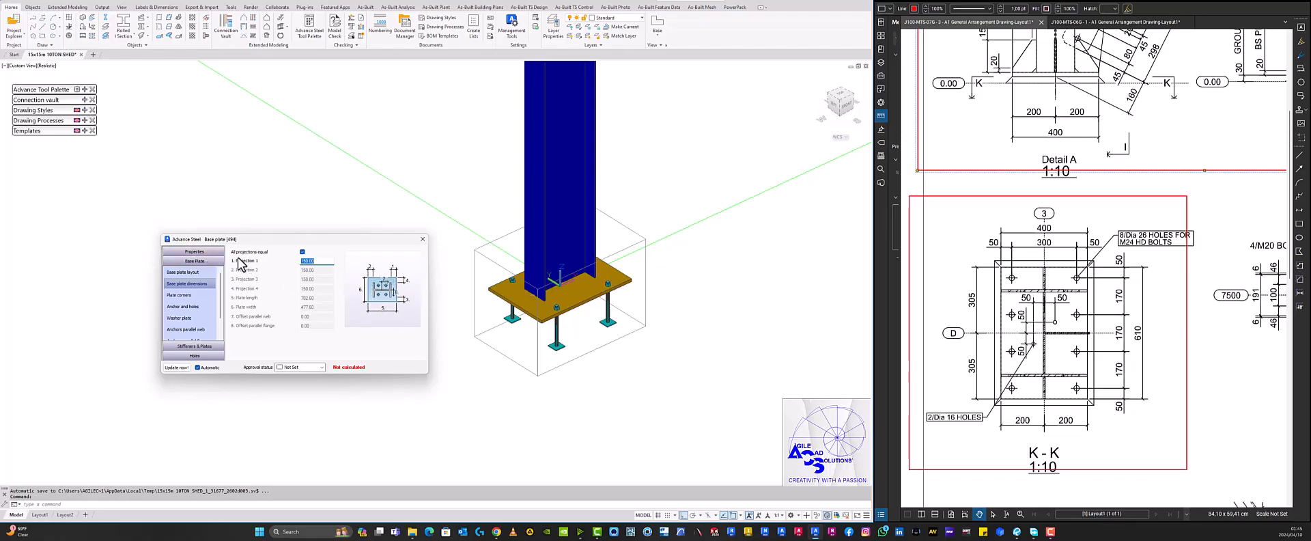
Try the All projections equal option to see the four plate projections as independent values.
click(302, 252)
click(302, 252)
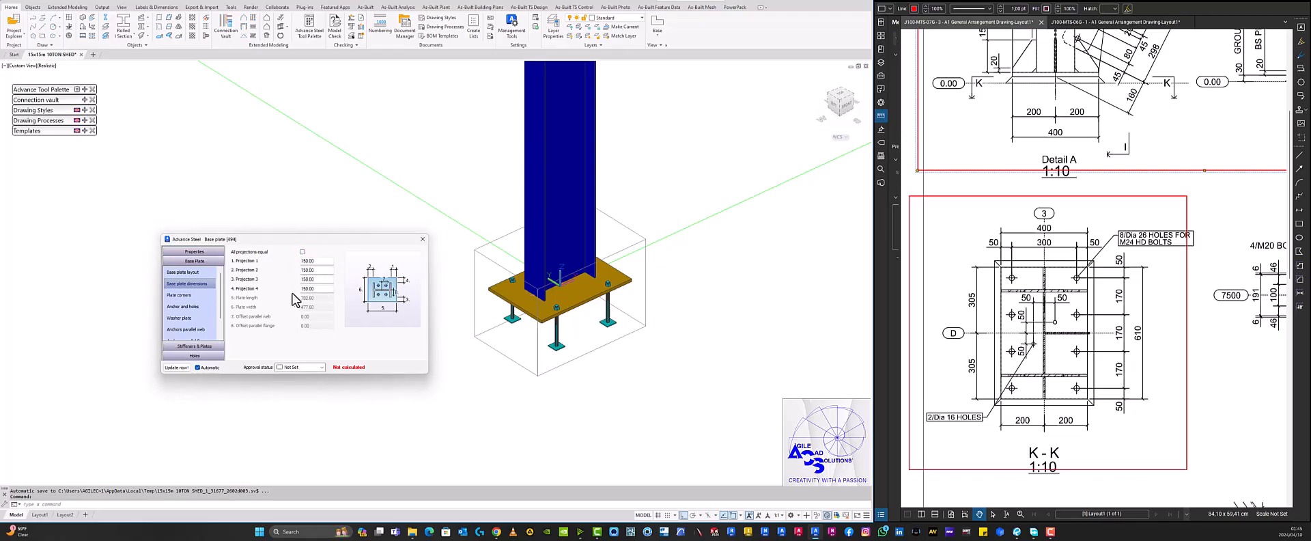
click(302, 252)
Change the base plate layout's Set out option to total.
click(183, 273)
click(319, 261)
click(318, 273)
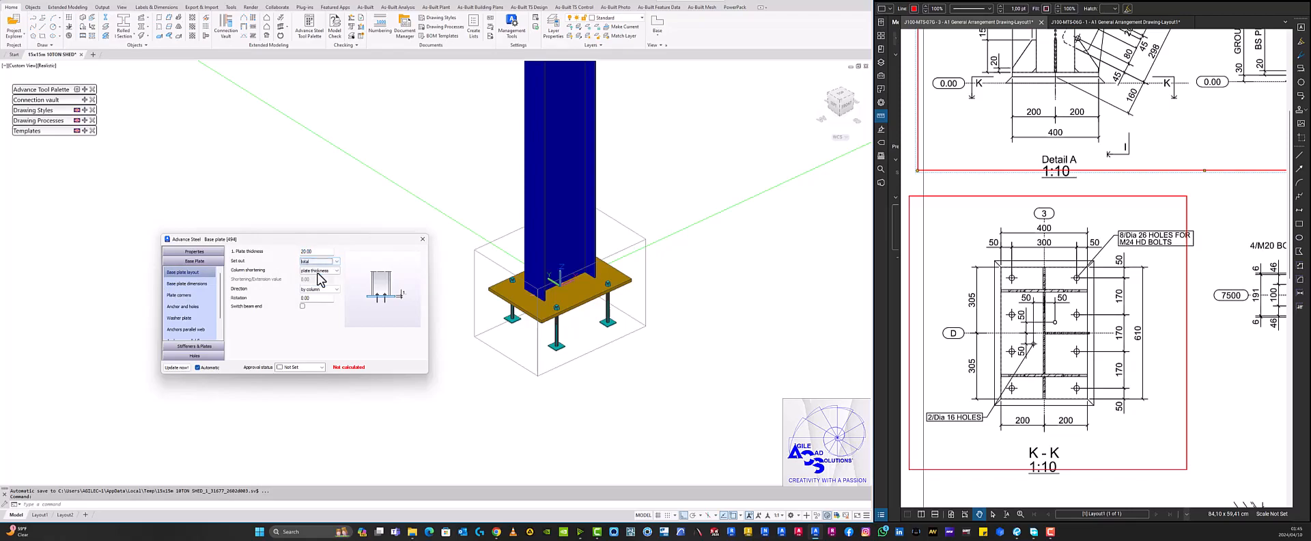
Set the base plate length to 610 mm and its width to 400 mm, matching section K-K.
click(179, 284)
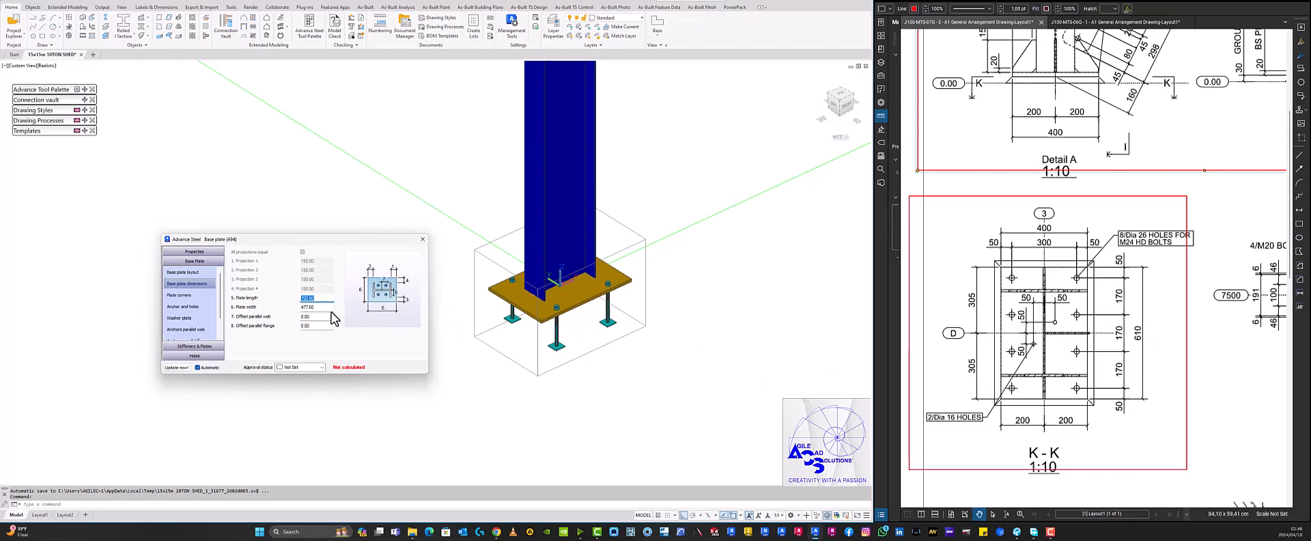
text(610)
key(Return)
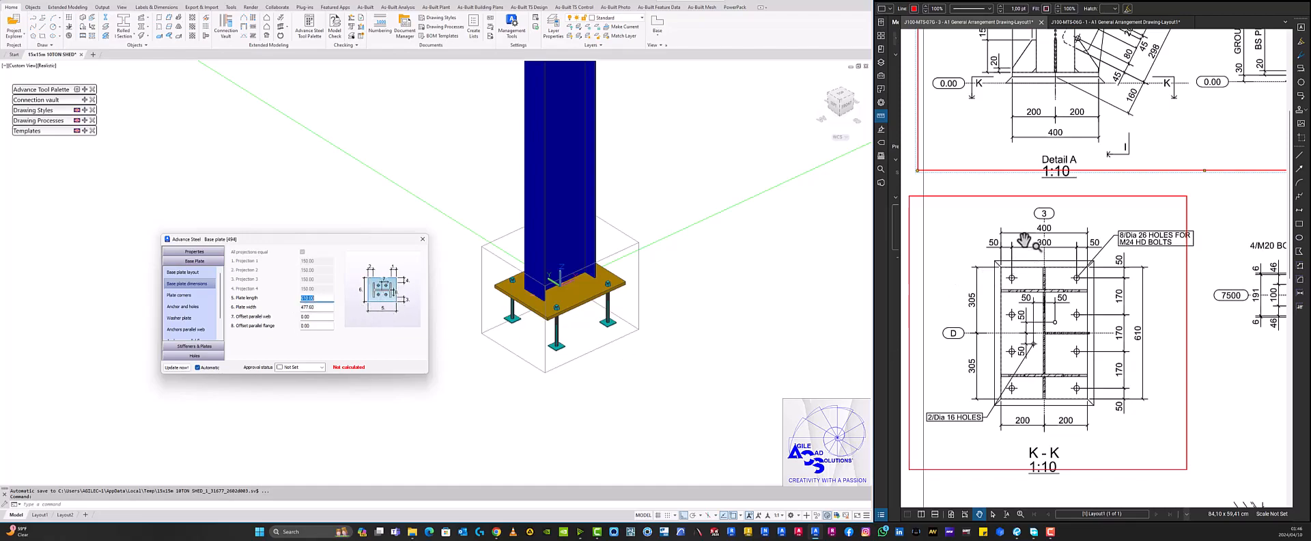
click(301, 308)
text(400)
key(Return)
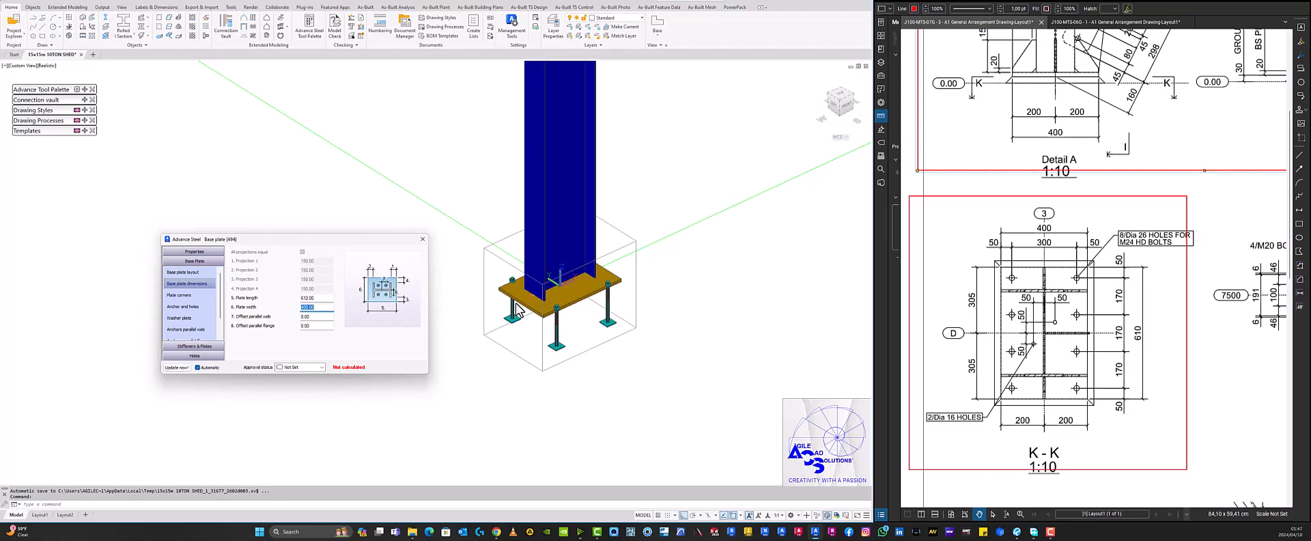
Review the base plate's layout and dimension settings against the grout and base plate thicknesses in section I-I of the drawing.
click(190, 273)
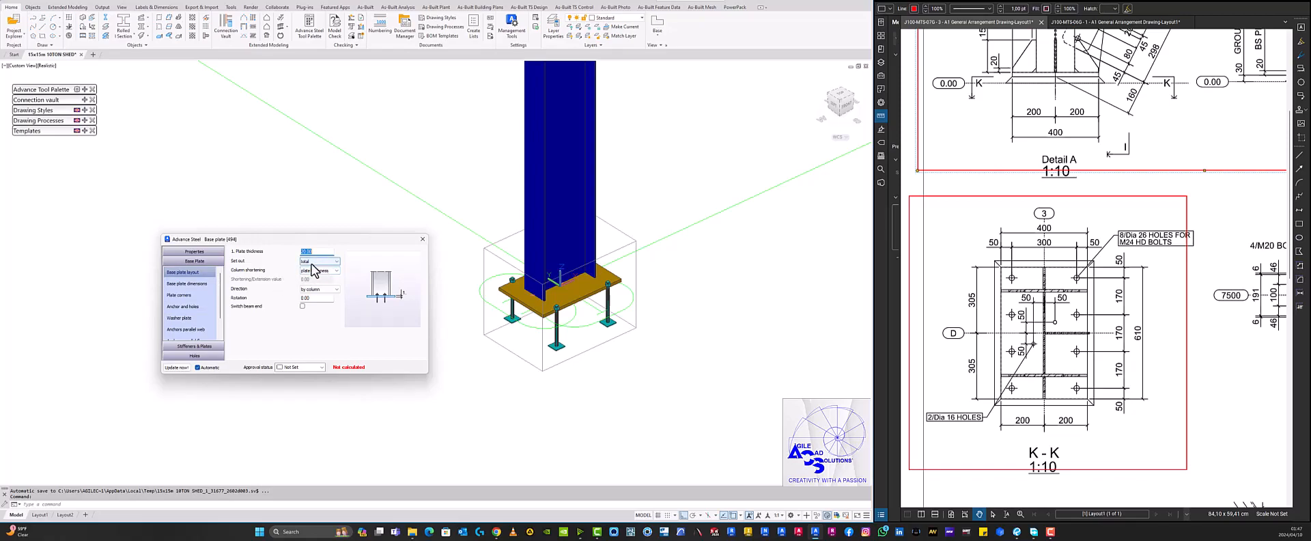
click(201, 283)
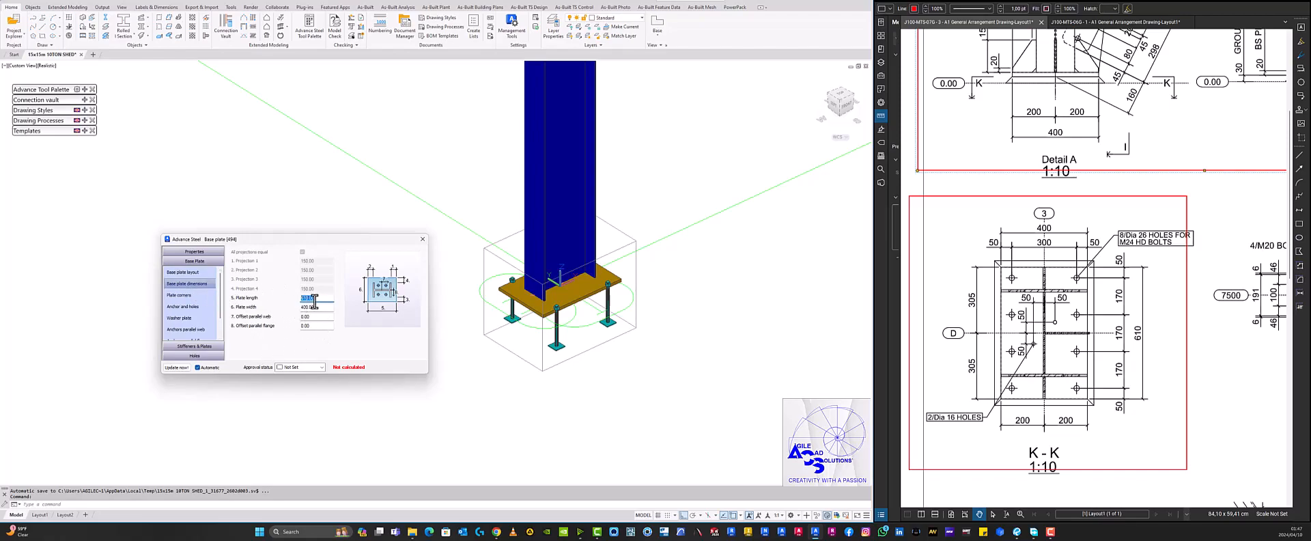
click(194, 273)
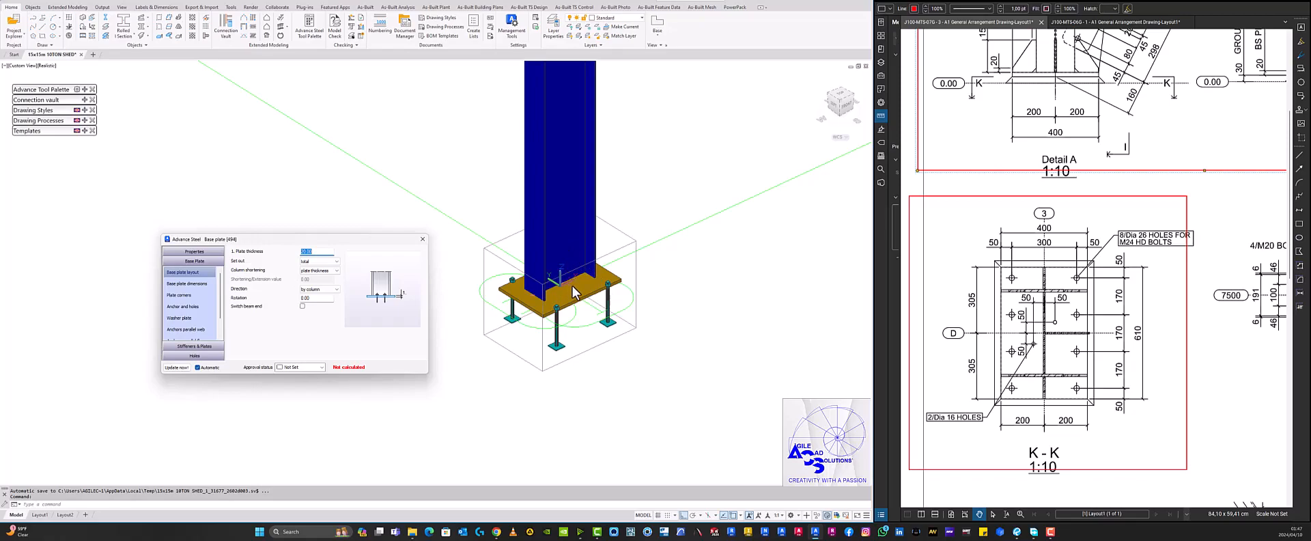
drag(1033, 162, 983, 274)
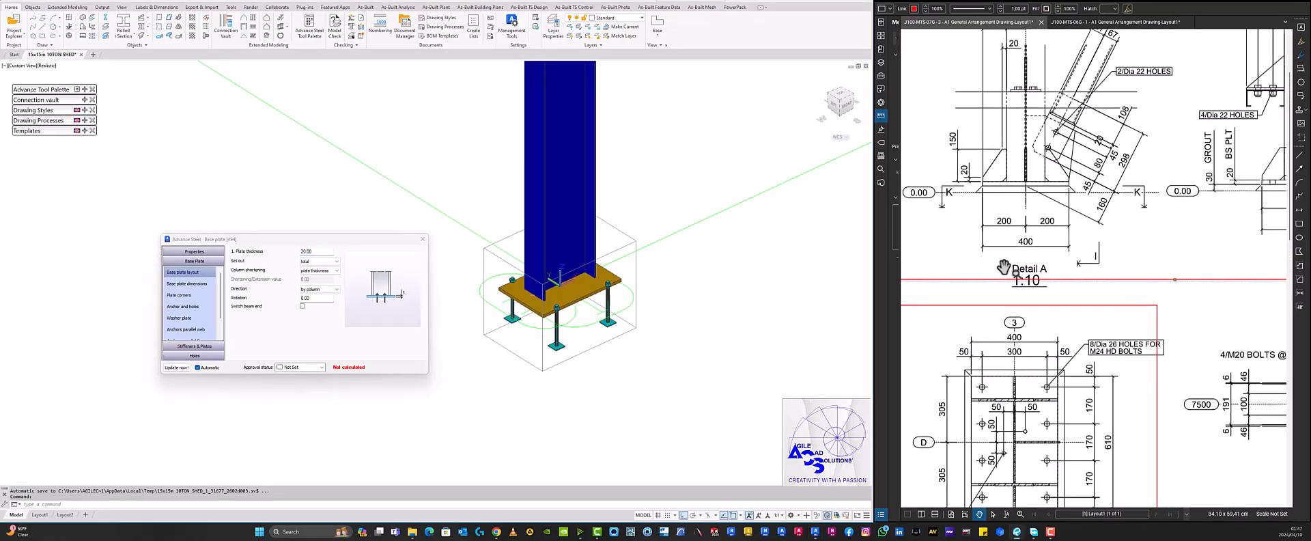
drag(986, 222, 835, 285)
scroll(843, 289, up, 2)
scroll(969, 284, up, 2)
drag(1127, 262, 1029, 305)
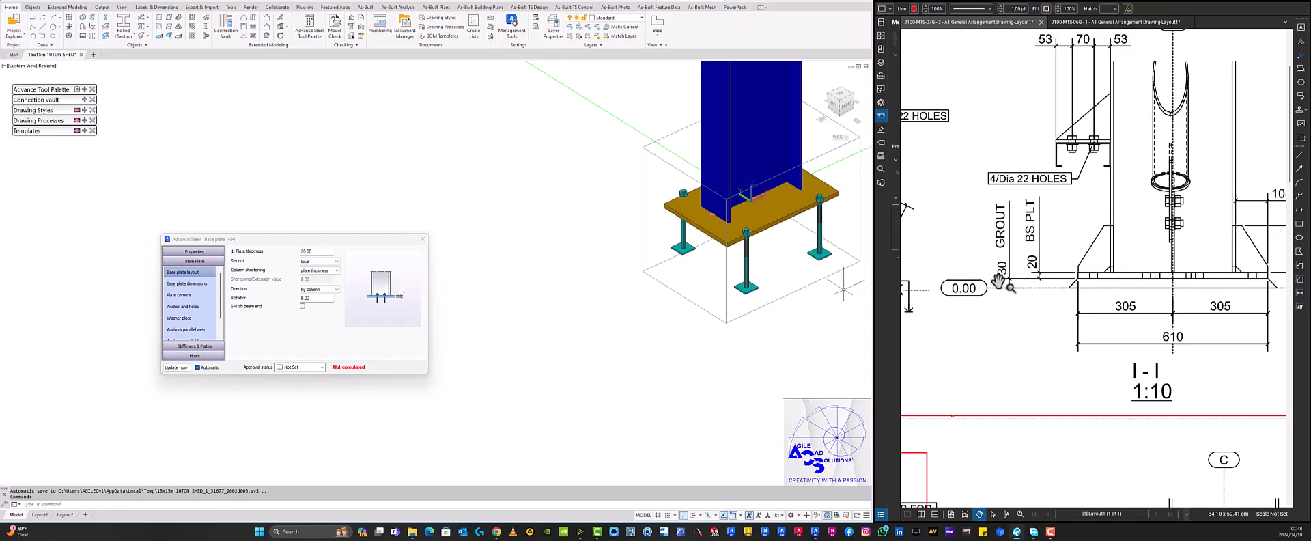
Try the none option for Column shortening, inspect the column foot at the plate, and return to plate thickness.
scroll(663, 253, up, 3)
scroll(663, 254, up, 3)
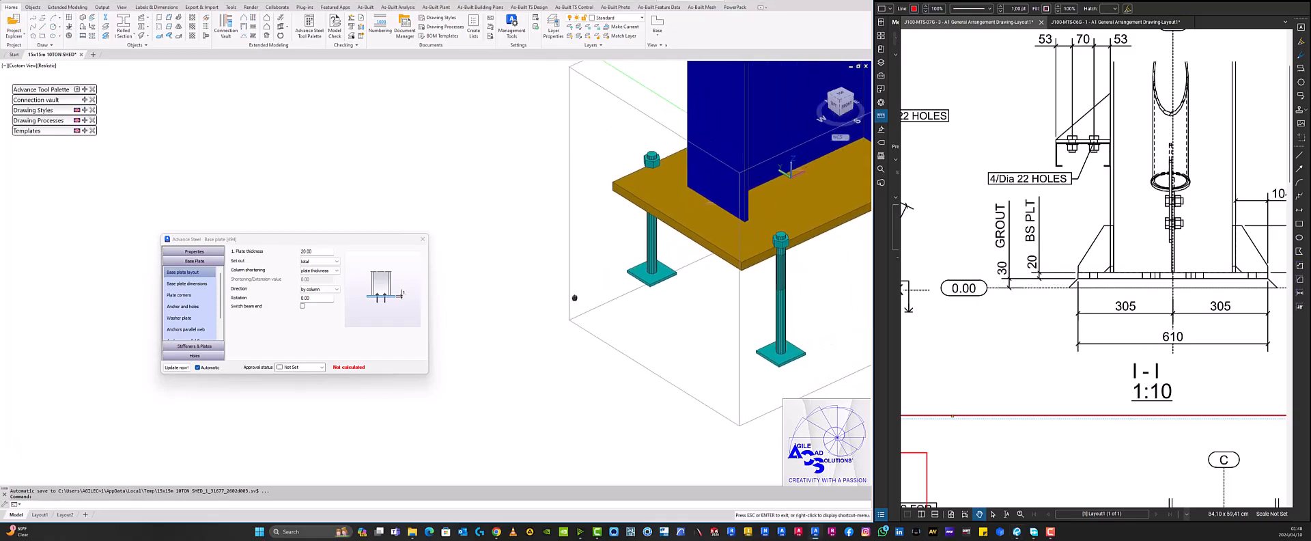
shift+middle_drag(594, 293, 518, 257)
scroll(610, 269, down, 1)
scroll(610, 270, down, 3)
shift+middle_drag(610, 270, 660, 267)
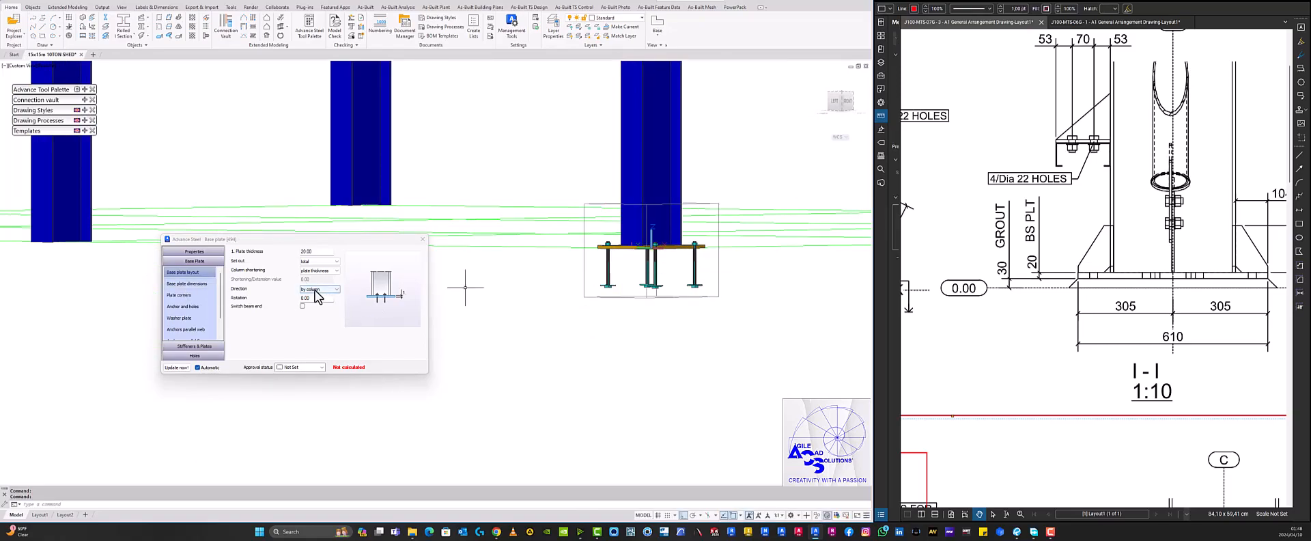
scroll(615, 260, up, 3)
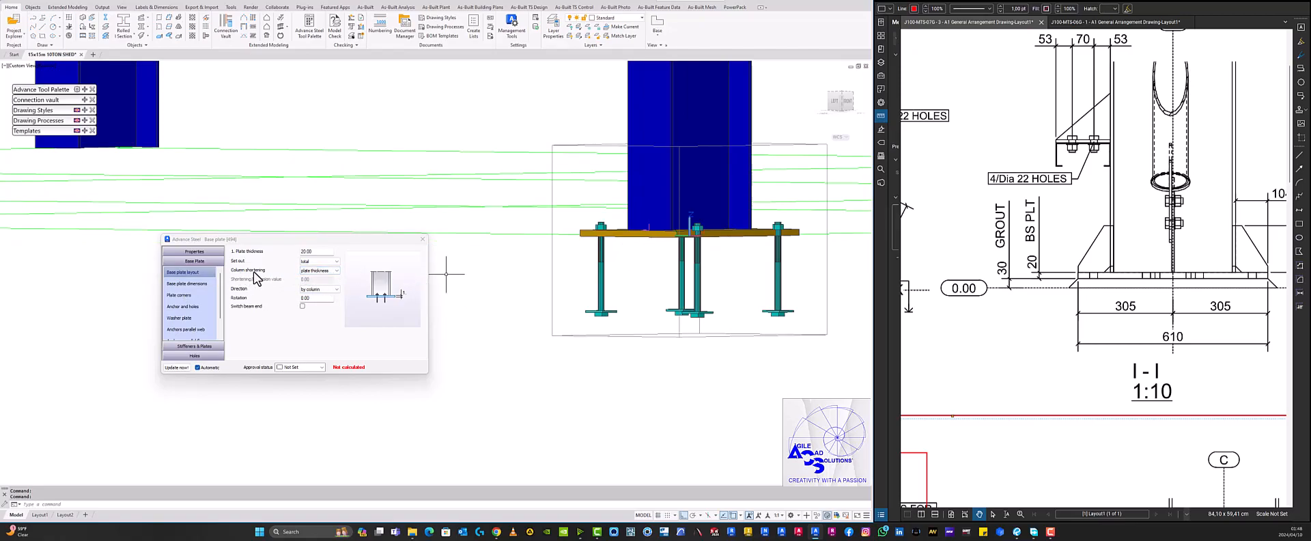
click(320, 270)
click(317, 278)
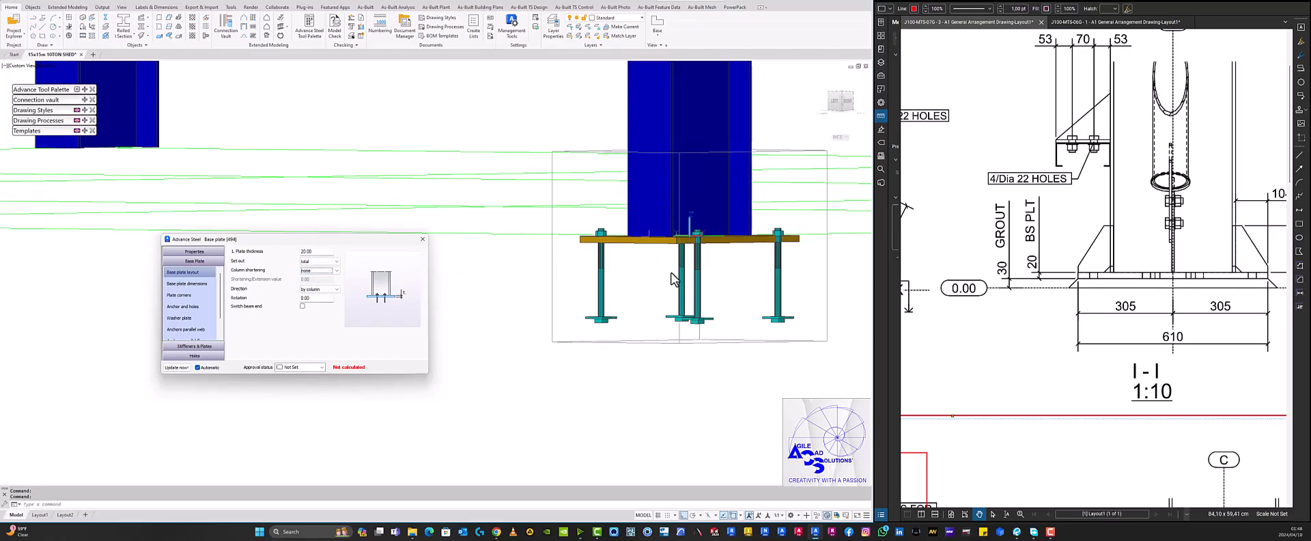
scroll(669, 256, up, 5)
shift+middle_drag(663, 273, 667, 284)
scroll(667, 285, down, 3)
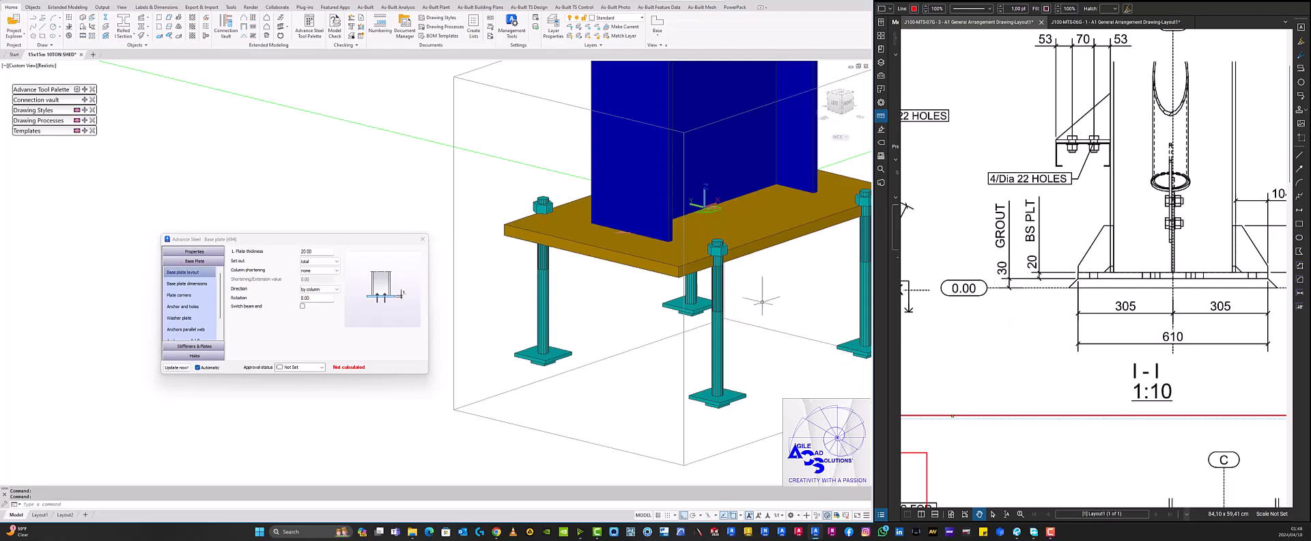
click(317, 271)
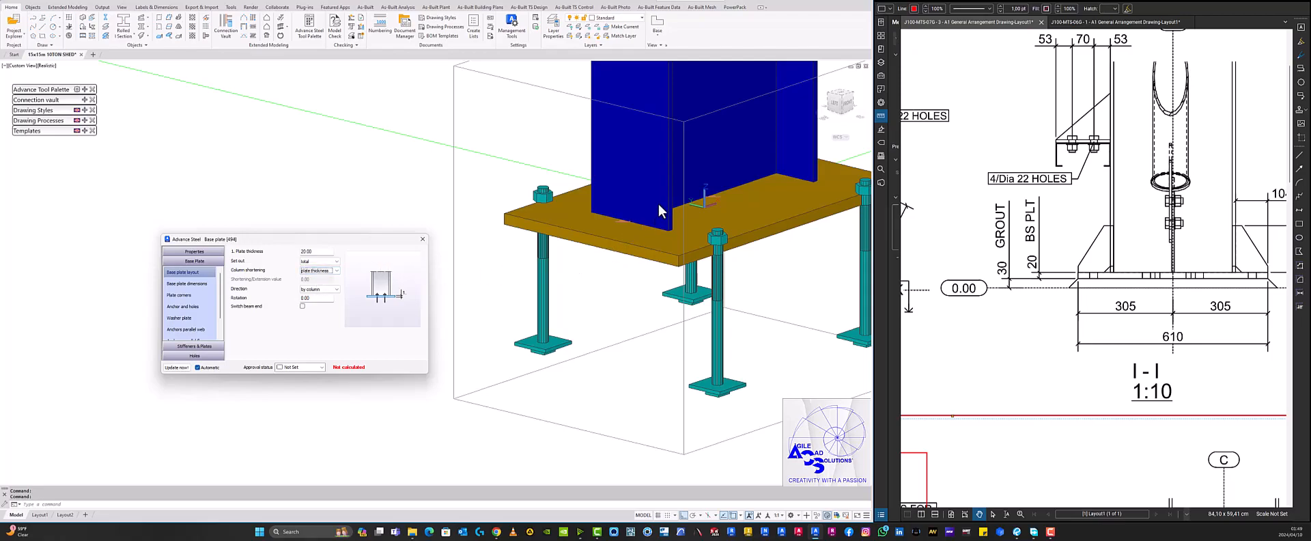
Set Column shortening to value and enter a shortening/extension value of 50 mm for the grout and base plate.
click(327, 271)
click(319, 287)
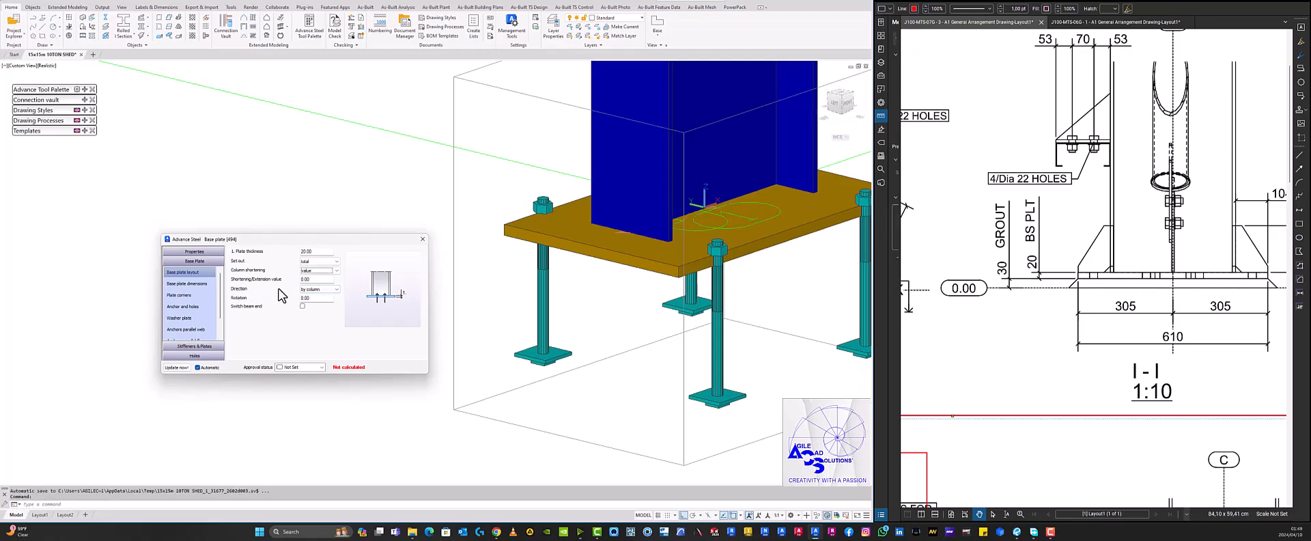
click(320, 278)
drag(320, 279, 290, 279)
text(50)
key(Return)
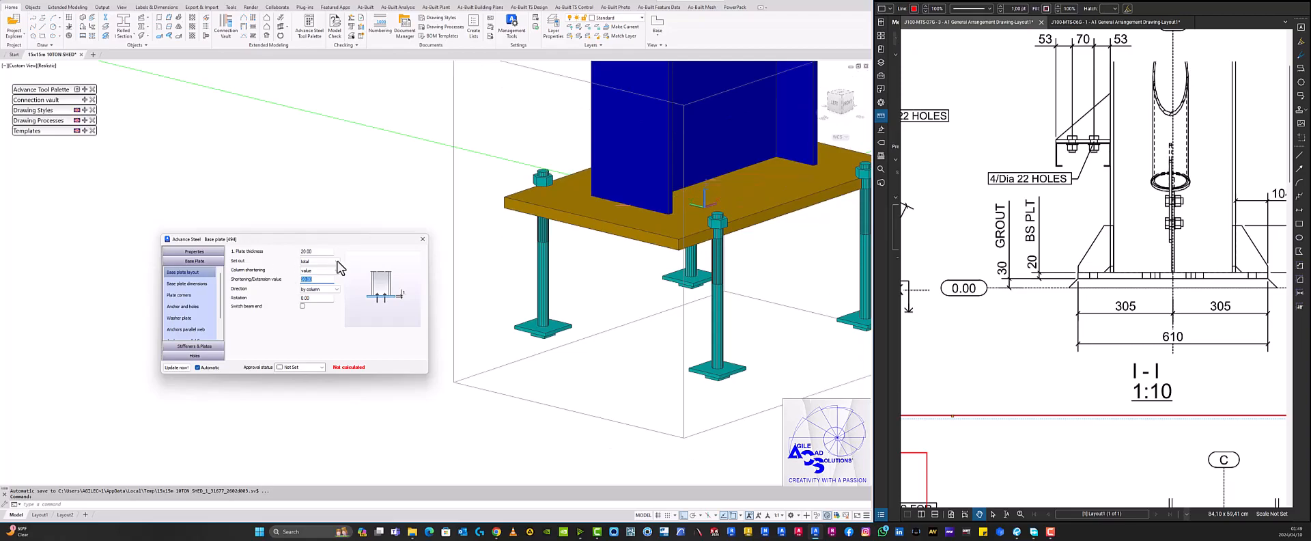
scroll(556, 326, up, 2)
scroll(564, 279, down, 6)
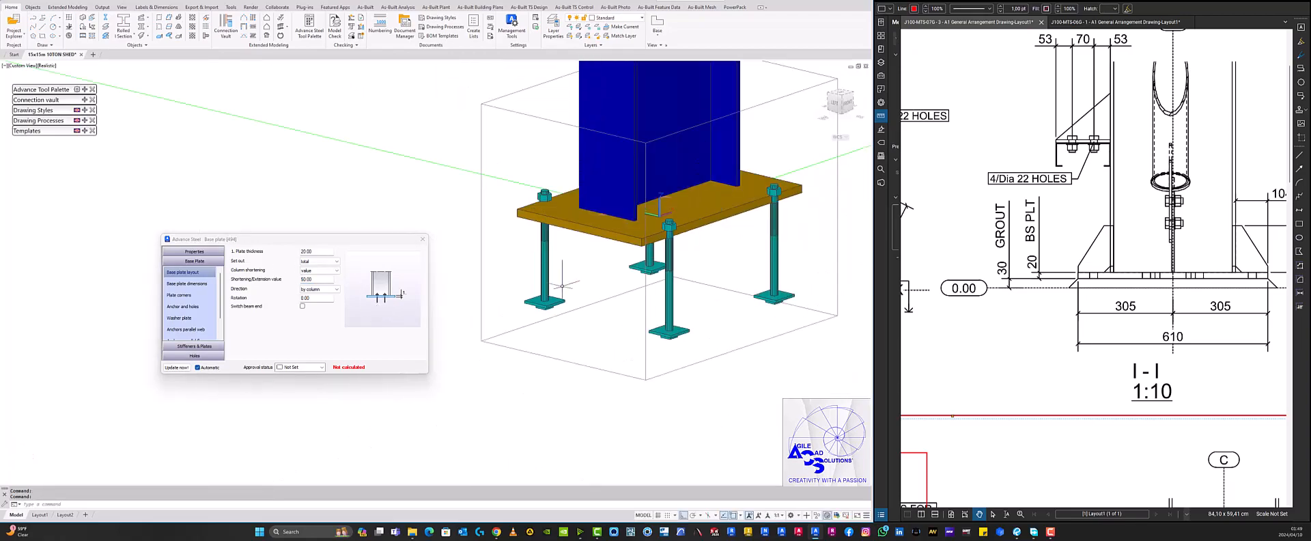
shift+middle_drag(681, 270, 700, 235)
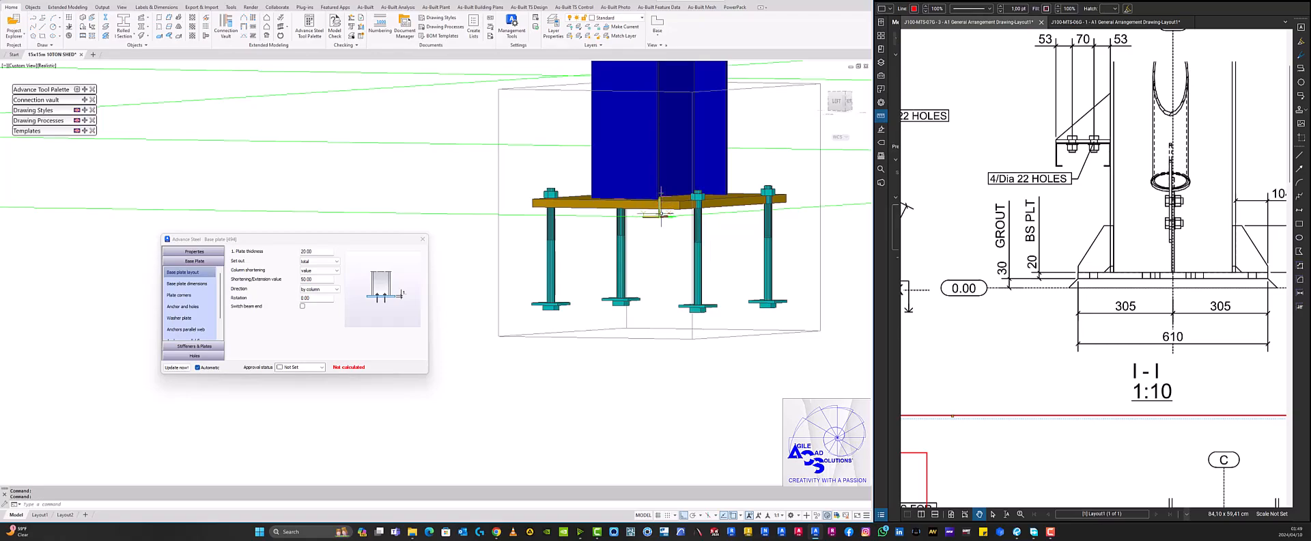
Try the horizontal and vertical Direction options for the base plate, then return the direction to by column.
click(320, 289)
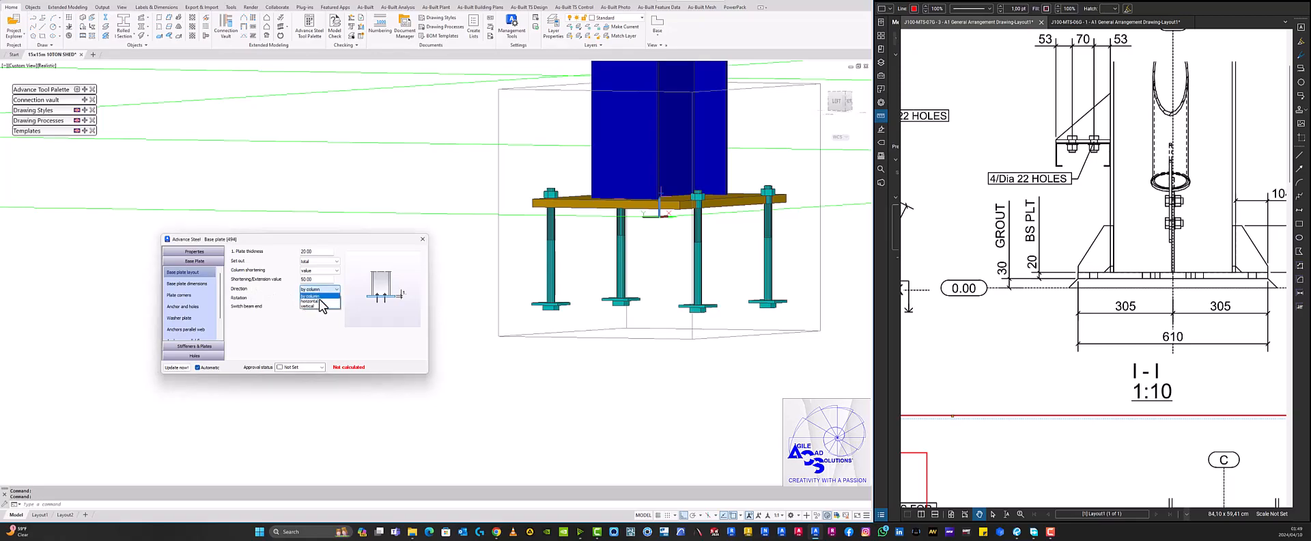
click(318, 301)
click(318, 289)
click(320, 308)
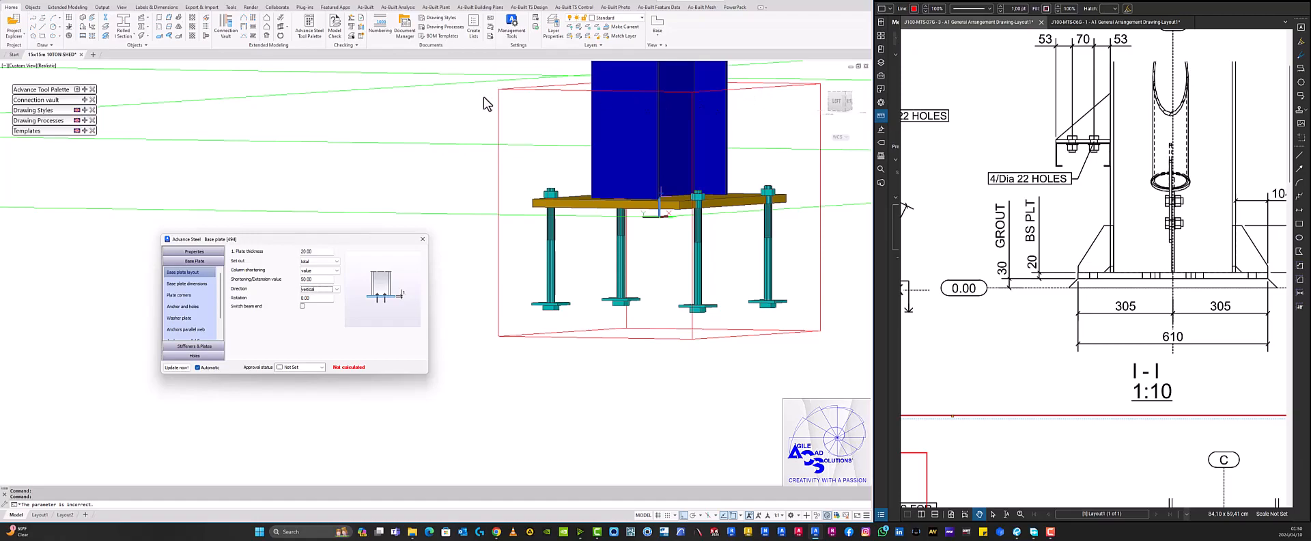
click(322, 290)
click(318, 297)
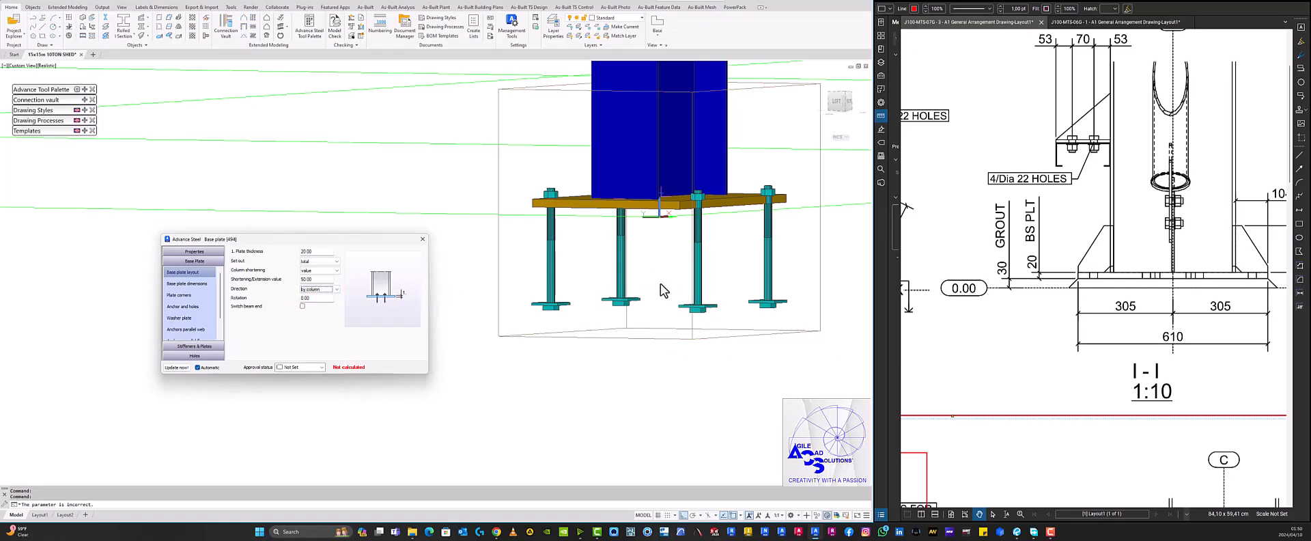
Examine the base plate and its anchors beneath the shortened column from several angles.
scroll(629, 253, down, 8)
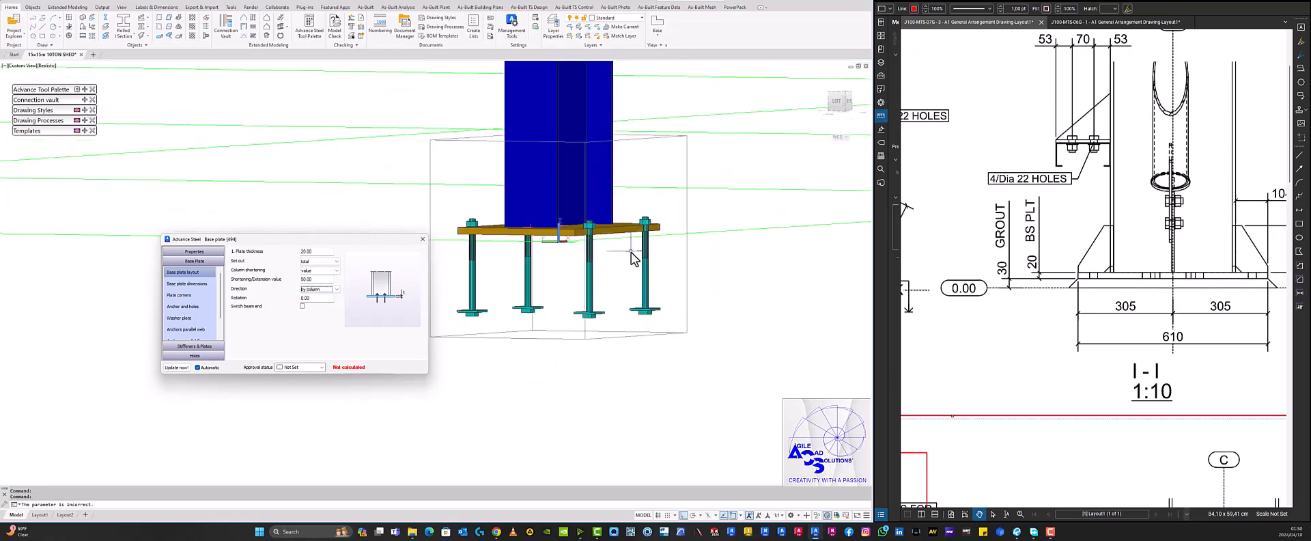
scroll(615, 248, up, 5)
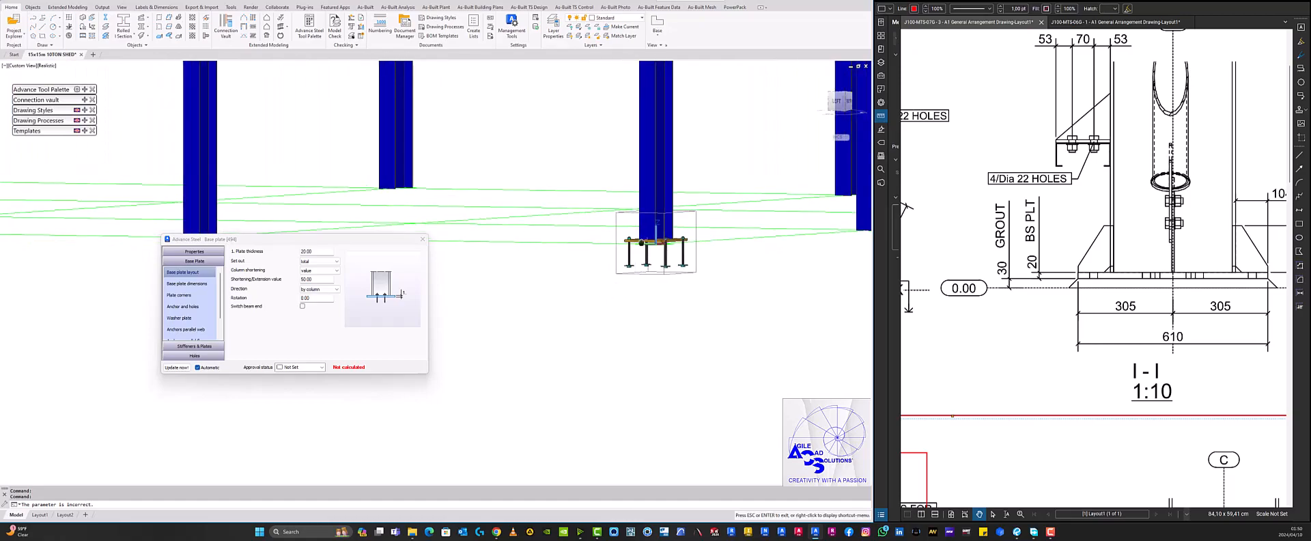
shift+middle_drag(673, 239, 637, 286)
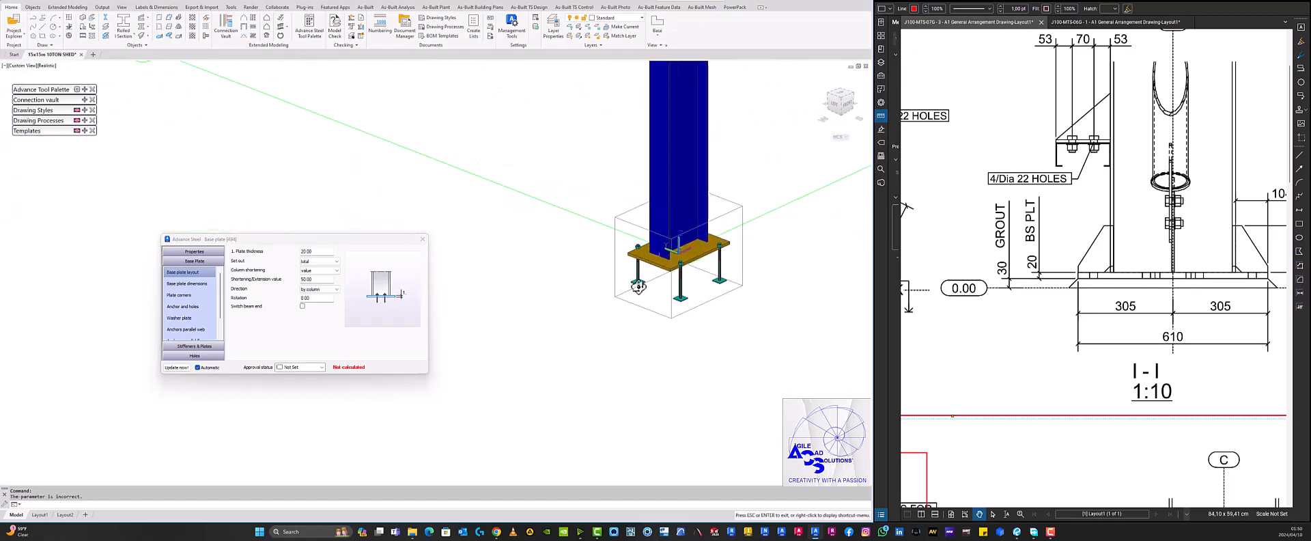
scroll(672, 248, up, 7)
scroll(674, 246, down, 8)
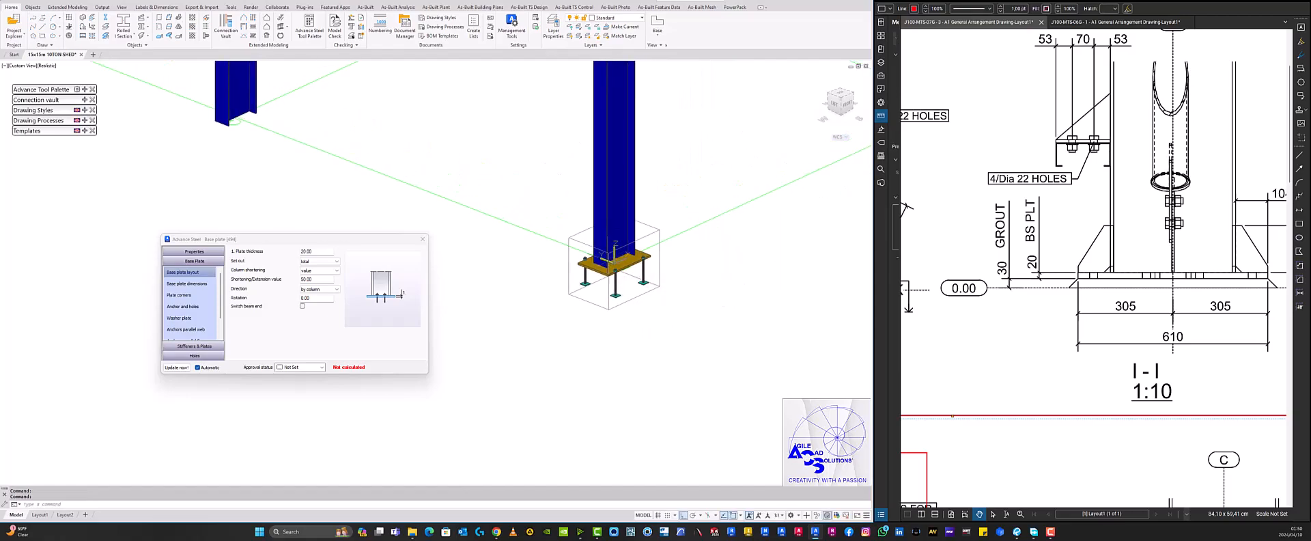
middle_drag(615, 246, 581, 256)
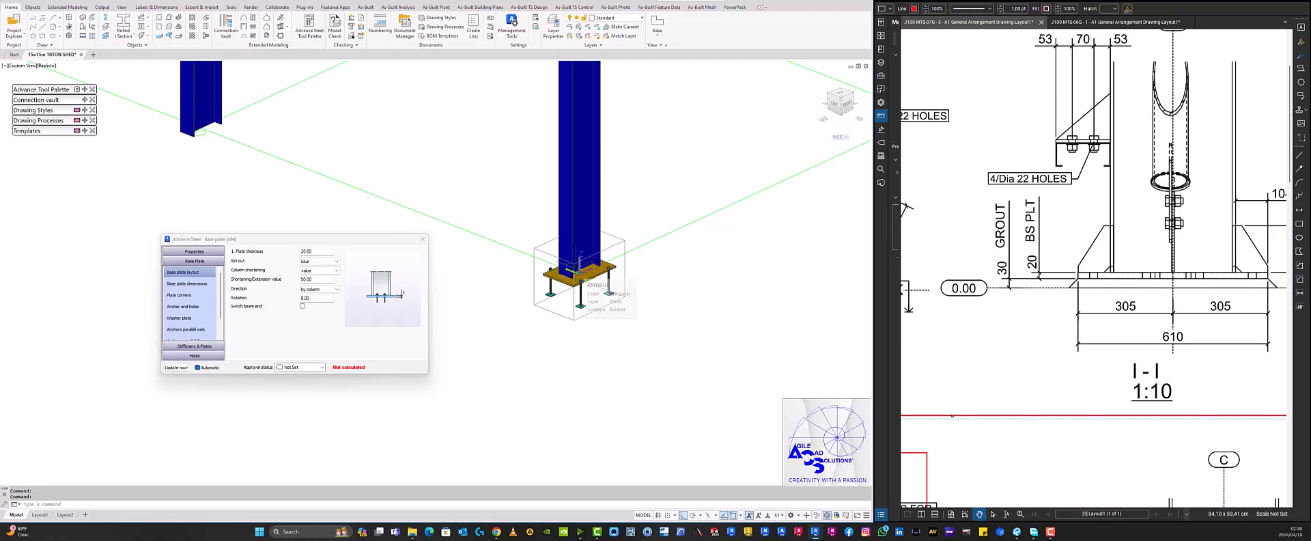
middle_drag(580, 273, 596, 255)
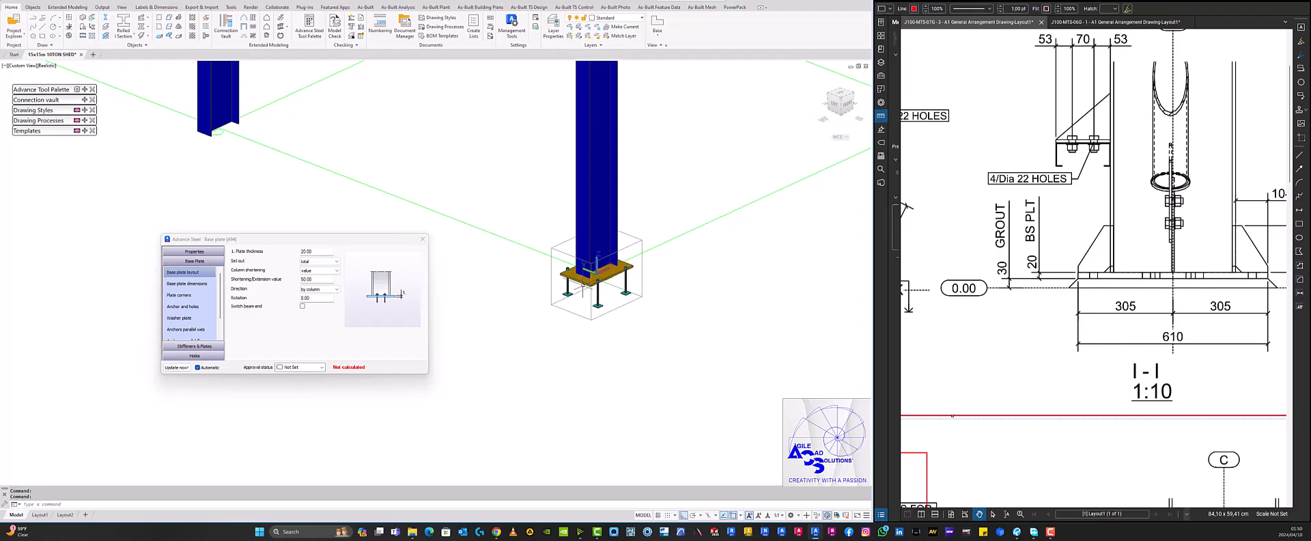
mouse_move(581, 285)
shift+middle_down()
mouse_move(615, 247)
mouse_move(626, 282)
mouse_move(562, 293)
mouse_move(564, 240)
mouse_move(586, 264)
mouse_move(580, 308)
mouse_move(618, 263)
mouse_move(597, 286)
mouse_move(568, 271)
mouse_move(568, 285)
shift+middle_up()
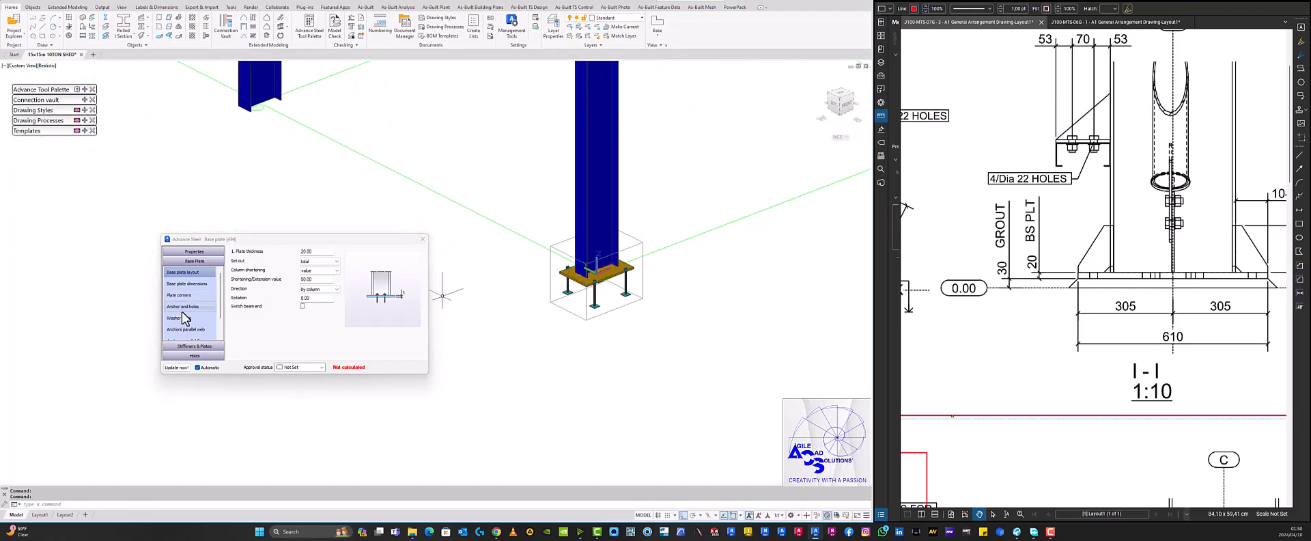
Set the base plate's anchor diameter to 24 mm, matching the M24 HD bolts noted in section K-K.
click(196, 283)
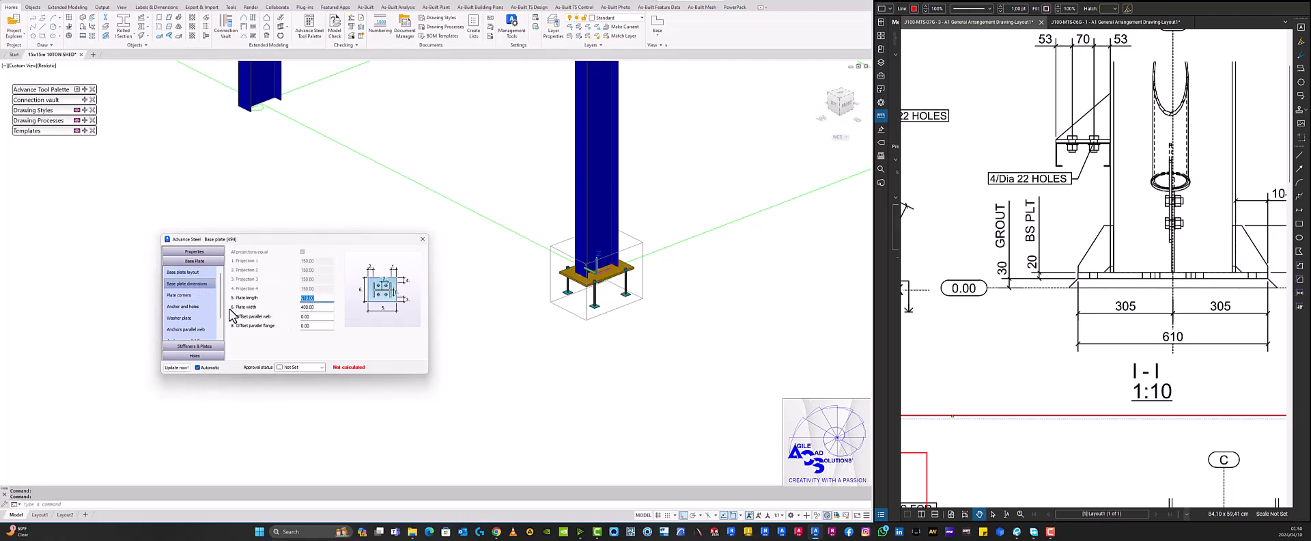
click(181, 295)
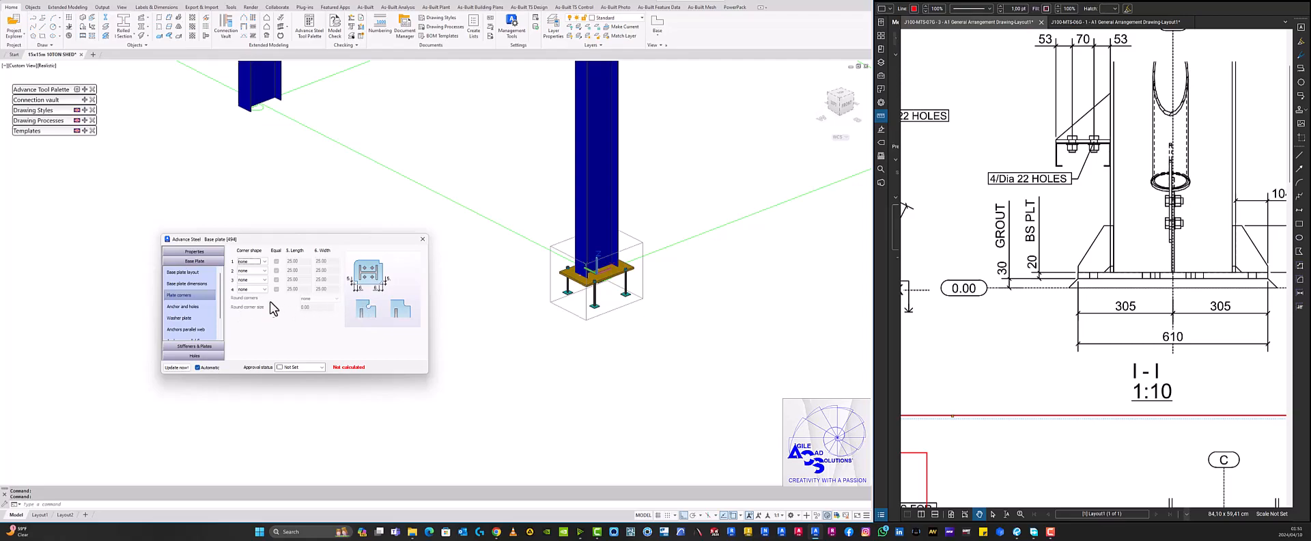
click(187, 309)
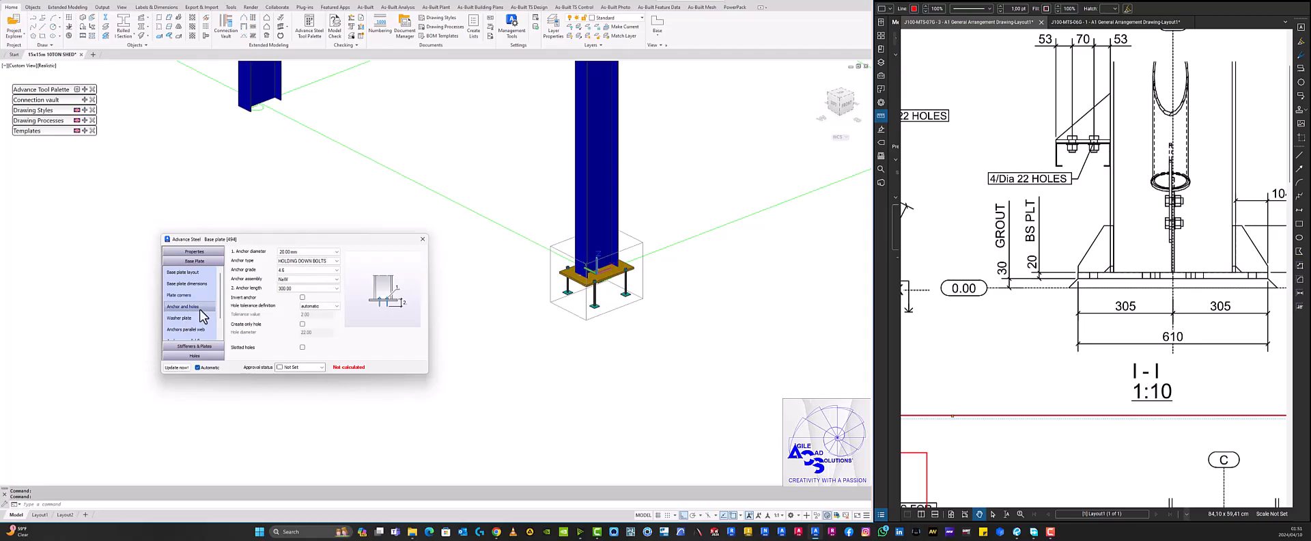
scroll(1036, 351, down, 5)
scroll(1035, 350, up, 5)
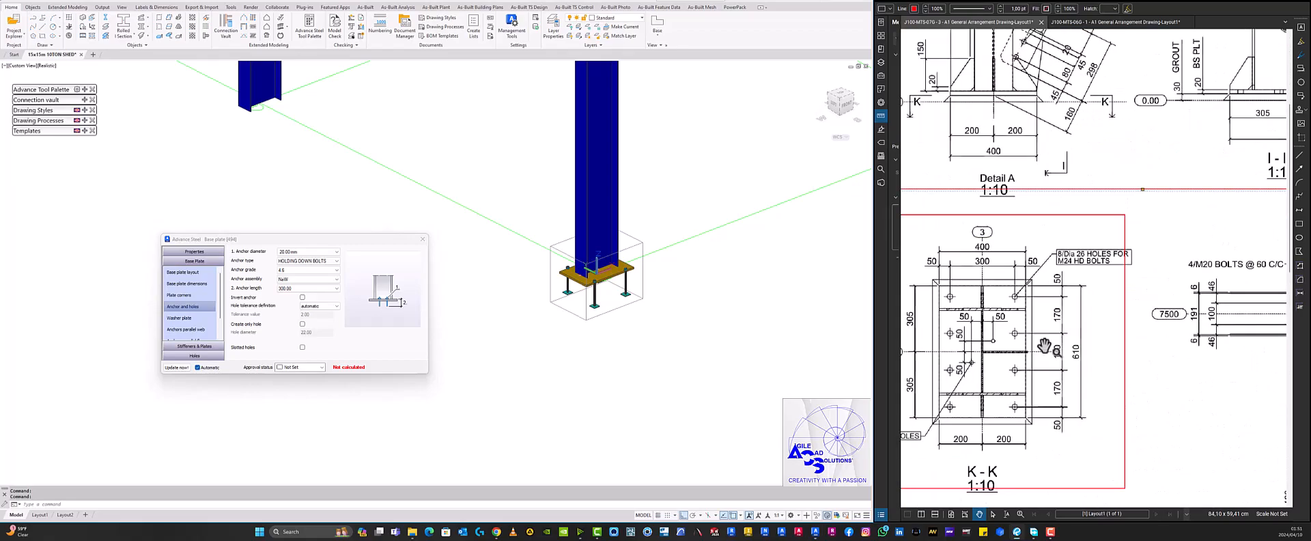
drag(1045, 347, 1072, 334)
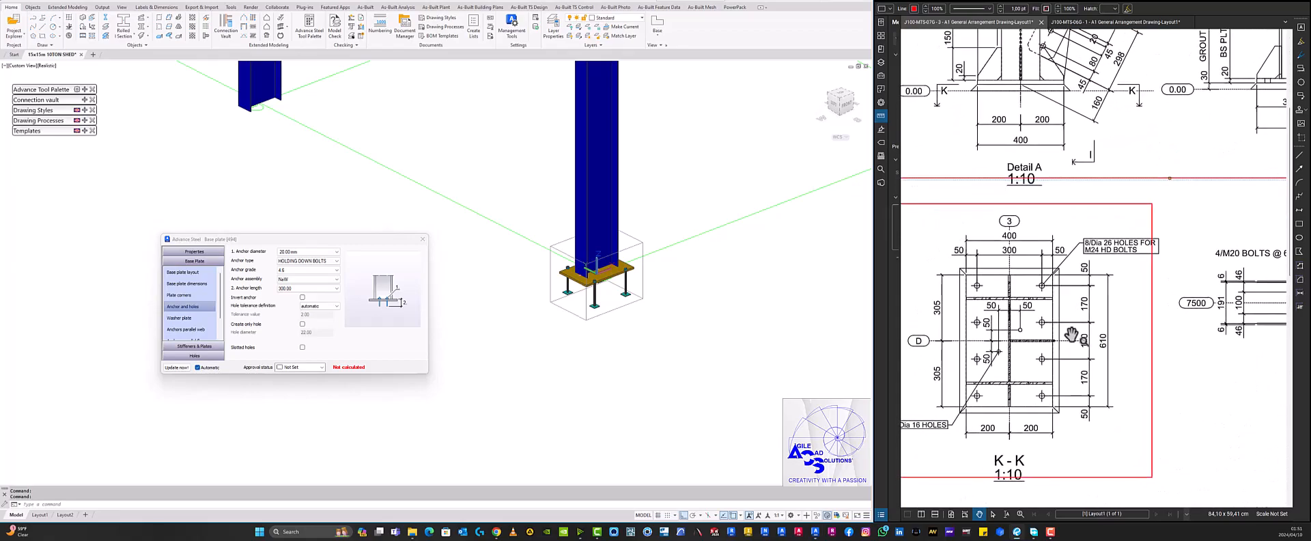
scroll(1071, 334, up, 1)
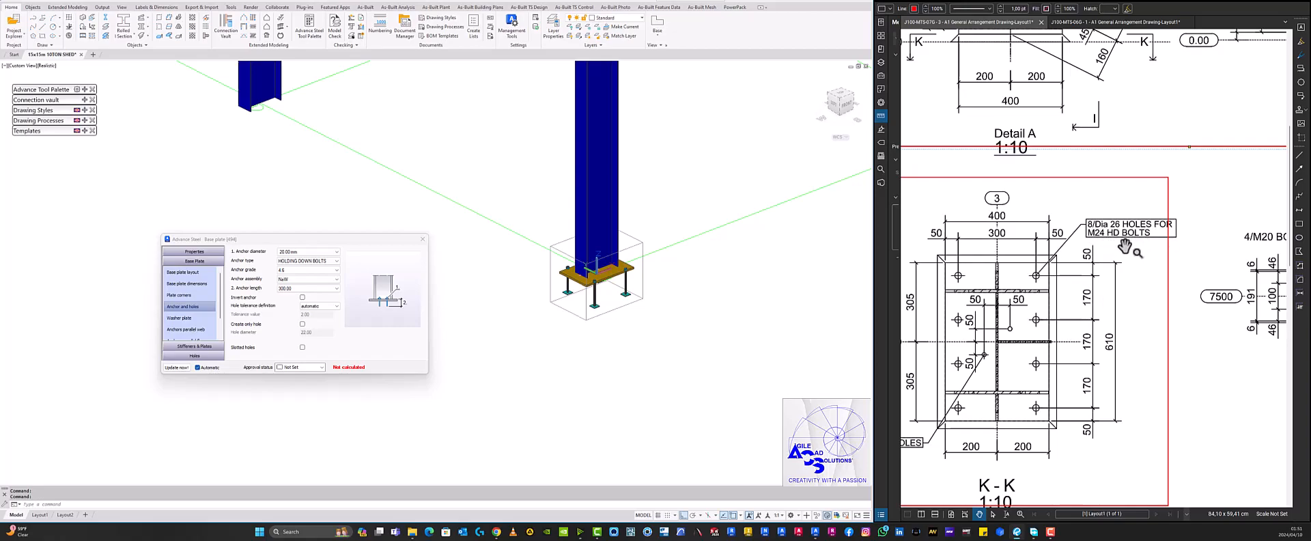
click(296, 252)
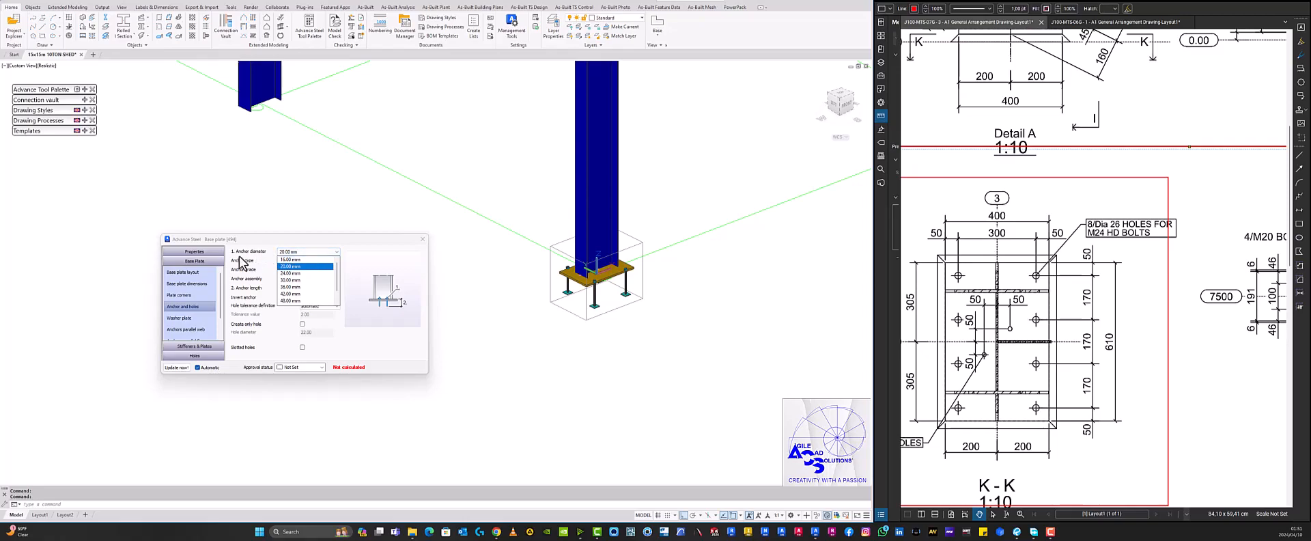
click(292, 274)
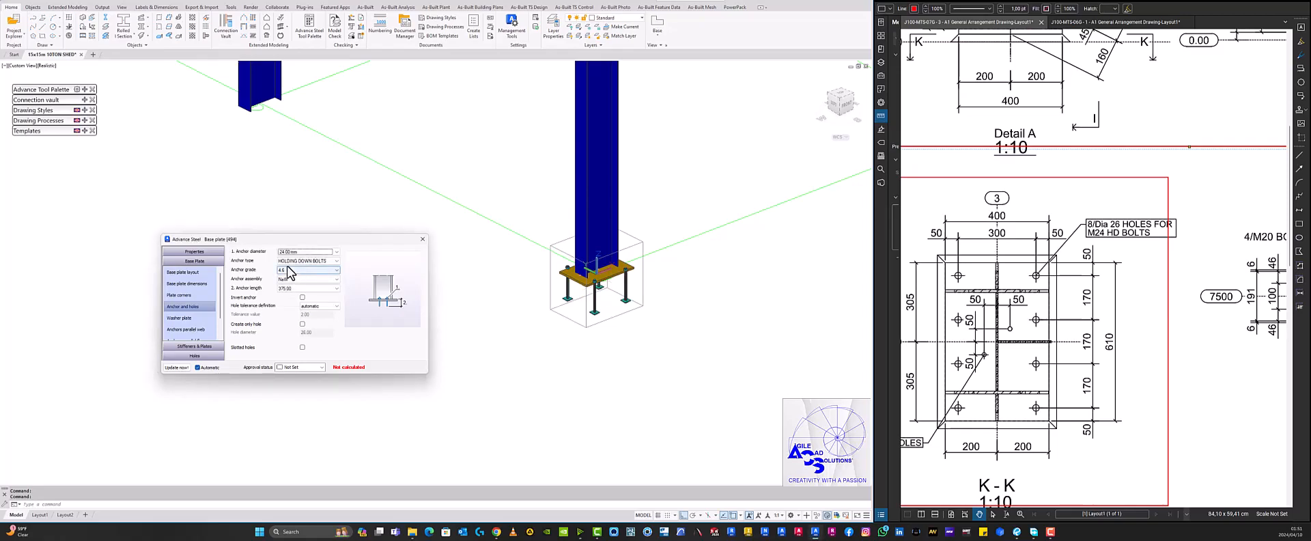
Browse the available anchor types for the base plate and keep HOLDING DOWN BOLTS as the anchor type.
click(337, 262)
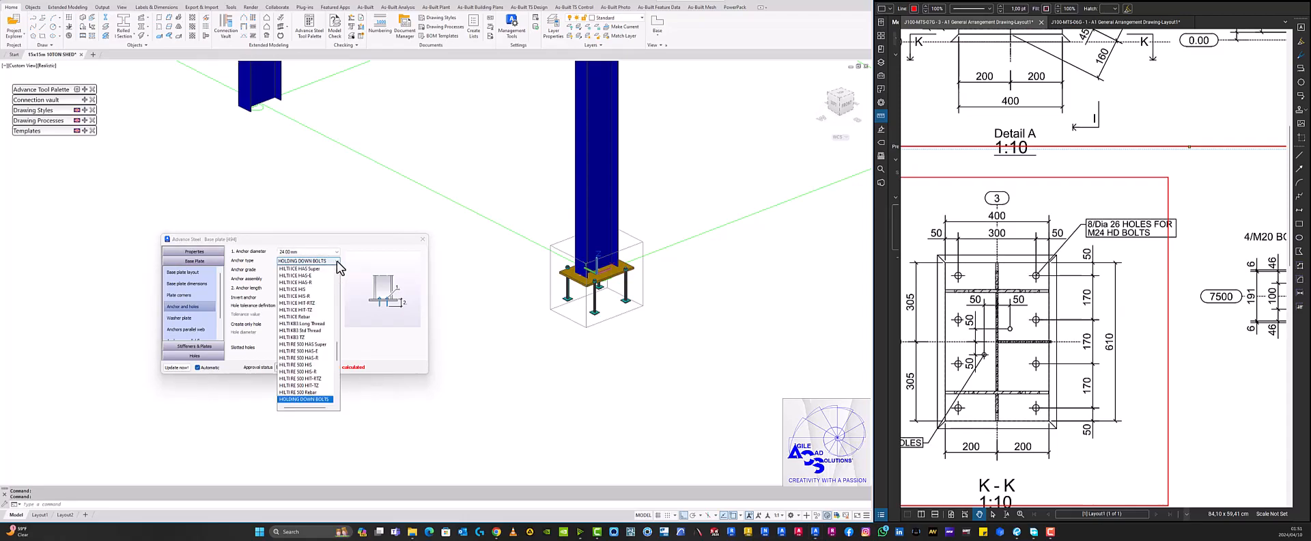
scroll(302, 316, up, 10)
scroll(302, 316, up, 3)
scroll(303, 316, down, 20)
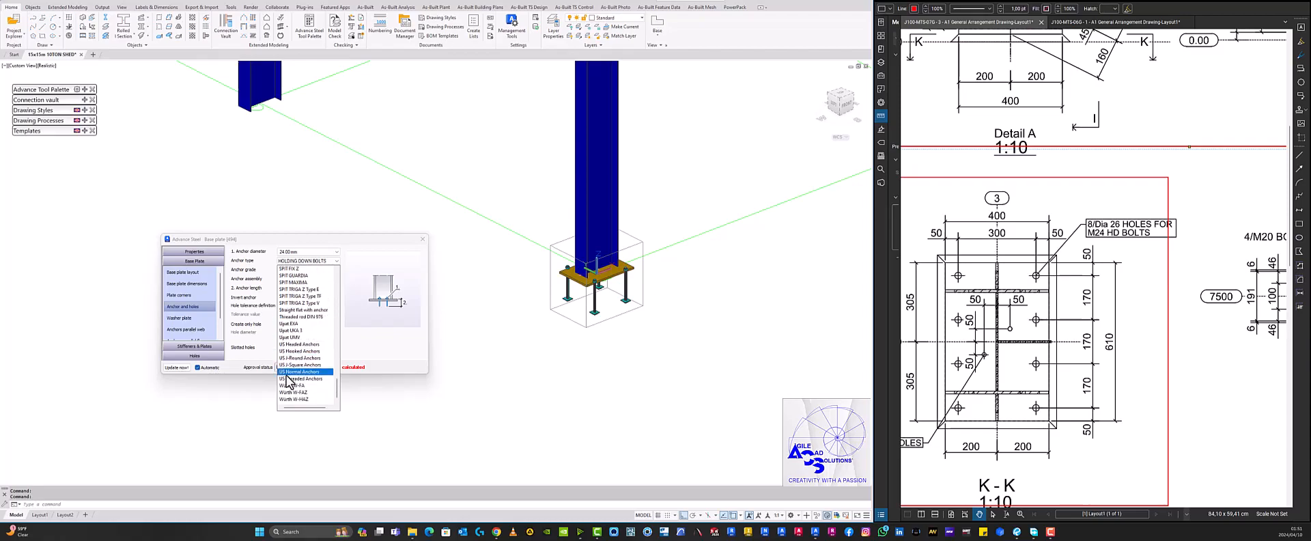
scroll(303, 334, up, 8)
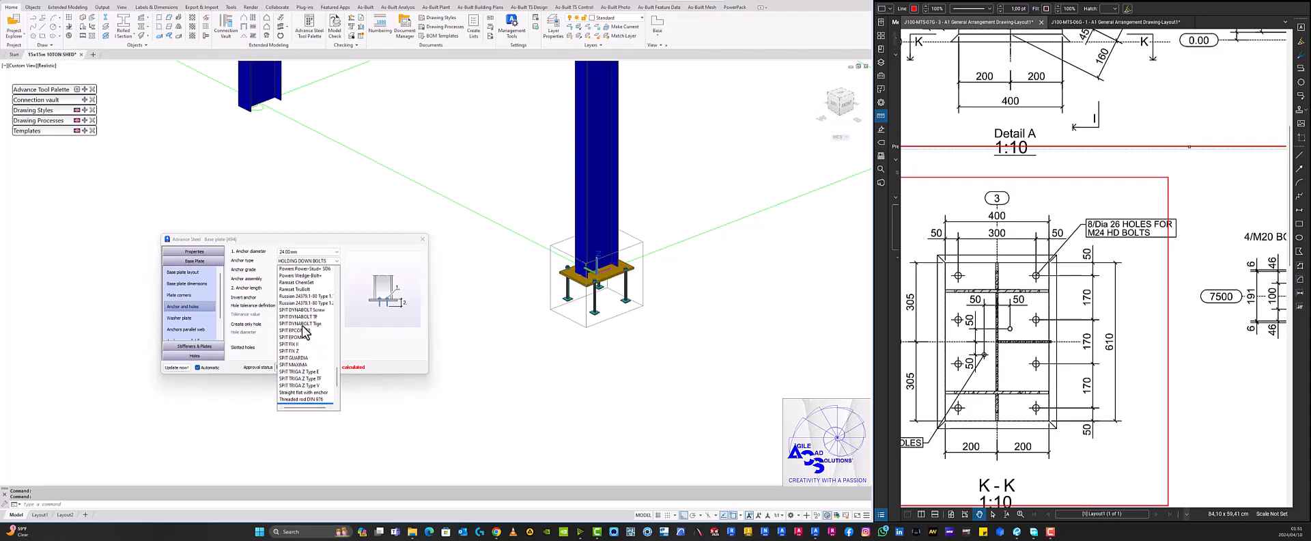
scroll(305, 332, up, 2)
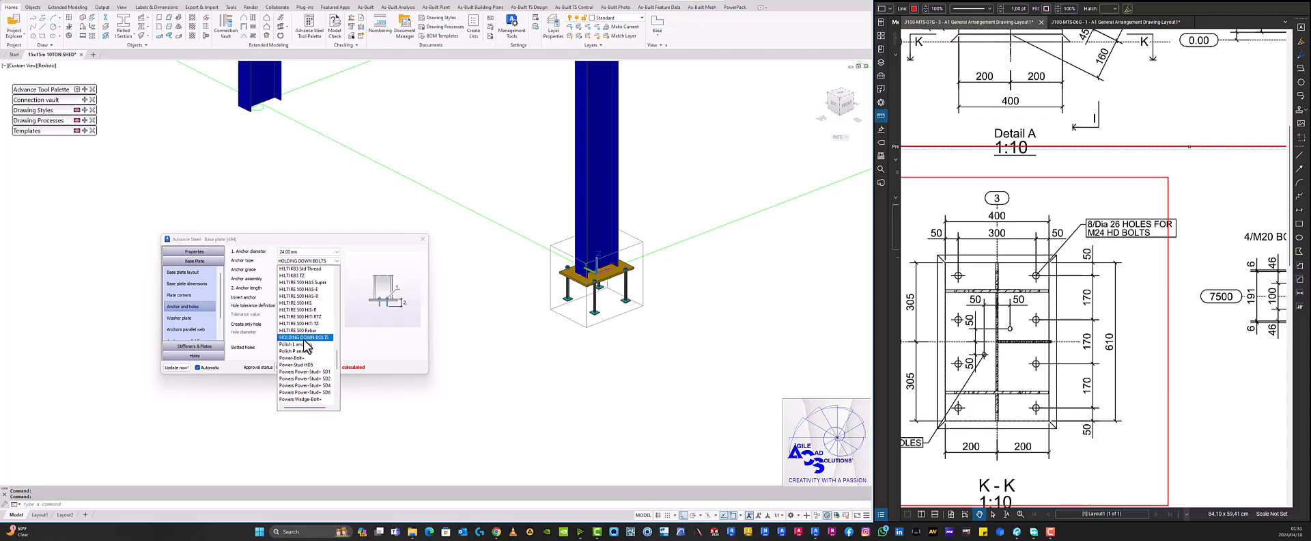
click(304, 337)
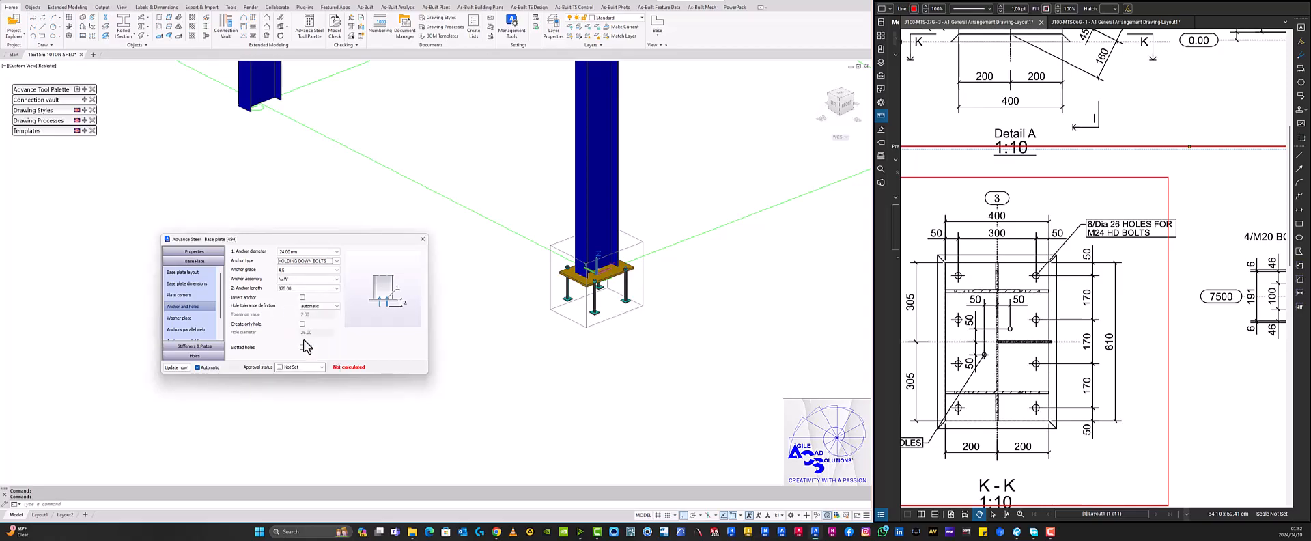
Set the anchor grade to 8.8 and check the anchor assembly options without changing the assembly.
click(335, 270)
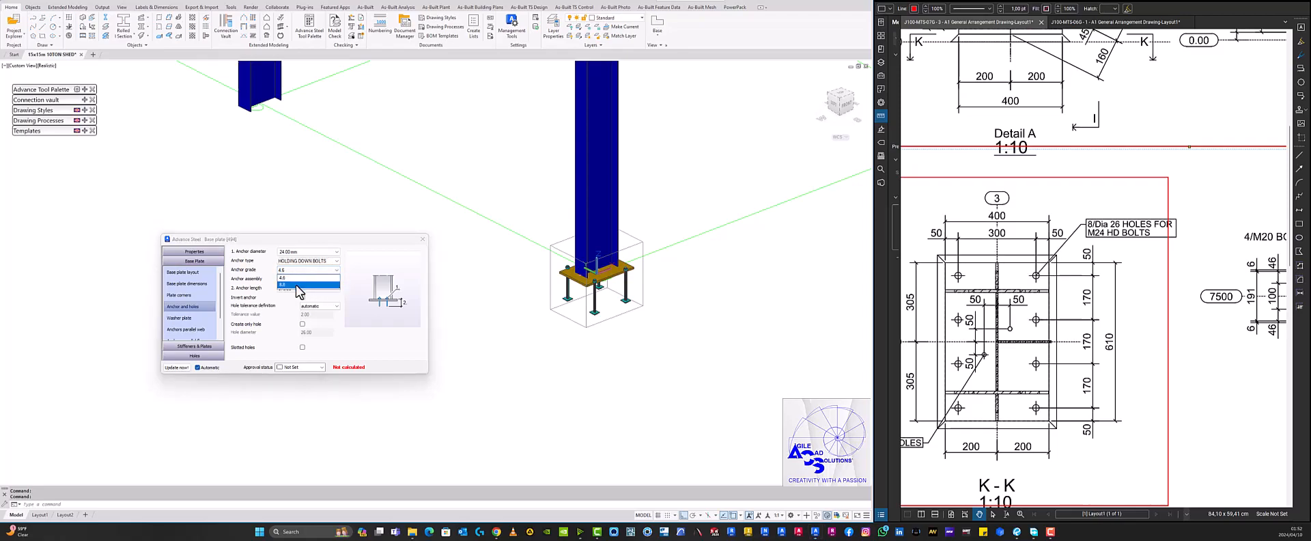
click(296, 285)
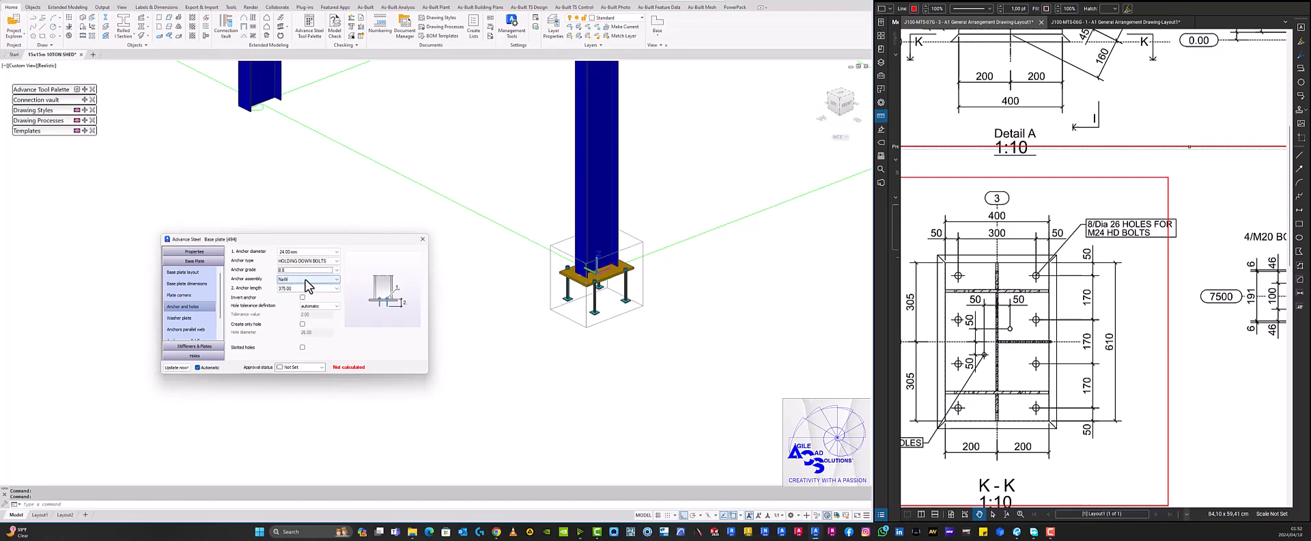
click(300, 279)
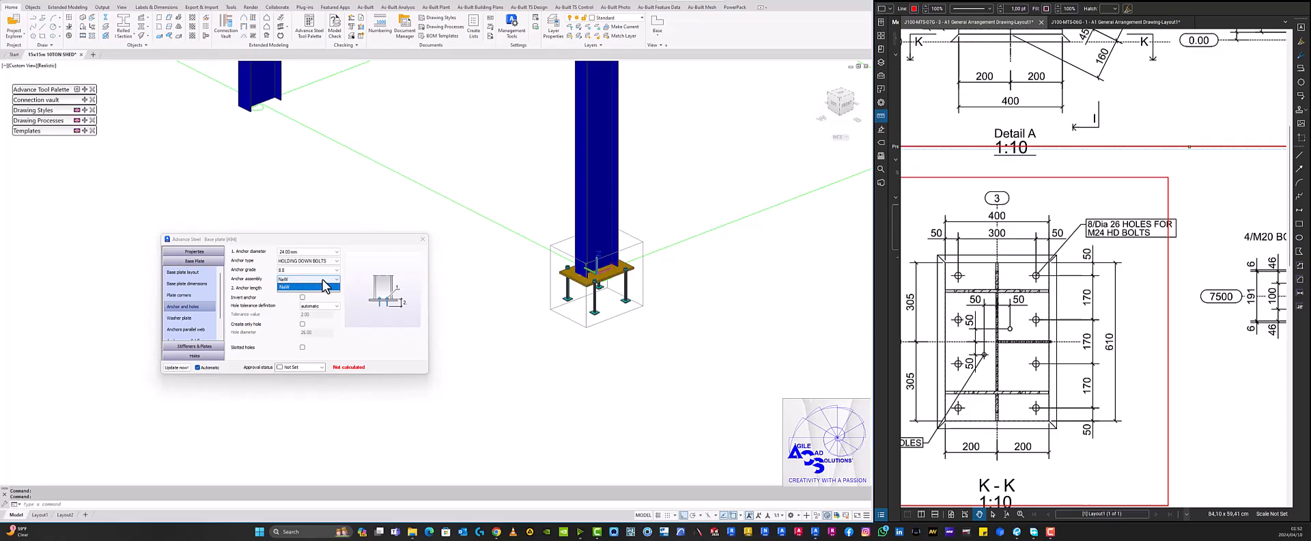
click(282, 302)
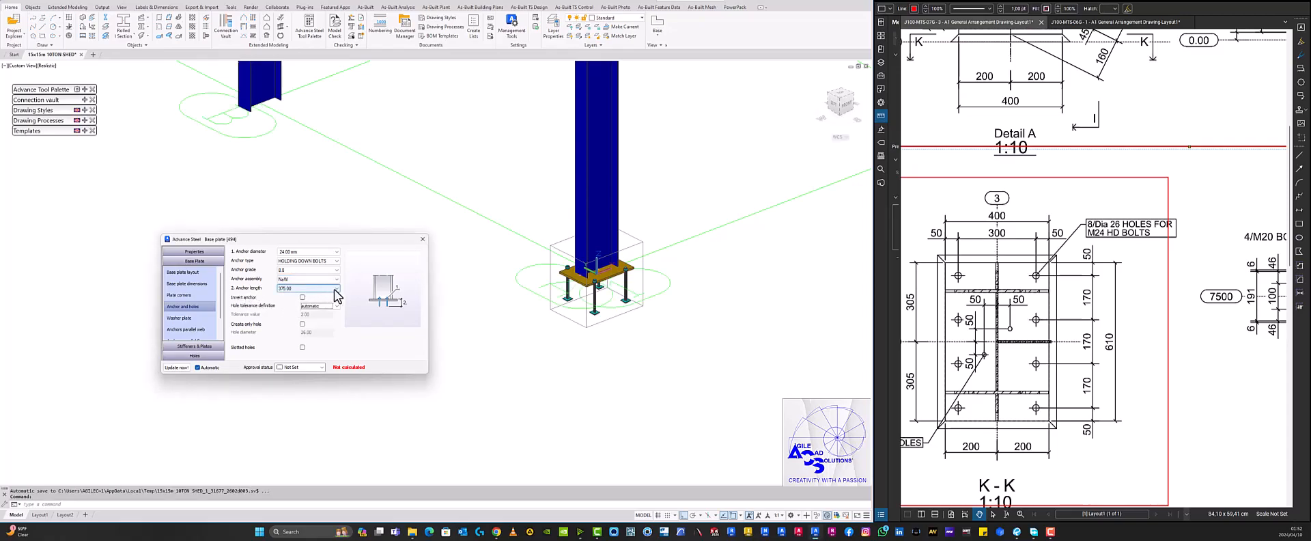
Try anchor lengths of 600, 550 and 500 mm, and finish with the anchor length set to 600 mm.
click(336, 289)
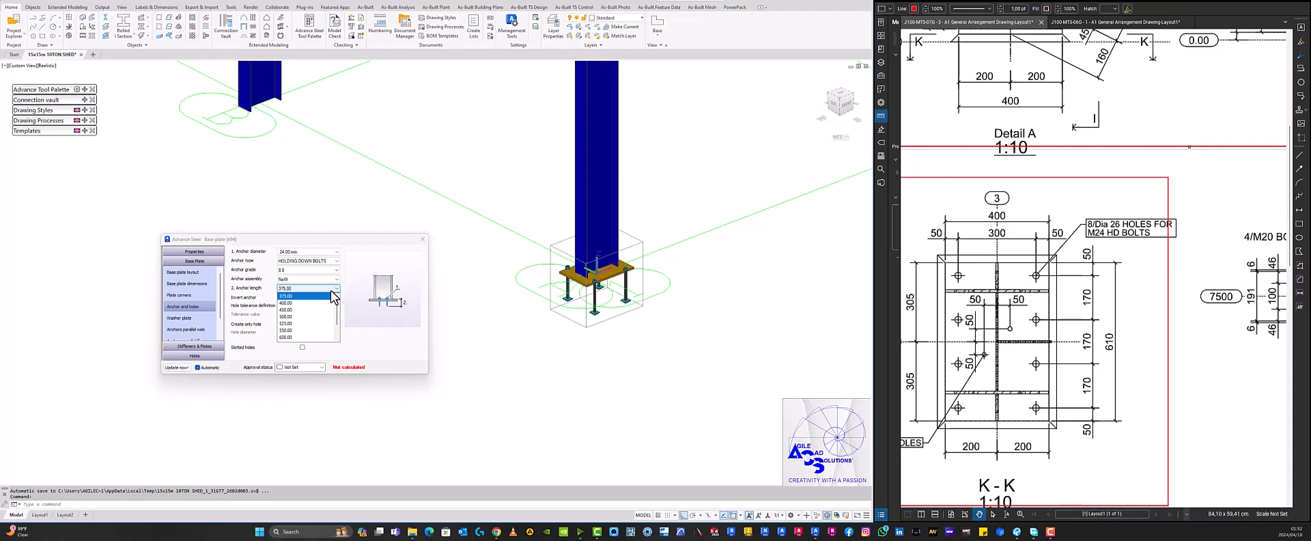
click(292, 337)
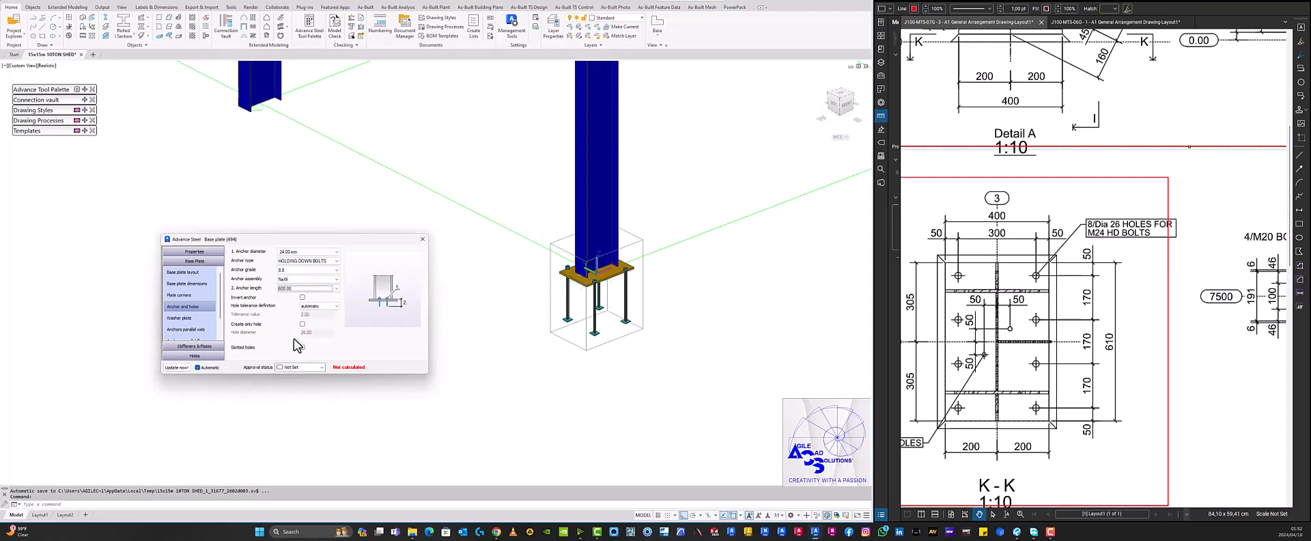
click(337, 288)
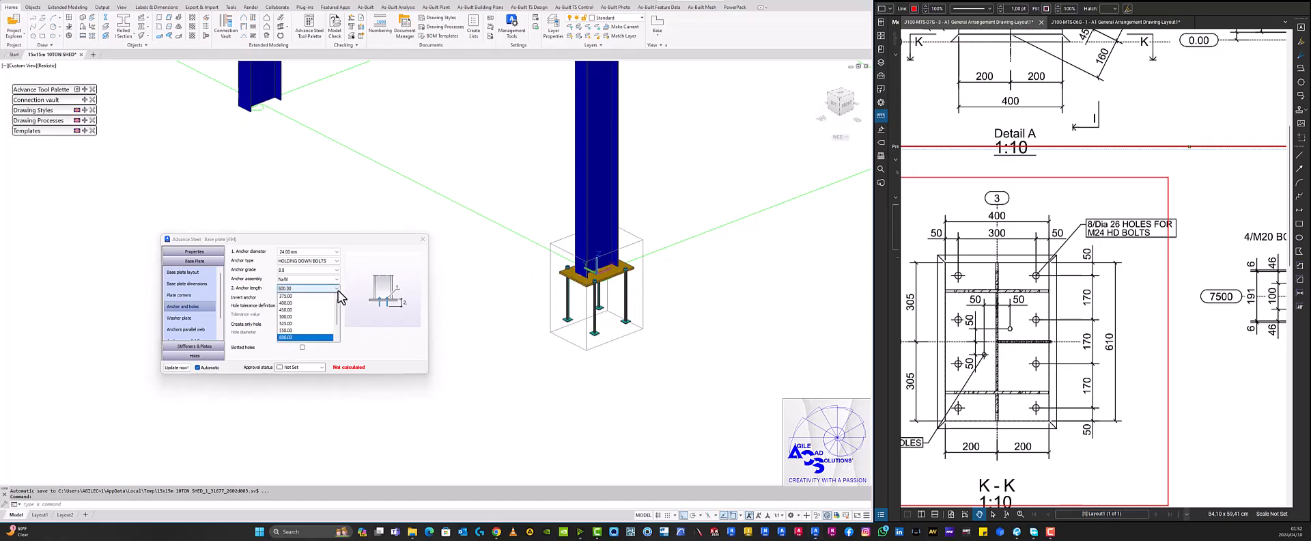
click(298, 332)
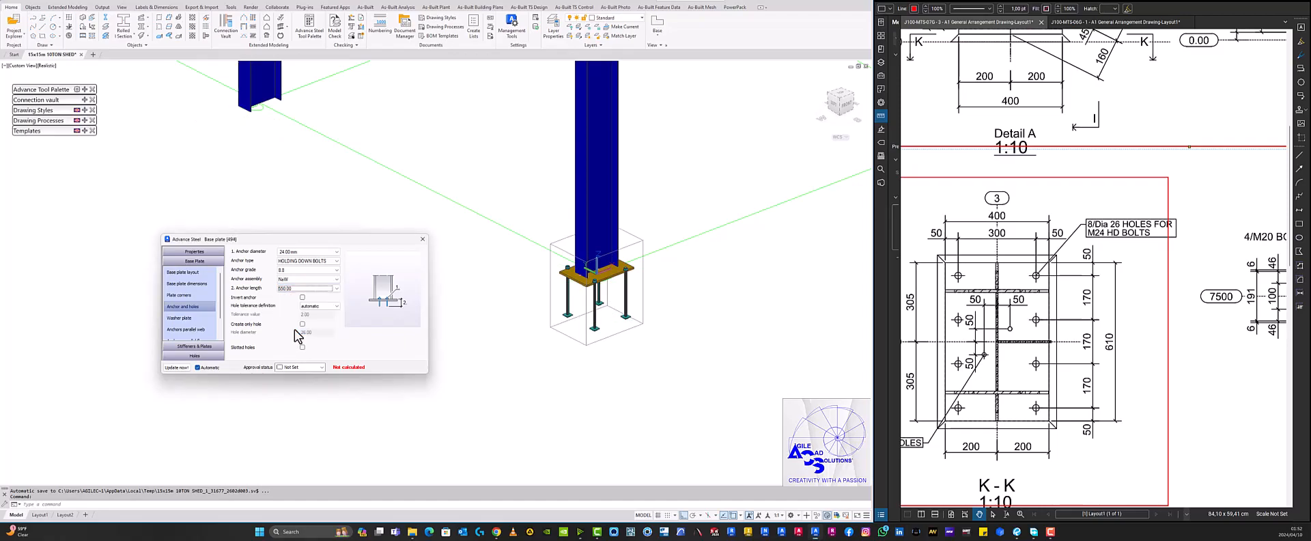
click(338, 293)
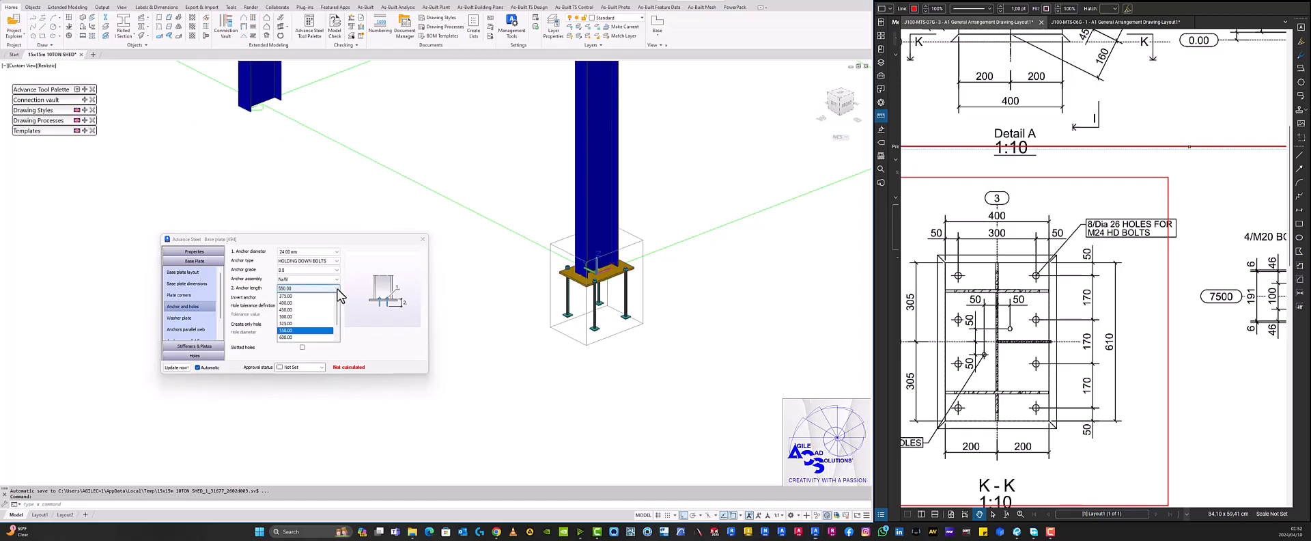
click(299, 317)
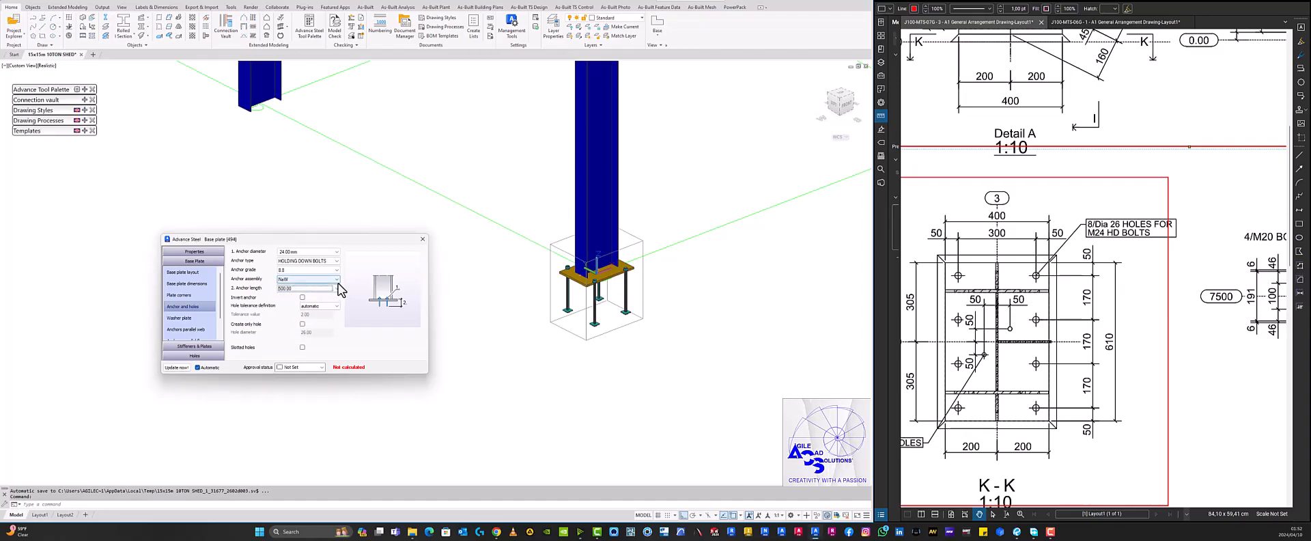
click(337, 289)
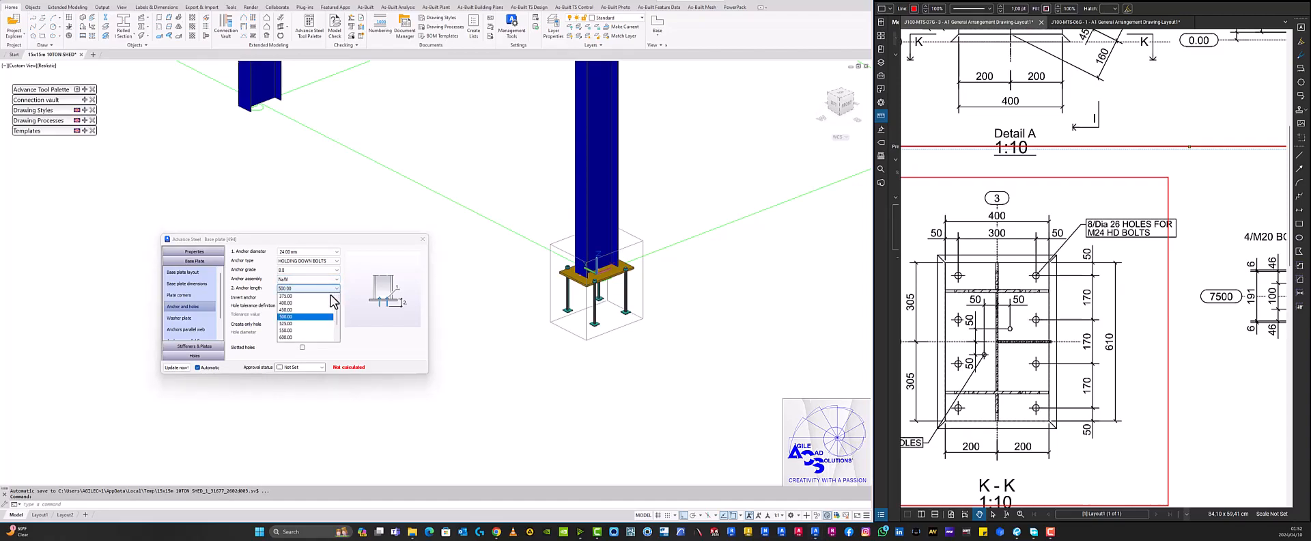
click(296, 337)
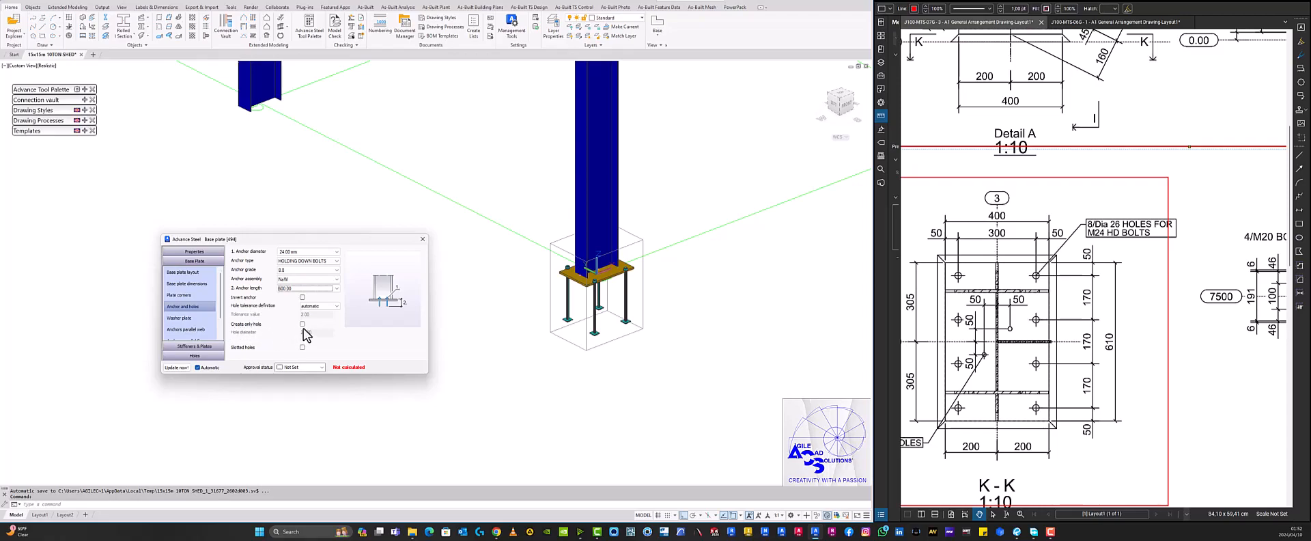
Try creating only holes in the base plate with diameters of 28 and 50 mm, then restore the anchors.
click(303, 325)
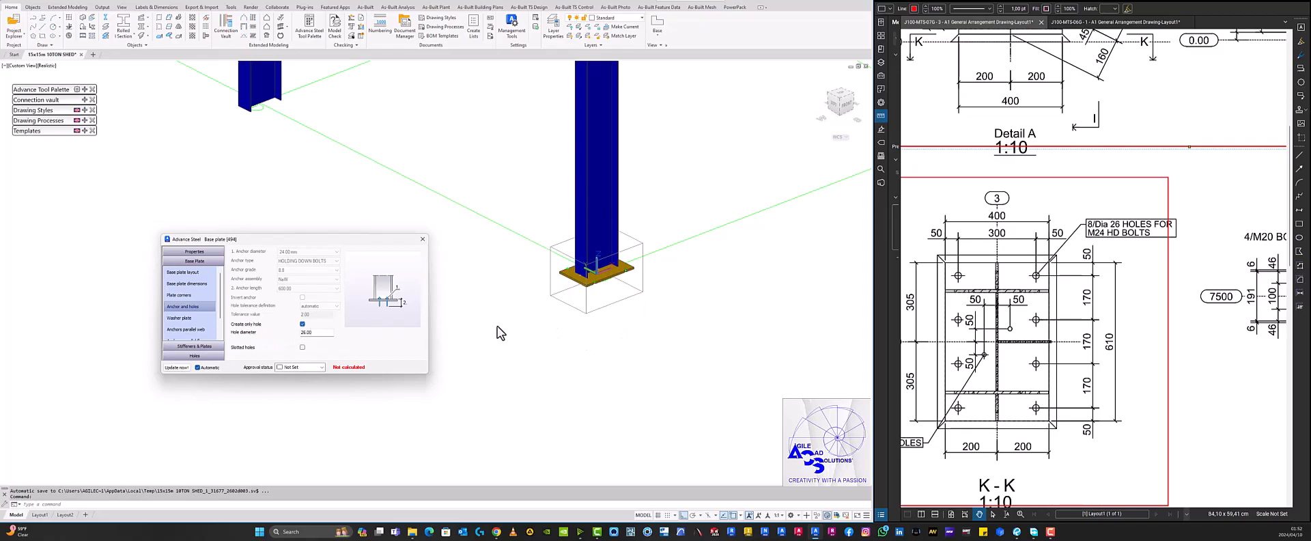
scroll(663, 270, up, 5)
scroll(778, 283, up, 6)
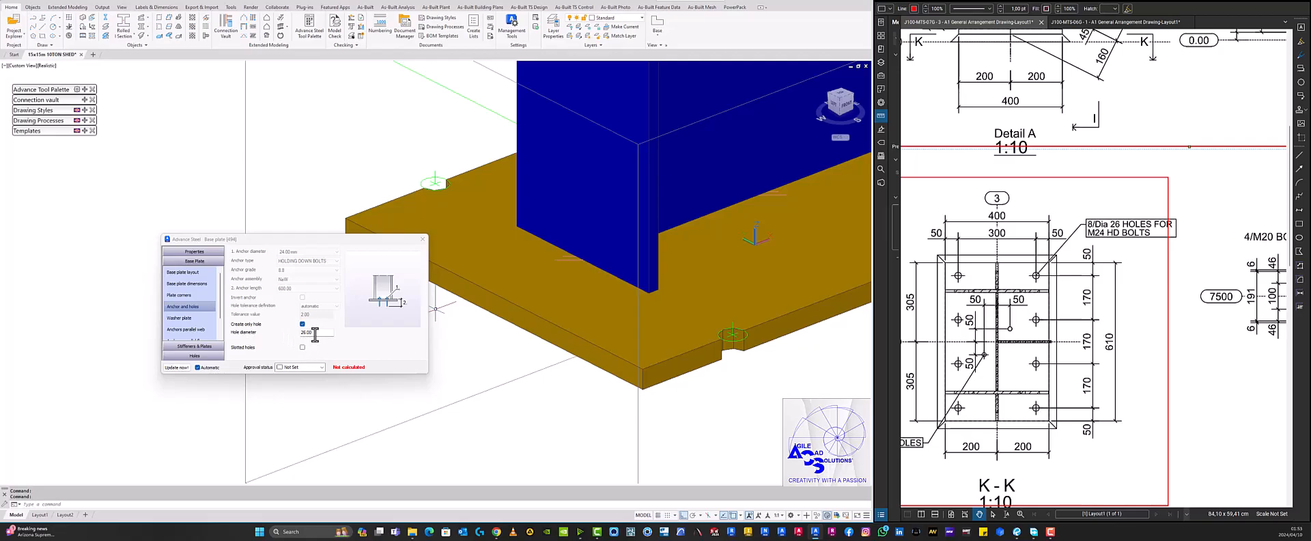
drag(315, 334, 295, 333)
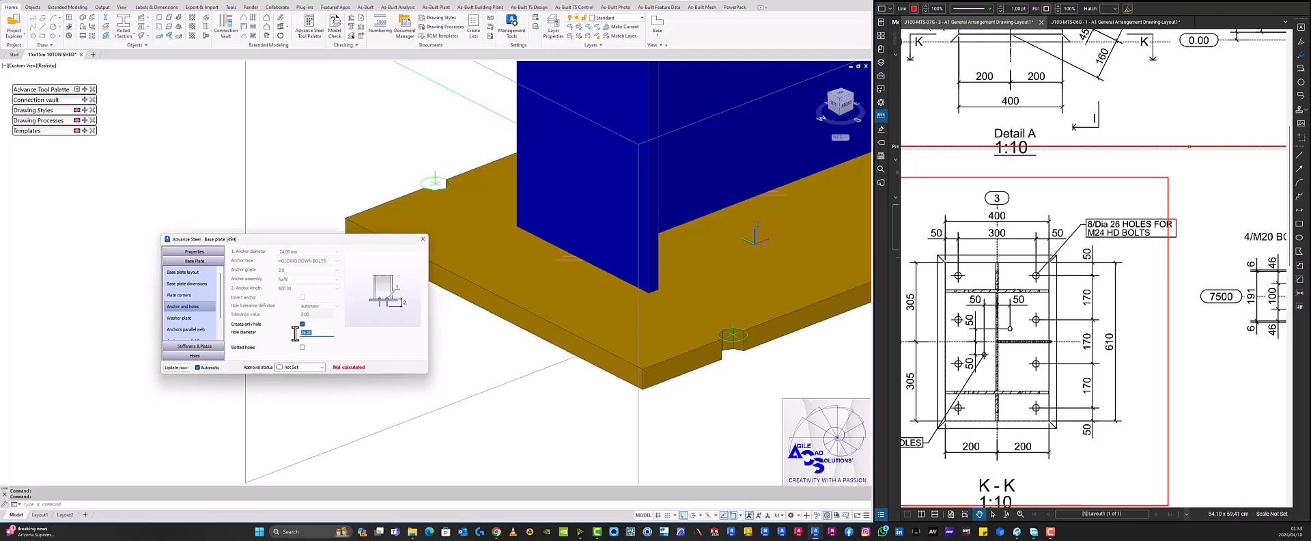
text(28)
key(Return)
text(50)
key(Return)
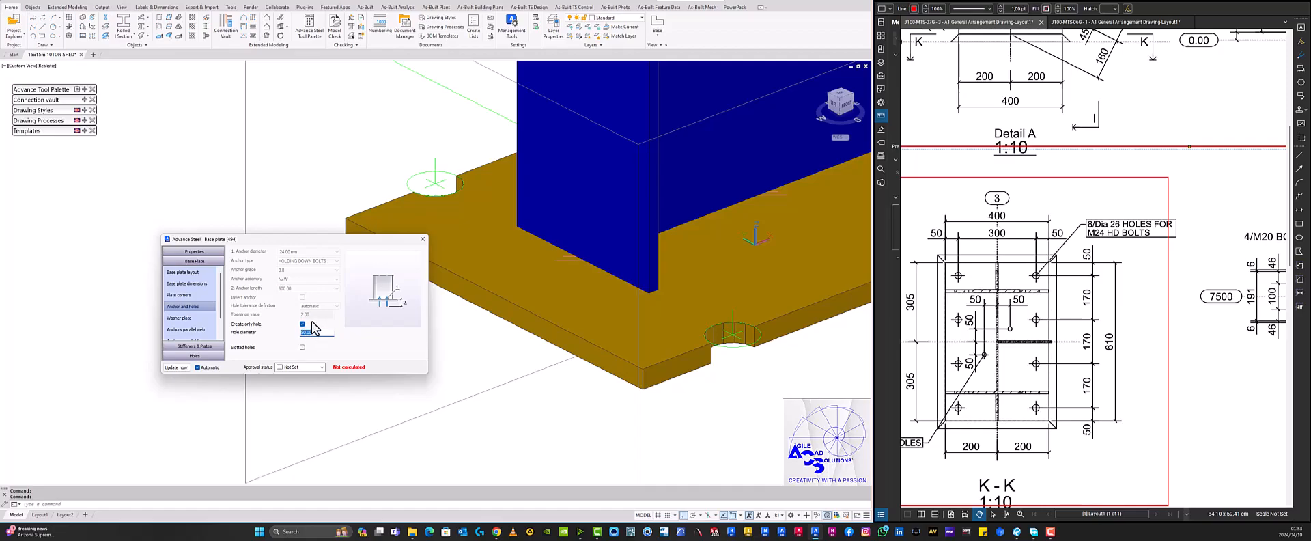
click(302, 325)
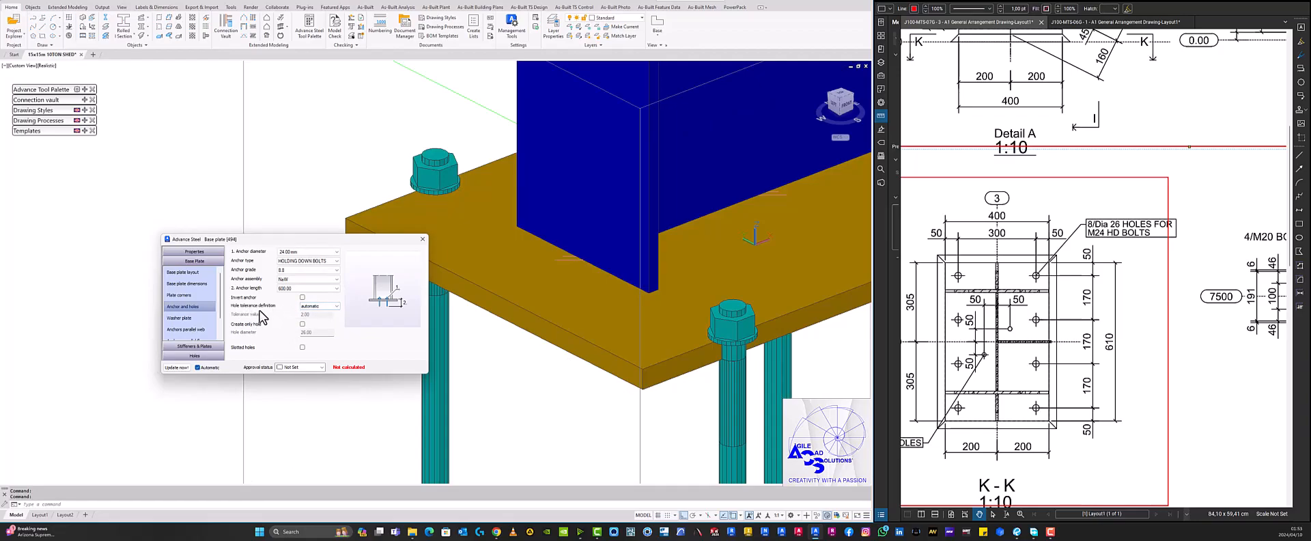
Set the anchor hole tolerance definition to variable with a tolerance value of 50 mm.
click(335, 307)
click(333, 318)
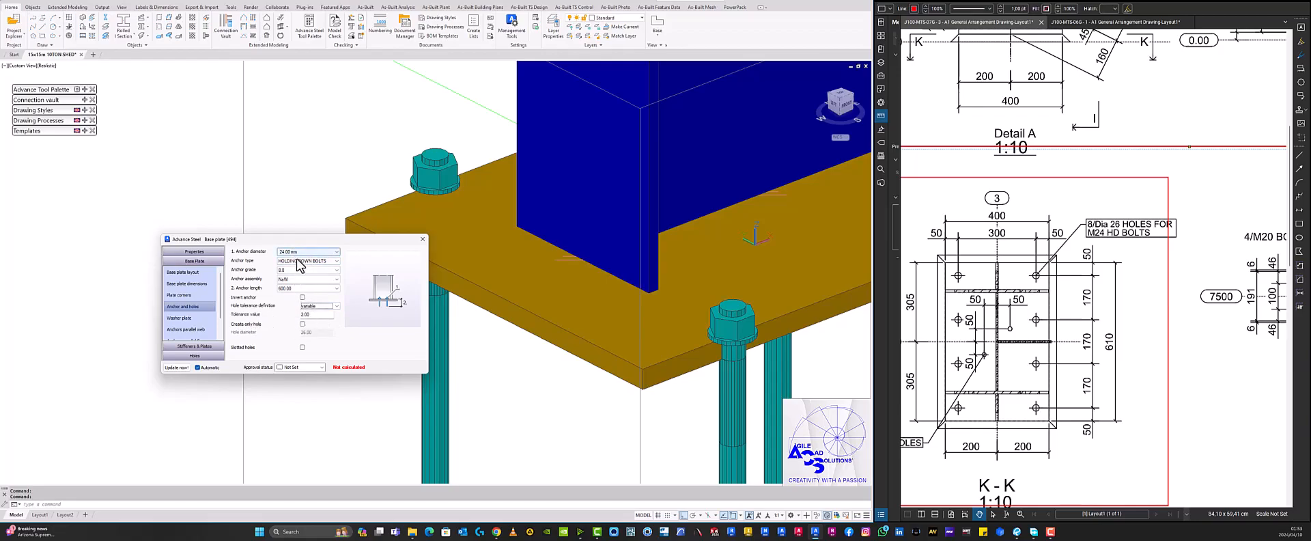
double_click(316, 315)
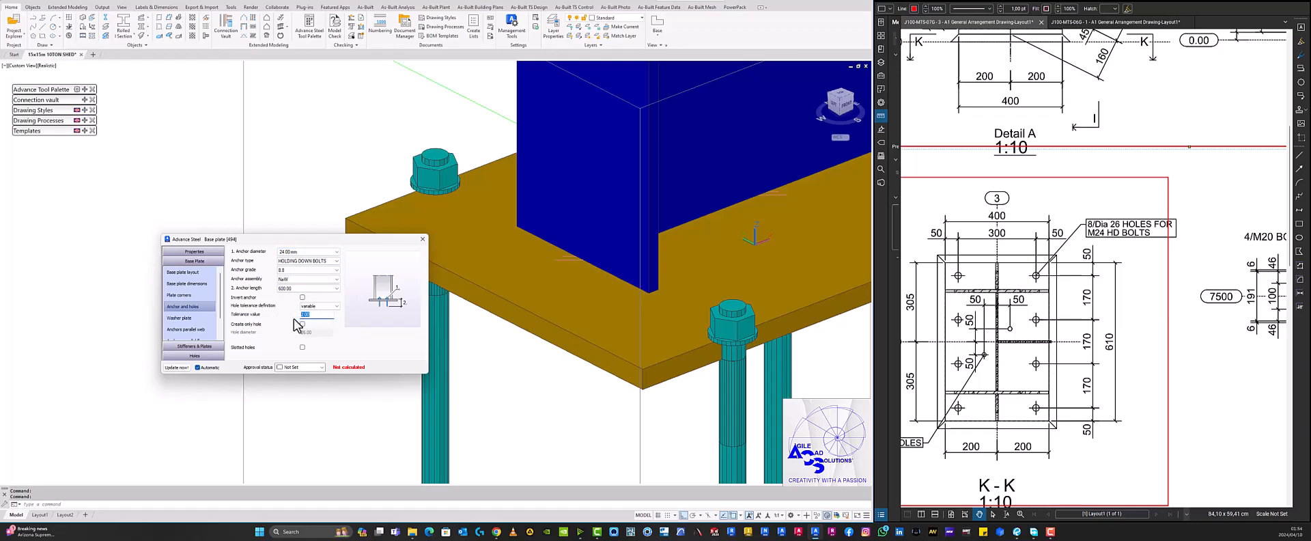
text(10)
key(Return)
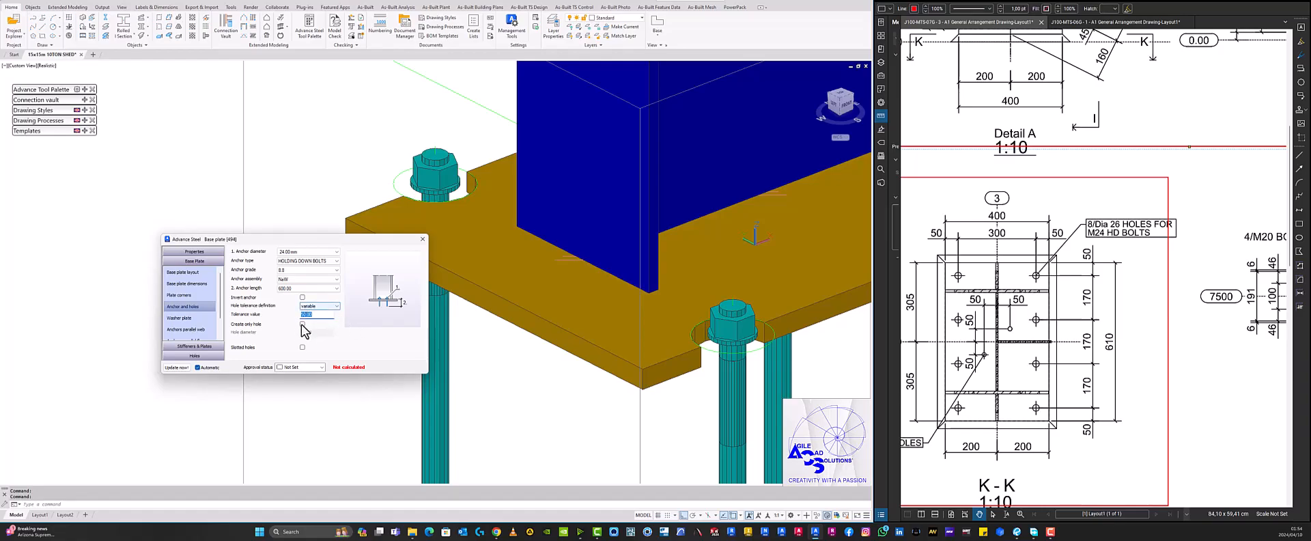
Create only holes instead of anchors in the base plate, with a hole diameter of 26 mm.
click(303, 324)
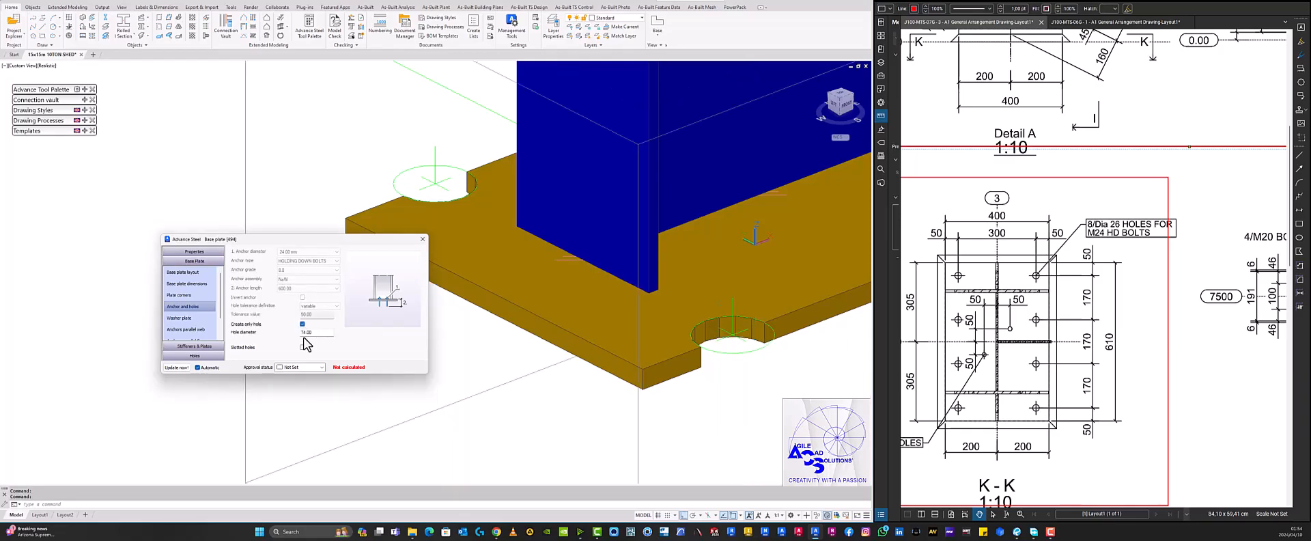
double_click(312, 333)
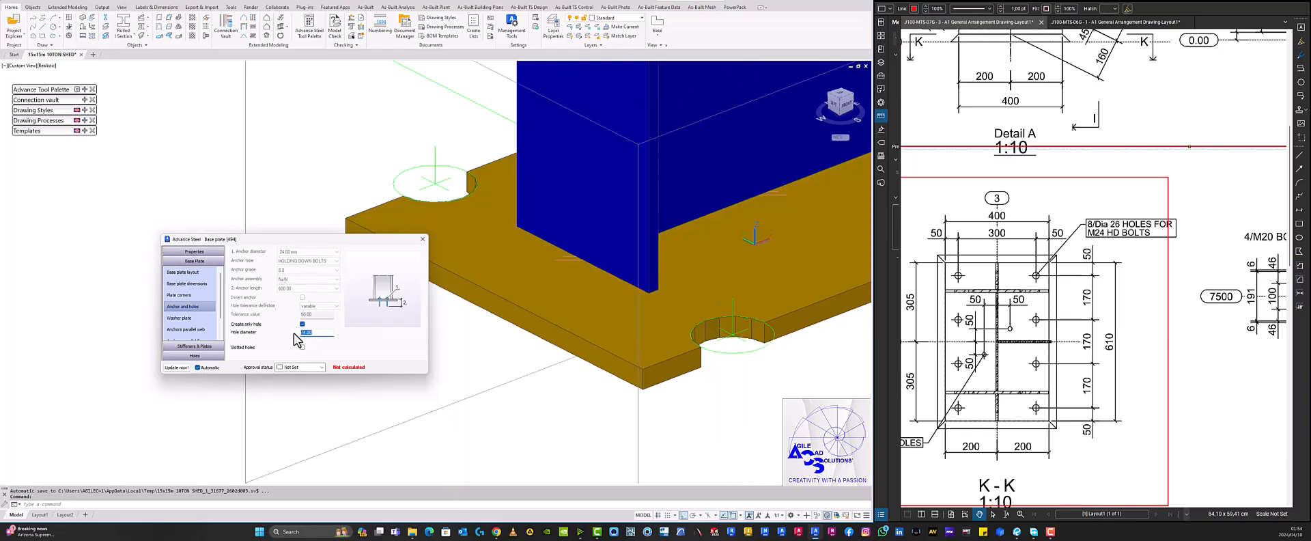
text(26)
key(Return)
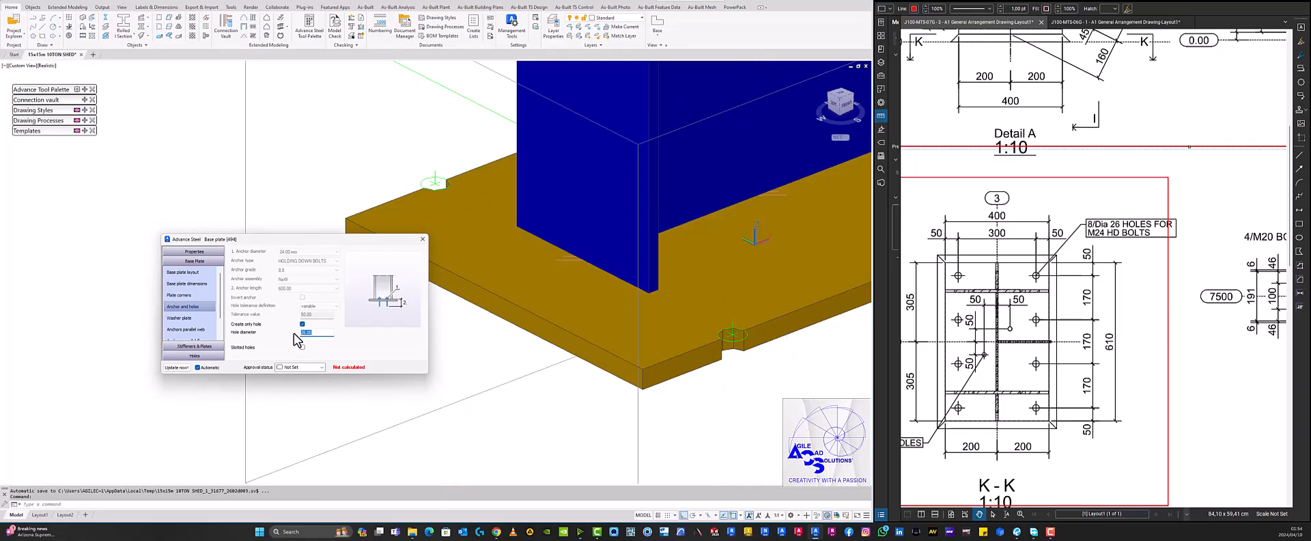
Look over the washer plate settings, then open the settings for anchors parallel to the web.
click(193, 320)
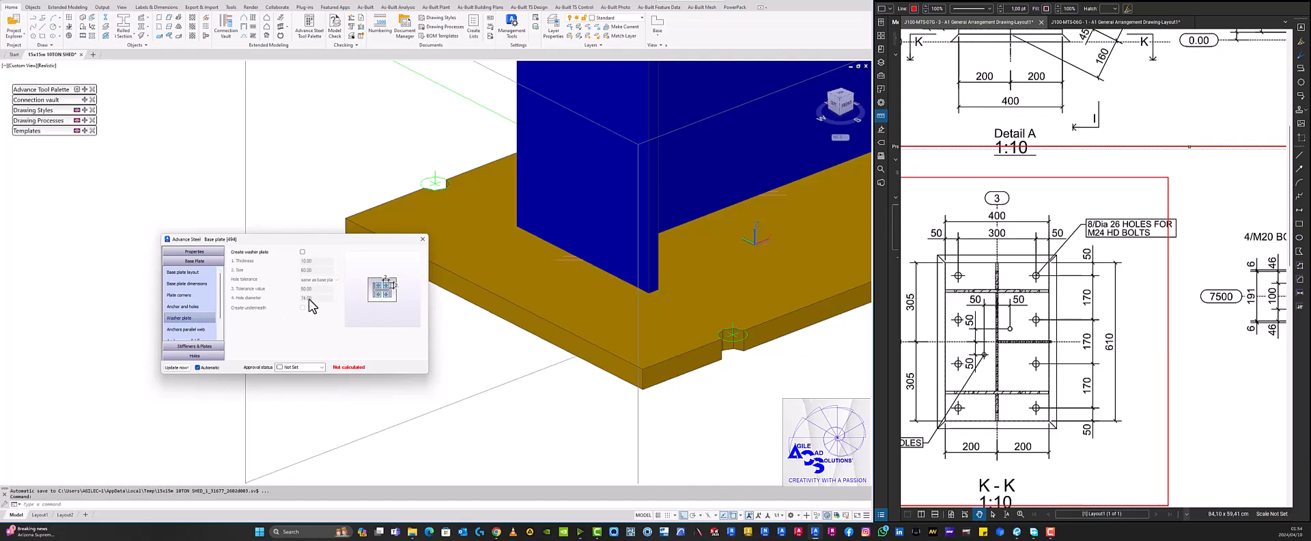
scroll(218, 312, down, 2)
click(190, 308)
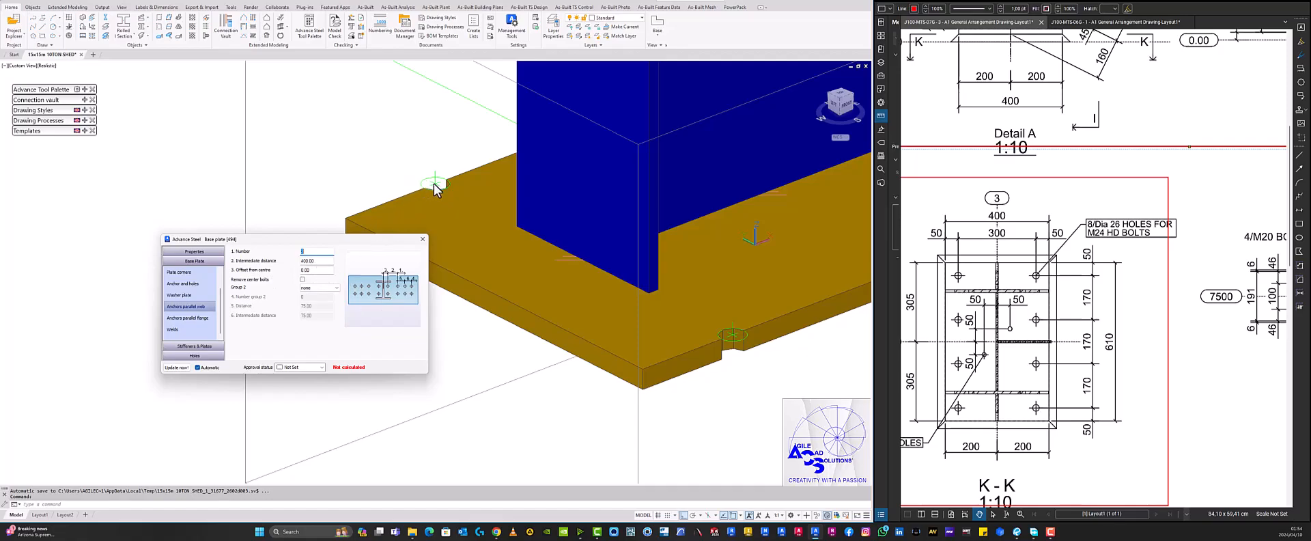
Examine the hole positions along the base plate's edges, selecting the hole group and viewing the plate from another angle.
click(404, 157)
mouse_move(406, 164)
mouse_down()
mouse_move(447, 195)
mouse_move(460, 178)
mouse_move(434, 181)
mouse_move(395, 220)
mouse_move(403, 211)
mouse_up()
key(Escape)
click(733, 331)
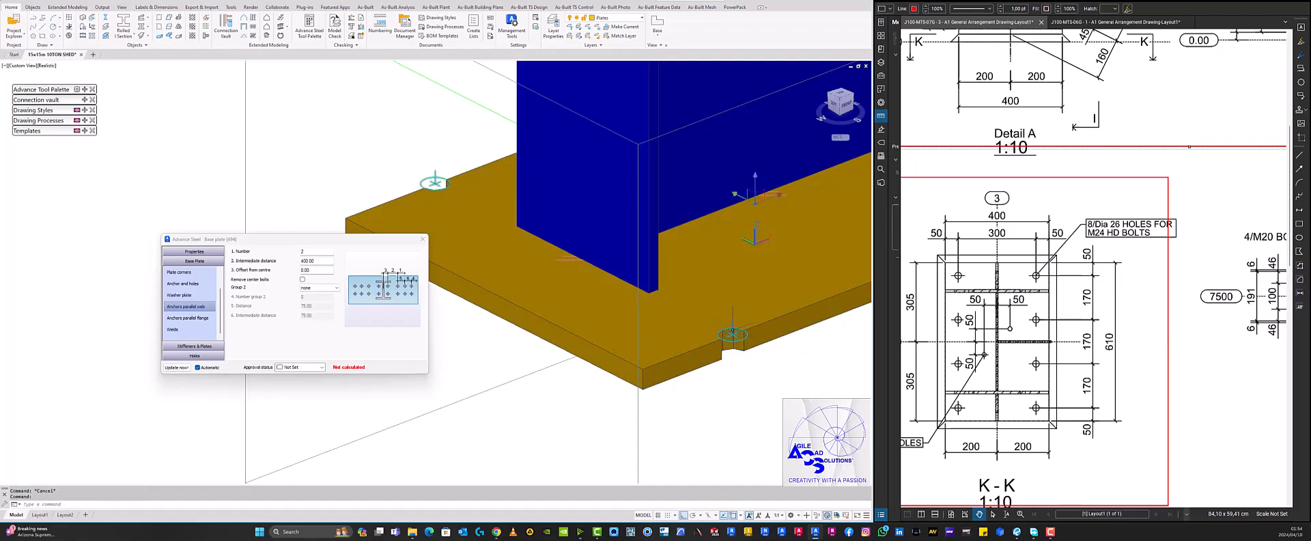
key(Escape)
scroll(619, 294, down, 3)
shift+middle_drag(624, 332, 693, 343)
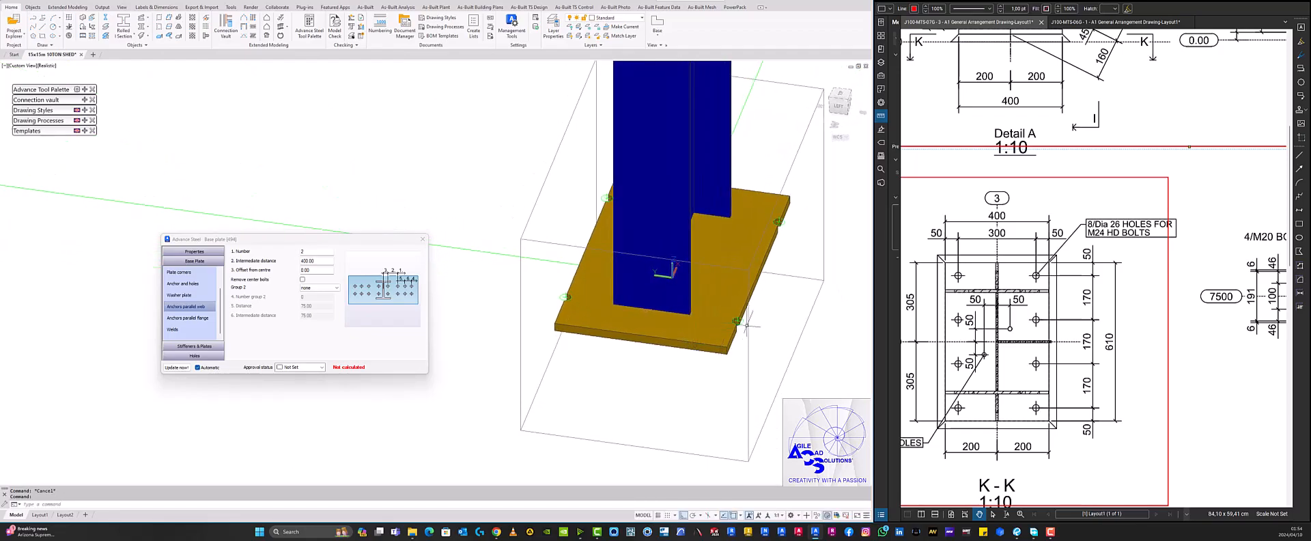
scroll(741, 310, up, 5)
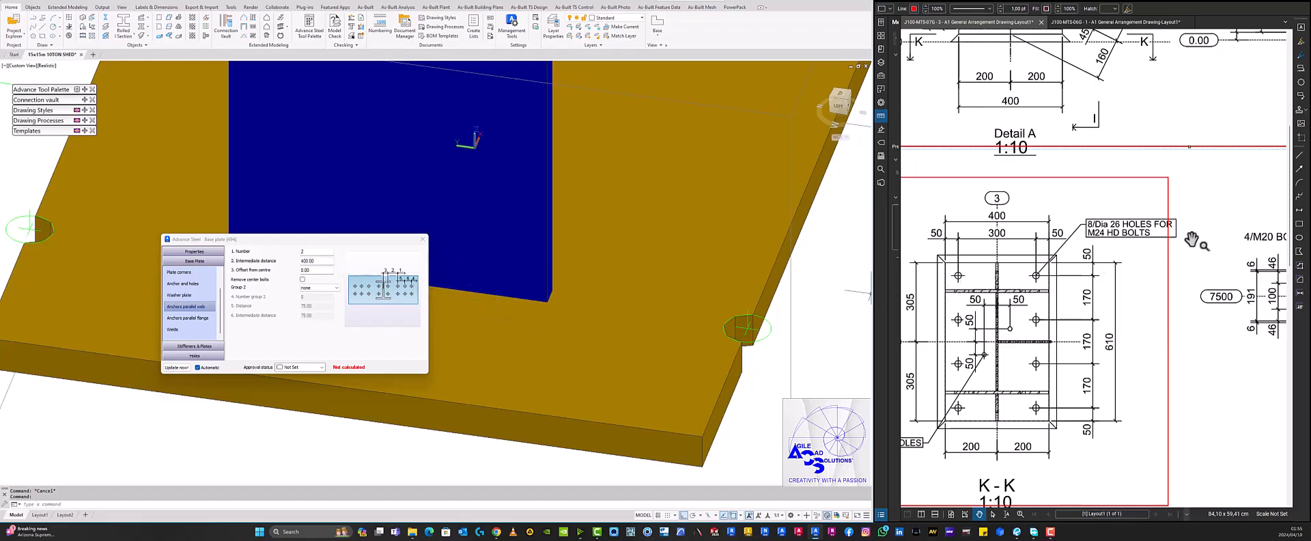
Switch to the PDF drawing and outline the upper row of bolt holes in section K-K with a rectangle markup.
click(1300, 223)
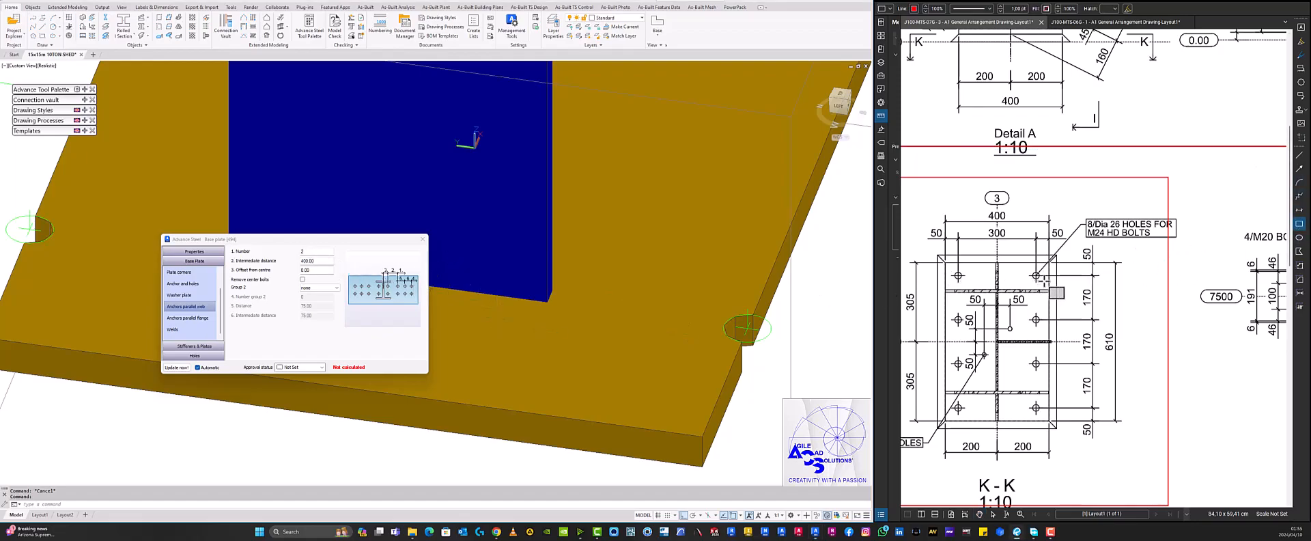
drag(1043, 284, 950, 264)
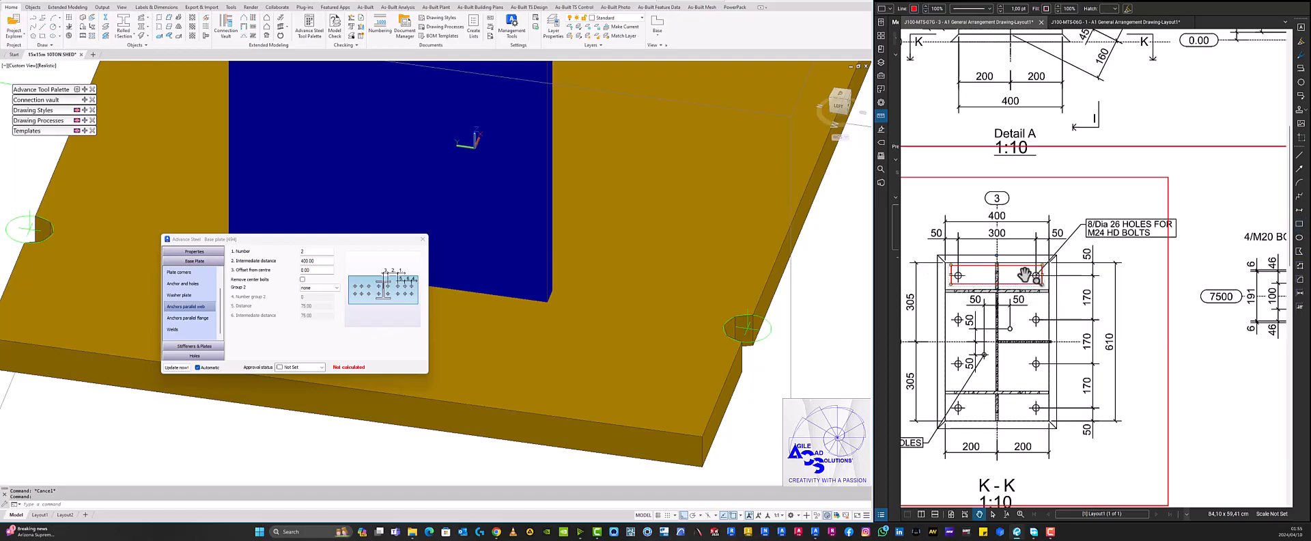
Set the intermediate distance of the anchor holes parallel to the web to 300 mm.
double_click(300, 260)
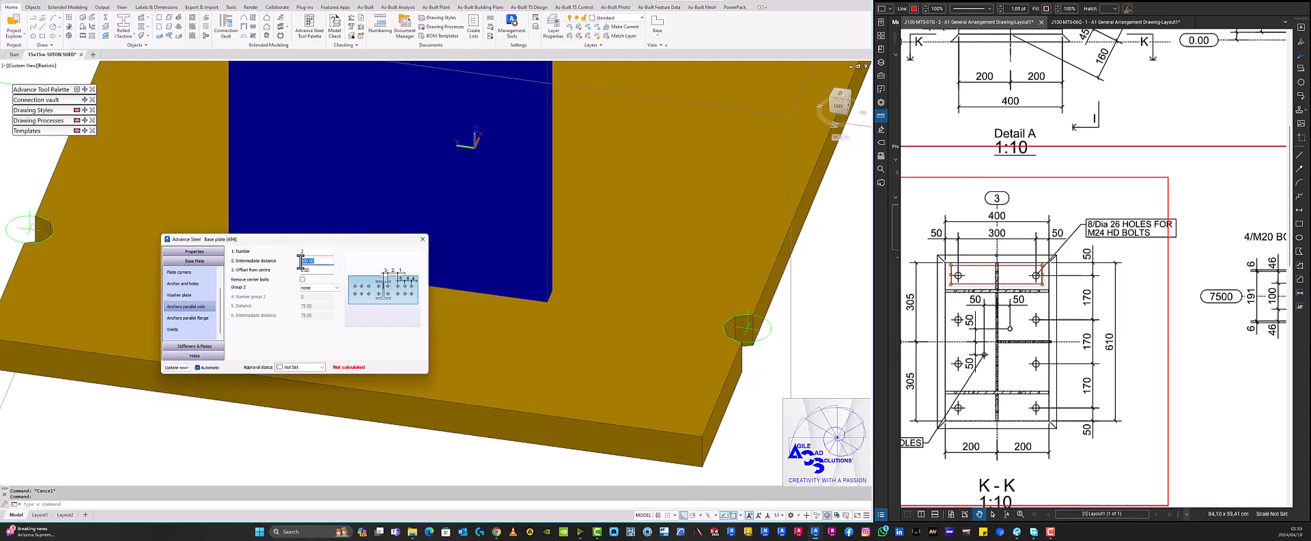
key(BackSpace)
text(300)
key(Return)
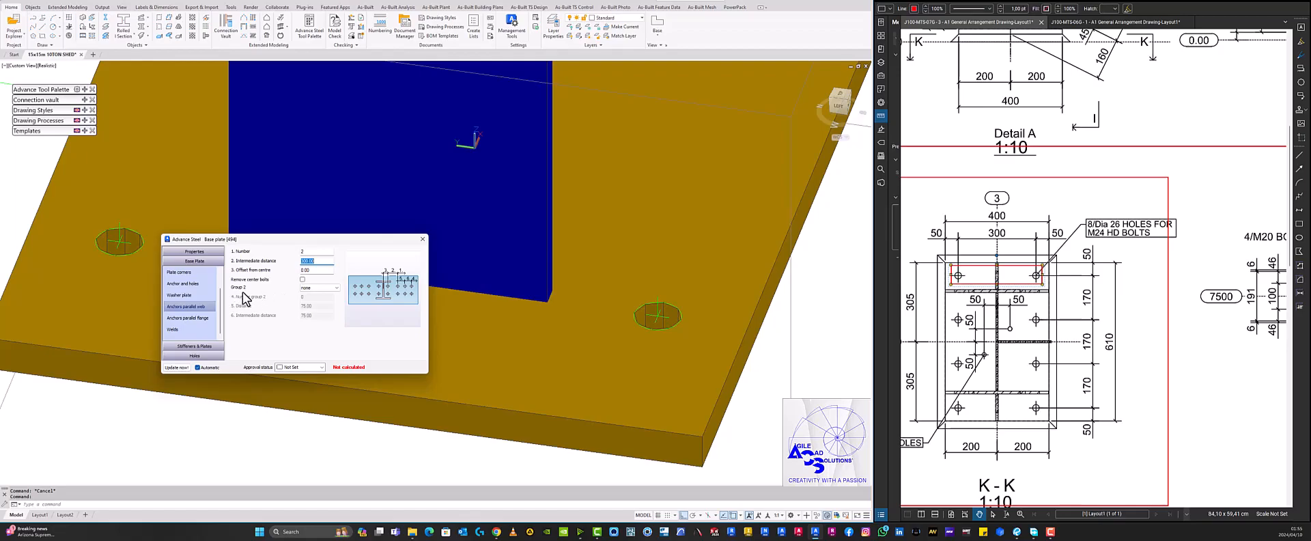
Try a second group of two holes on the left side of the pattern parallel to the web.
click(317, 288)
click(317, 299)
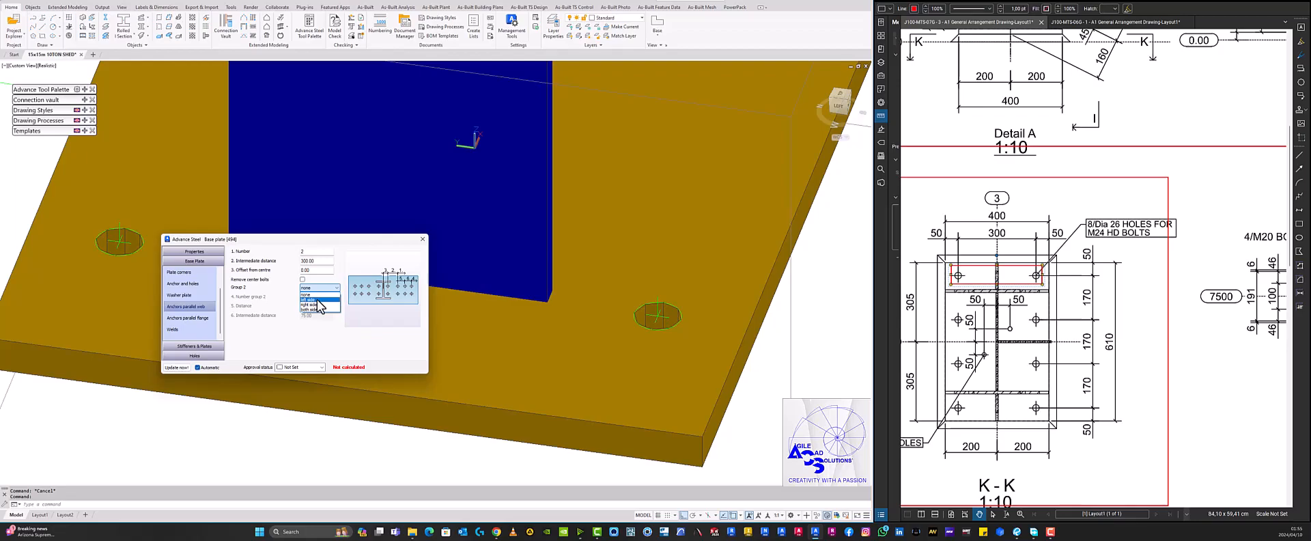
middle_drag(437, 305, 556, 301)
scroll(556, 300, down, 5)
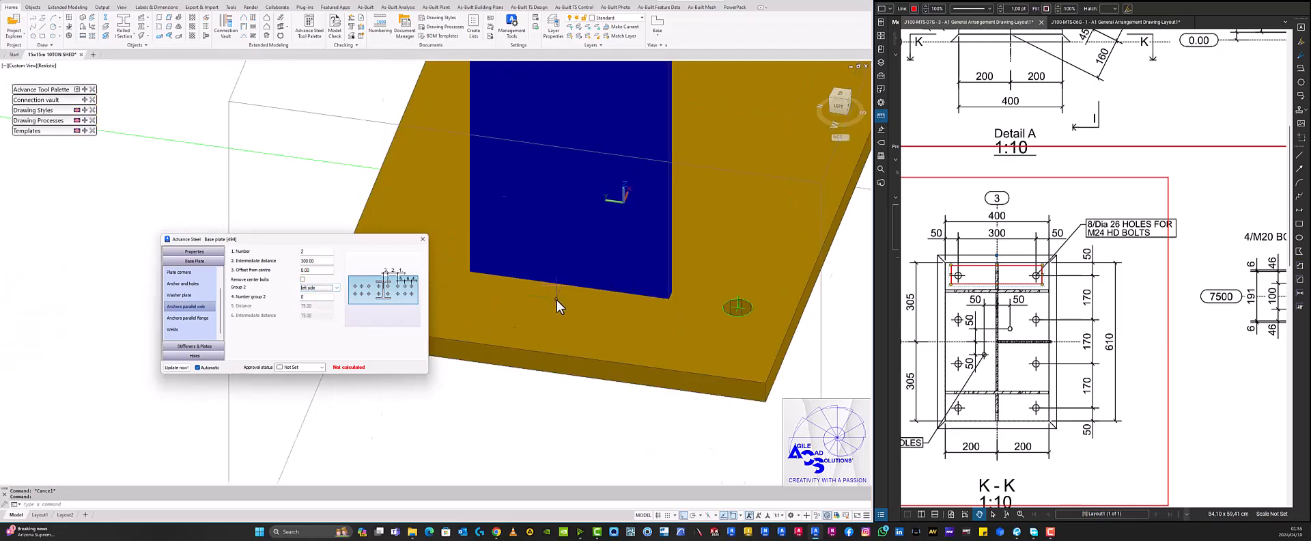
double_click(308, 296)
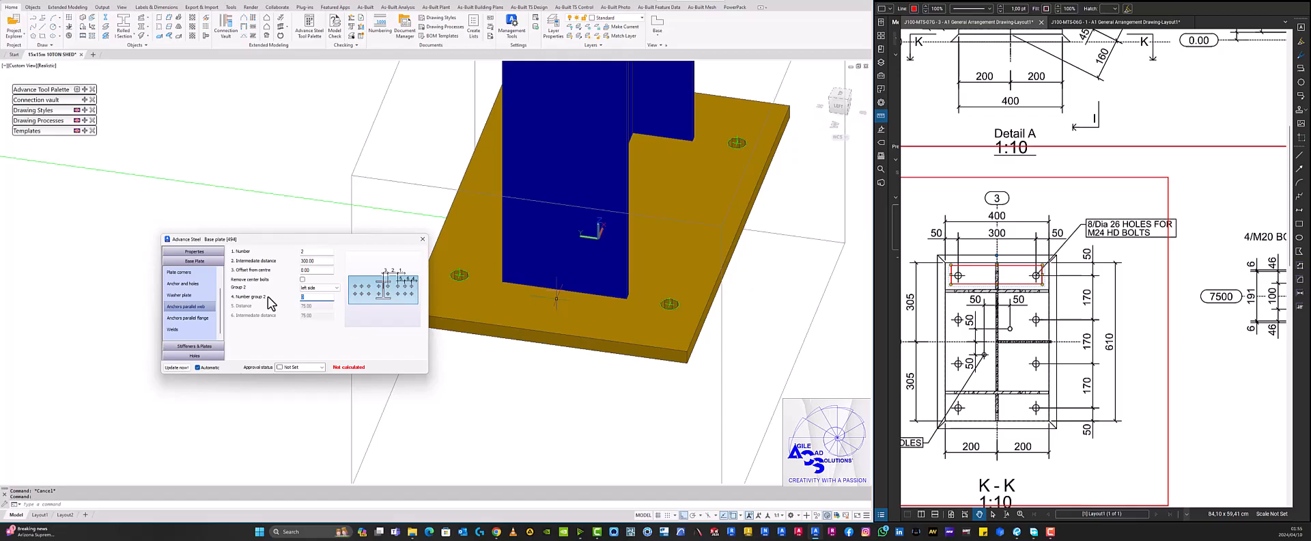
text(2)
key(Return)
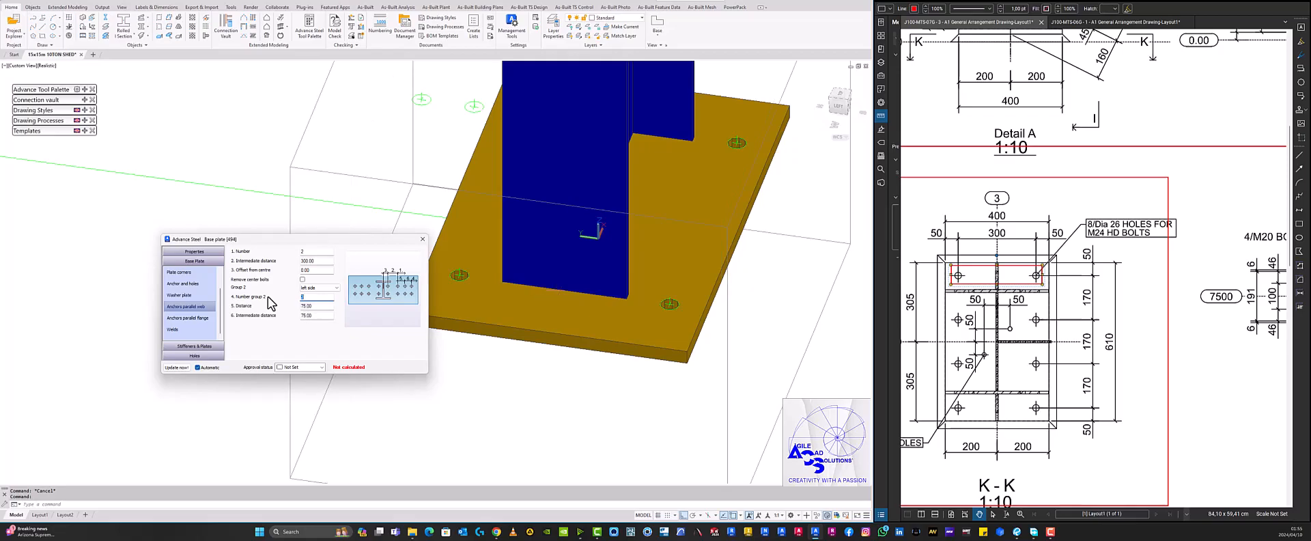
Inspect the extra holes beside the base plate and set the second hole group parallel to the web back to none.
scroll(754, 291, up, 2)
middle_drag(754, 291, 1076, 338)
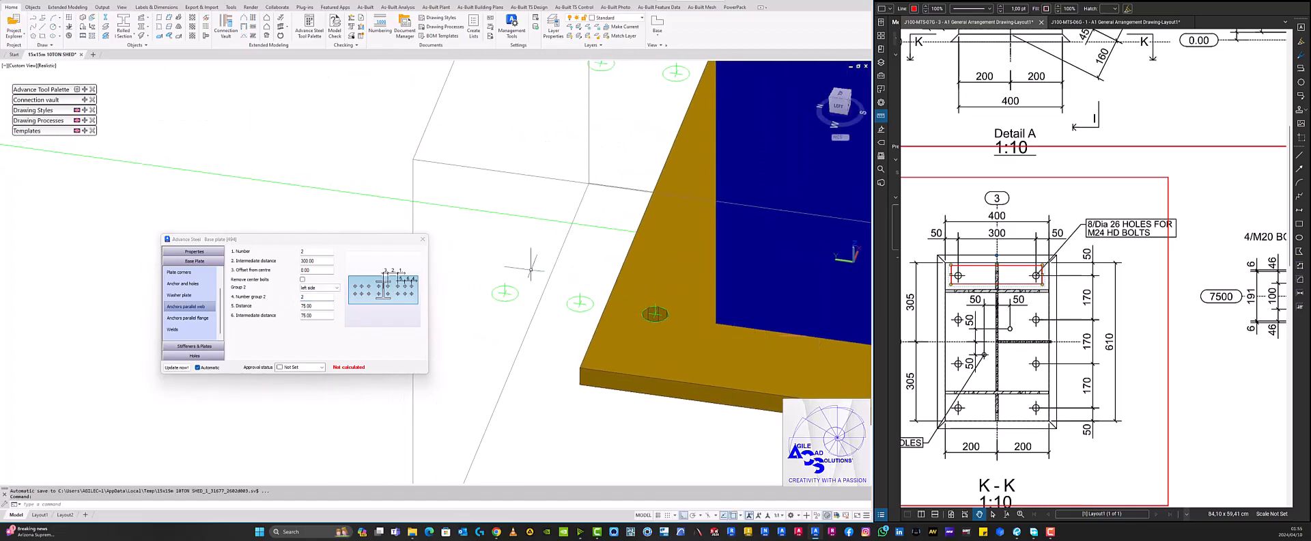
click(575, 308)
click(571, 302)
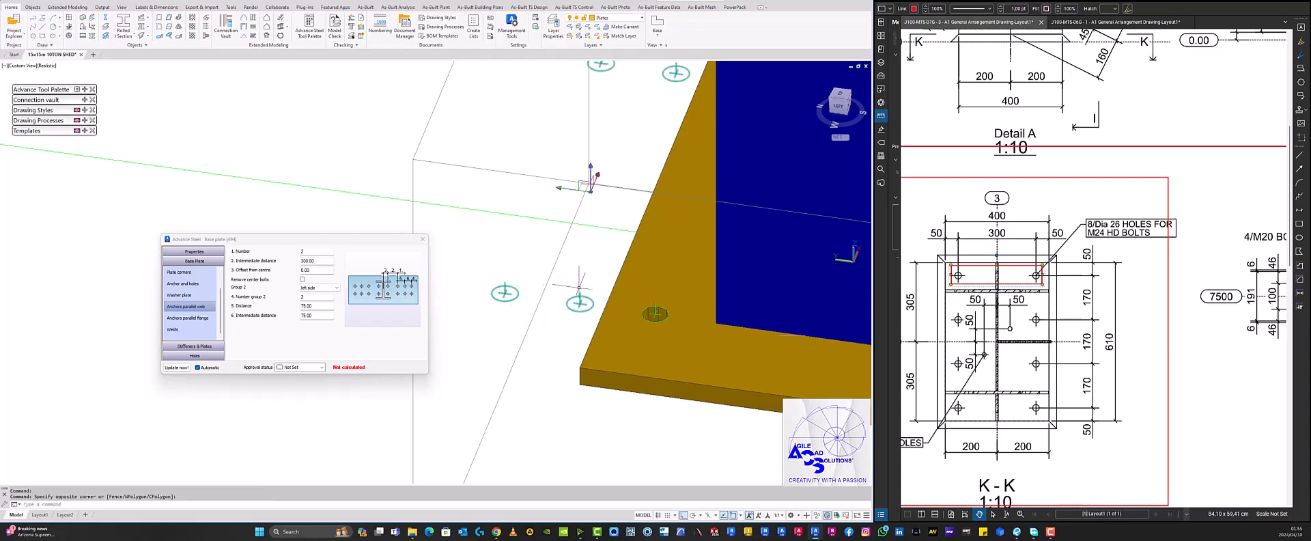
click(330, 288)
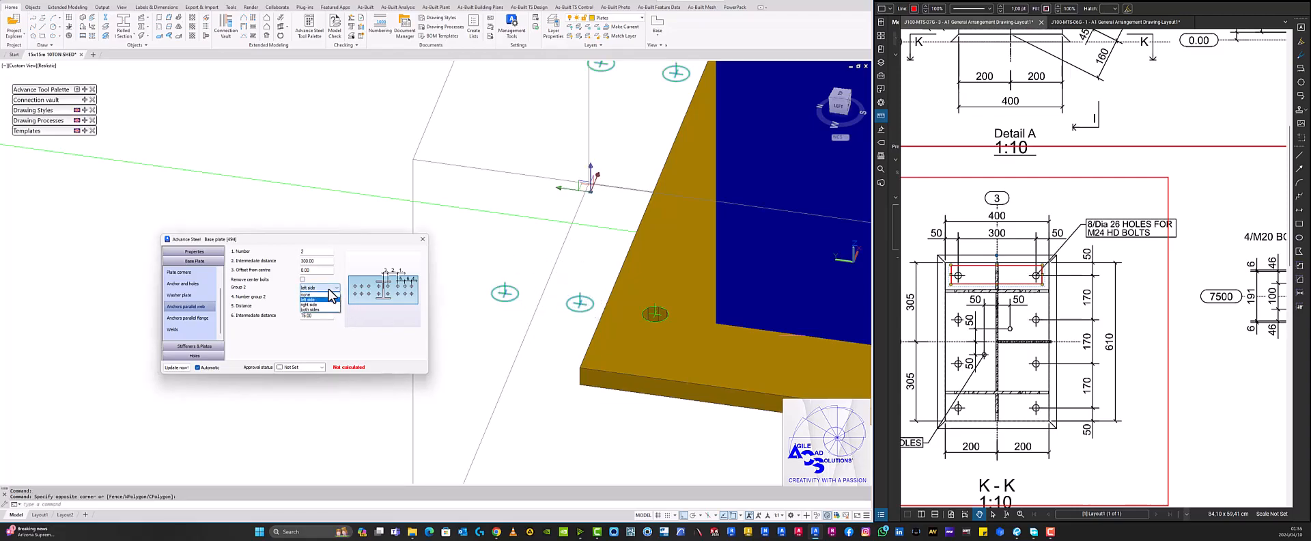
click(323, 298)
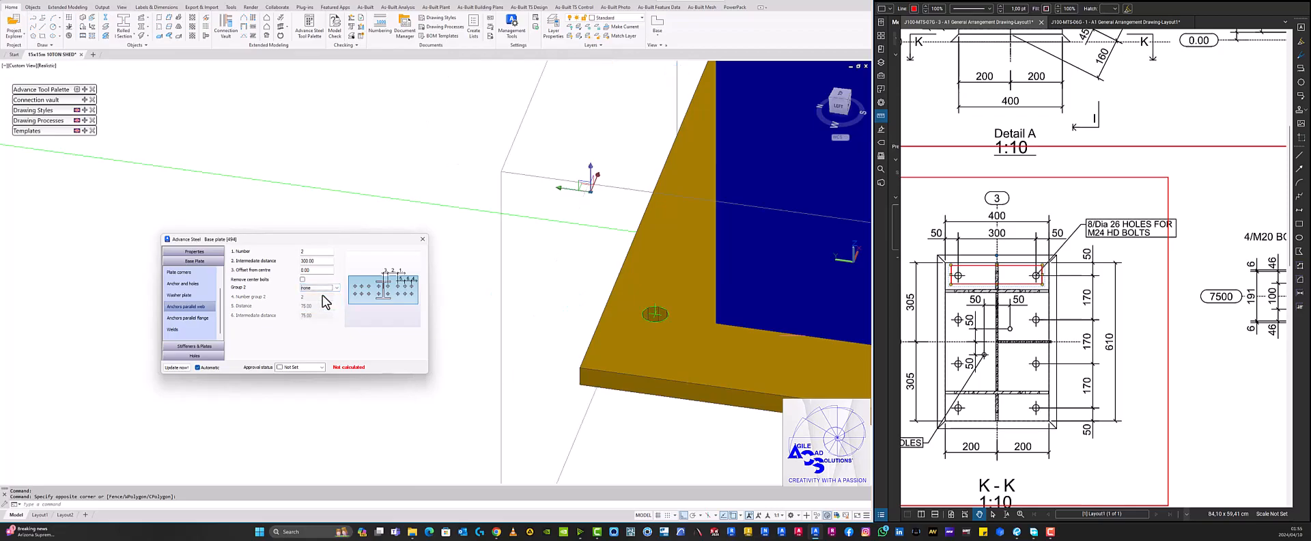
Set the number of anchor holes parallel to the flange to 4 and view the pattern around the column base.
click(181, 319)
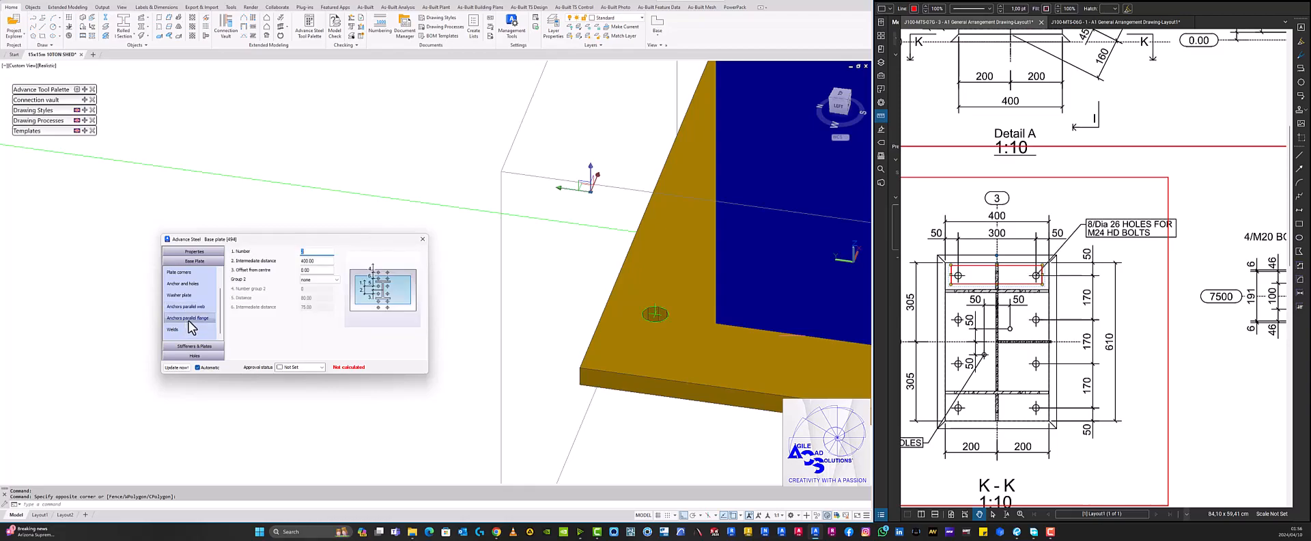
scroll(655, 312, down, 3)
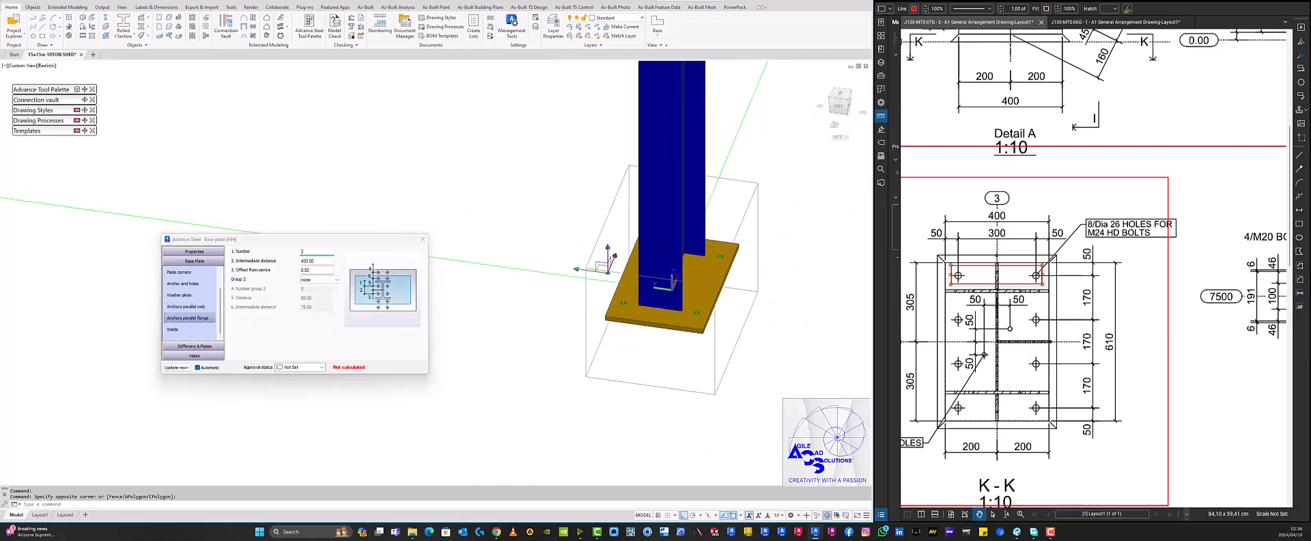
shift+middle_drag(748, 330, 734, 337)
shift+middle_drag(642, 345, 620, 342)
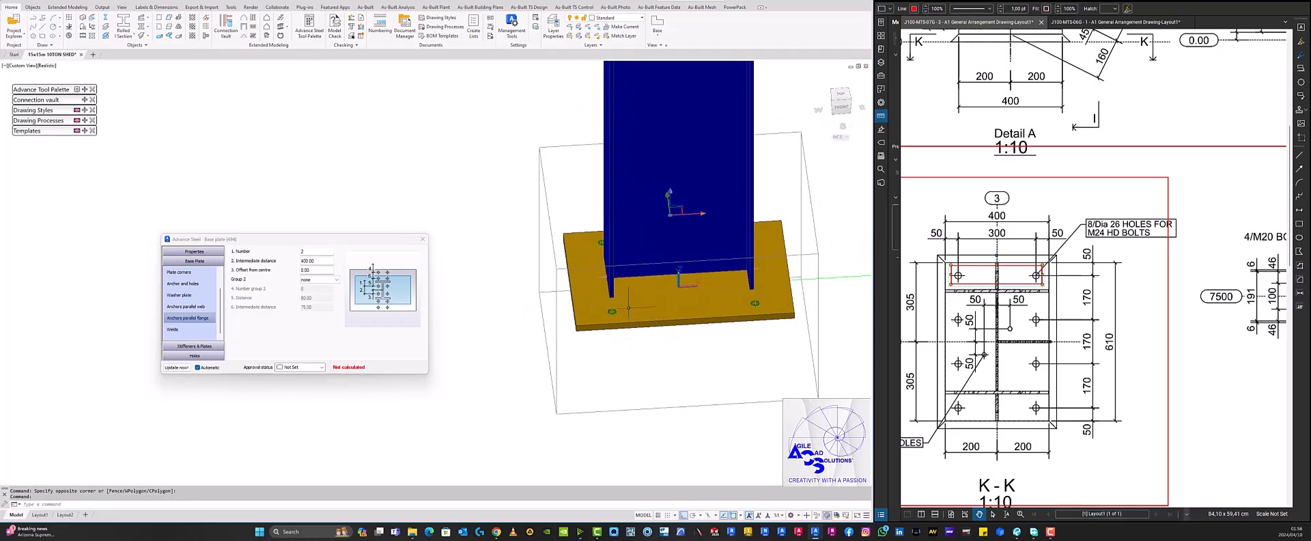
scroll(596, 295, up, 4)
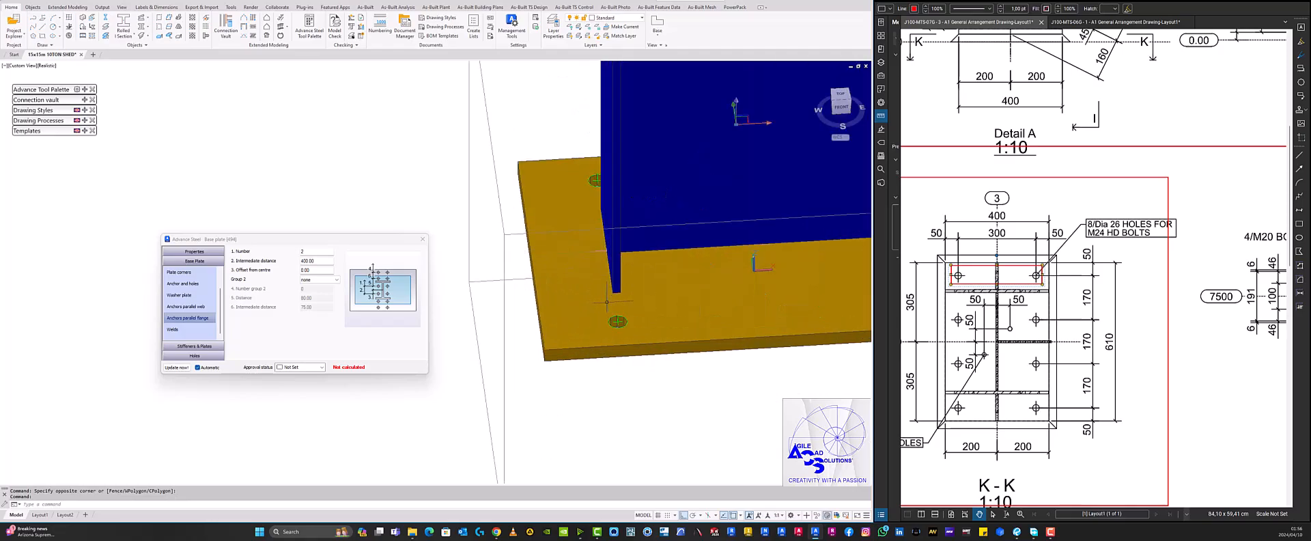
double_click(306, 252)
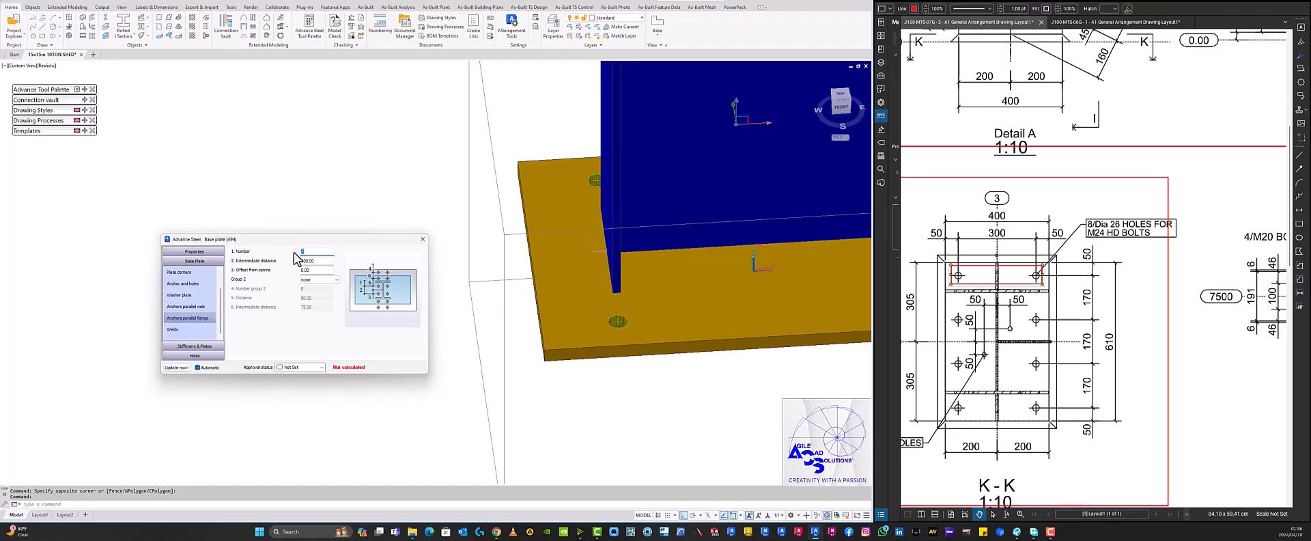
key(Return)
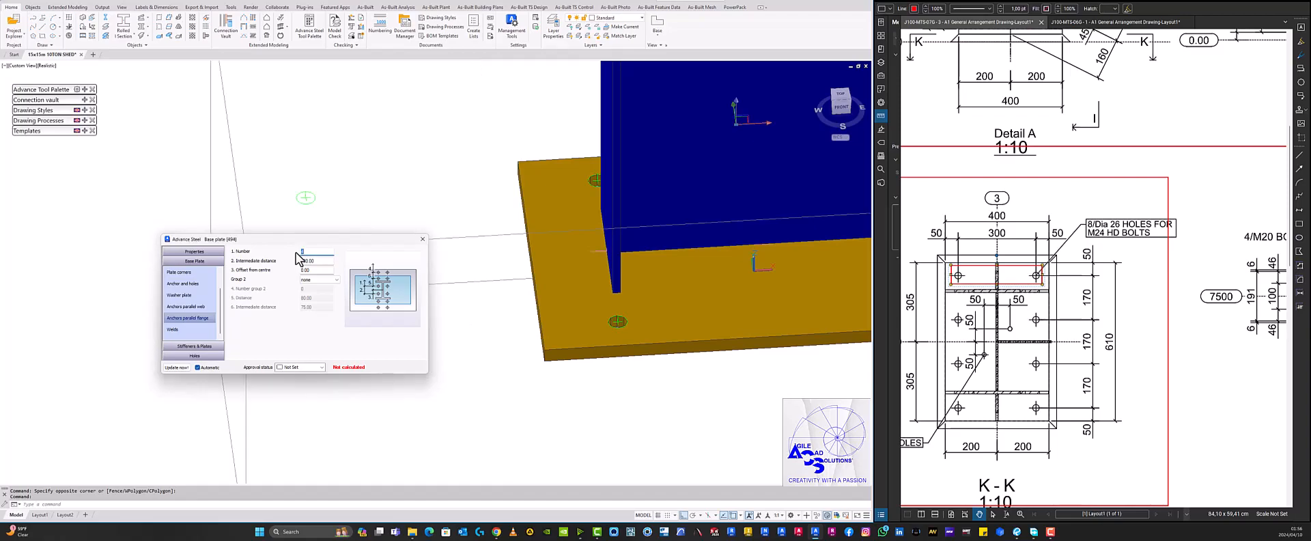
scroll(556, 248, down, 5)
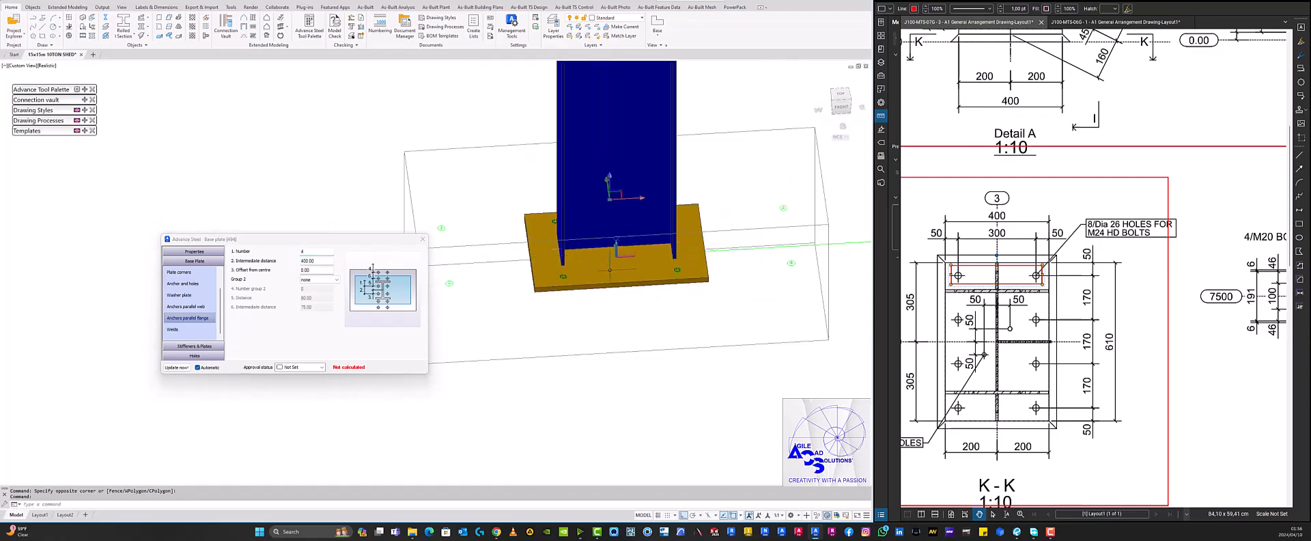
shift+middle_drag(591, 278, 649, 274)
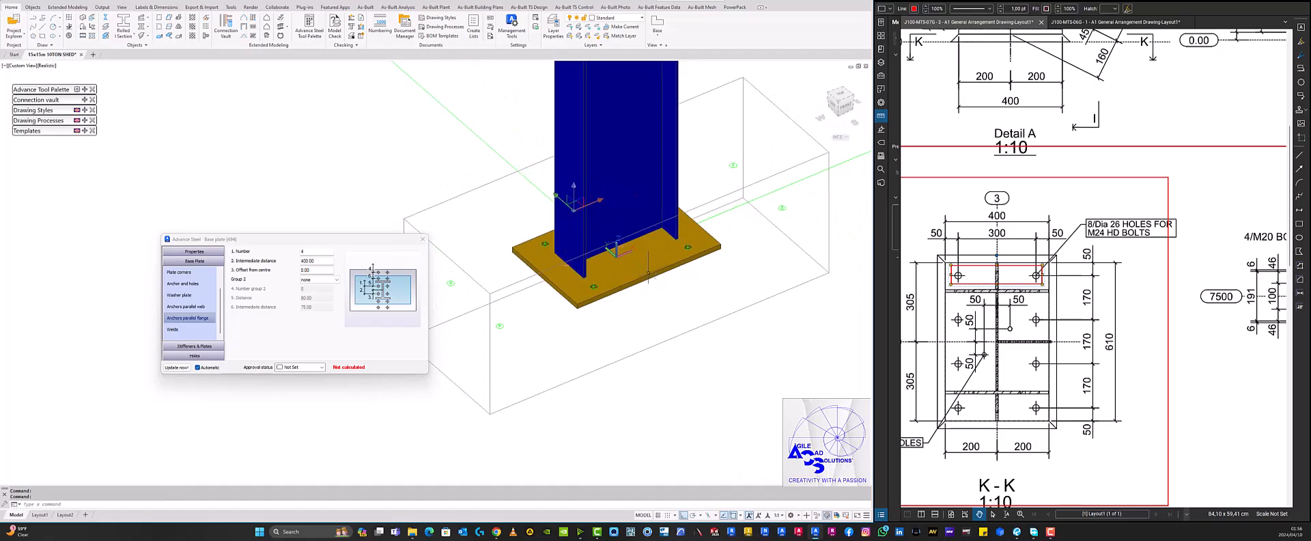
Select the base plate's hole group, and outline the 170 mm hole spacings of section K-K in the PDF drawing with a rectangle markup.
click(789, 213)
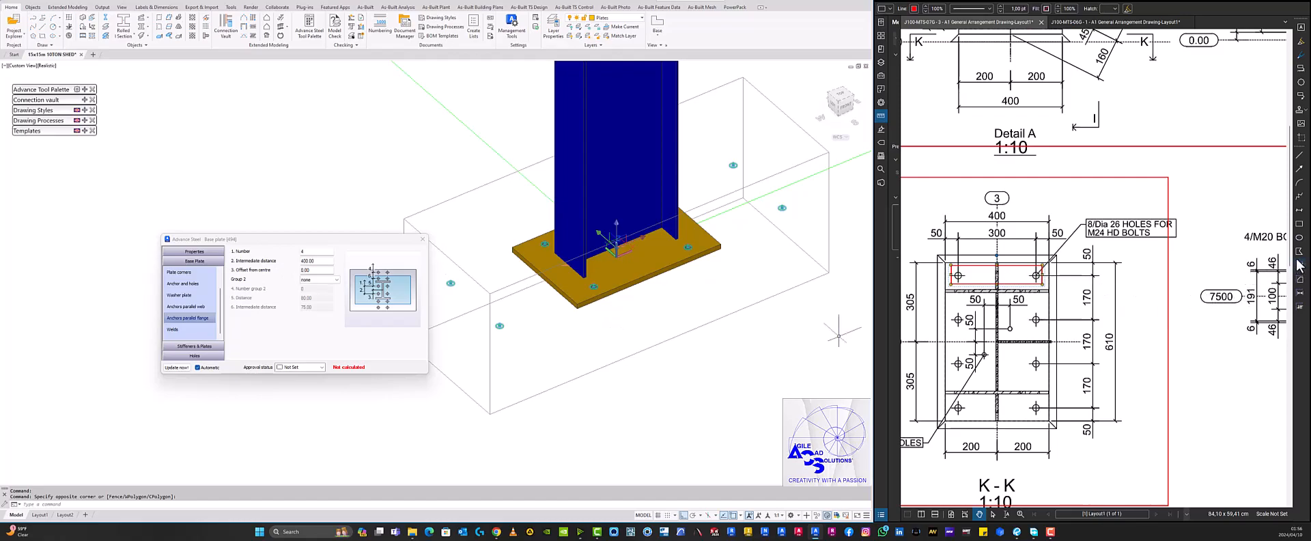
click(1300, 223)
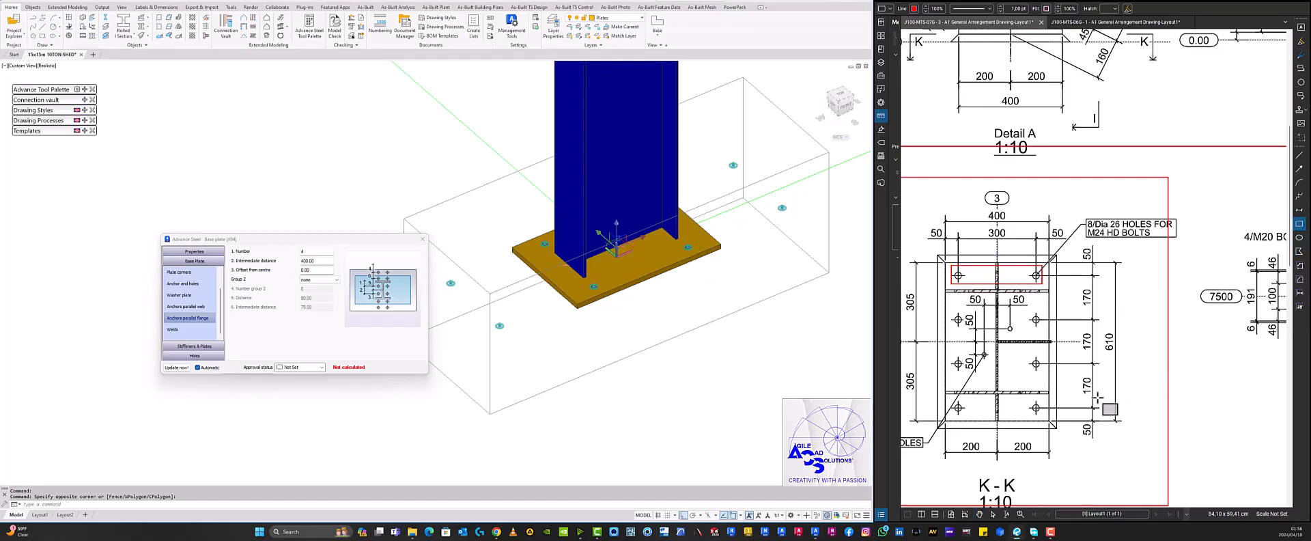
drag(1101, 408, 1078, 270)
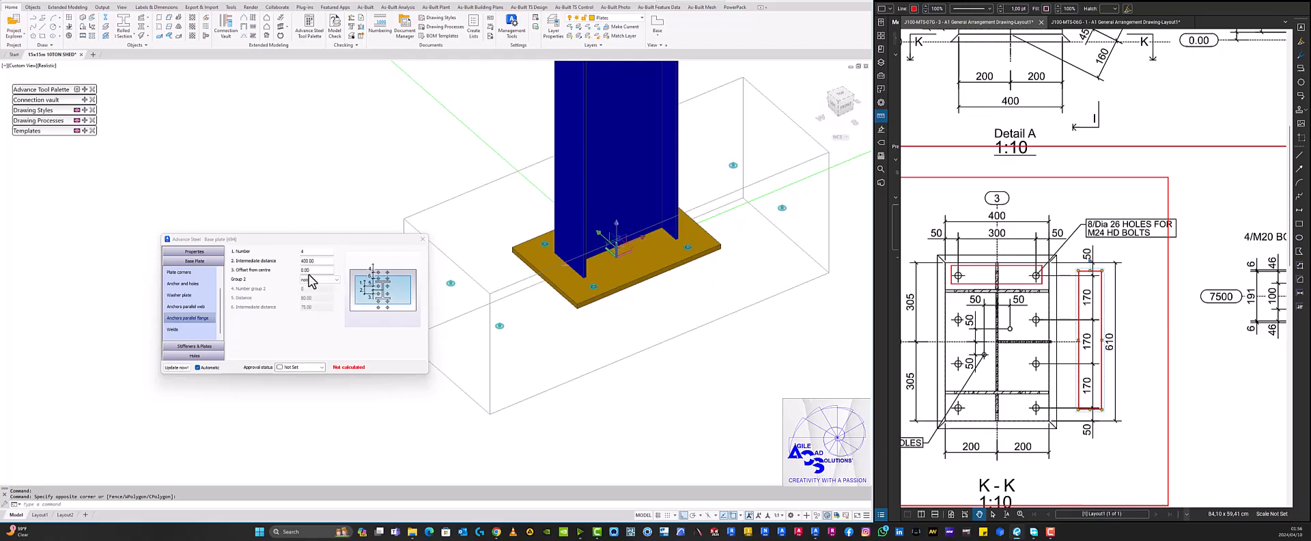
Set the intermediate distance of the anchor holes parallel to the flange to 170 mm and check the holes on the base plate.
click(322, 258)
key(Tab)
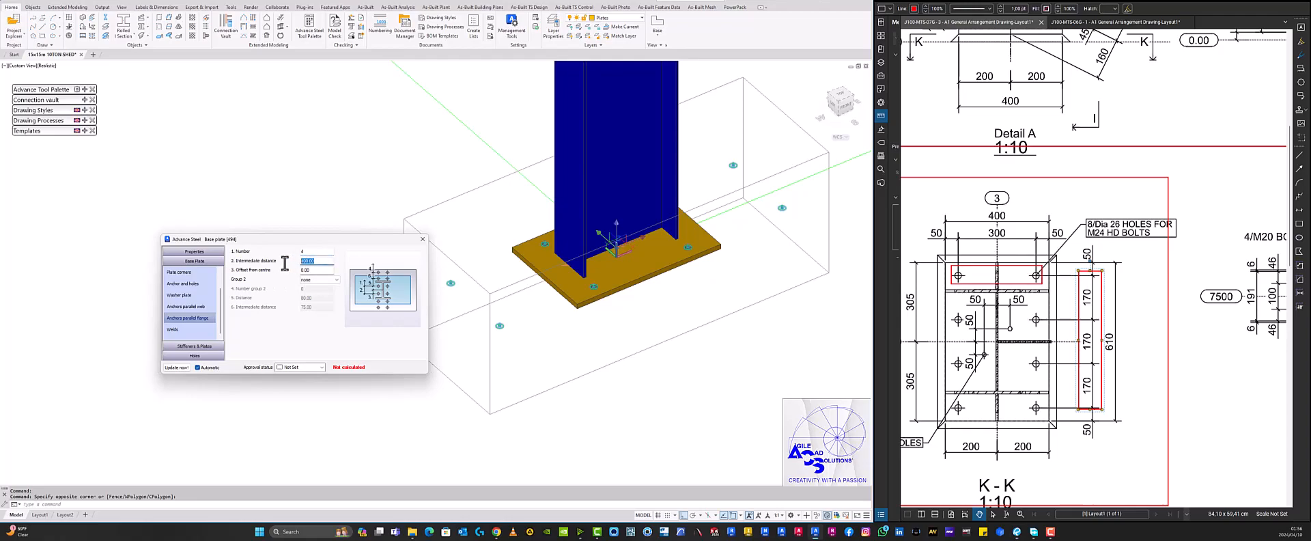
text(170)
key(Return)
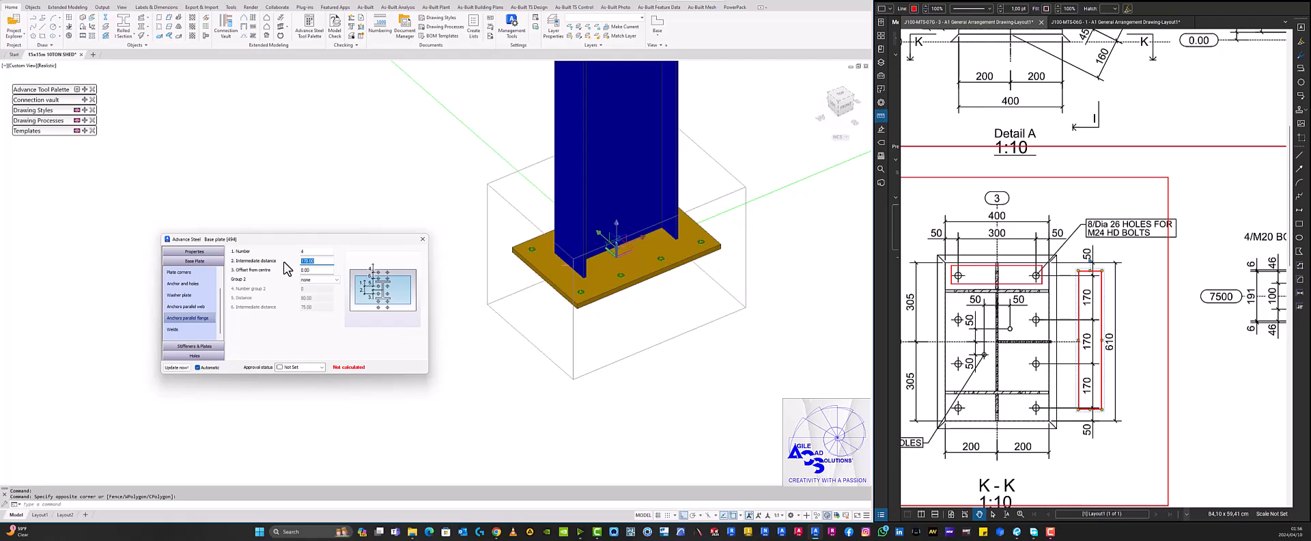
scroll(580, 295, up, 2)
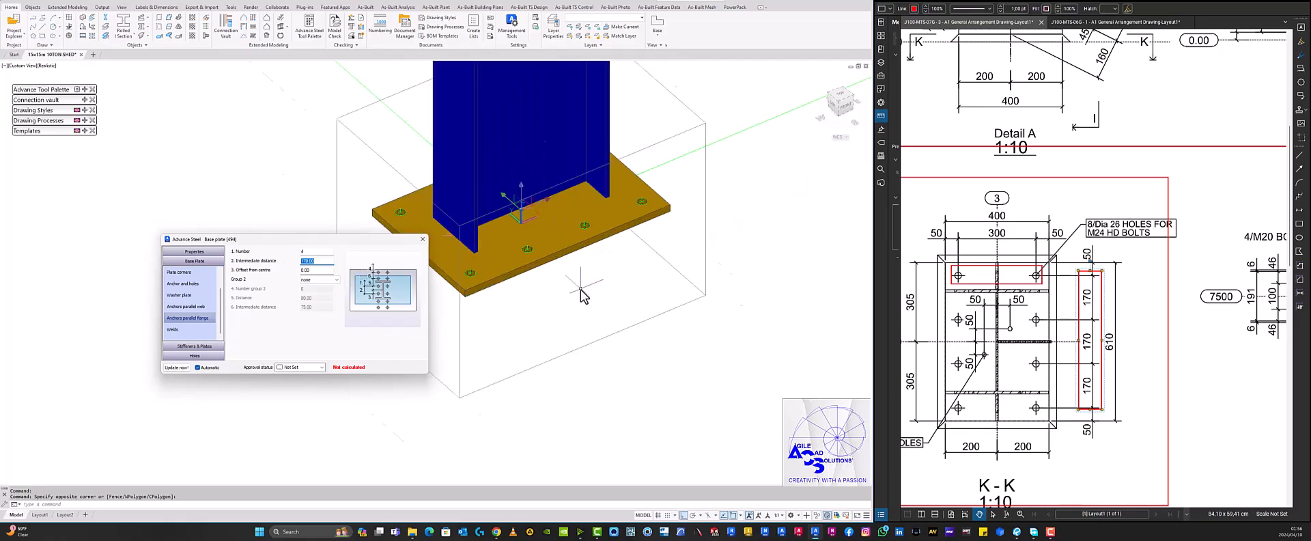
scroll(581, 295, up, 2)
scroll(676, 352, up, 4)
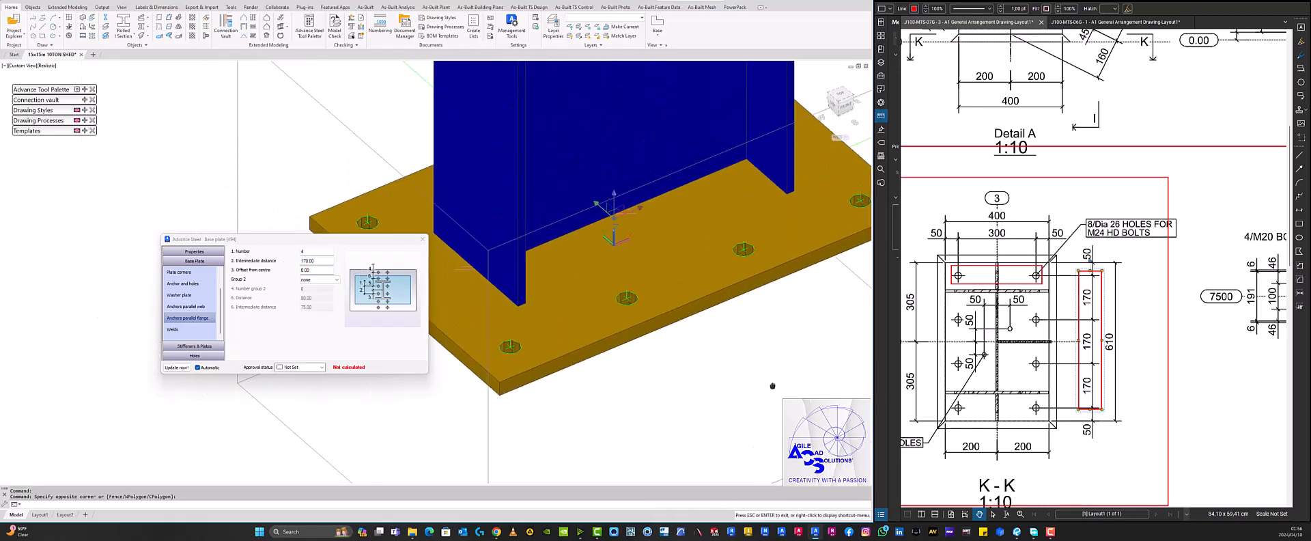
scroll(702, 387, down, 4)
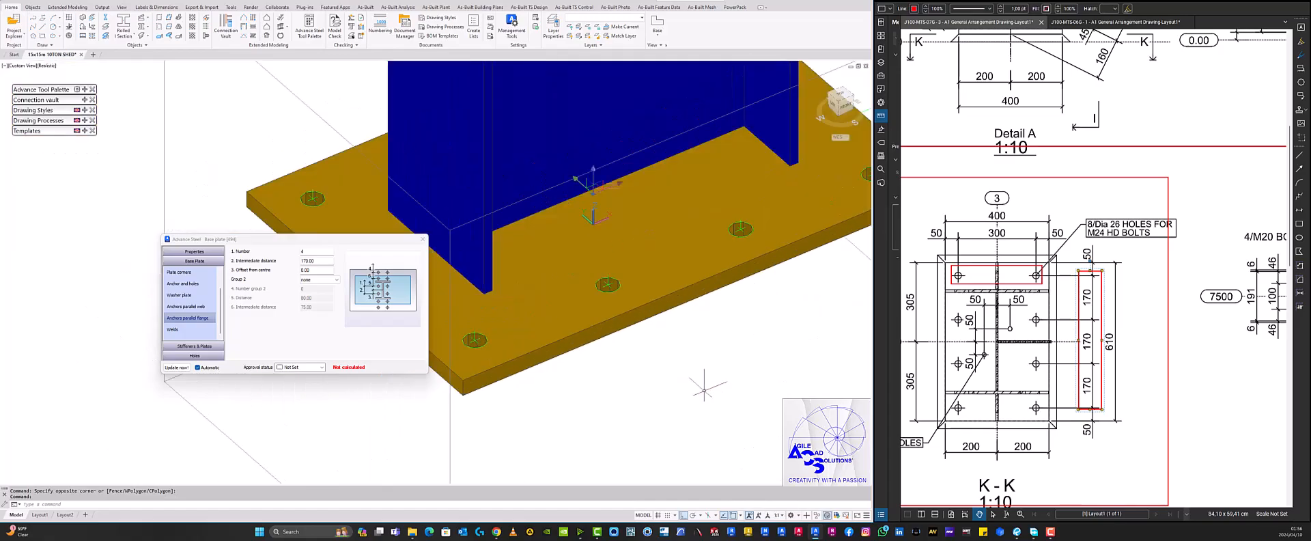
Look over the base plate's weld settings, including the weld type options at the web.
click(192, 330)
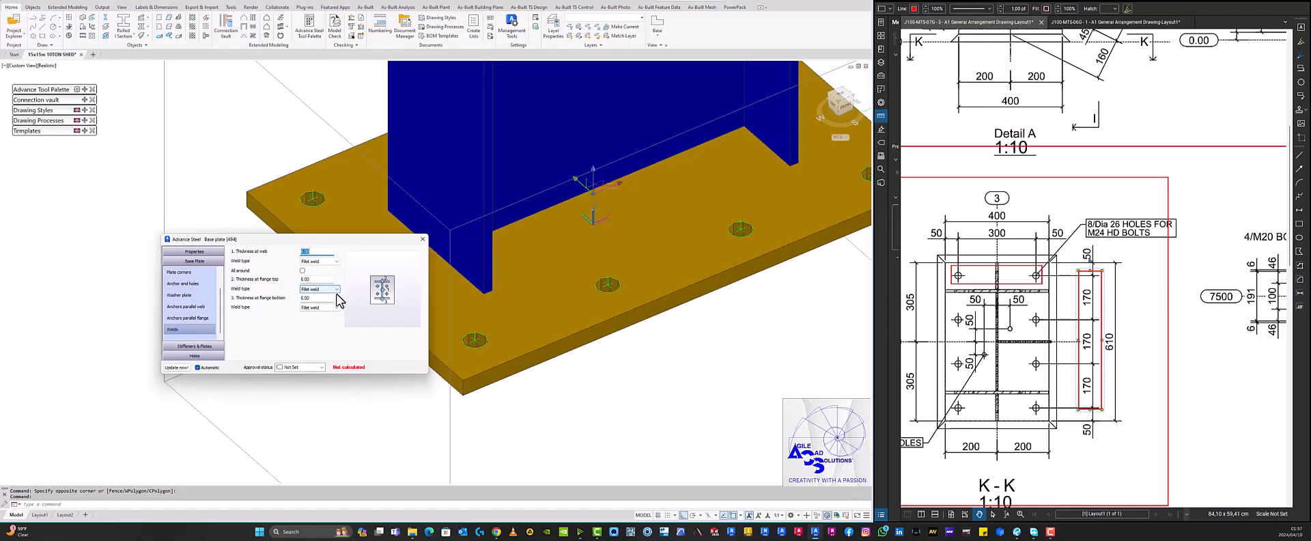
scroll(209, 297, up, 1)
scroll(209, 297, up, 1)
scroll(198, 300, down, 2)
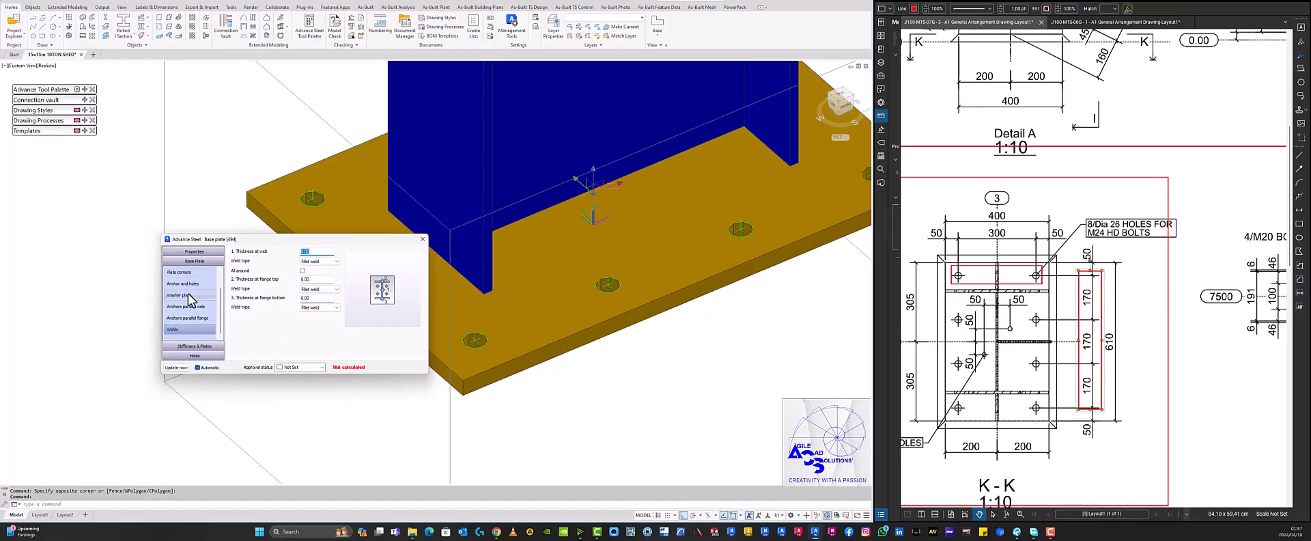
click(336, 261)
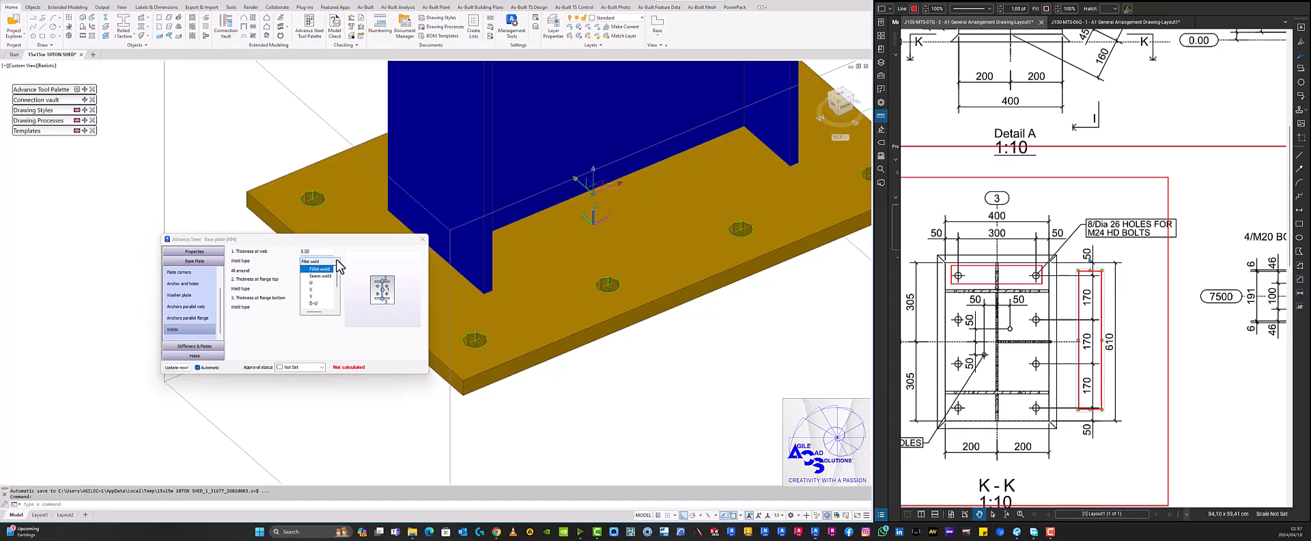
click(349, 273)
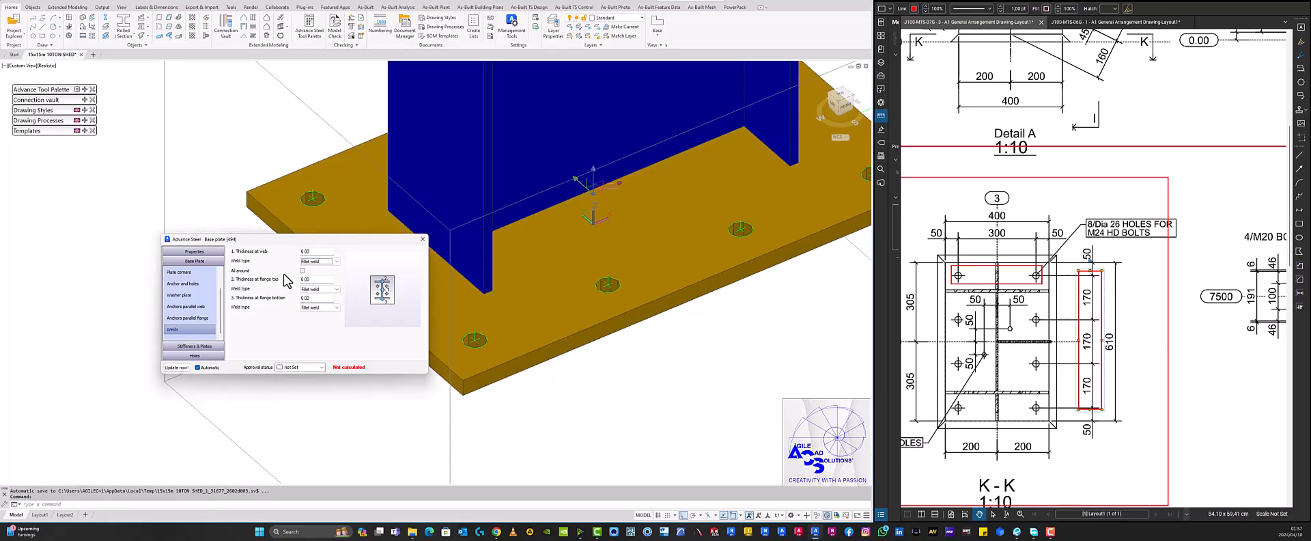
Look over the base plate's leveling plate, shim plate and shear anchor settings, ending at the web stiffener settings.
click(200, 346)
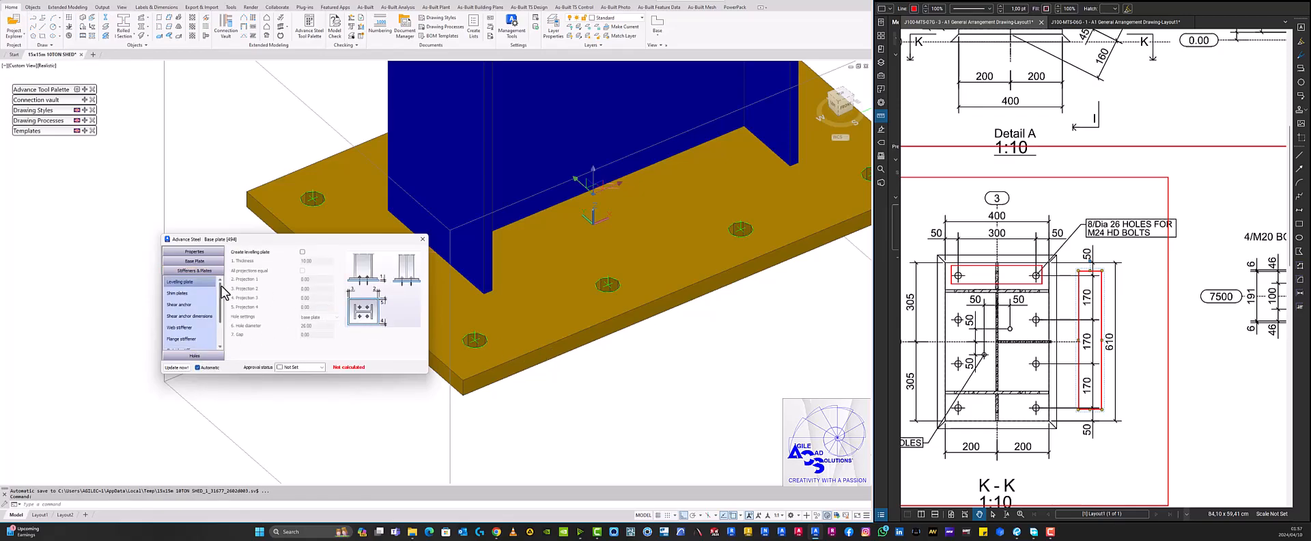
click(194, 295)
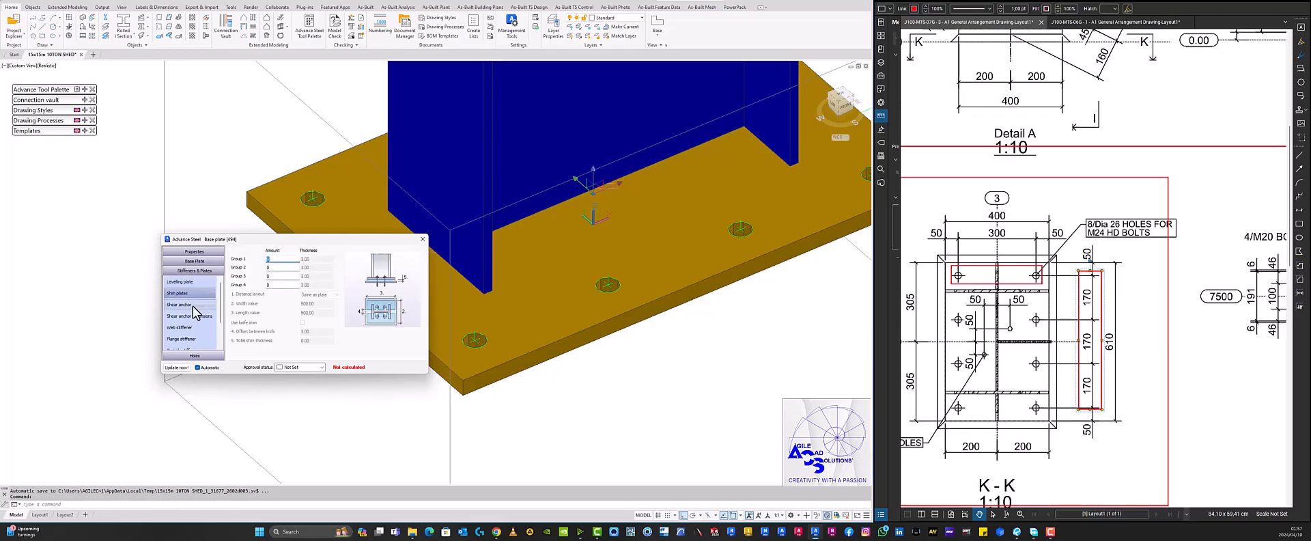
click(192, 305)
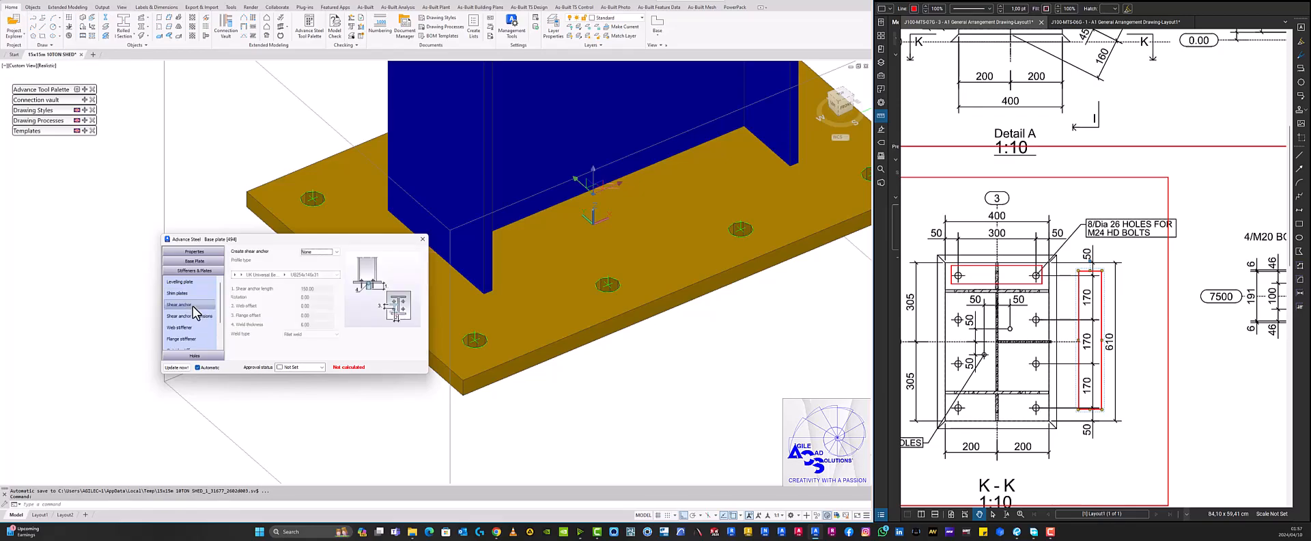
click(193, 316)
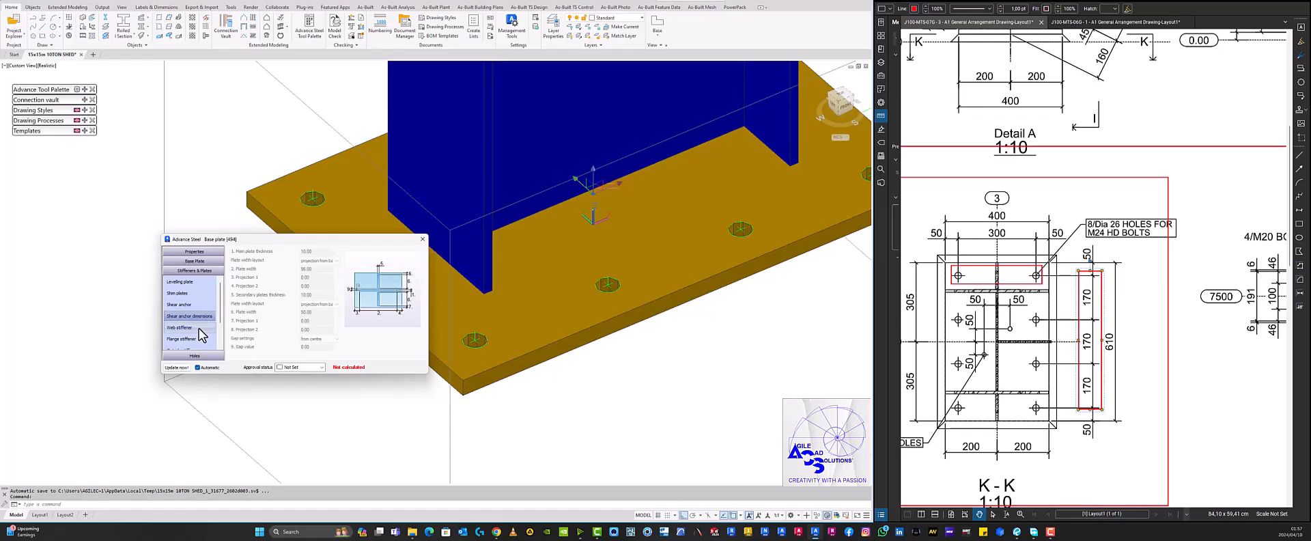
click(198, 329)
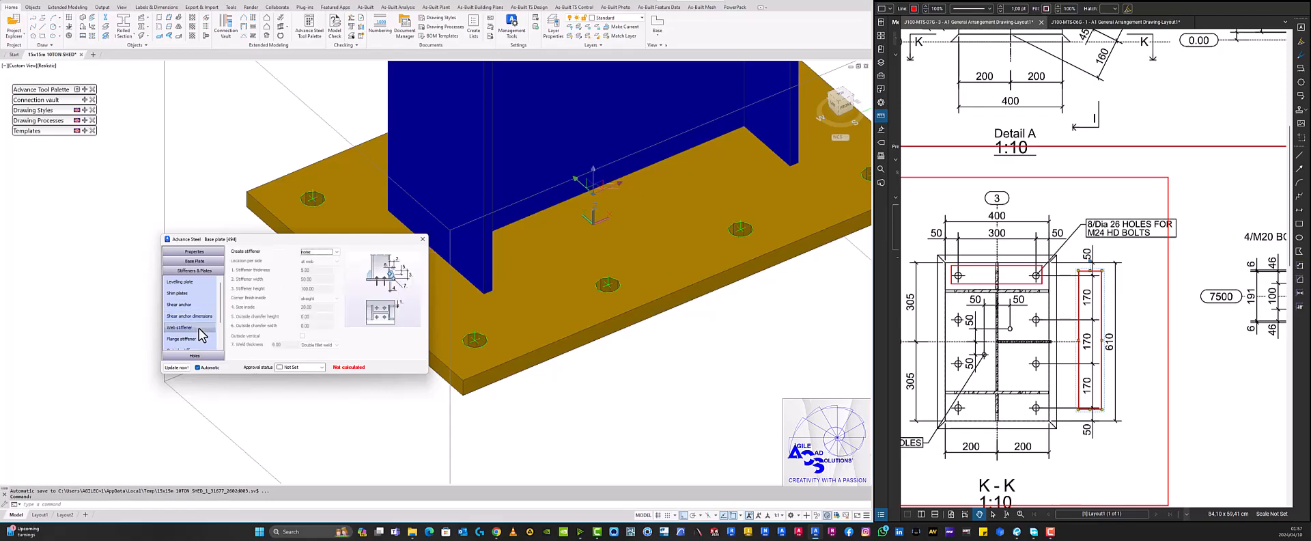
Outline the stiffener beside the column in Detail A of the PDF drawing with a rectangle markup.
scroll(1083, 367, down, 4)
scroll(1054, 247, up, 5)
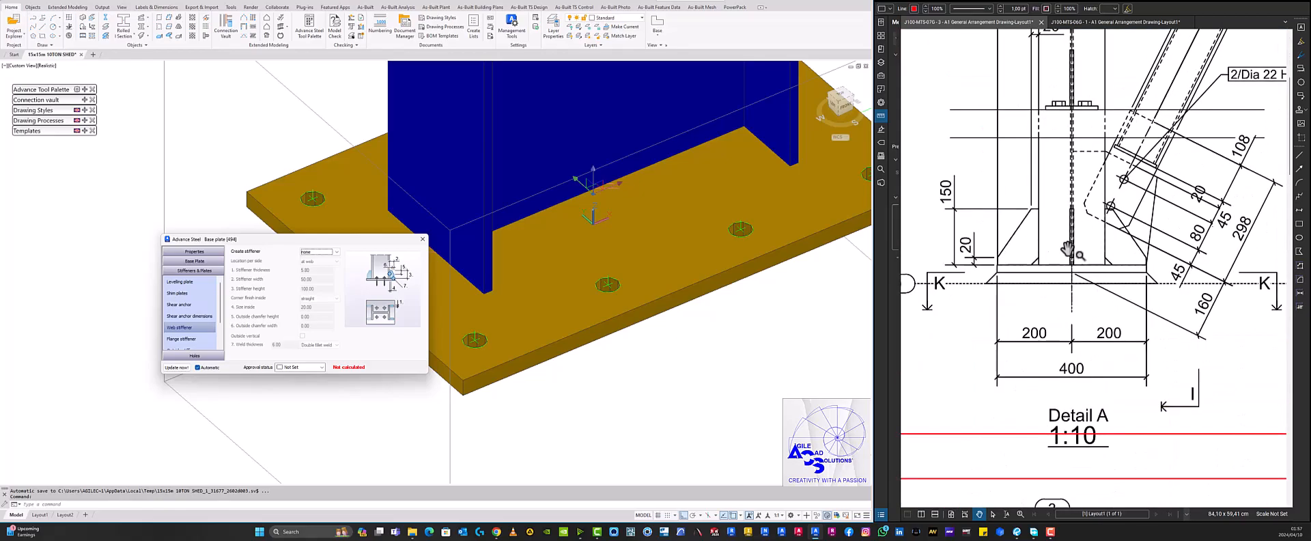
click(1300, 223)
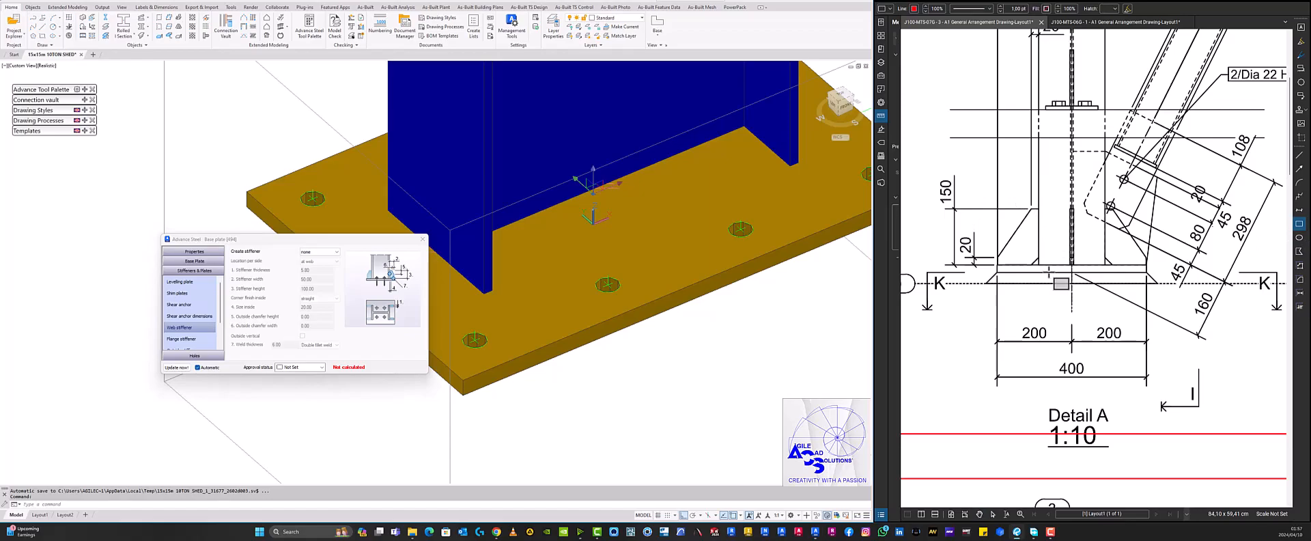
drag(1048, 270, 991, 202)
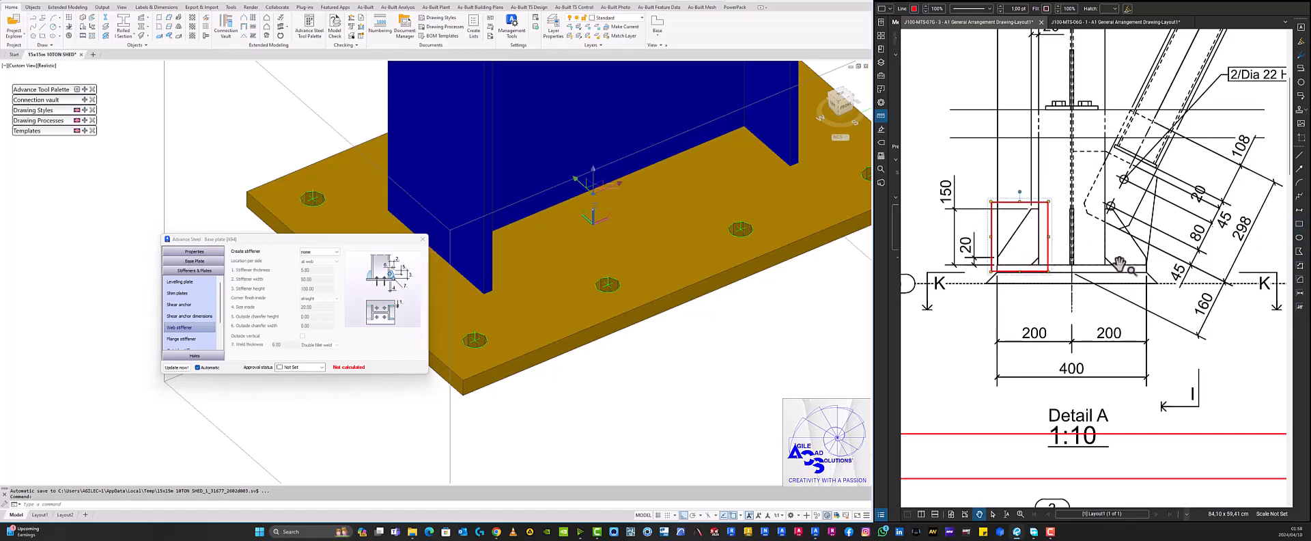
Outline the stiffener at the column flange in section I-I of the PDF drawing with a rectangle markup.
scroll(1049, 247, down, 6)
scroll(1274, 228, up, 4)
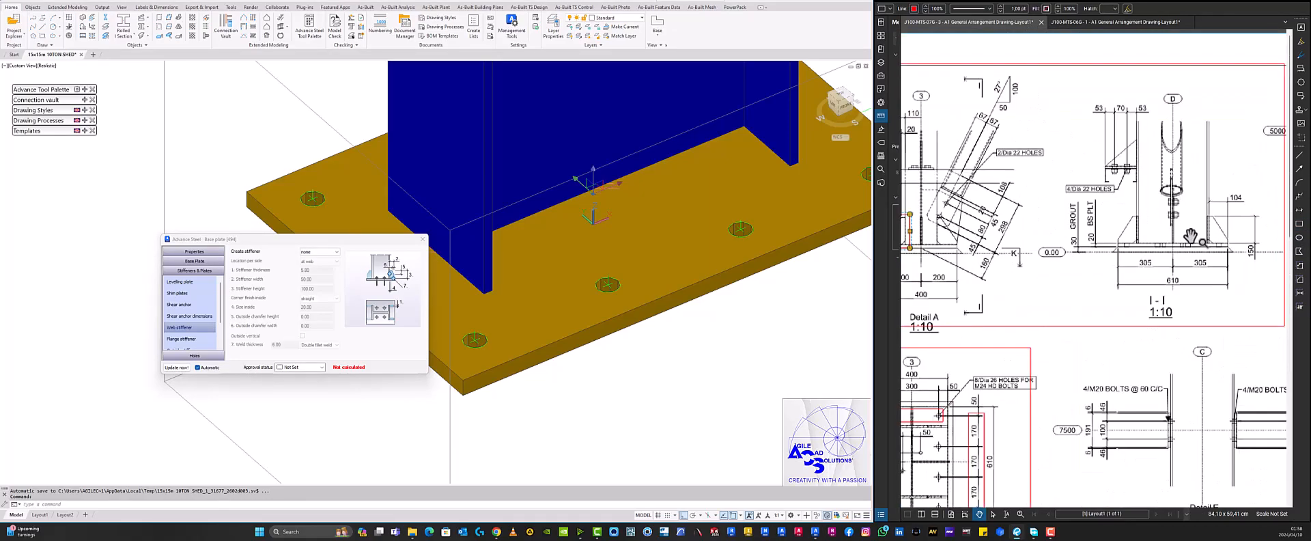
click(1299, 224)
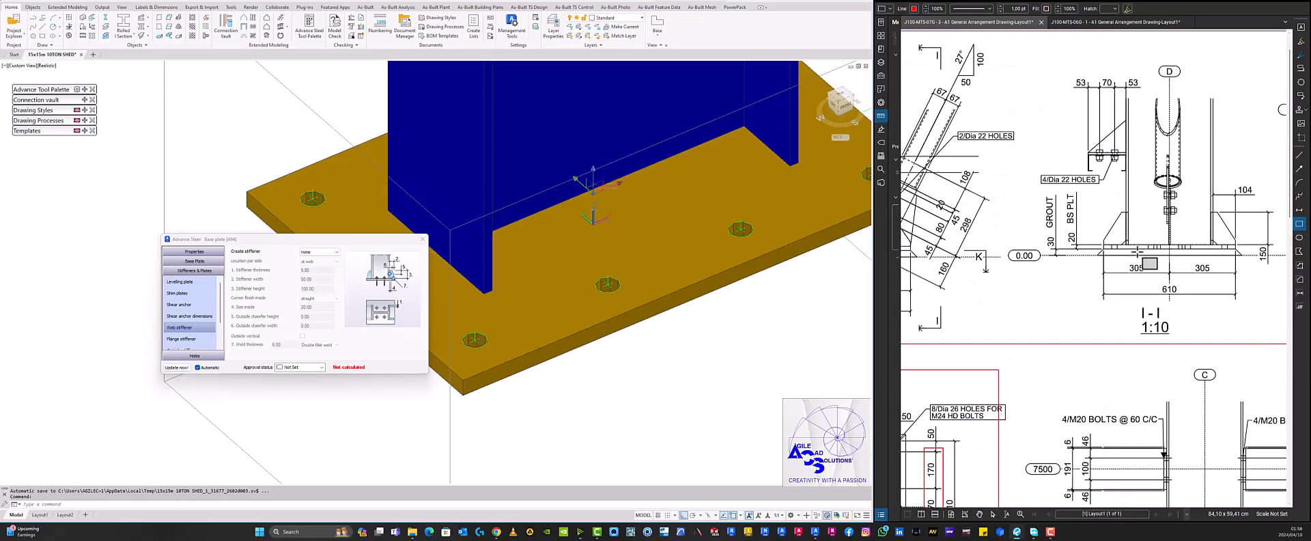
drag(1115, 215, 1096, 196)
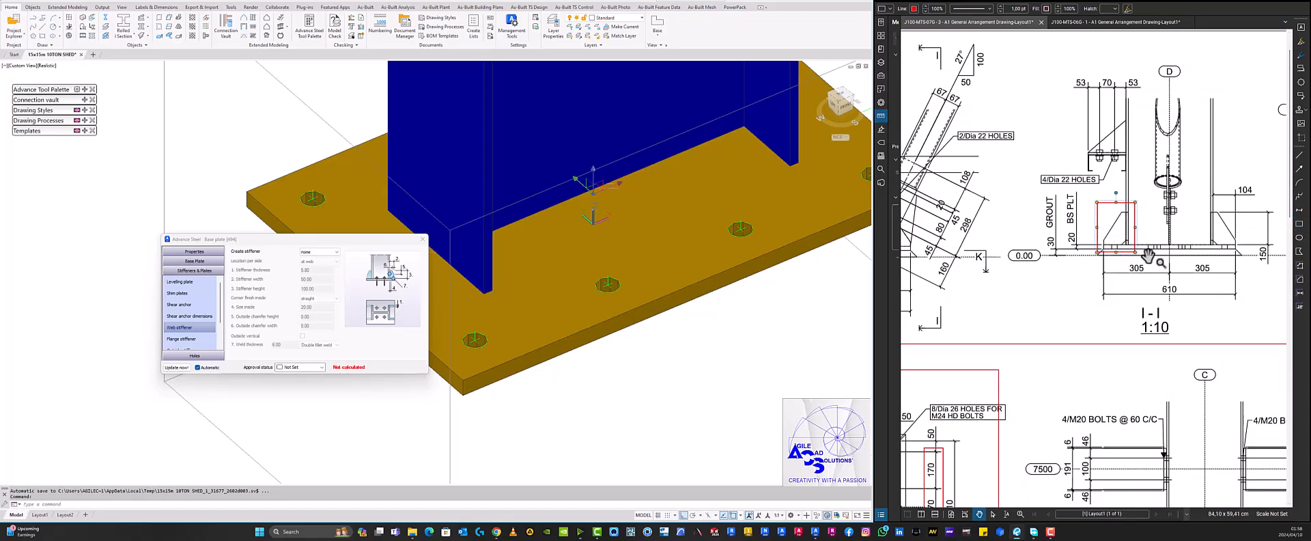
Examine the outlined stiffeners in the PDF drawing, comparing the two views and the stiffener dimensions in Detail A.
scroll(1197, 257, down, 3)
scroll(992, 260, up, 3)
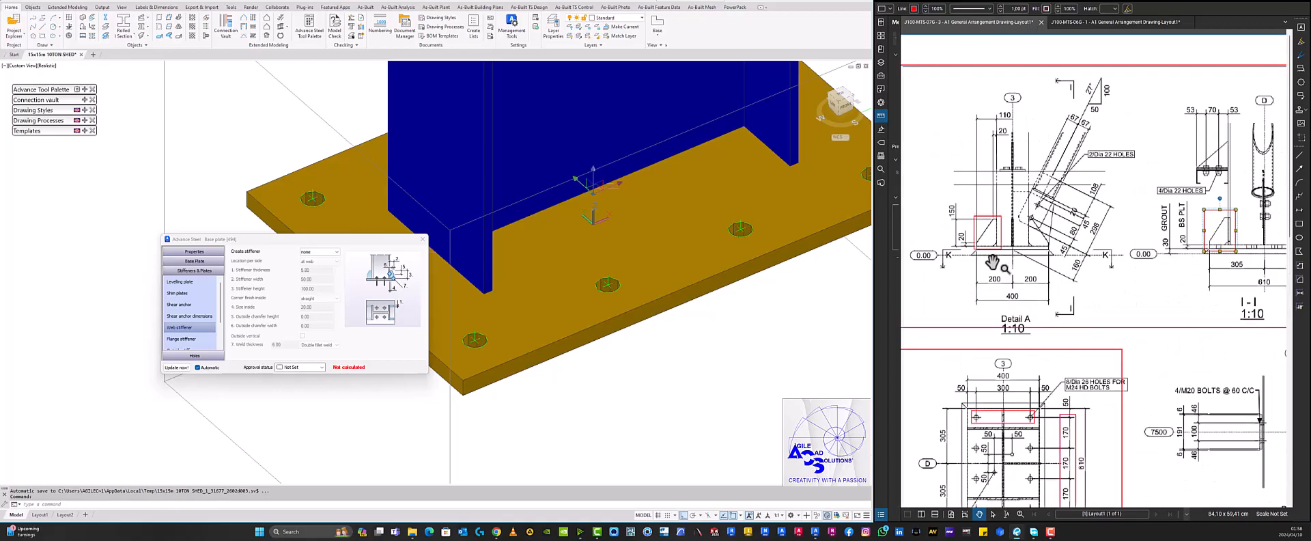
scroll(989, 264, down, 2)
scroll(991, 265, up, 1)
scroll(1028, 341, down, 3)
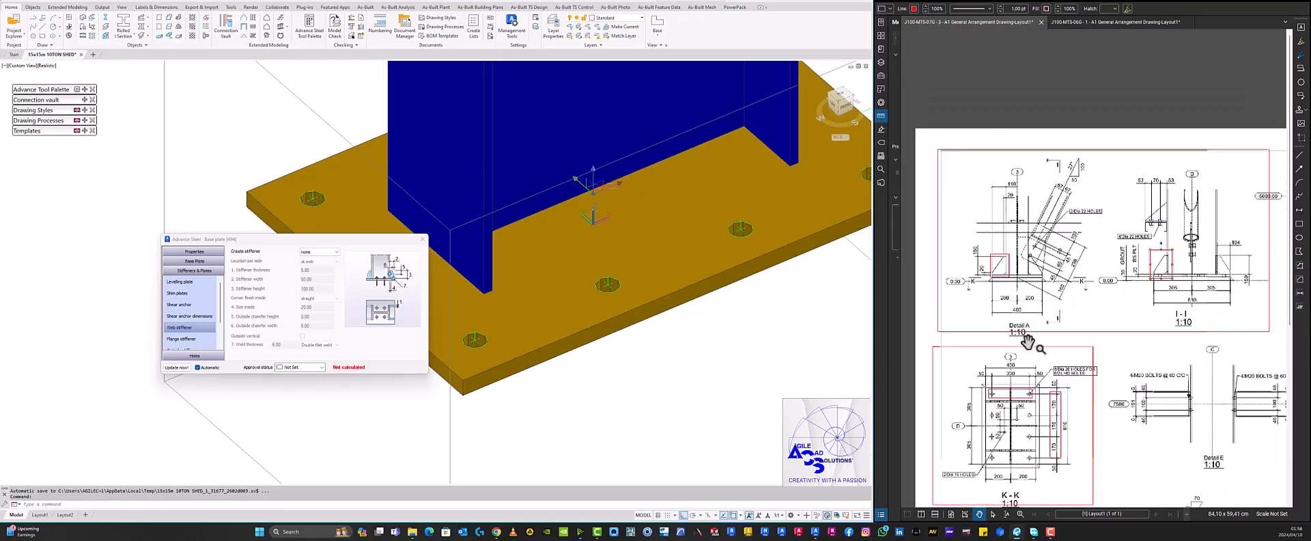
scroll(1020, 294, up, 3)
scroll(1017, 283, up, 2)
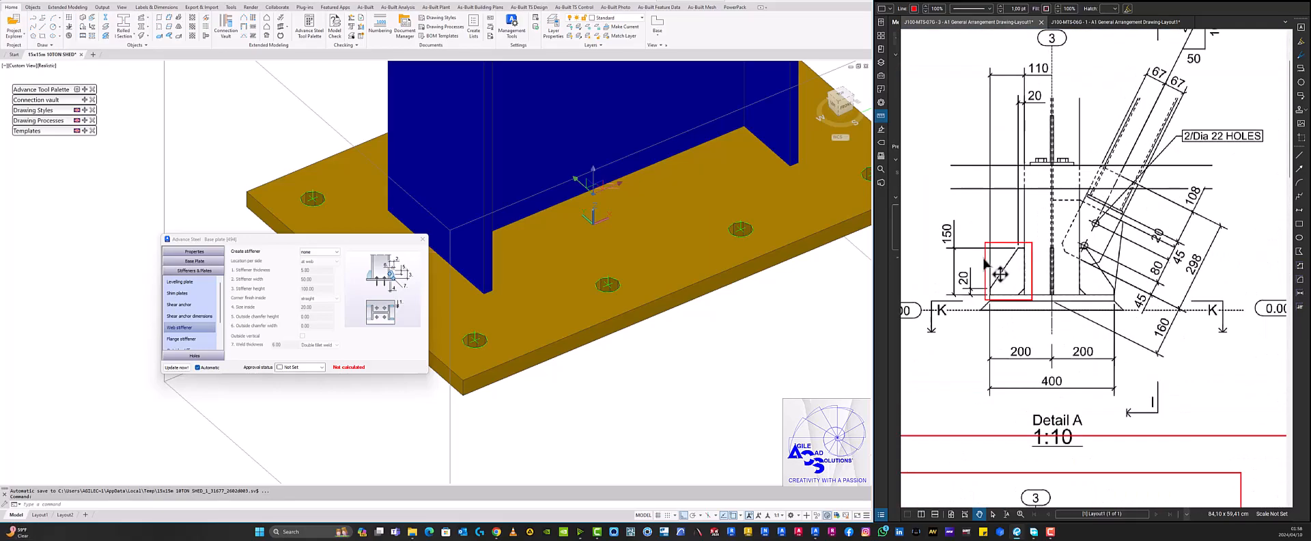
drag(1006, 324, 1047, 322)
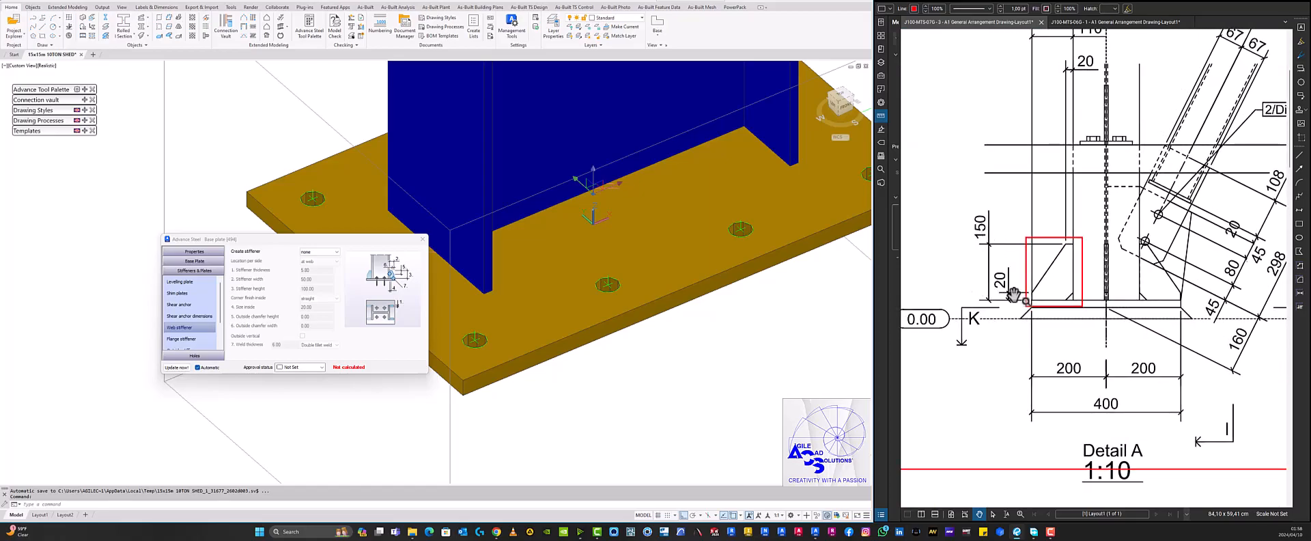
drag(1063, 117, 1051, 170)
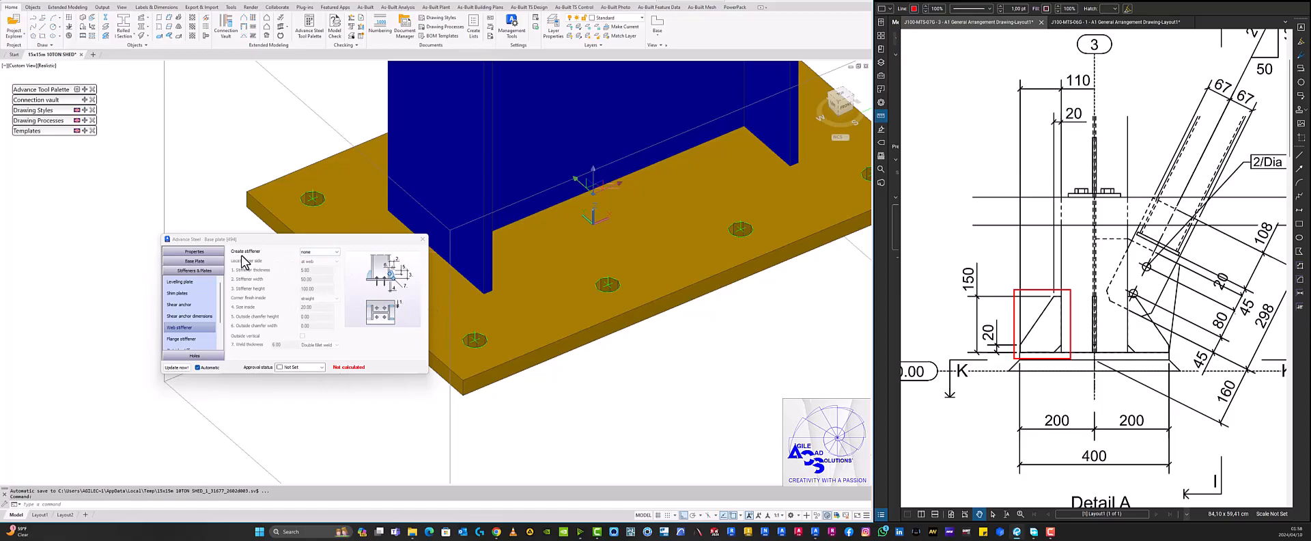
Create web stiffeners on both sides, and check their dimensions in section I-I and the minimum thickness in the structural steelwork notes.
click(318, 252)
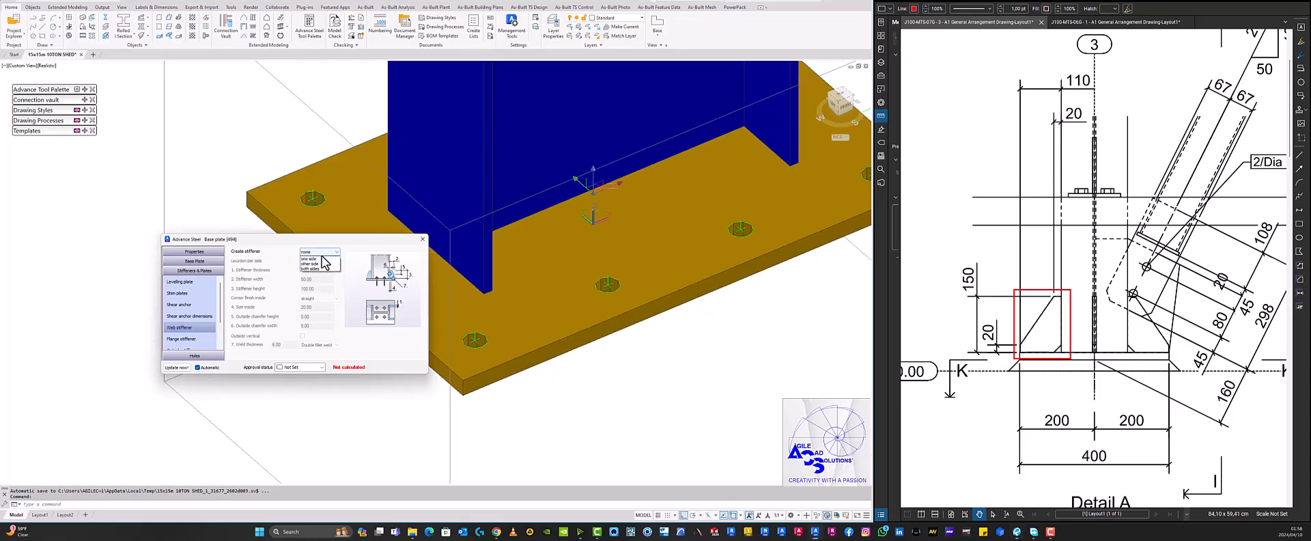
click(316, 273)
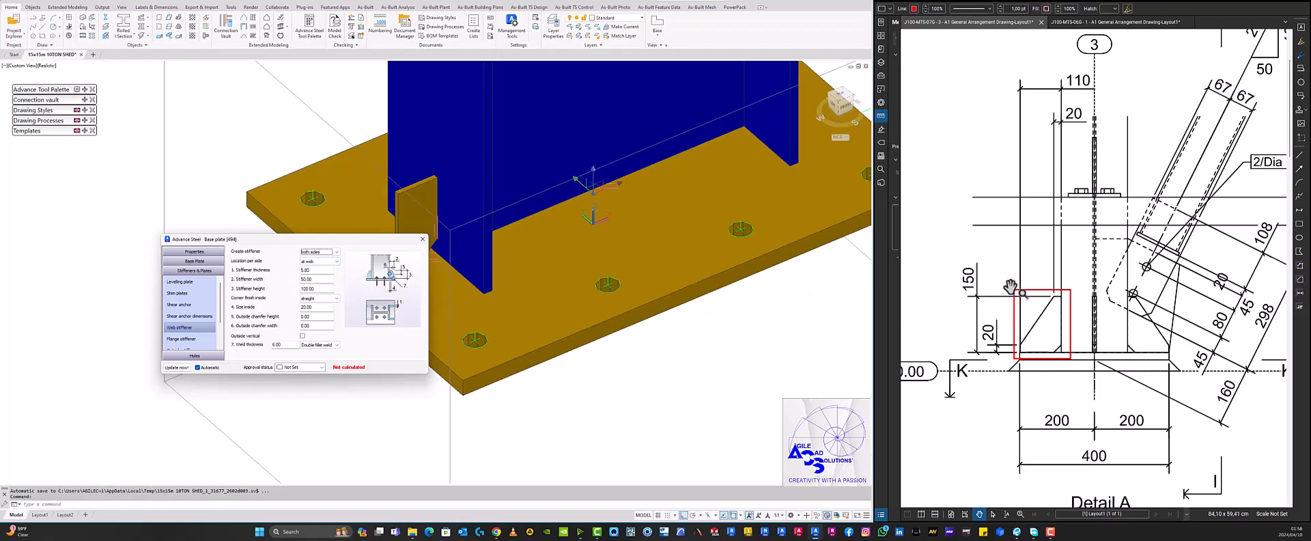
scroll(1041, 280, down, 5)
scroll(1074, 266, up, 3)
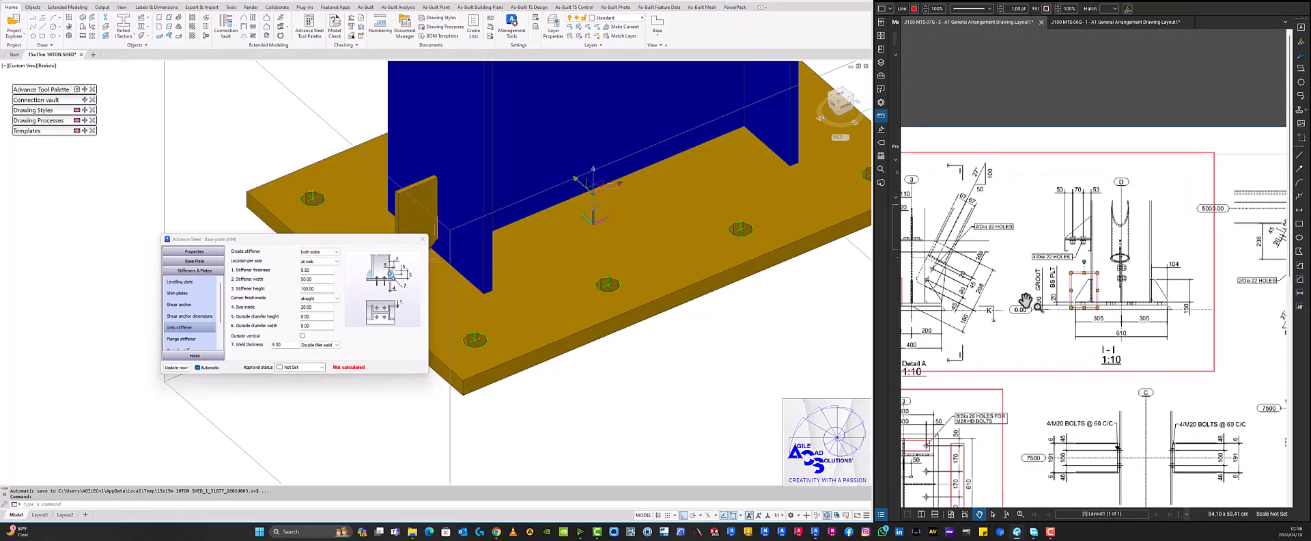
scroll(1113, 281, up, 5)
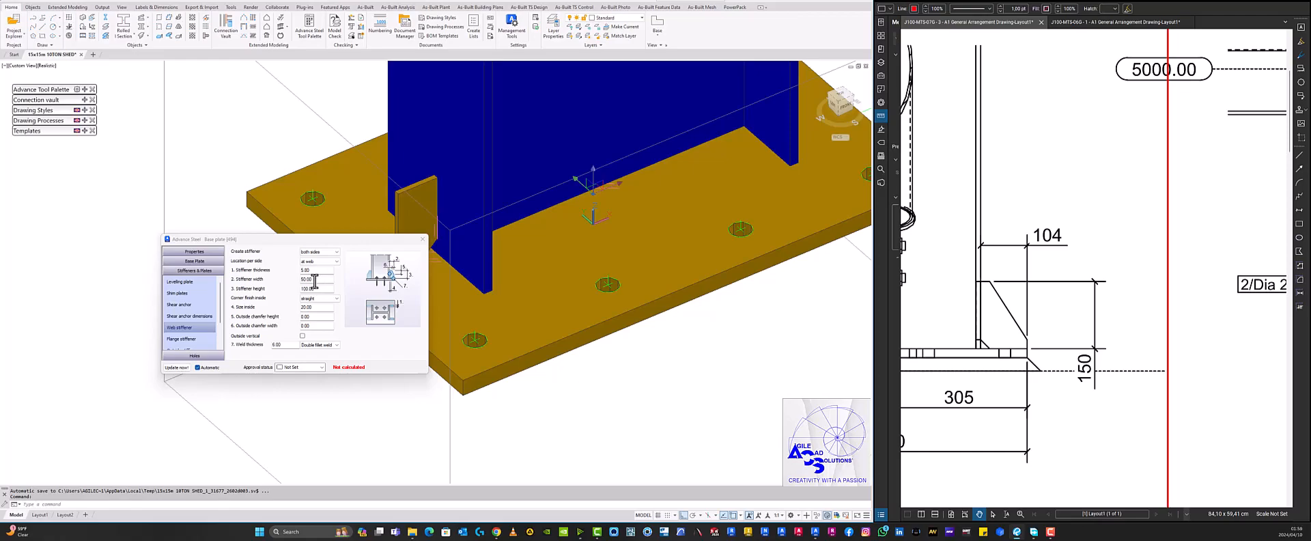
click(1121, 22)
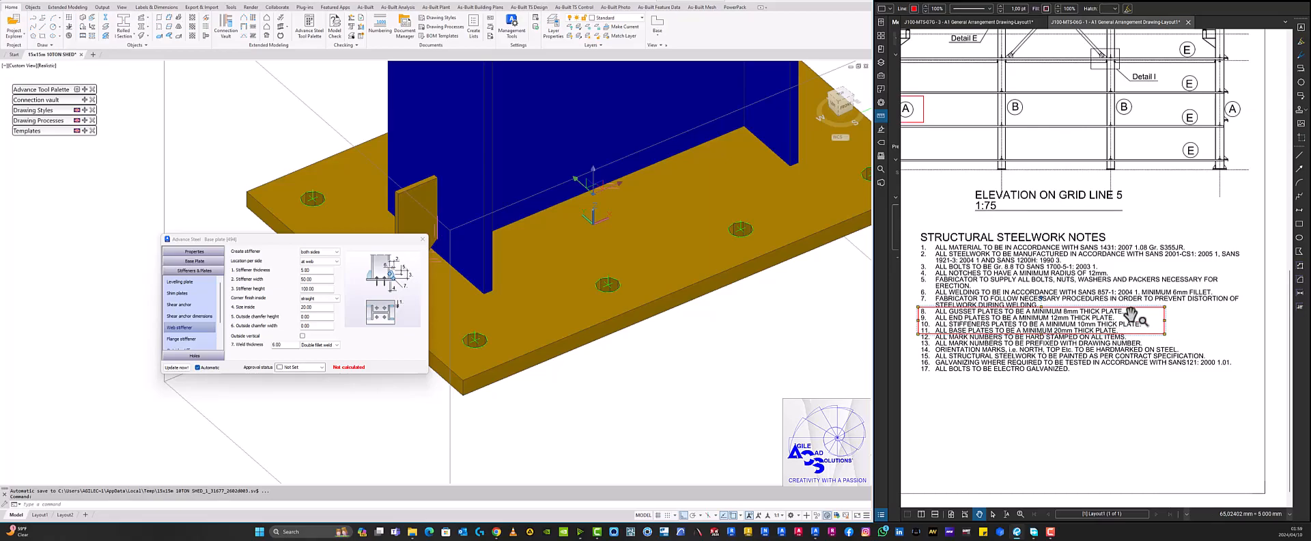
click(969, 21)
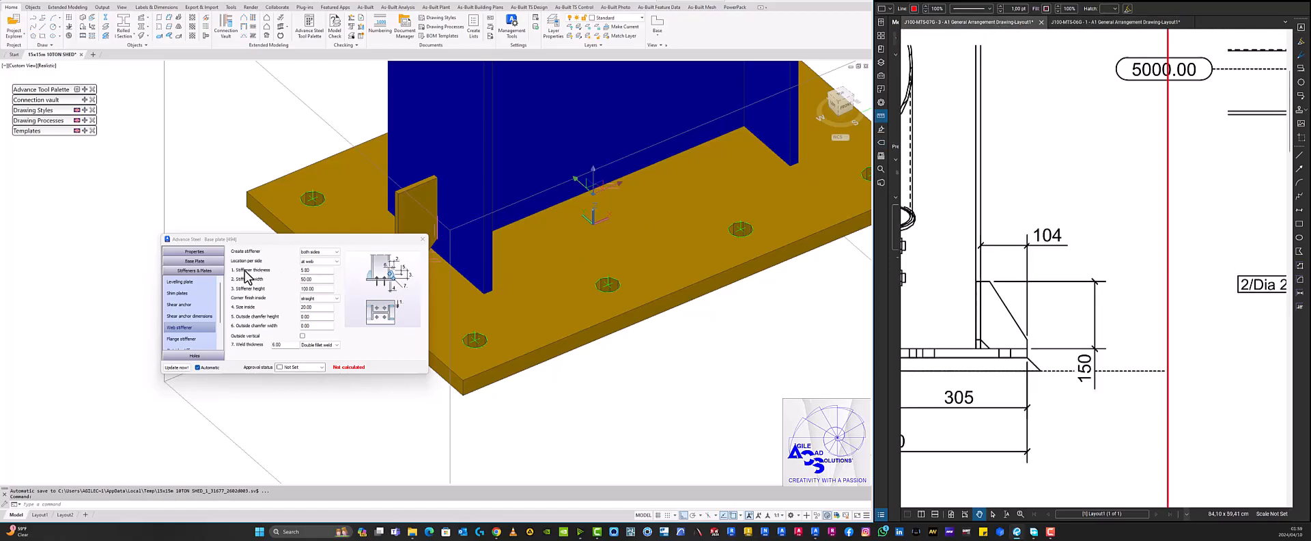
Set the web stiffener thickness to 10 mm and its width to 104 mm, and inspect the stiffener on the base plate.
double_click(315, 269)
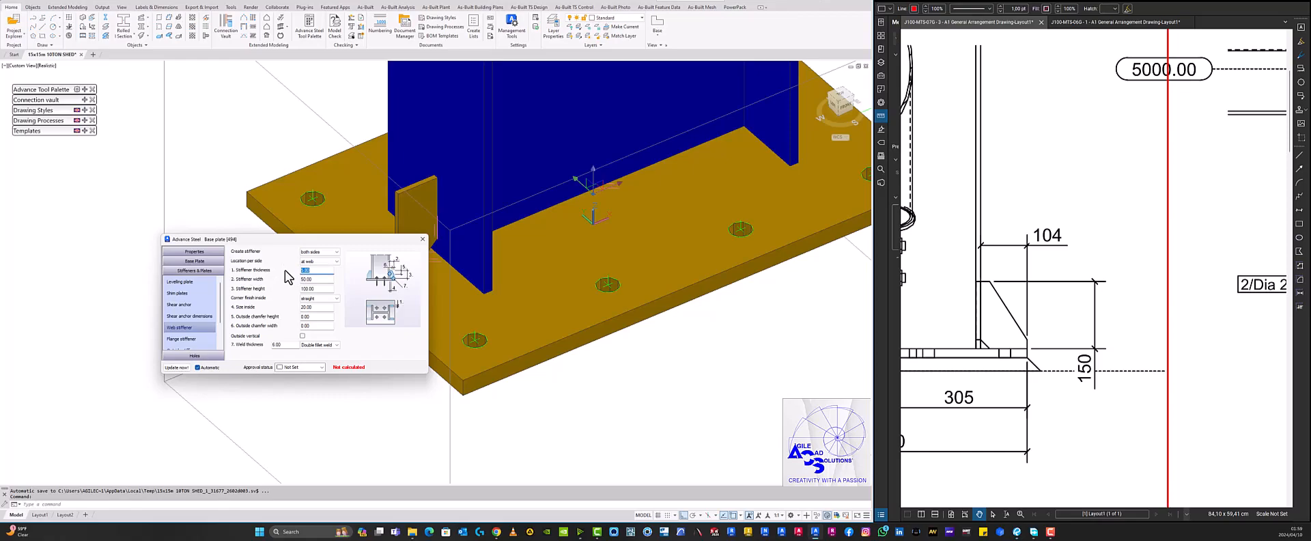
text(10)
key(Return)
key(Tab)
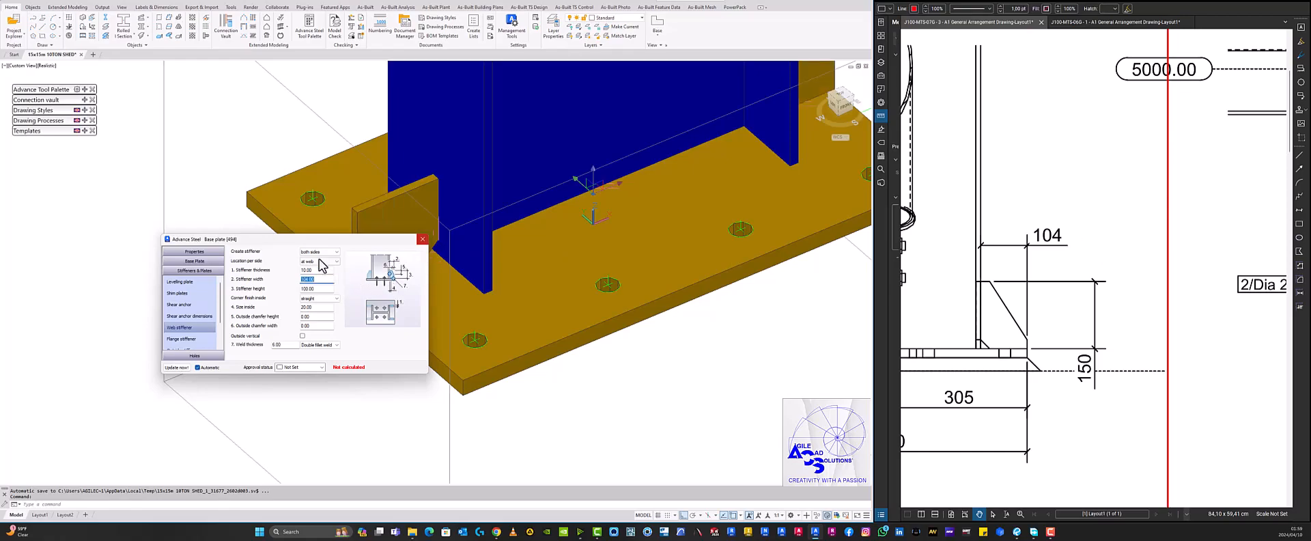
drag(343, 240, 251, 244)
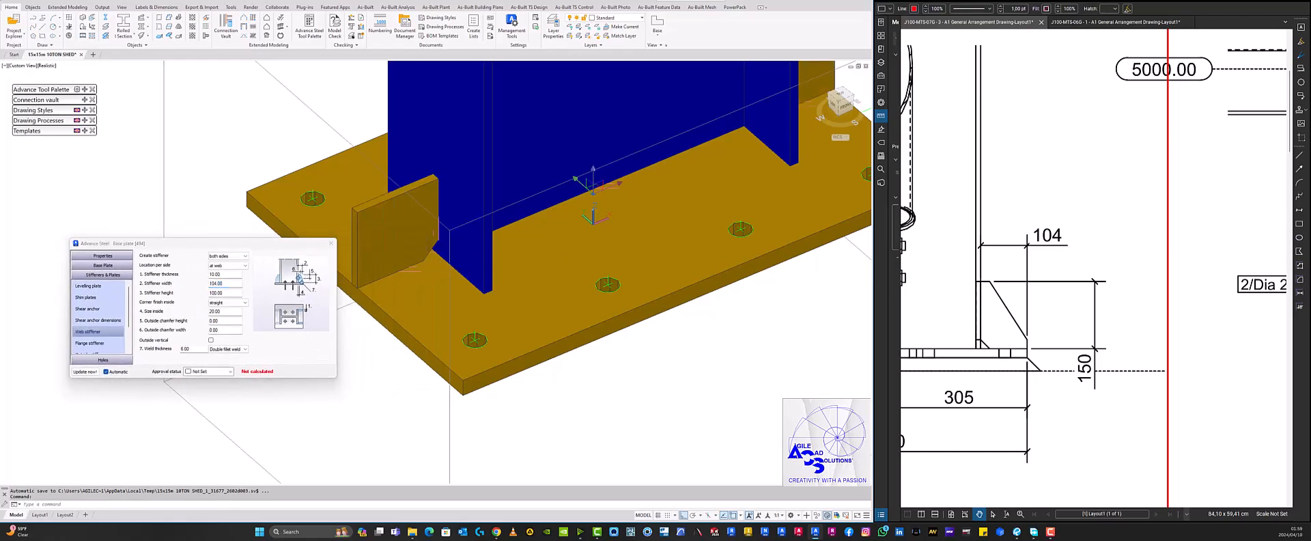
scroll(566, 257, up, 2)
middle_drag(579, 253, 776, 233)
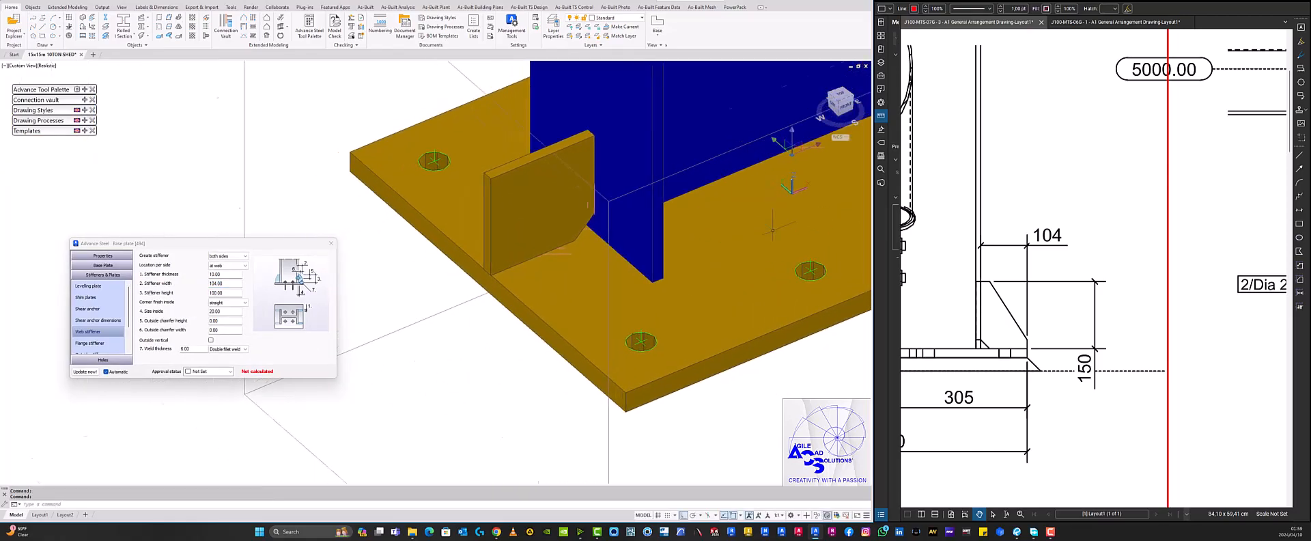
scroll(777, 233, up, 2)
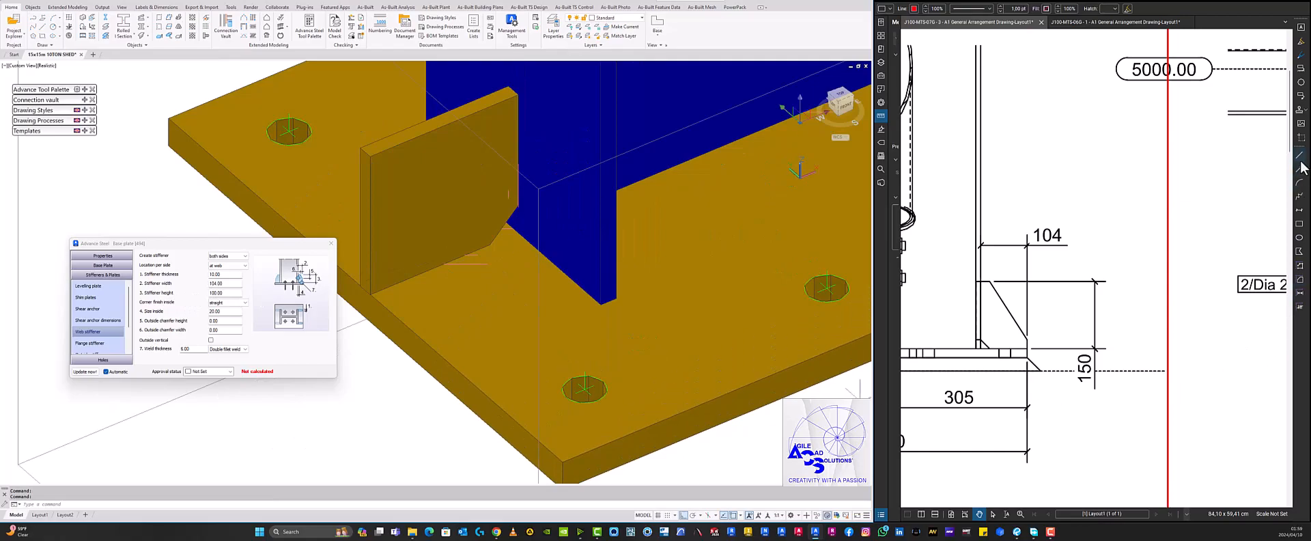
Outline the 150 mm stiffener height in section I-I with a rectangle markup and set the web stiffener height to 150 mm.
click(1299, 223)
drag(1106, 402, 1070, 270)
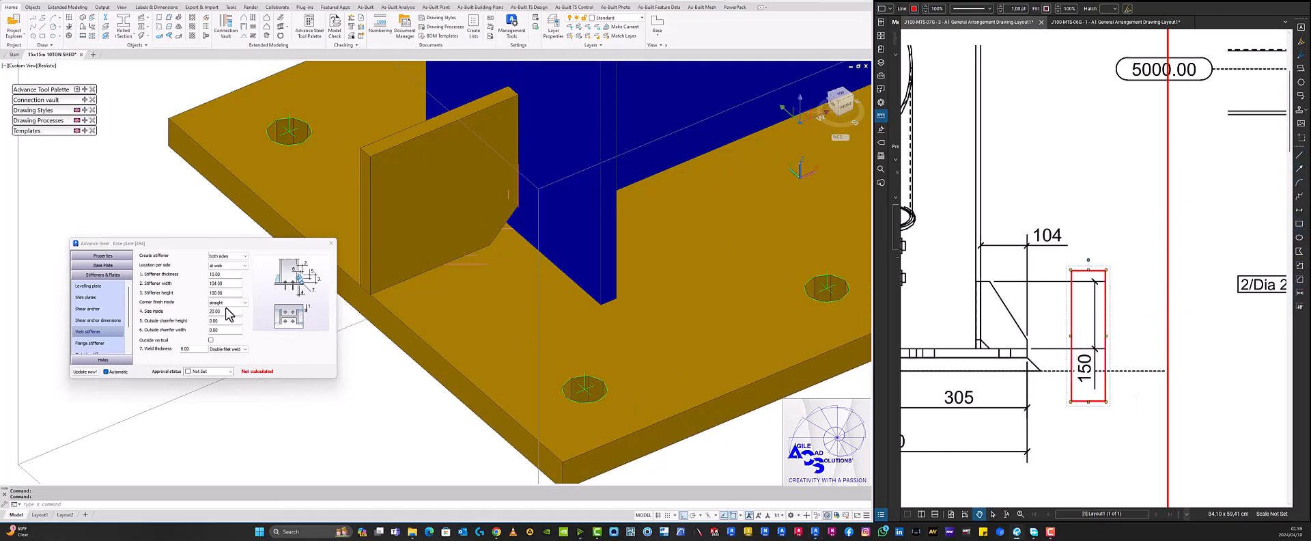
click(208, 292)
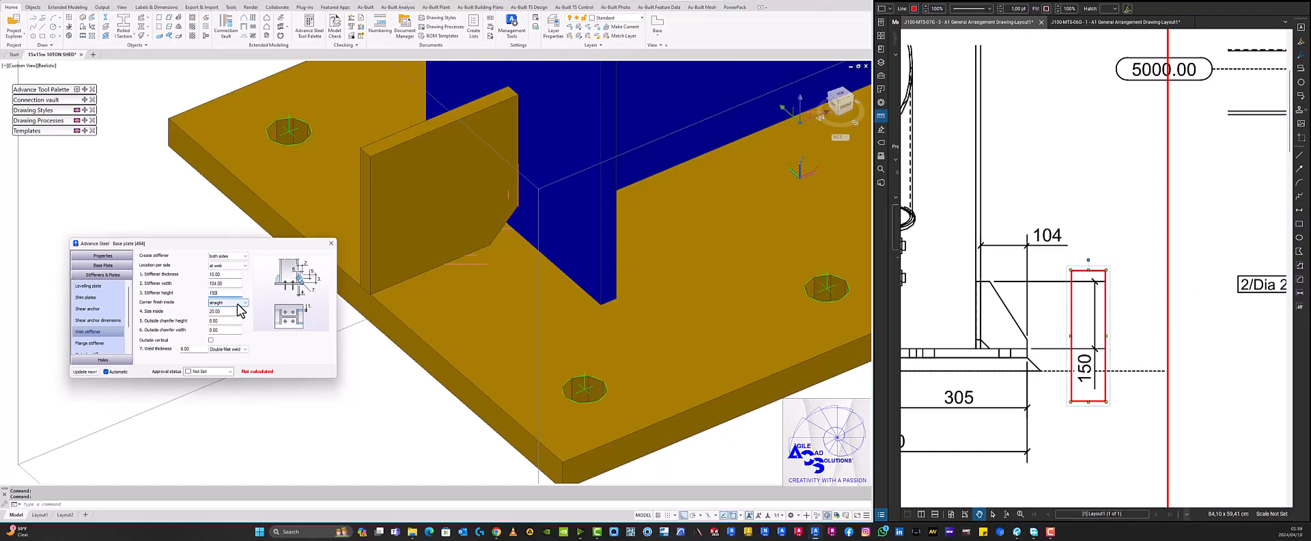
Try the convex corner finish on the web stiffener and return it to straight.
click(238, 305)
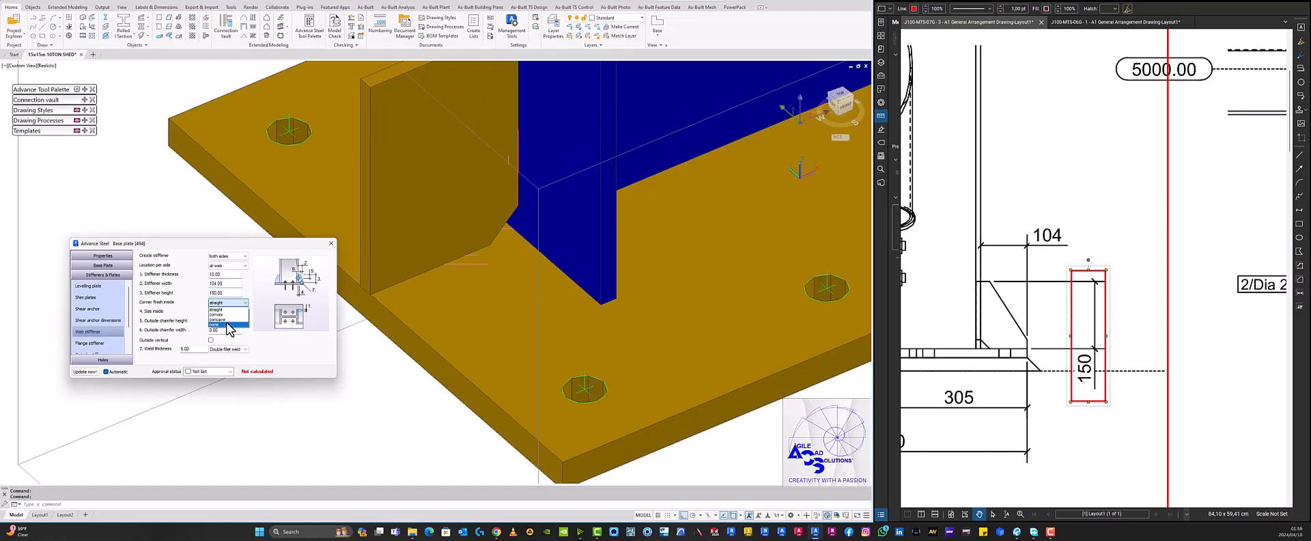
click(230, 310)
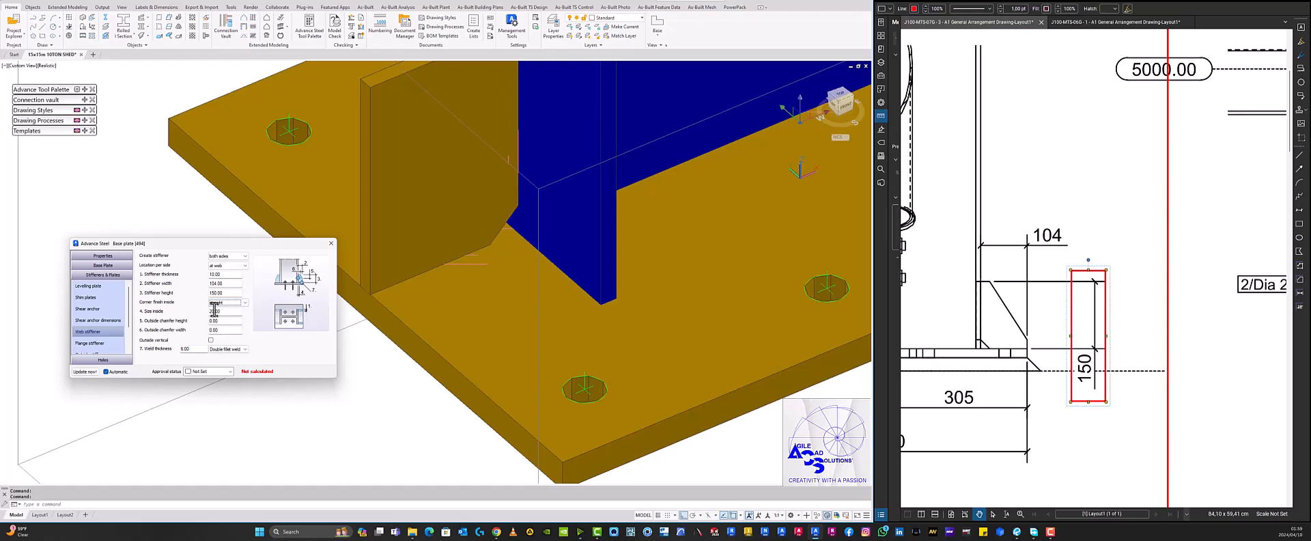
click(227, 302)
click(218, 314)
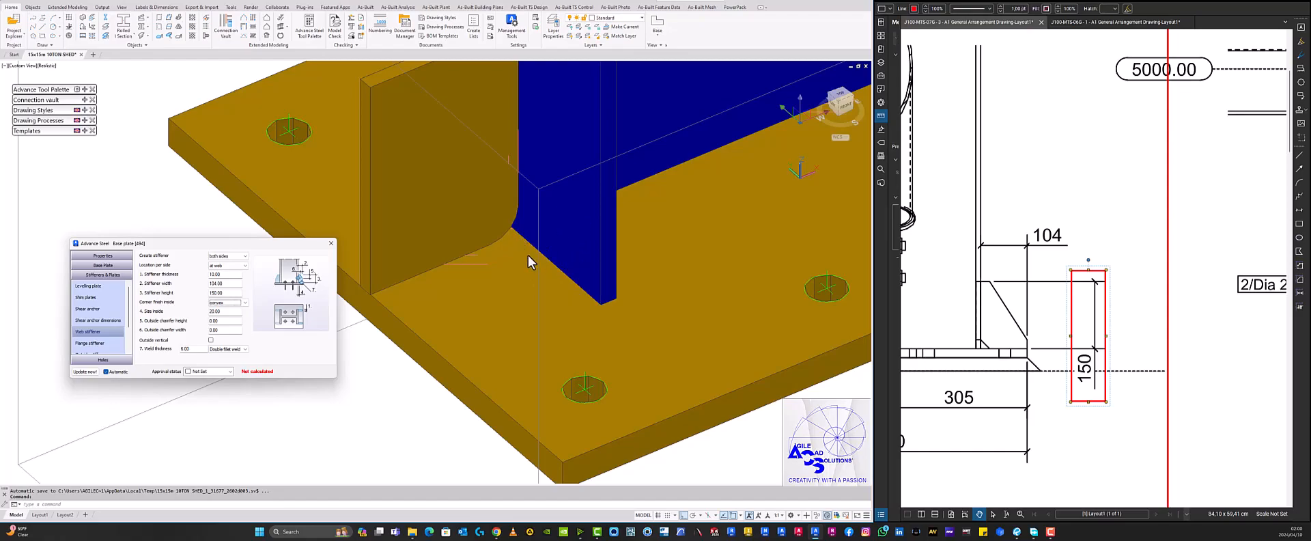
click(228, 303)
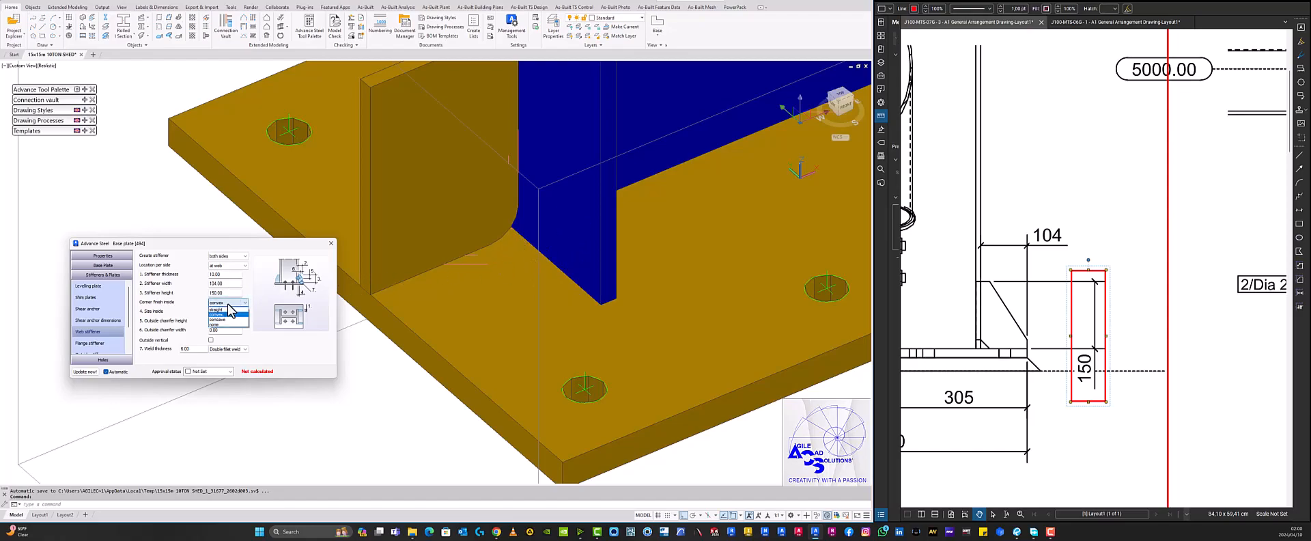
click(227, 309)
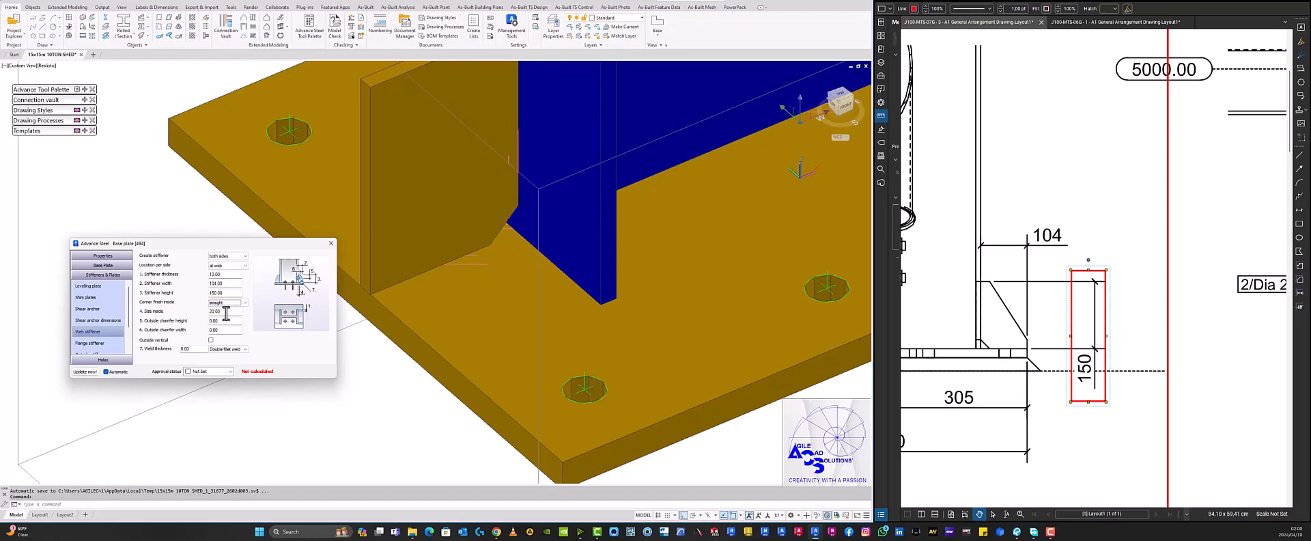
Set the web stiffener's outside chamfer height to 130 mm and outside chamfer width to 84 mm, and inspect the stiffeners on the base plate.
drag(225, 312, 195, 312)
click(224, 321)
drag(228, 321, 204, 322)
text(130)
key(Return)
click(222, 329)
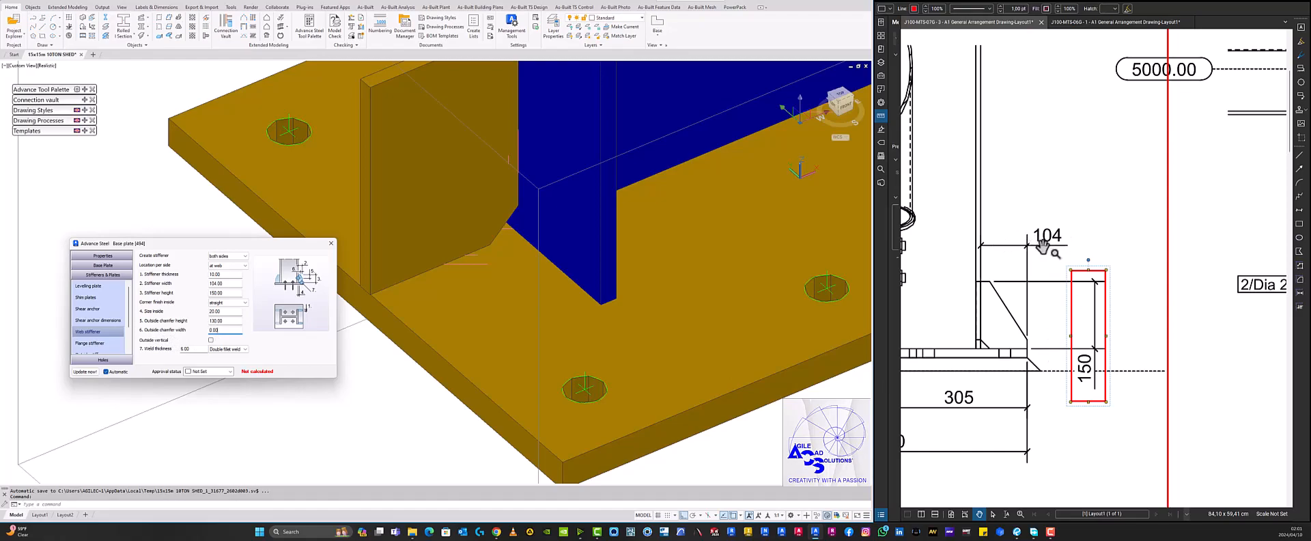
double_click(230, 331)
key(Return)
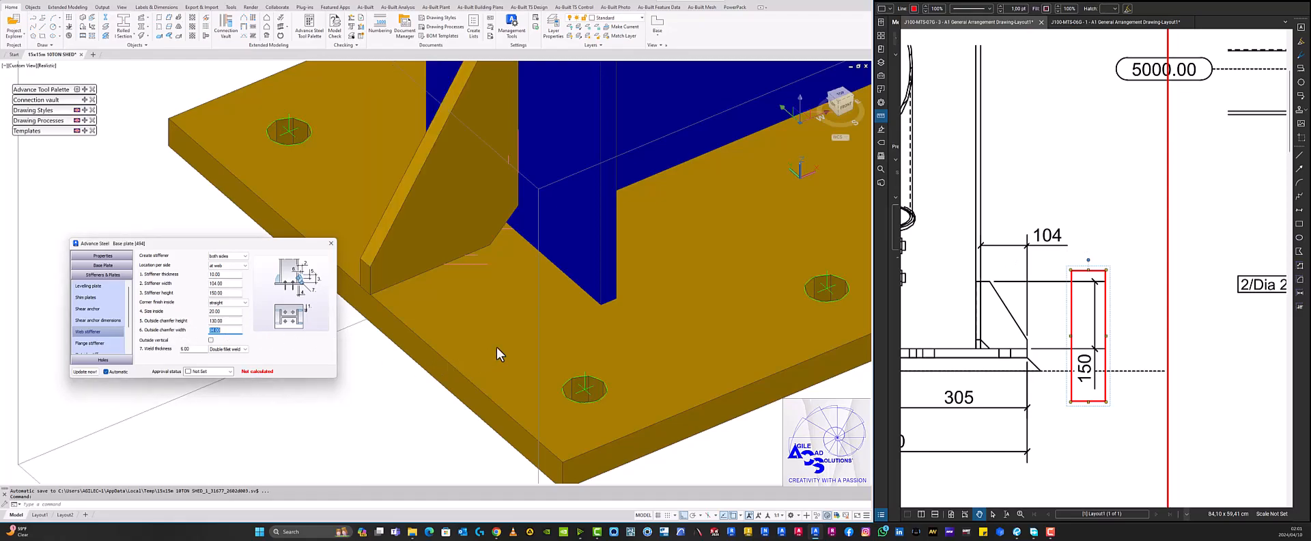
scroll(497, 347, down, 4)
scroll(569, 327, up, 1)
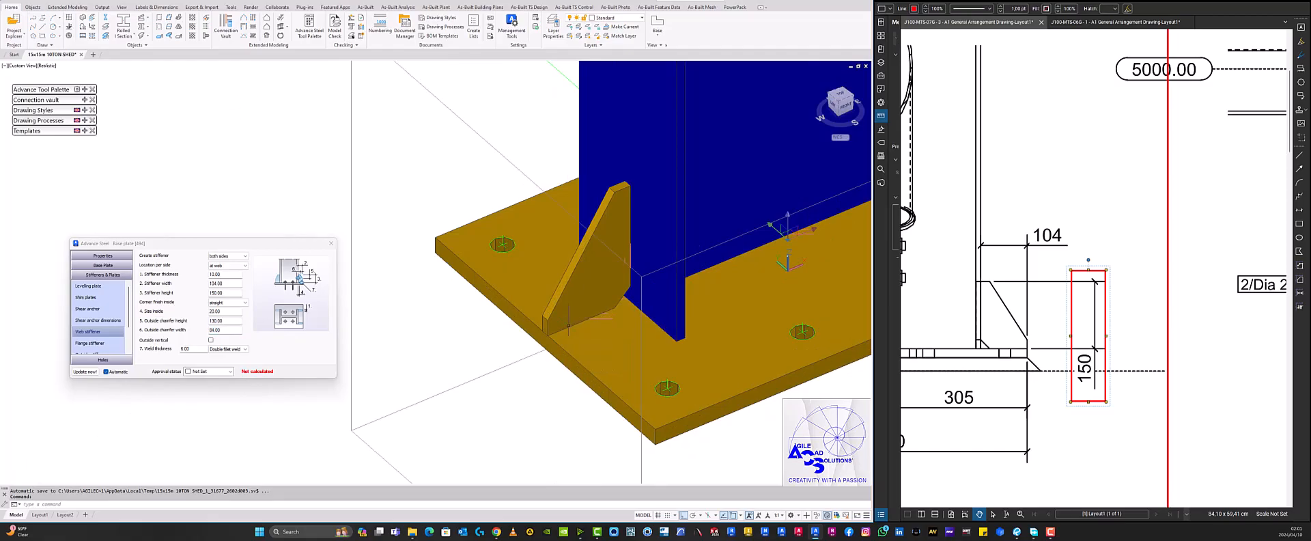
scroll(564, 321, down, 1)
scroll(478, 331, down, 1)
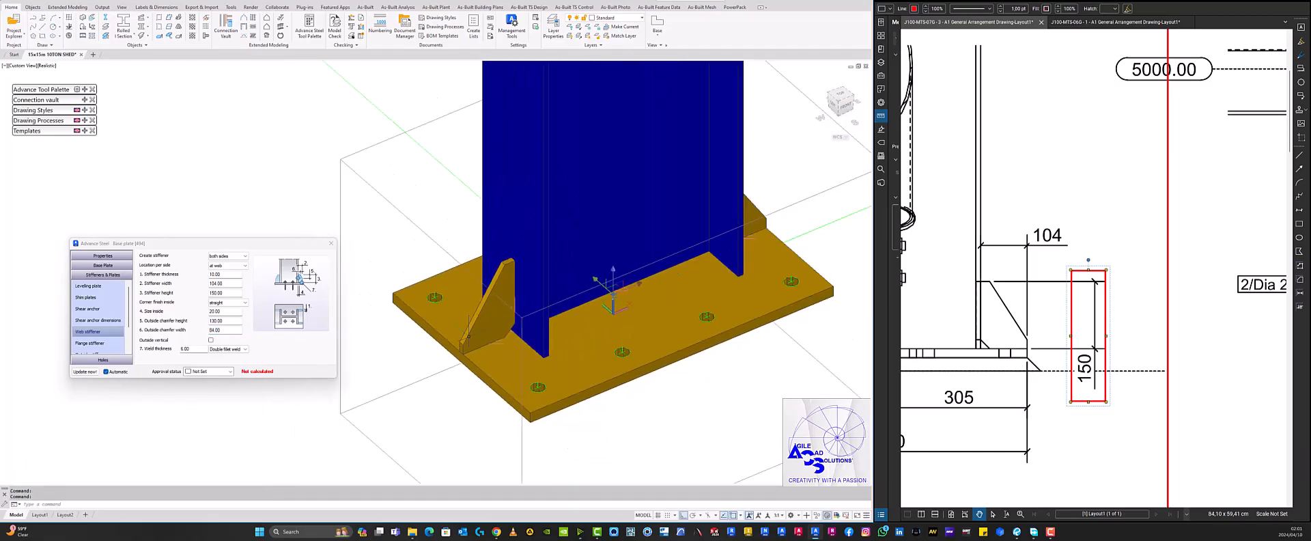
Create flange stiffeners on both sides of the column with a thickness of 10 mm.
click(89, 343)
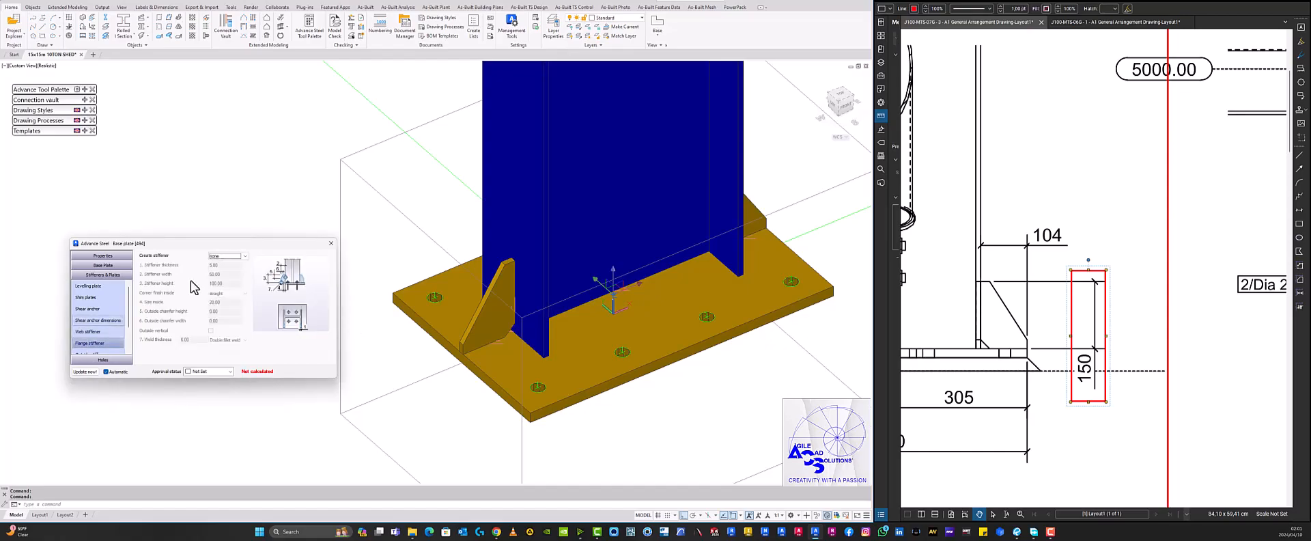
click(225, 257)
click(226, 277)
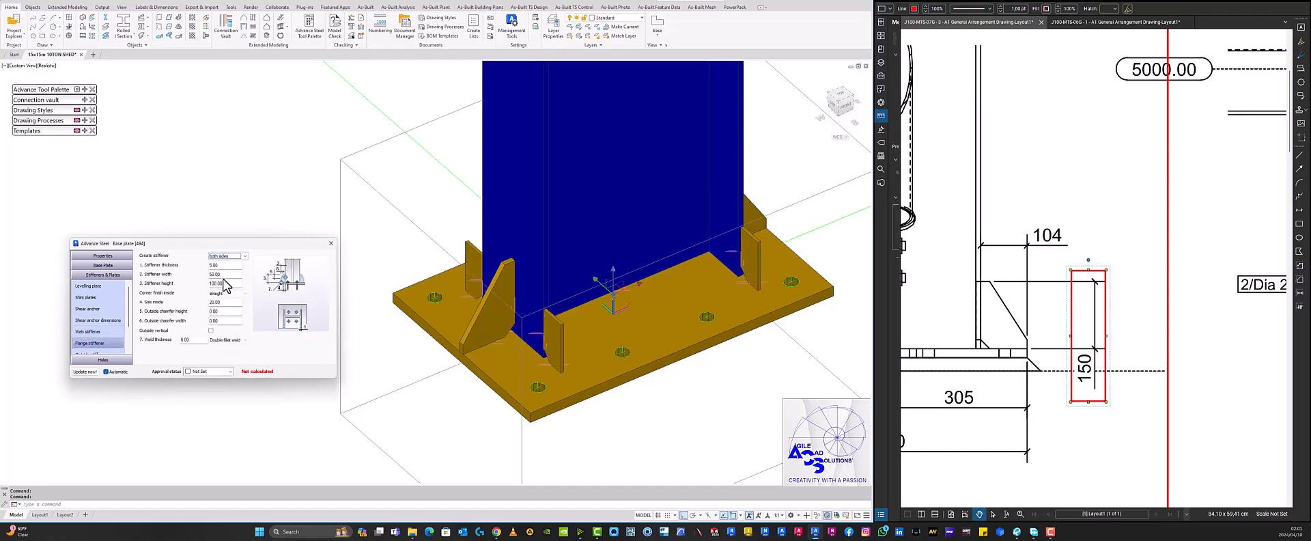
double_click(222, 265)
text(10)
key(Return)
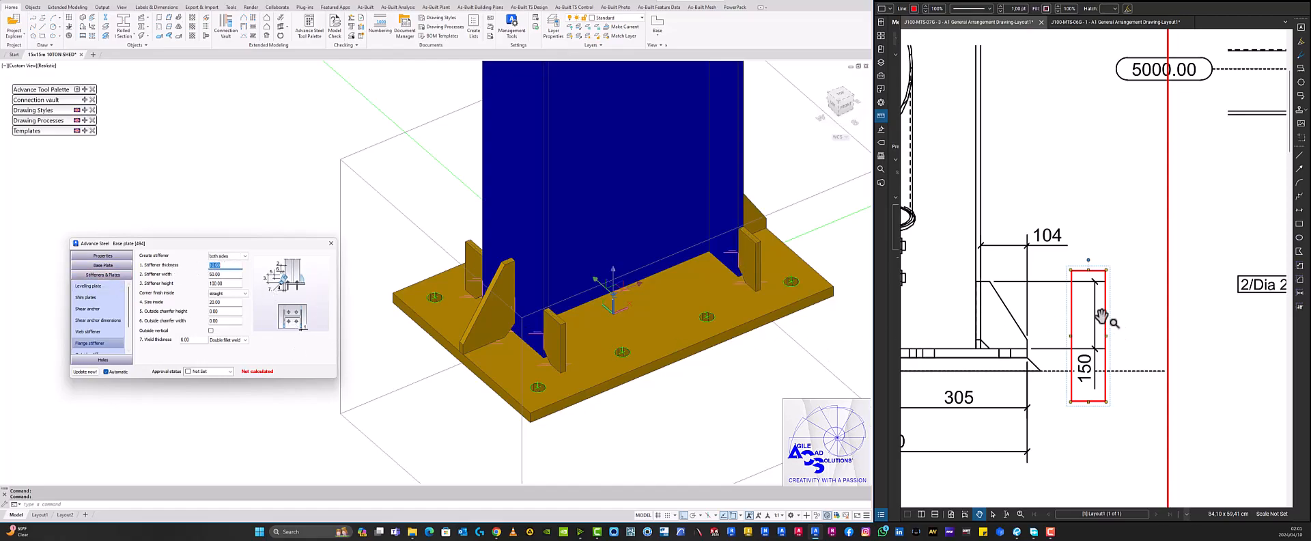
Check the stiffener dimensions in Detail A and set the flange stiffener width to 110 mm and height to 150 mm.
middle_drag(1096, 309, 1240, 308)
scroll(1239, 306, down, 2)
middle_drag(1021, 297, 1288, 311)
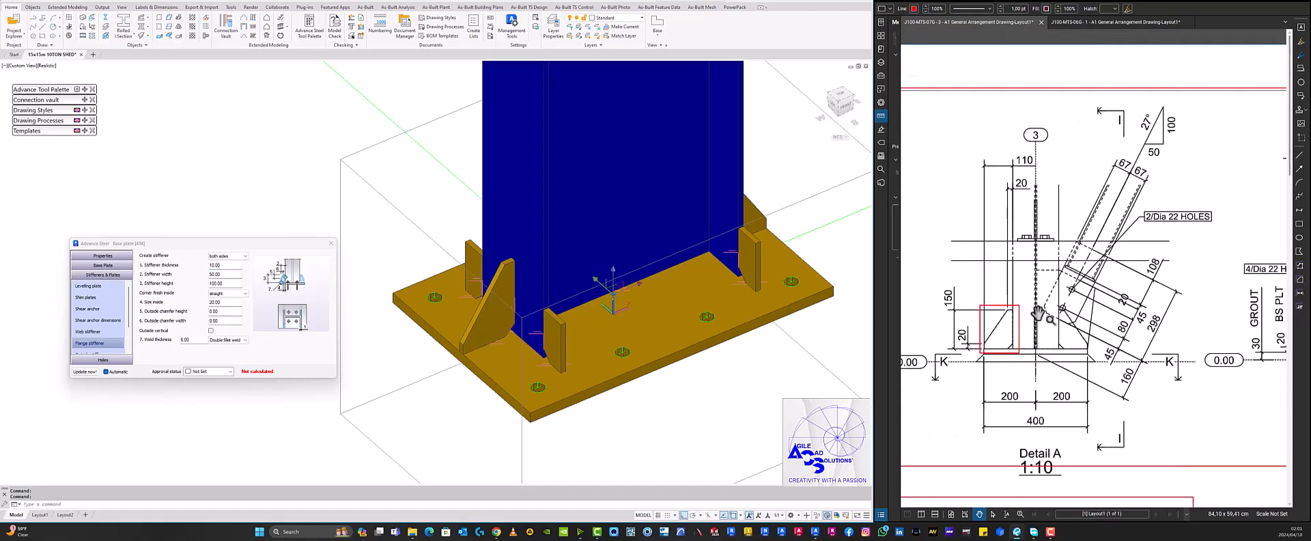
middle_drag(1087, 319, 1230, 317)
scroll(1148, 306, up, 3)
middle_drag(1148, 309, 1125, 347)
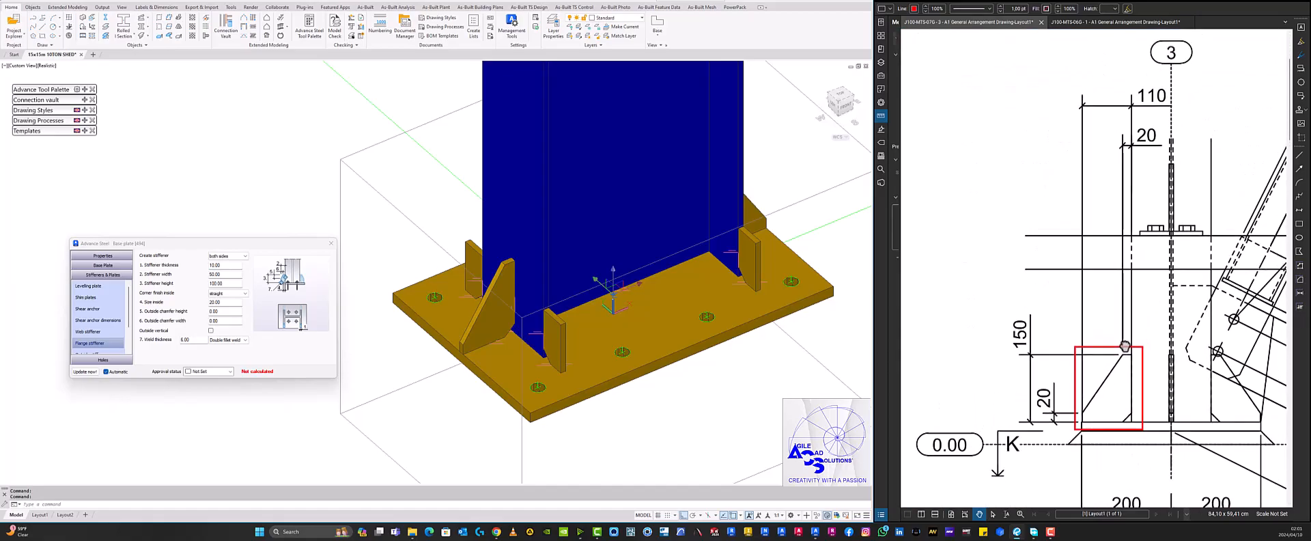
scroll(1125, 347, up, 1)
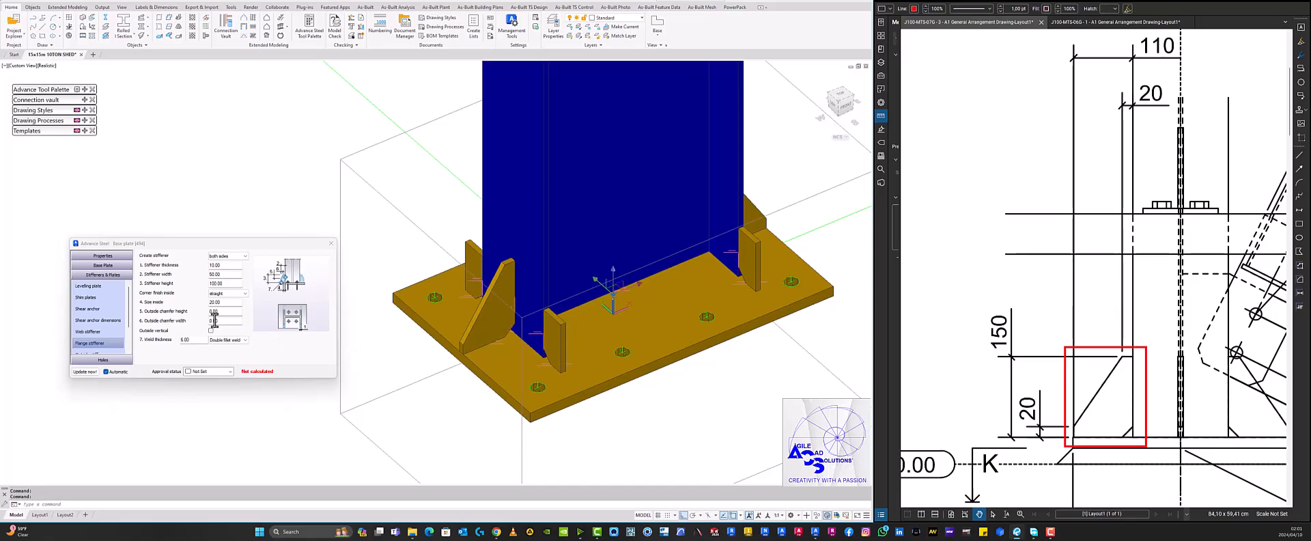
double_click(226, 274)
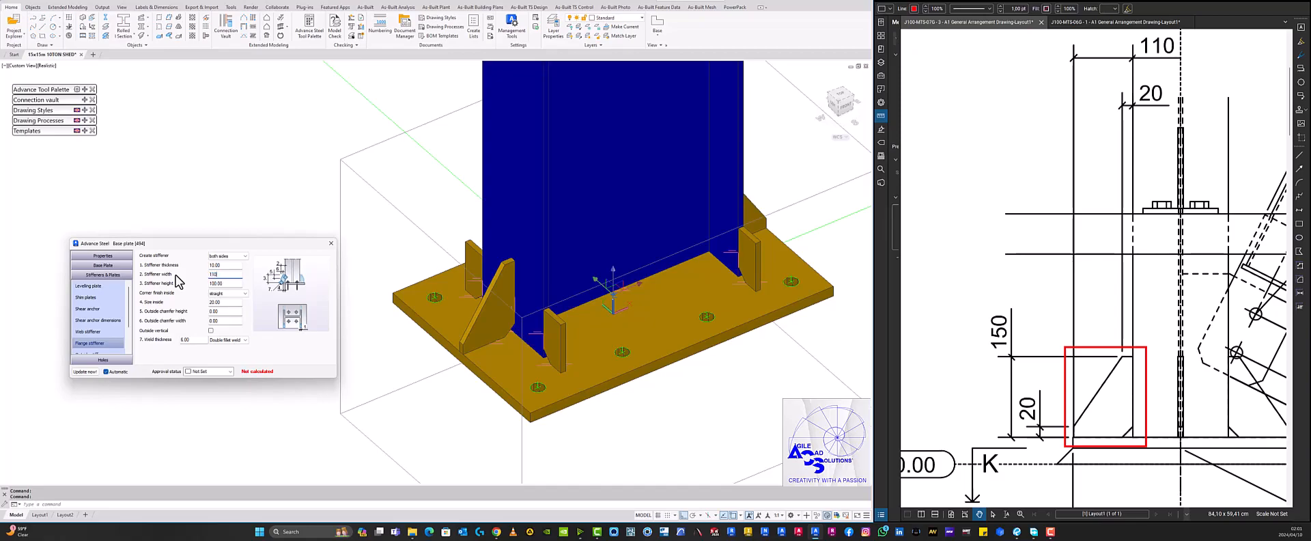
text(110)
key(Tab)
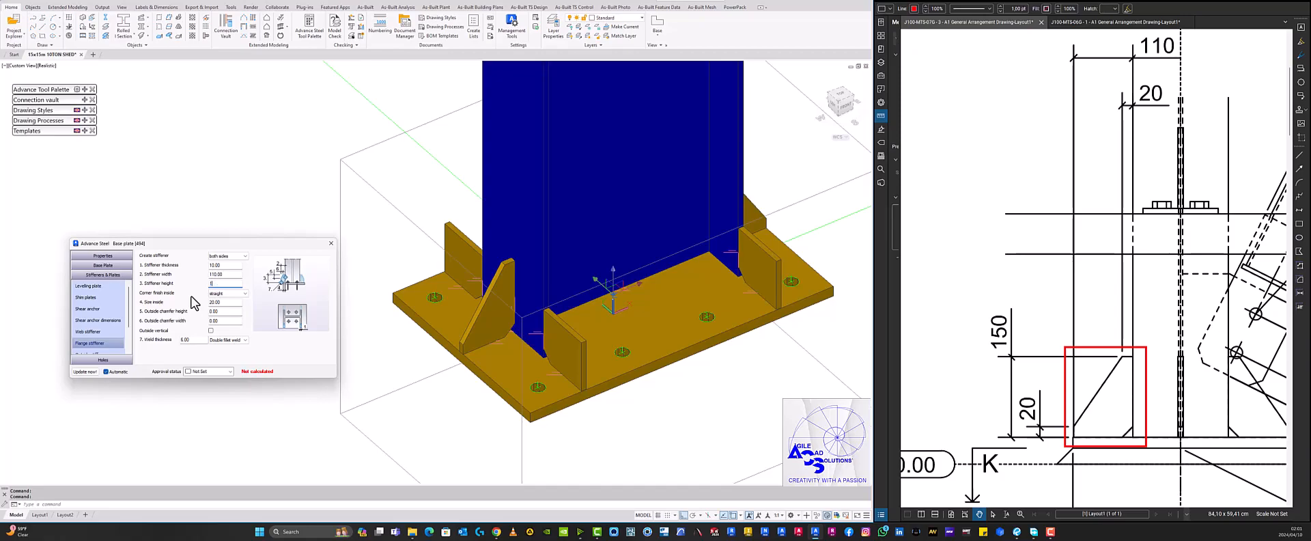
key(Tab)
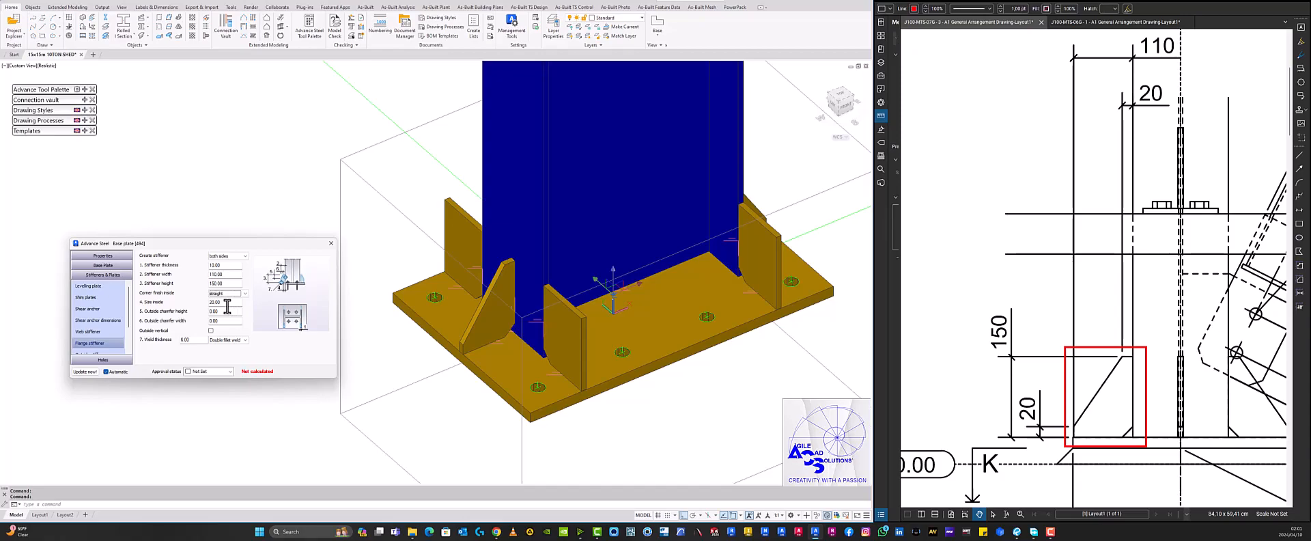
Set the flange stiffener's outside chamfer height to 130 mm and outside chamfer width to 90 mm.
double_click(220, 312)
key(Tab)
drag(223, 322, 197, 323)
text(90)
Inspect the finished stiffeners on the column base and review the web, flange, outside, weld preparation and middle stiffener settings.
click(89, 332)
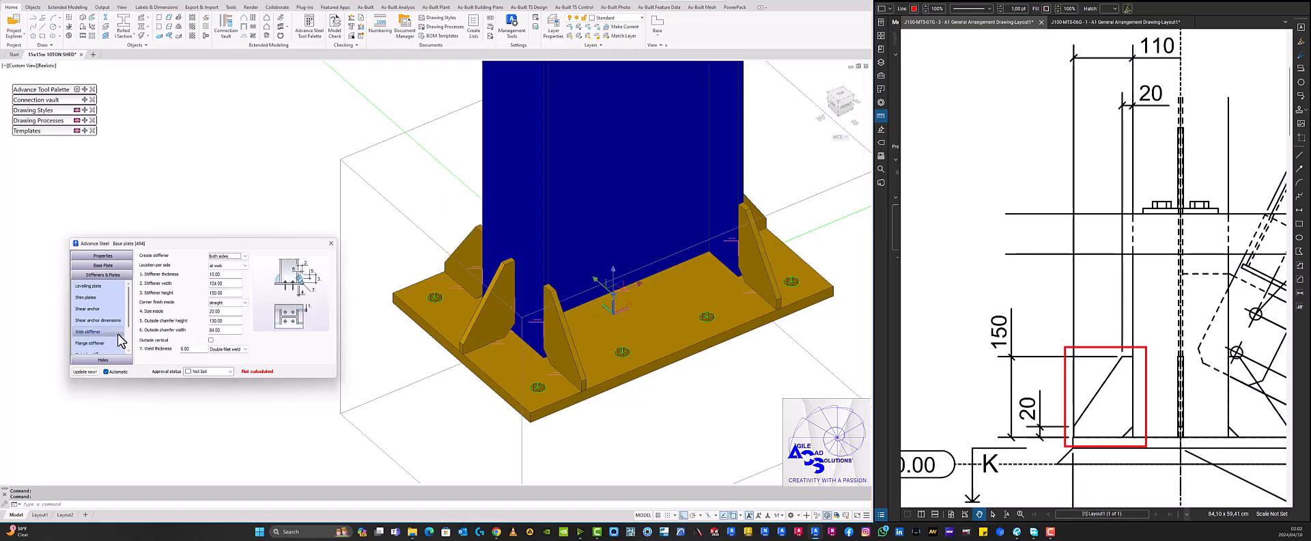
scroll(612, 360, down, 6)
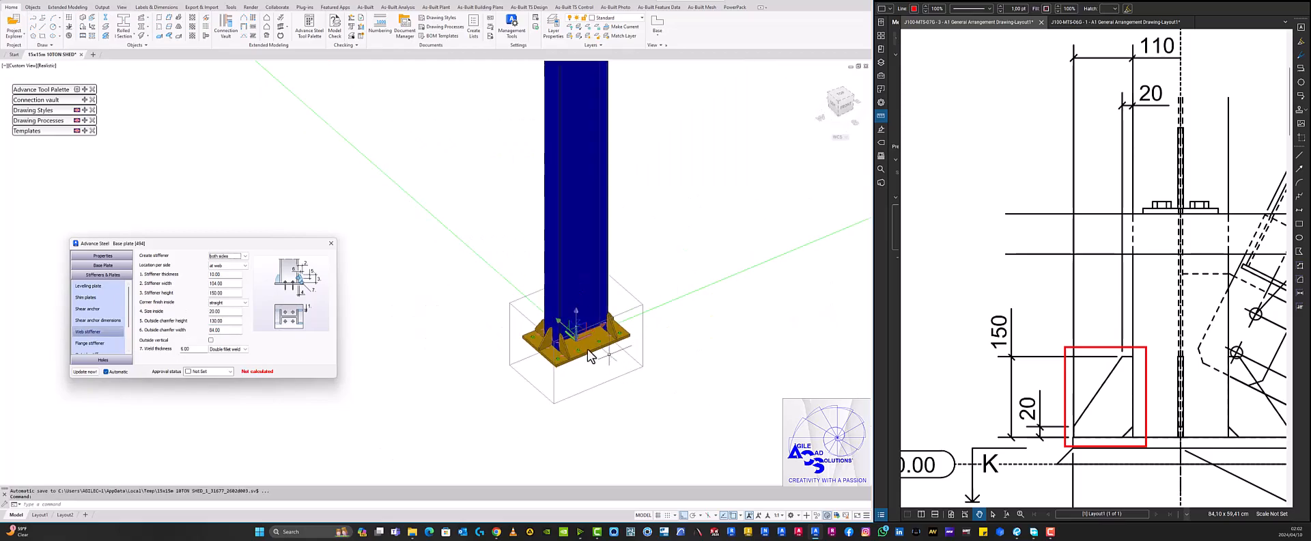
scroll(652, 346, up, 2)
middle_drag(526, 368, 484, 333)
scroll(462, 339, up, 2)
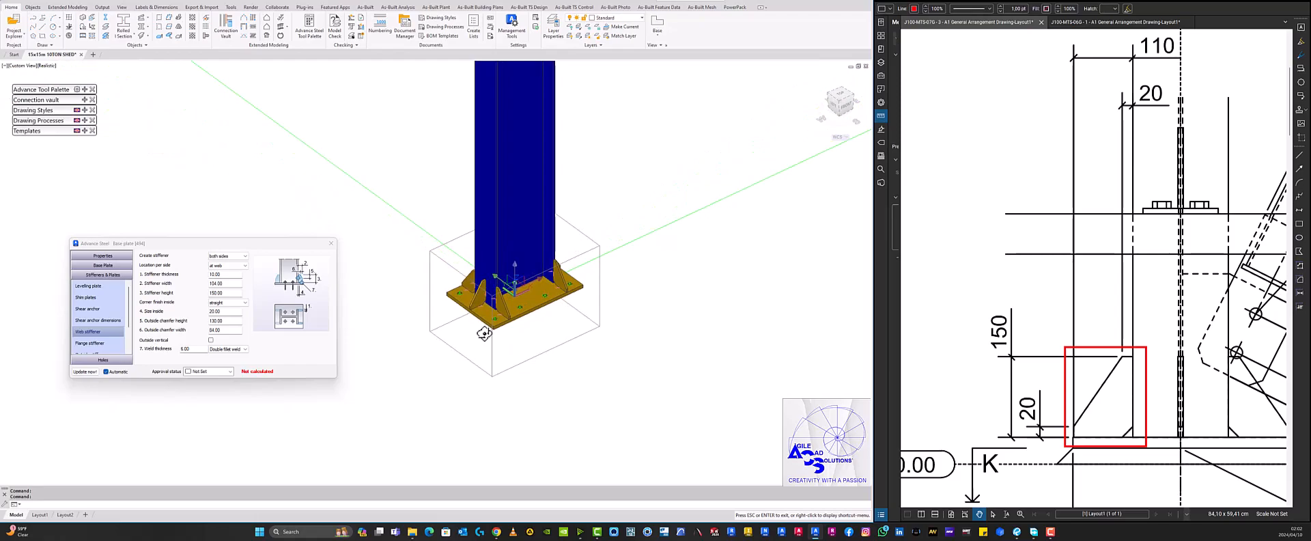
click(106, 344)
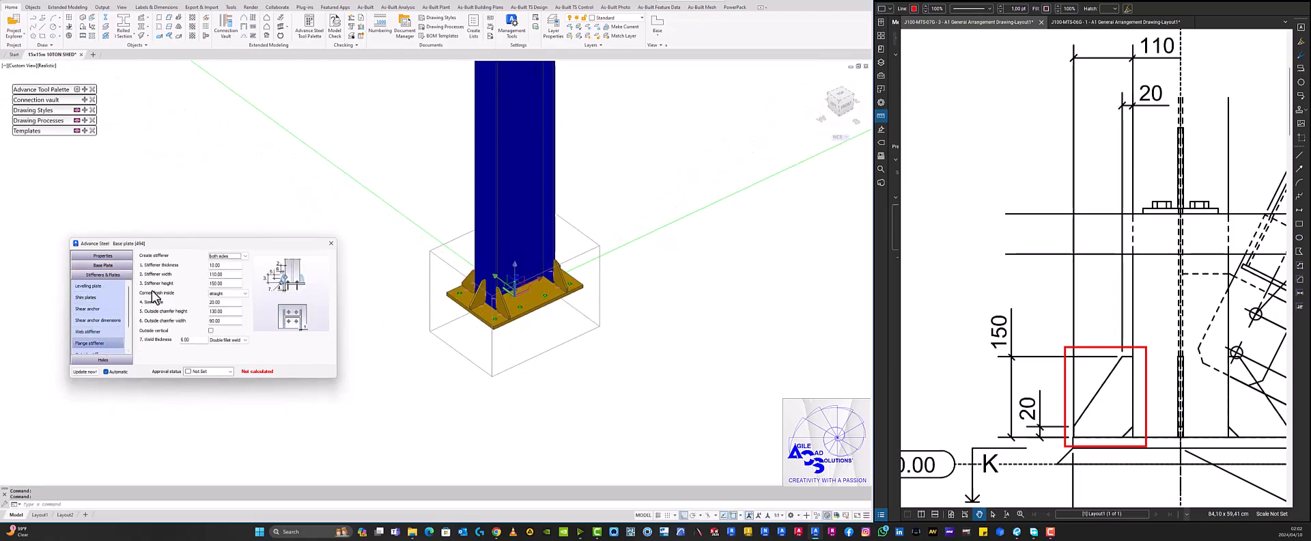
scroll(108, 334, down, 1)
click(102, 322)
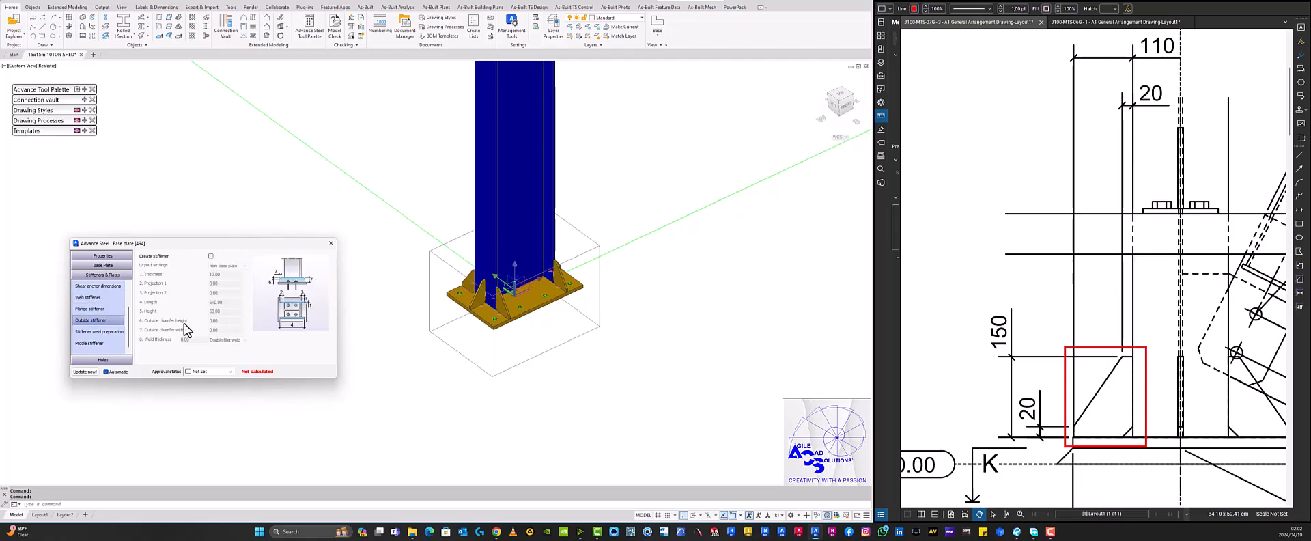
click(105, 333)
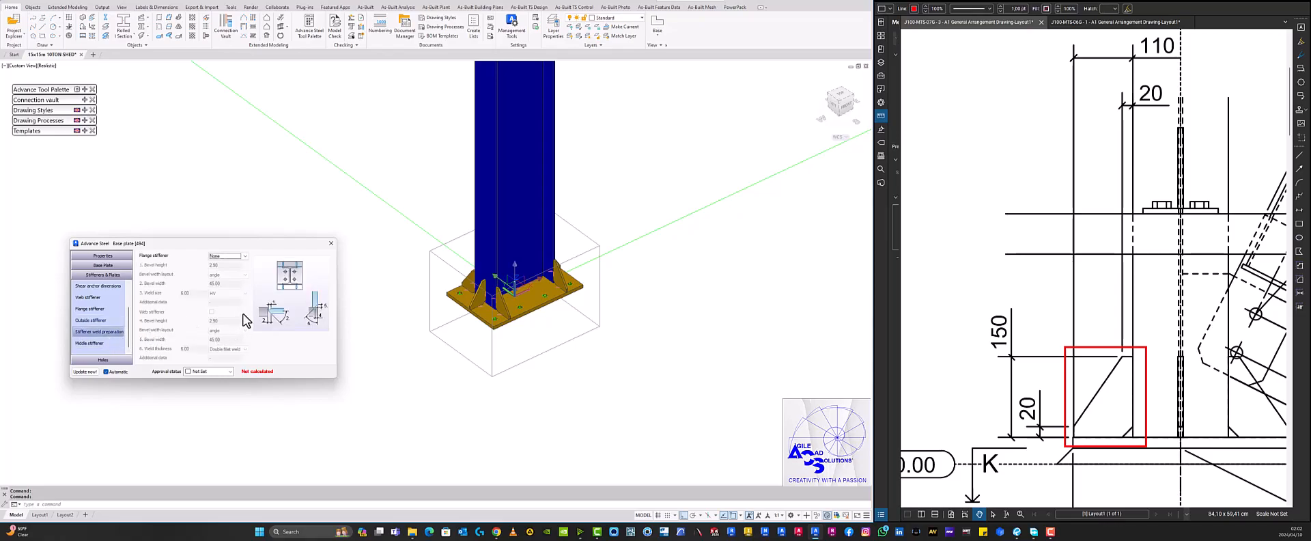
click(97, 343)
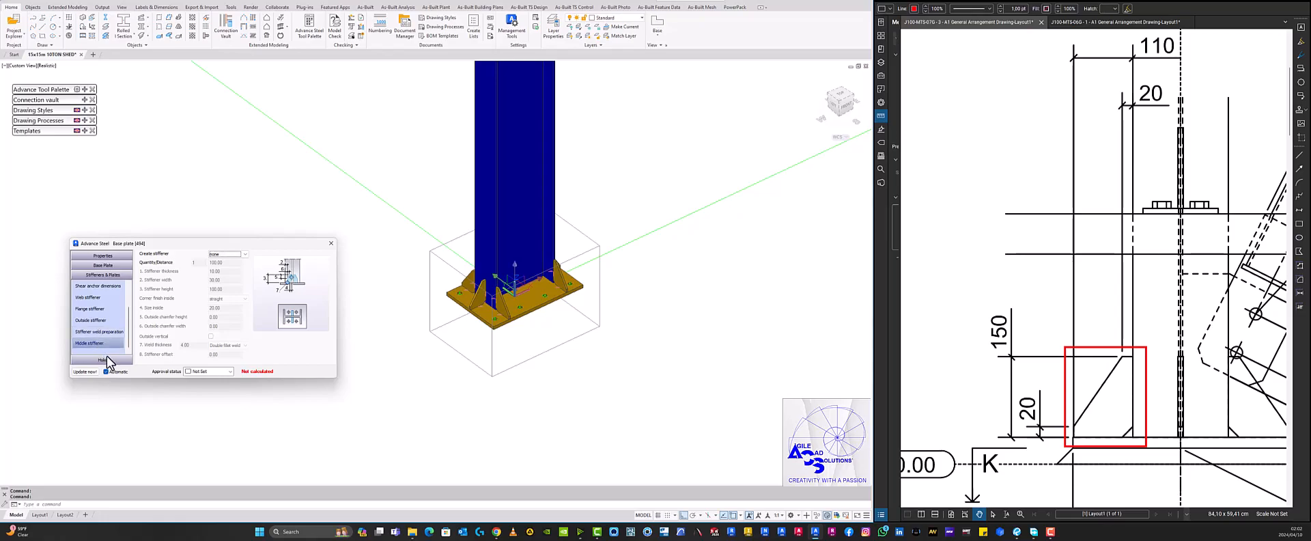
Open the base plate's hole settings and examine the hole layout in section K-K.
click(104, 359)
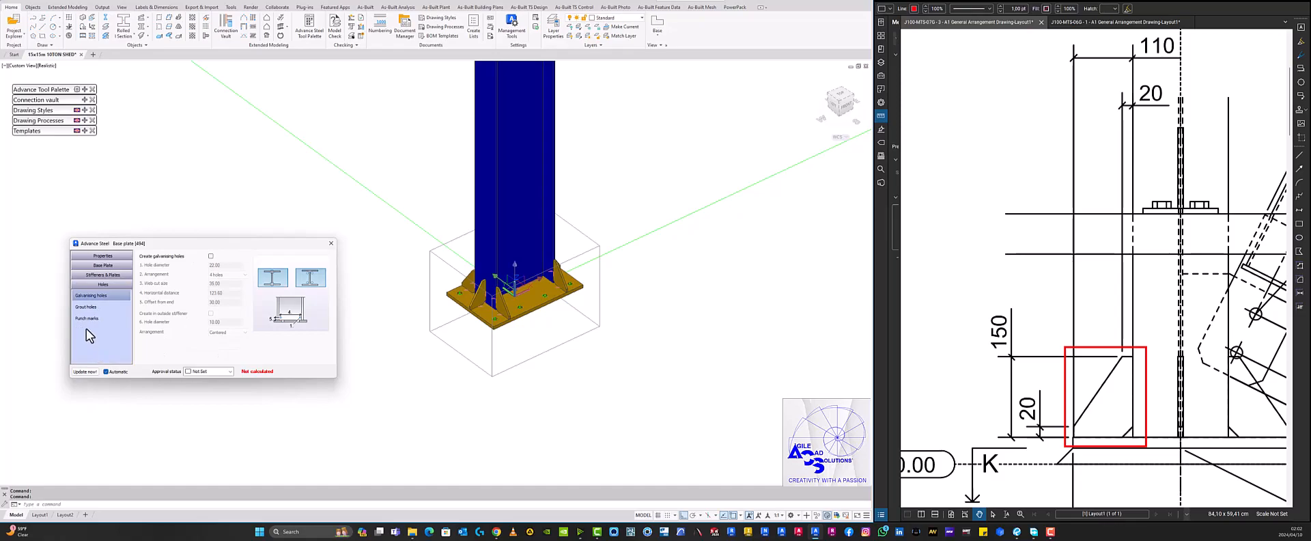
scroll(66, 308, up, 4)
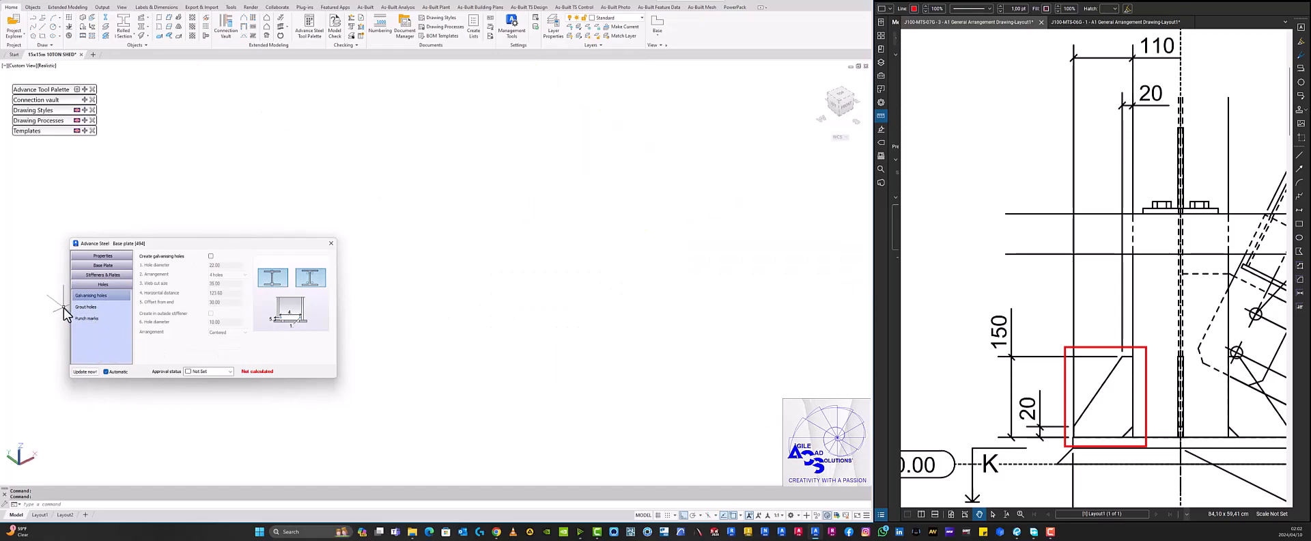
scroll(66, 307, up, 1)
scroll(482, 314, down, 5)
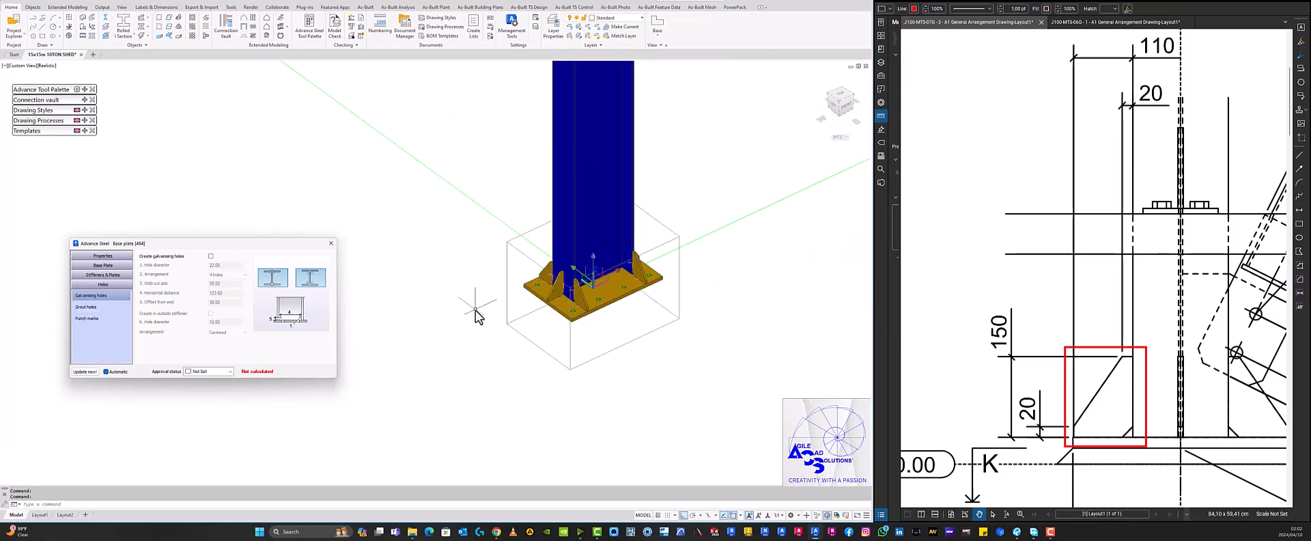
scroll(1059, 314, down, 4)
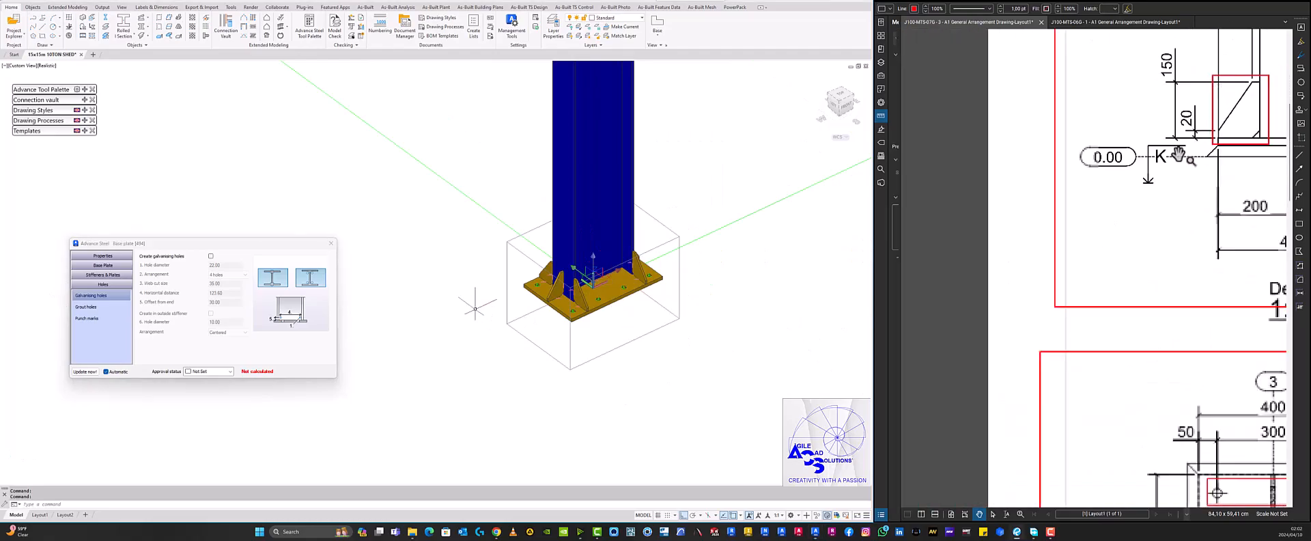
drag(1155, 272, 1045, 130)
scroll(1045, 131, up, 1)
mouse_move(1088, 318)
mouse_down()
mouse_move(1009, 213)
mouse_move(1013, 250)
mouse_up()
scroll(1013, 250, up, 1)
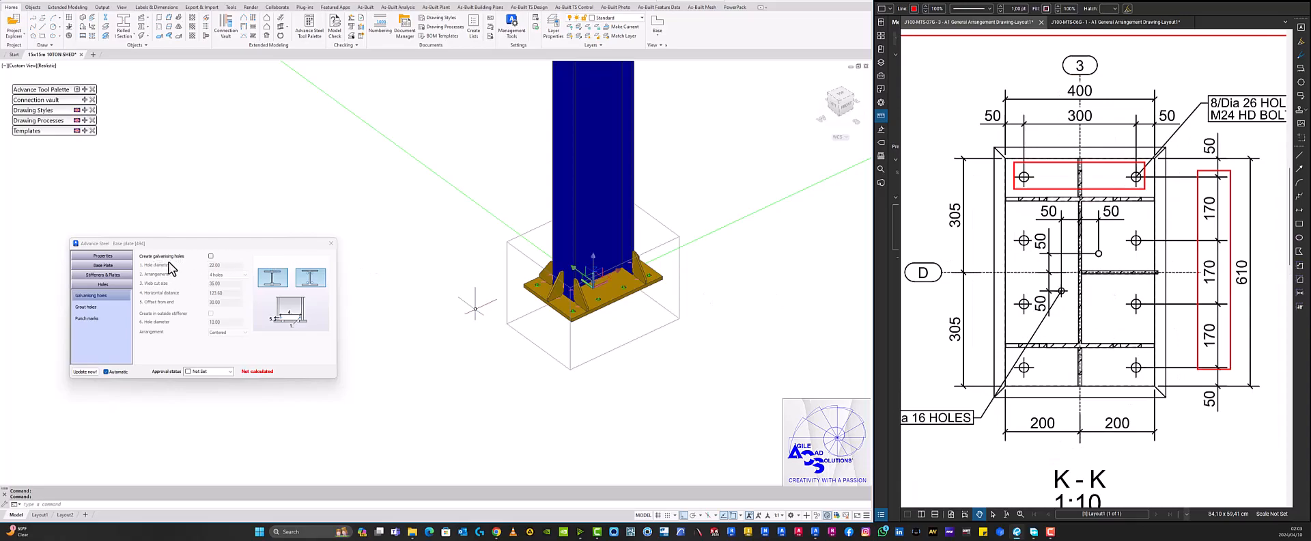
Try 16 mm galvanizing holes in the base plate with the centred, diagonal and web hole arrangements, and turn them off.
click(211, 256)
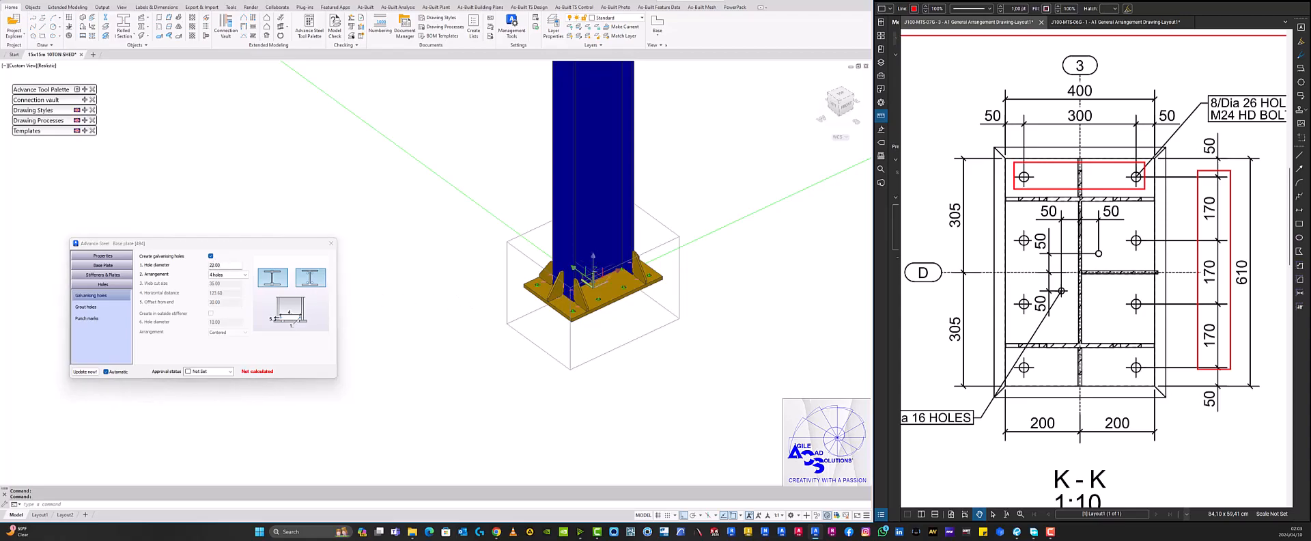
scroll(622, 262, up, 3)
scroll(622, 262, up, 3)
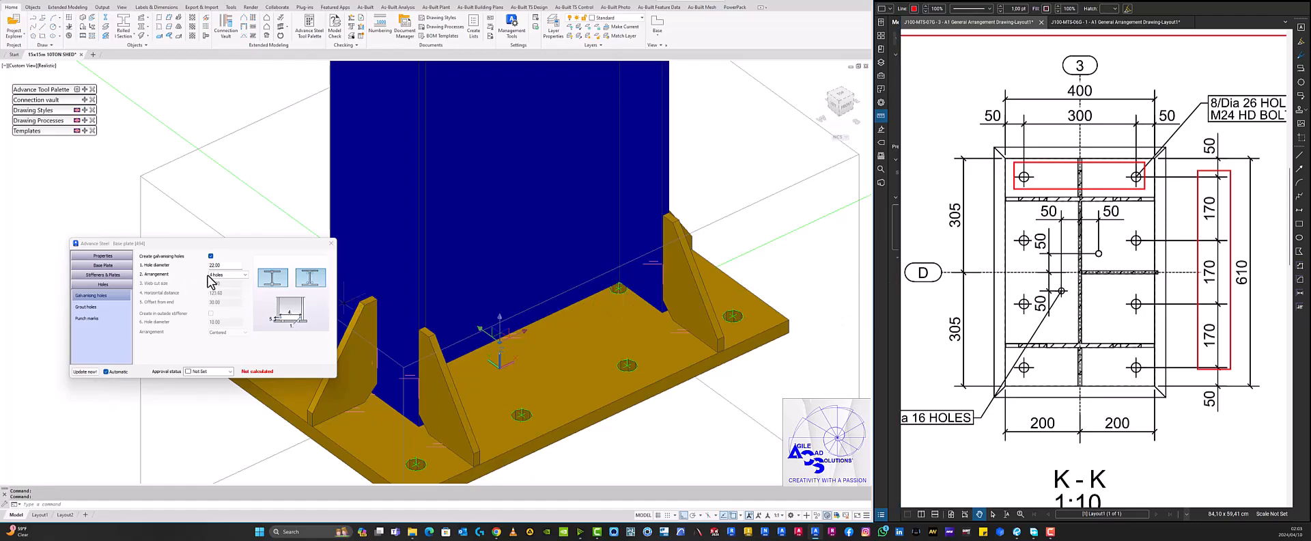
drag(979, 387, 1033, 366)
scroll(1033, 366, up, 3)
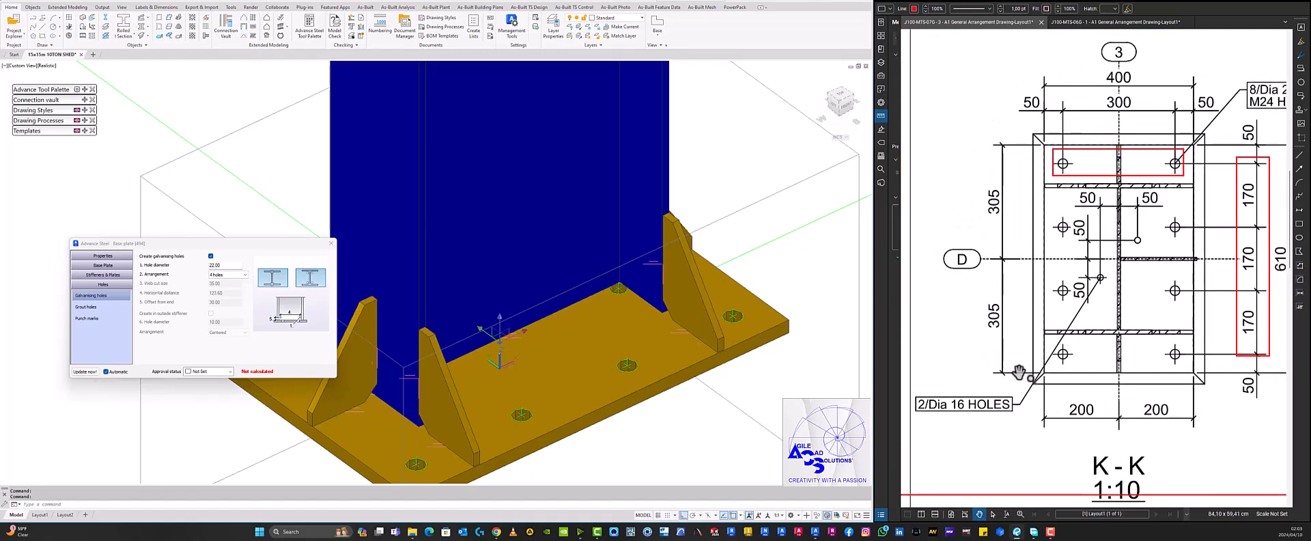
double_click(226, 265)
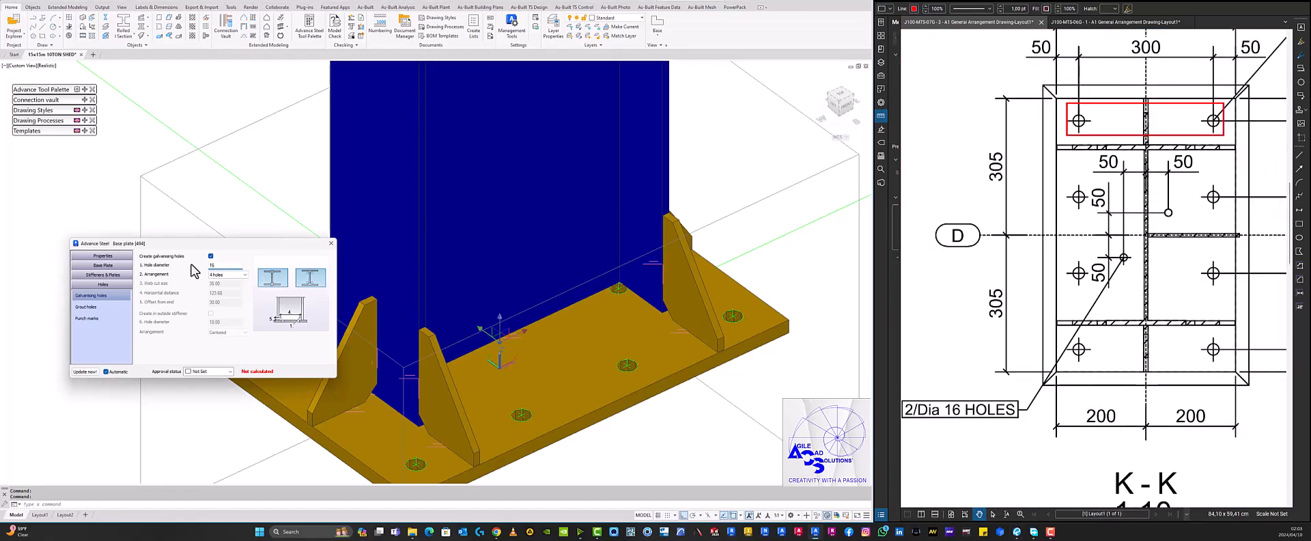
click(236, 275)
click(231, 275)
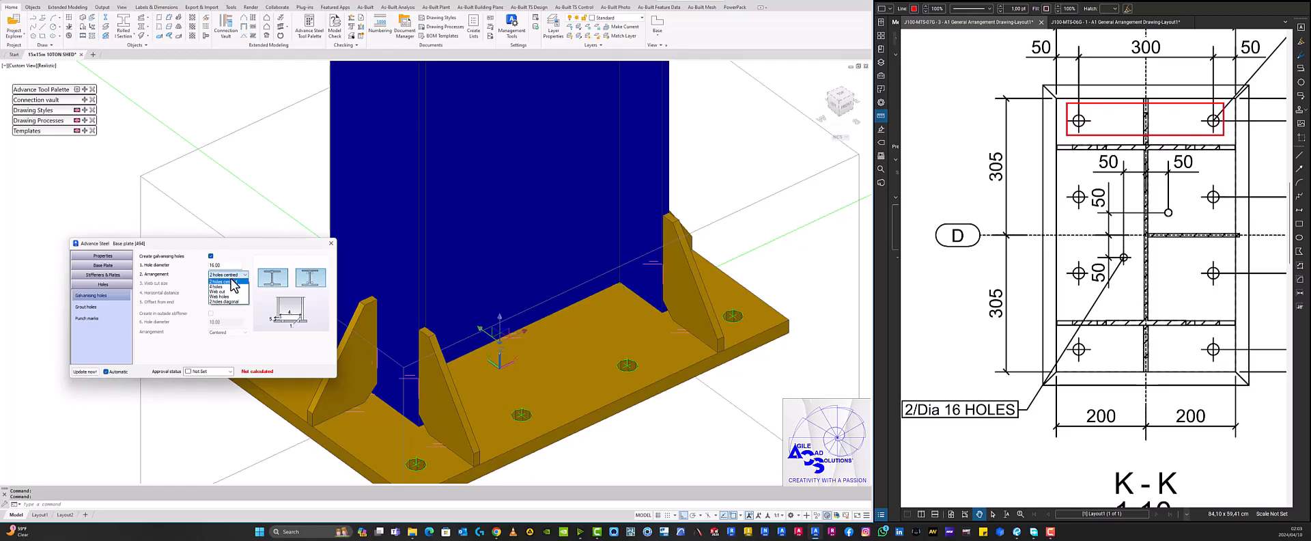
click(228, 301)
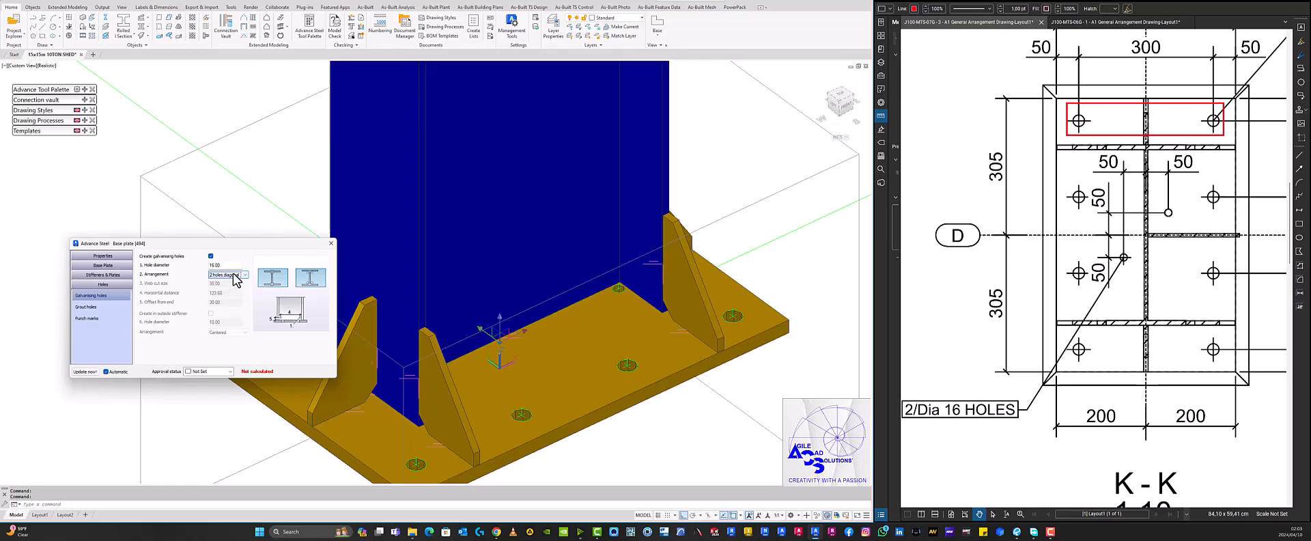
click(235, 277)
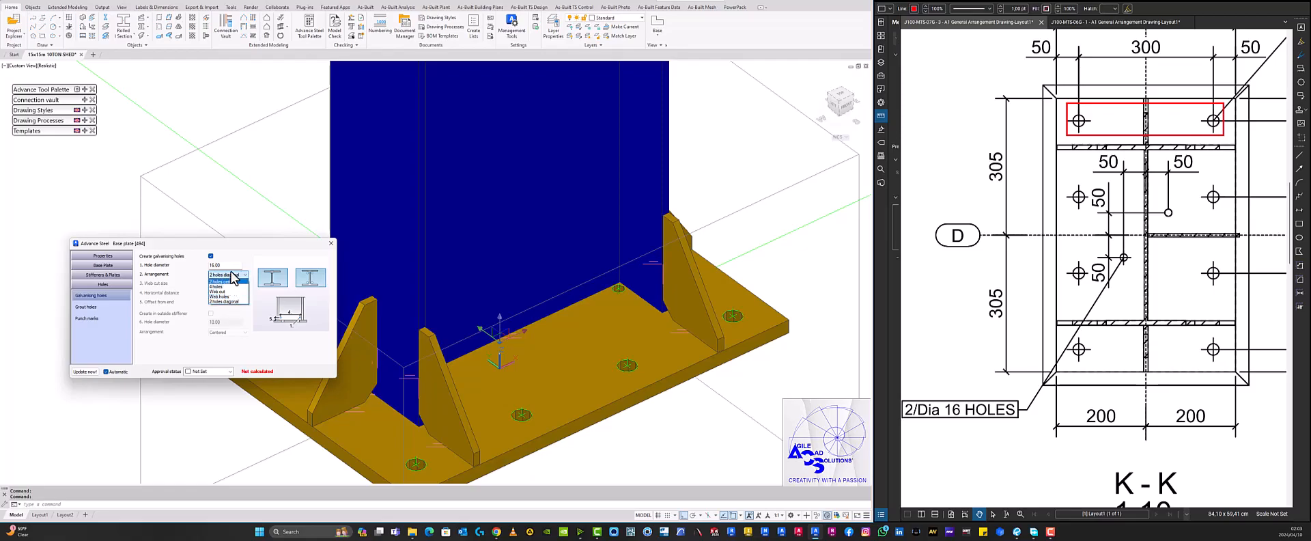
click(222, 296)
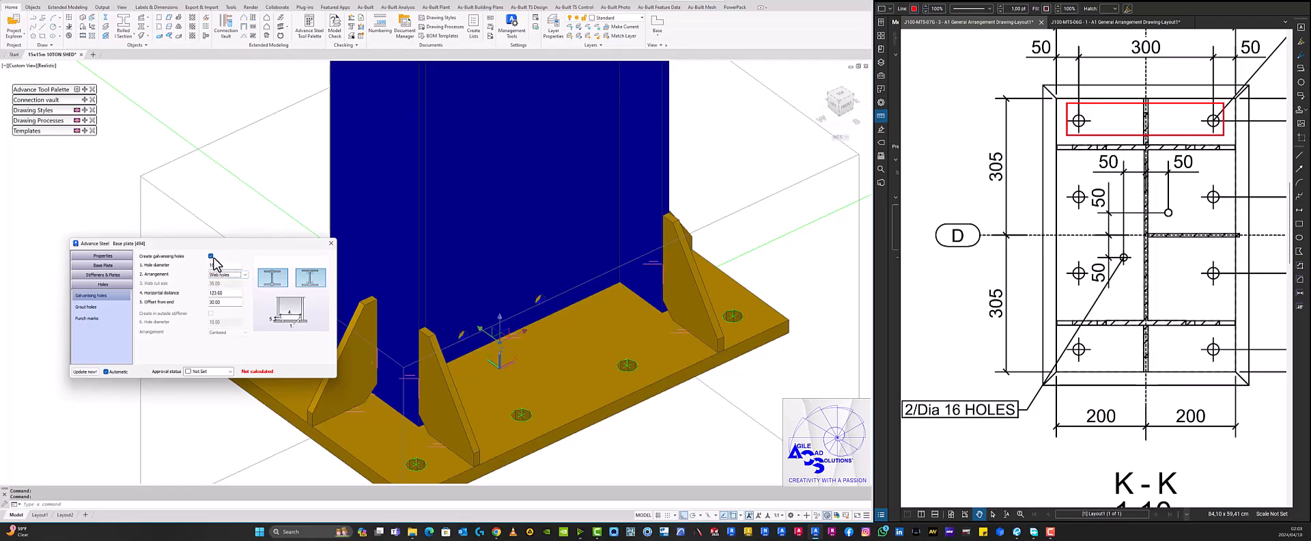
click(211, 256)
Try grout holes in the base plate, review the punch mark settings, and turn the grout holes off.
click(106, 307)
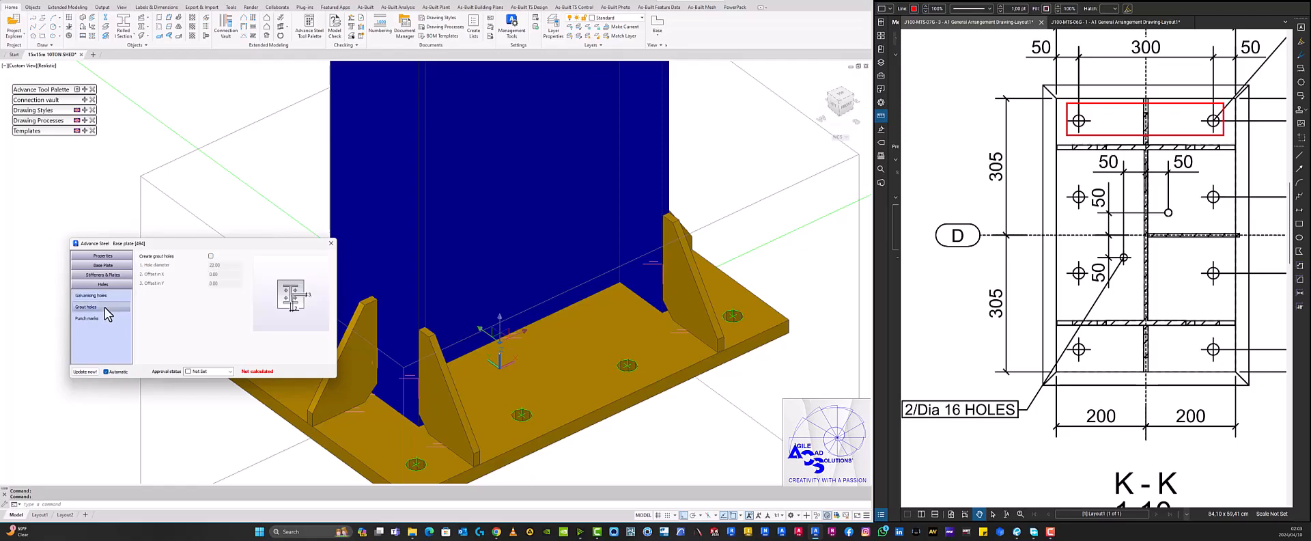
click(211, 257)
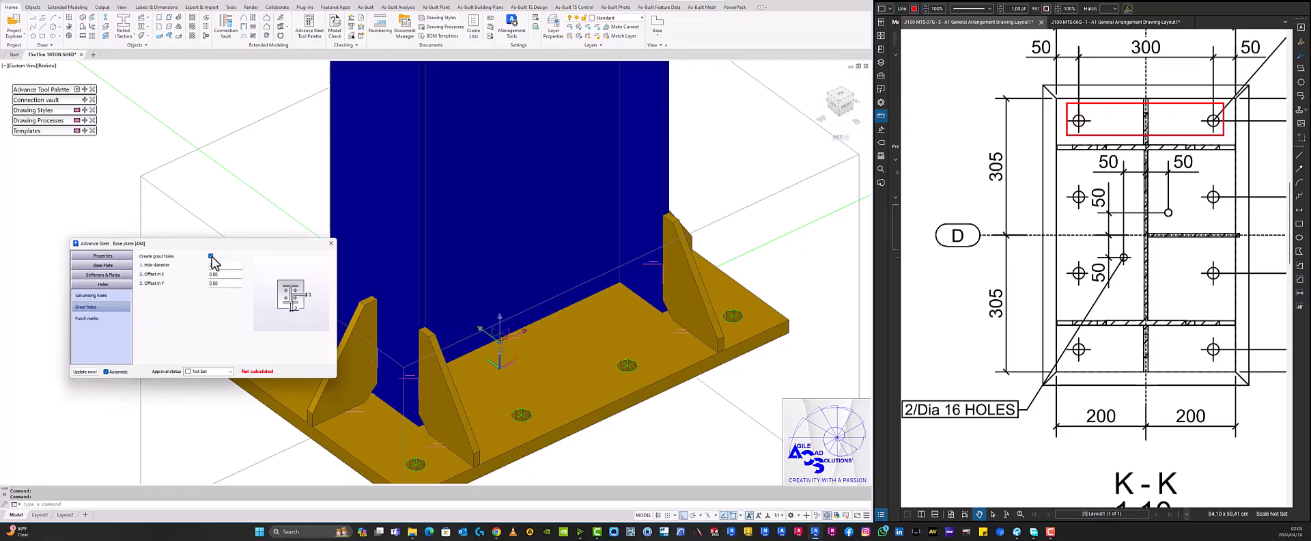
drag(220, 265, 199, 261)
click(222, 275)
click(107, 318)
click(95, 307)
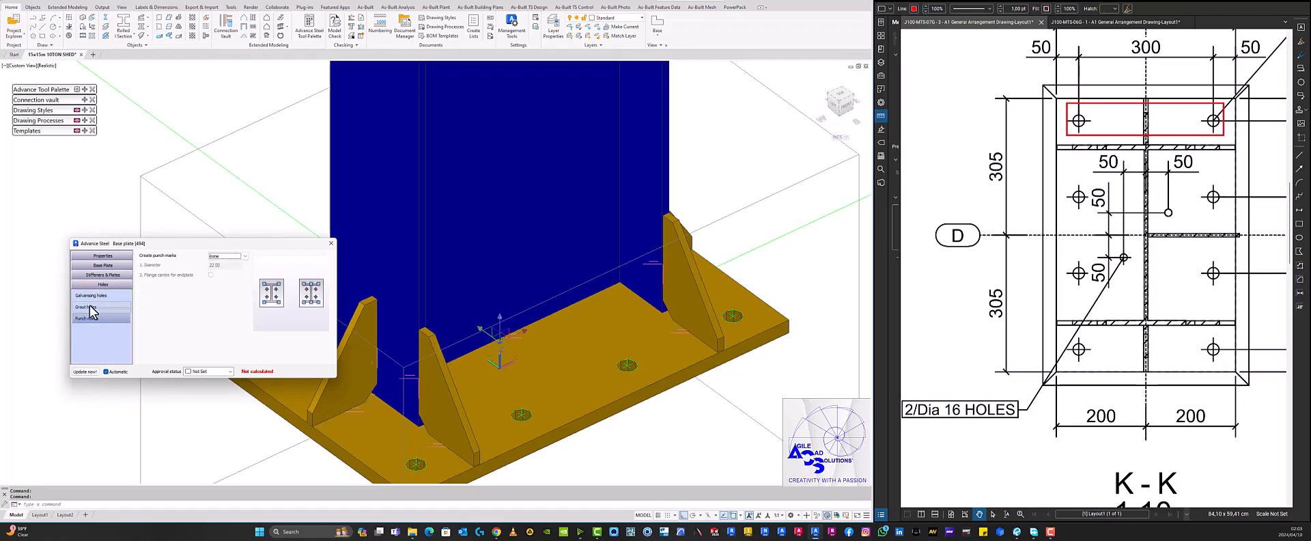
click(210, 256)
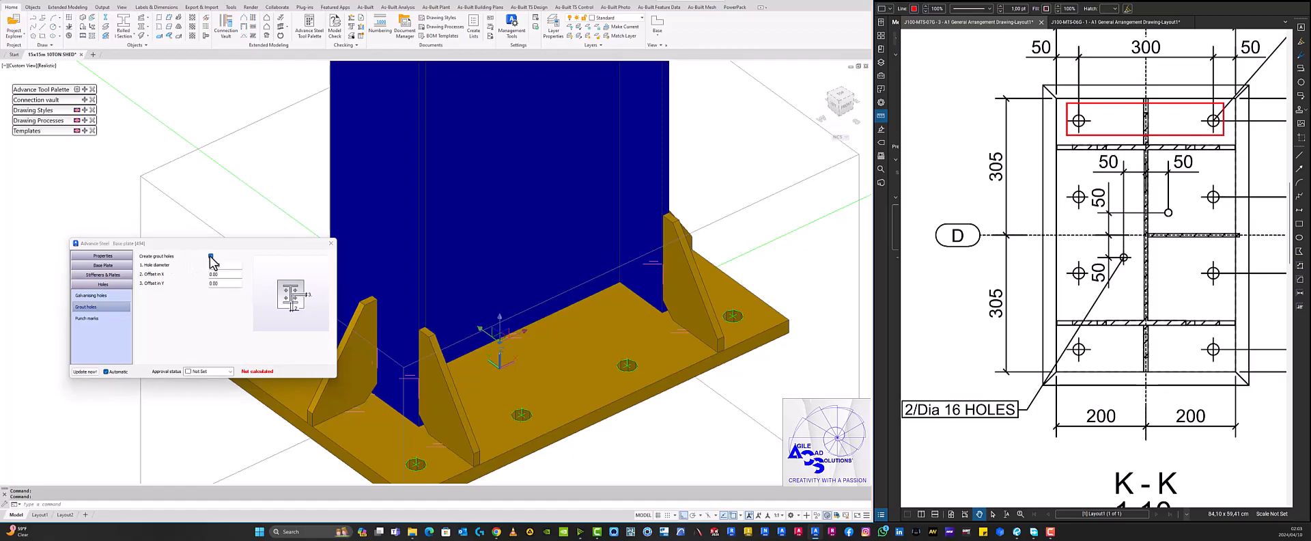
click(99, 295)
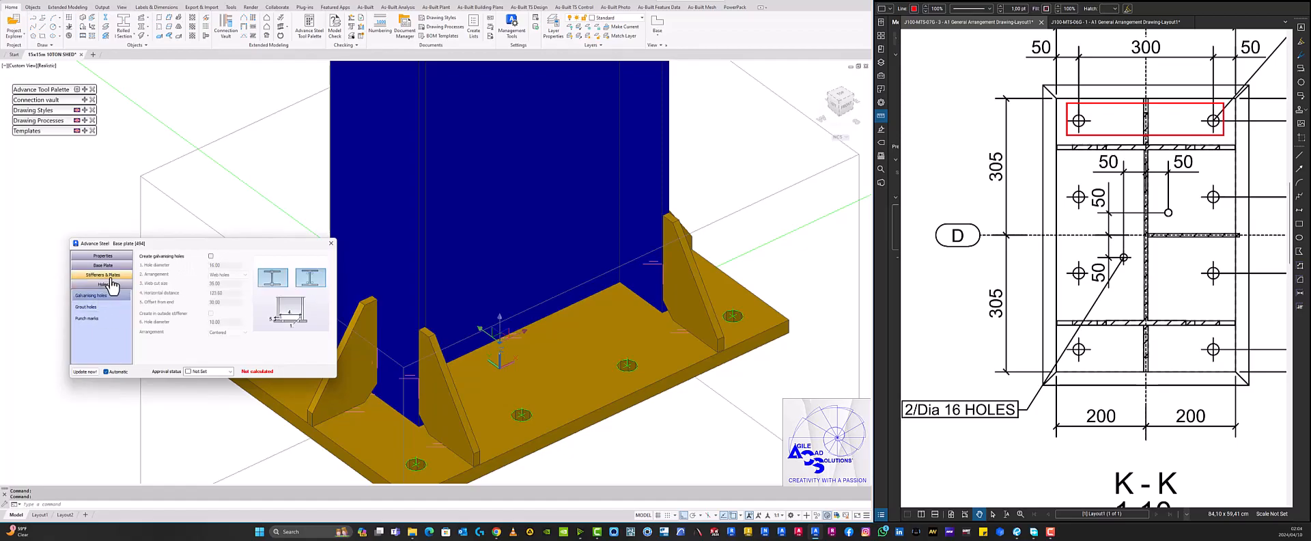
Return to the base plate connection's general properties and close its settings.
click(112, 256)
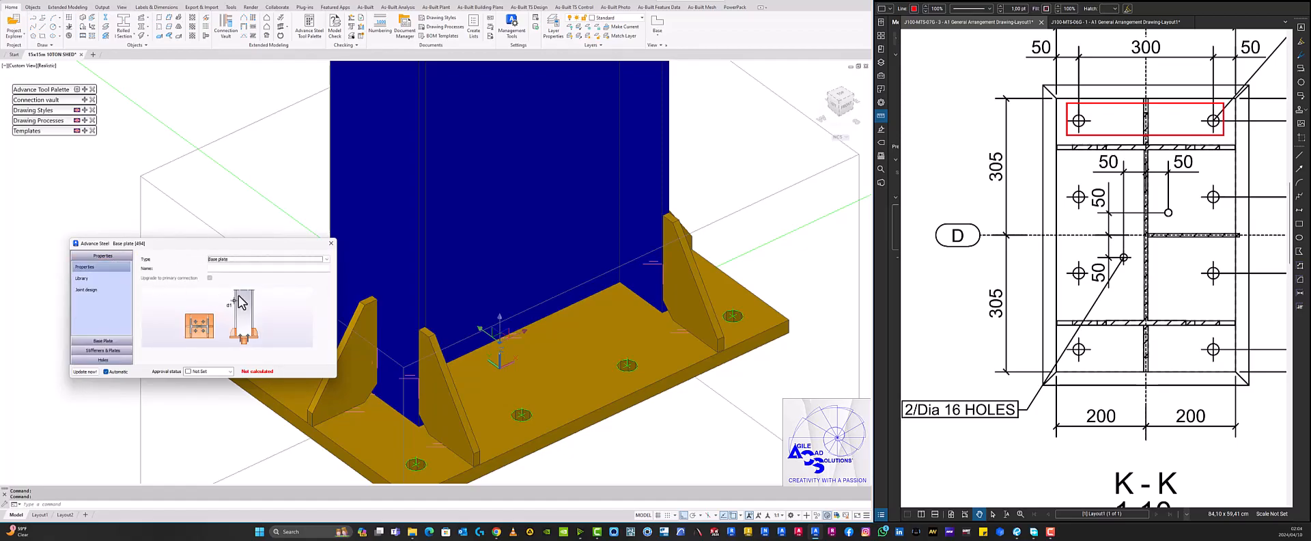
scroll(587, 264, down, 4)
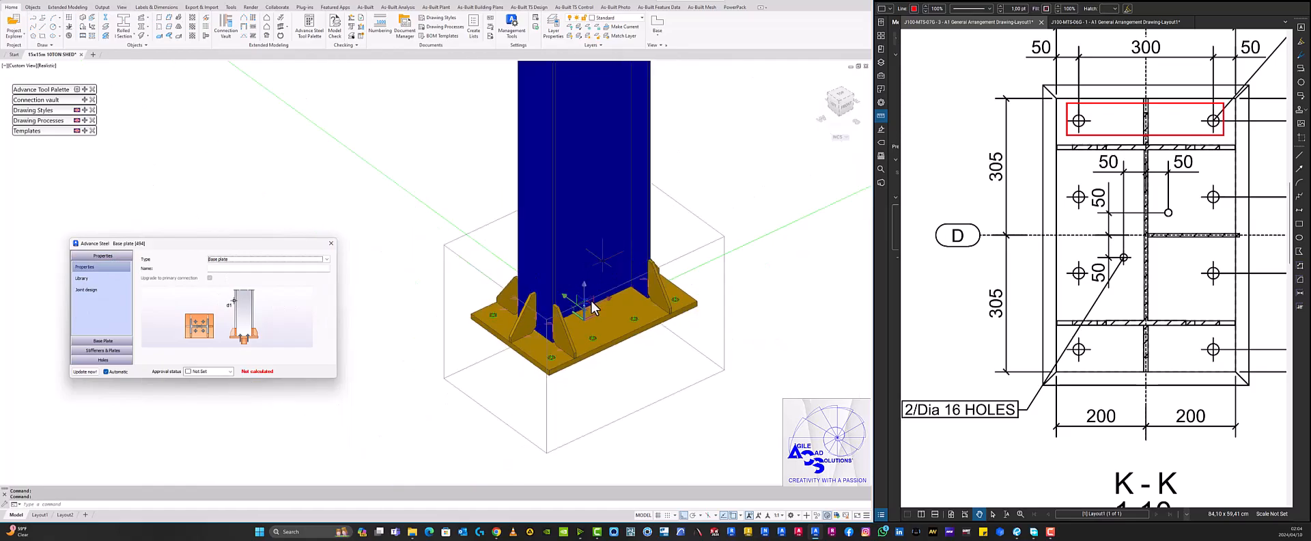
scroll(592, 307, down, 5)
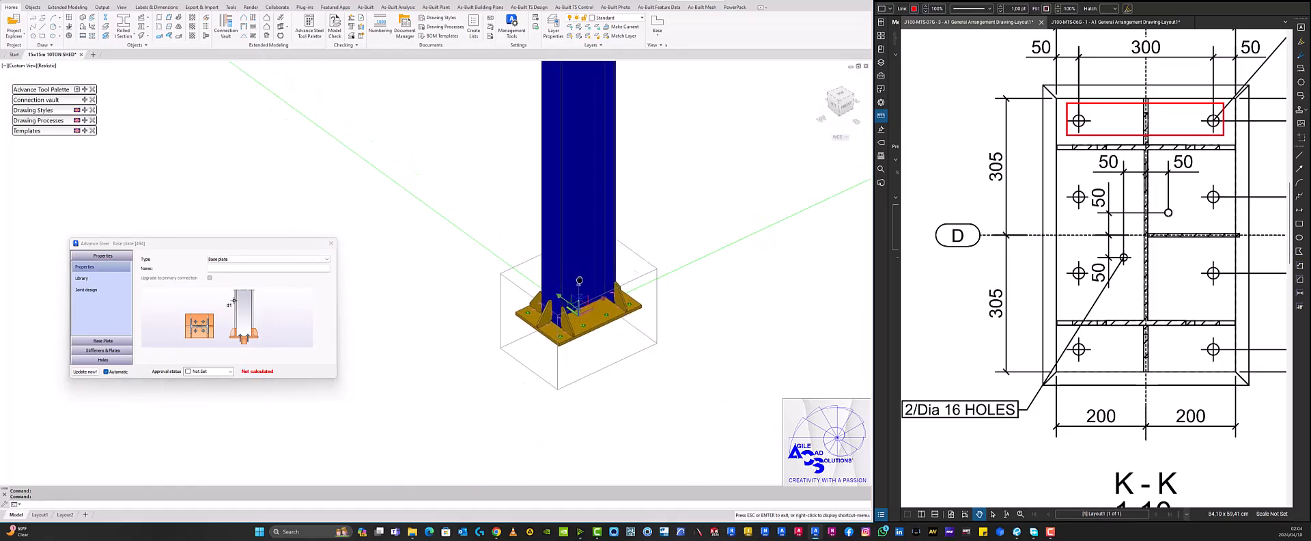
scroll(579, 281, down, 6)
scroll(475, 353, down, 6)
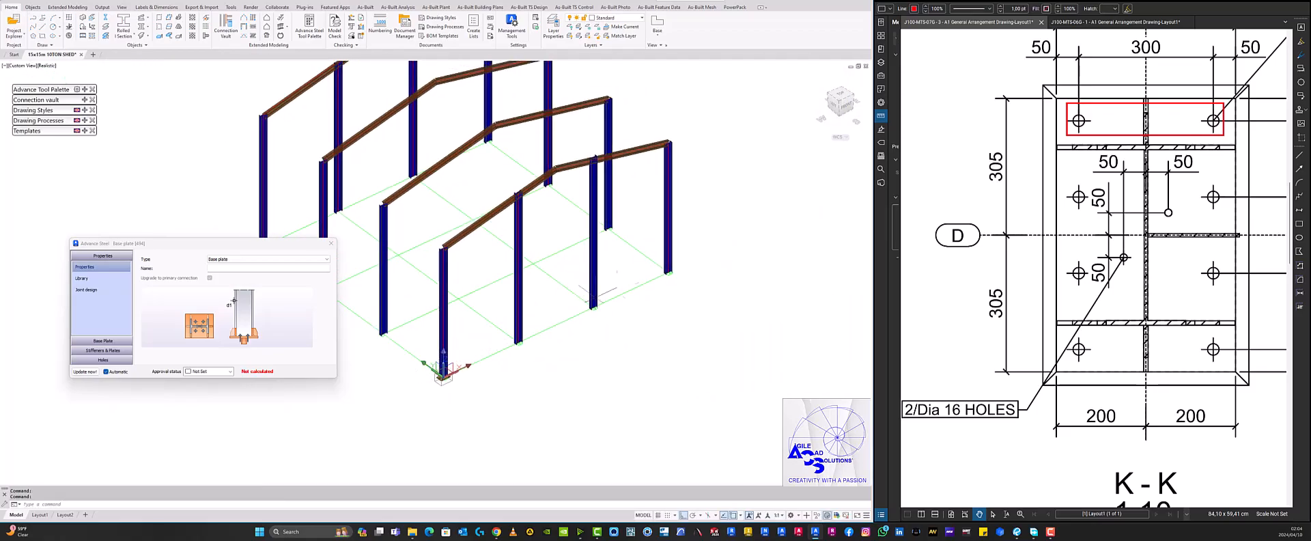
click(332, 243)
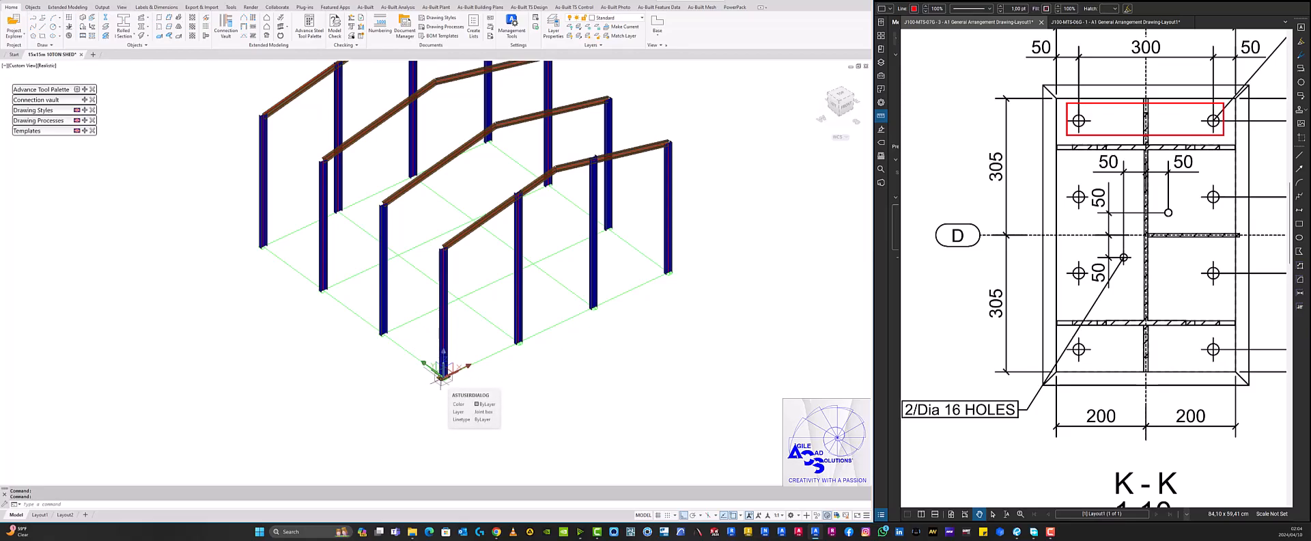
Propagate the base plate joint from the front corner column to the frame's matching columns.
scroll(442, 374, up, 8)
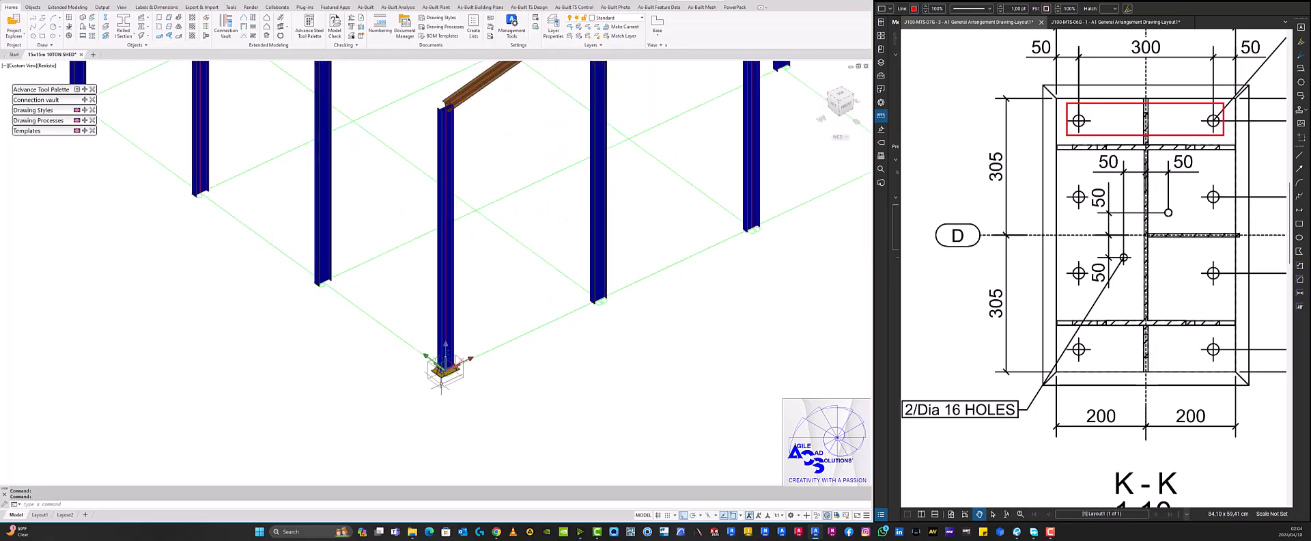
scroll(442, 379, up, 3)
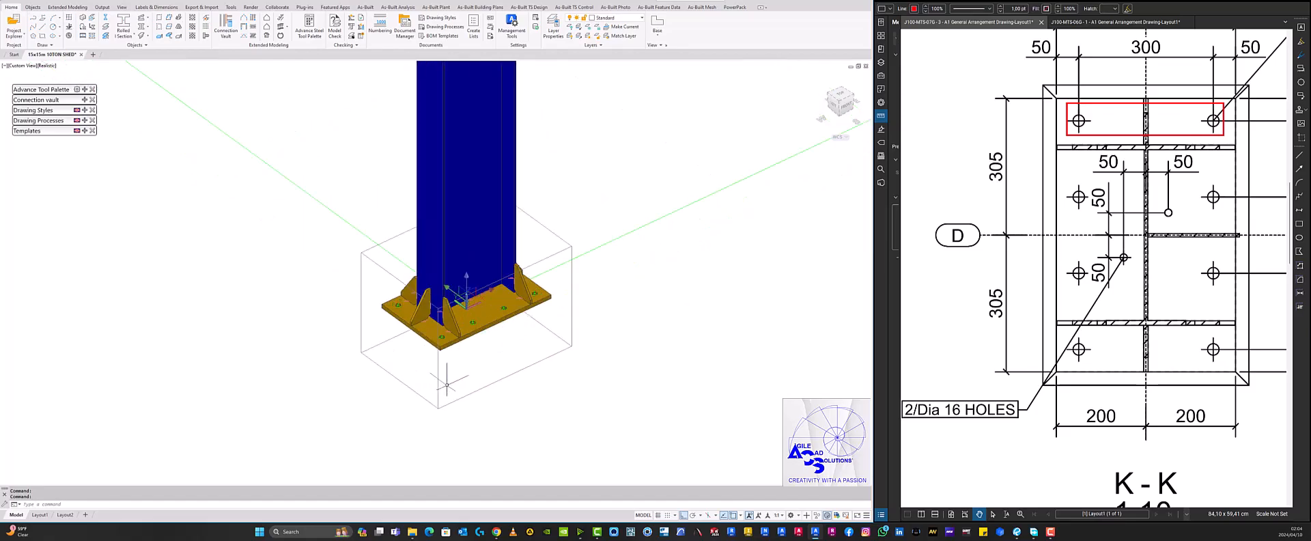
key(Escape)
click(545, 369)
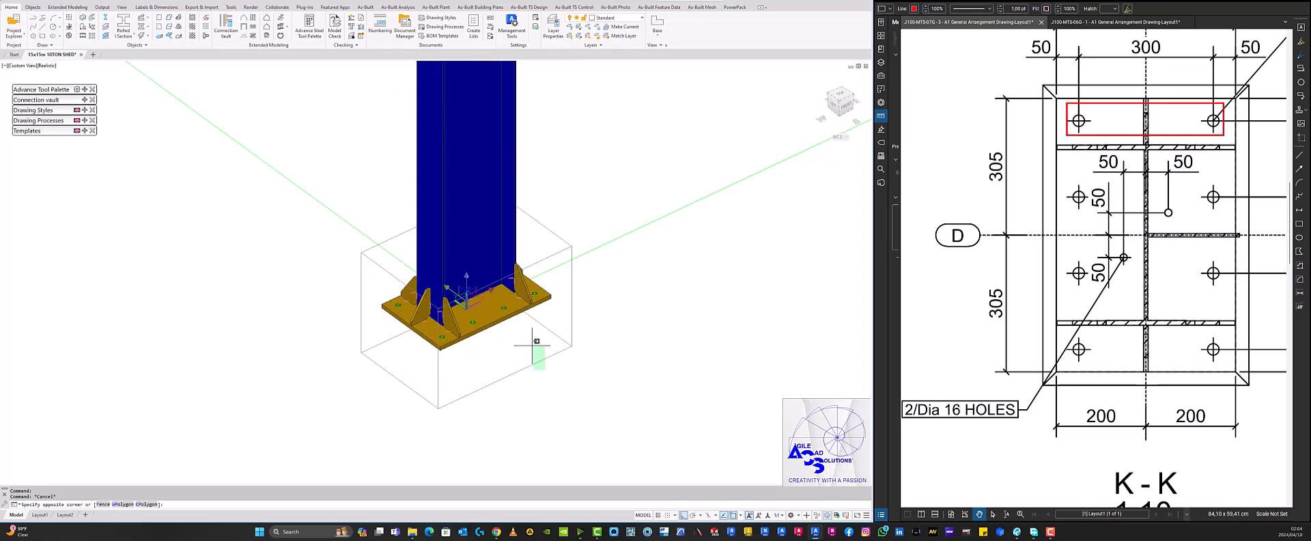
click(532, 345)
right_click(603, 280)
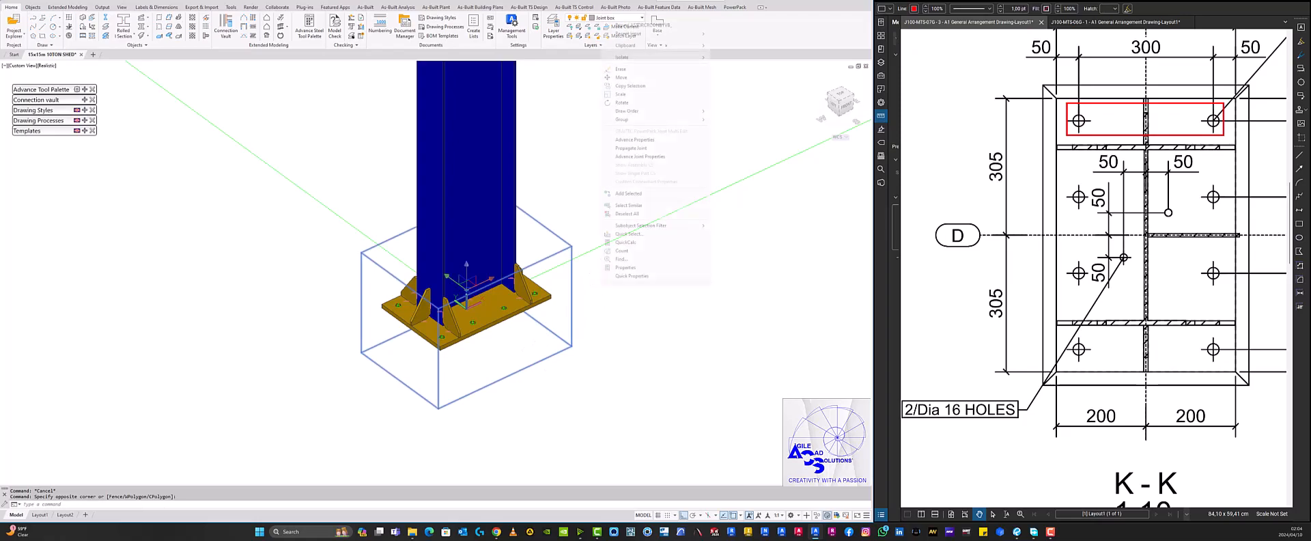
click(630, 148)
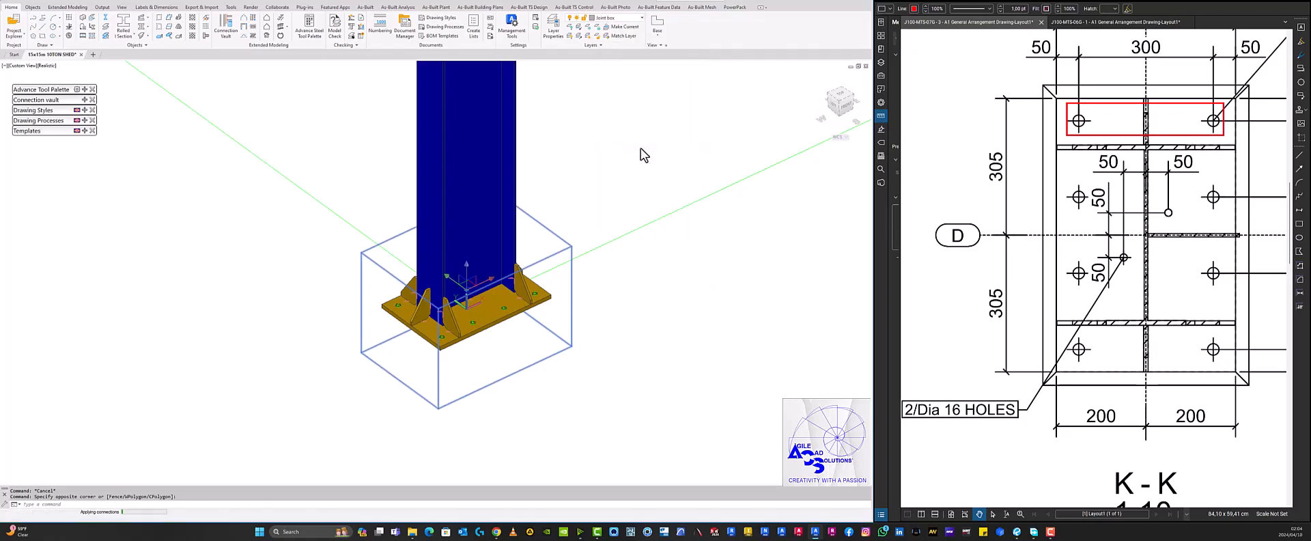
Examine the column bases around the whole frame, including the rear gable columns, for propagated base plates.
scroll(269, 437, down, 10)
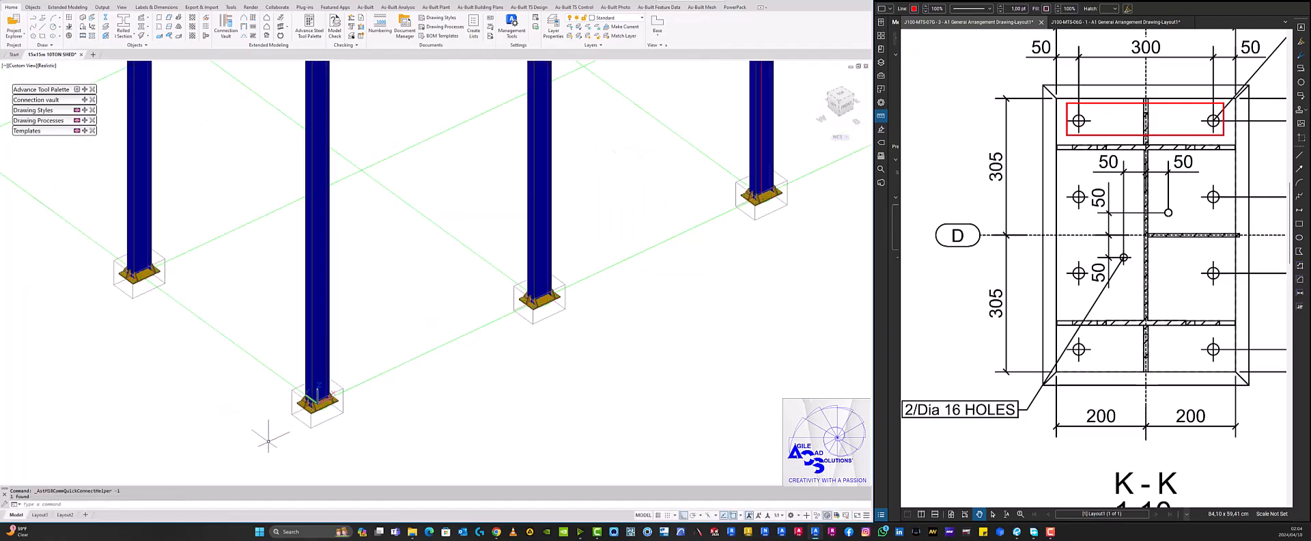
middle_drag(269, 445, 351, 439)
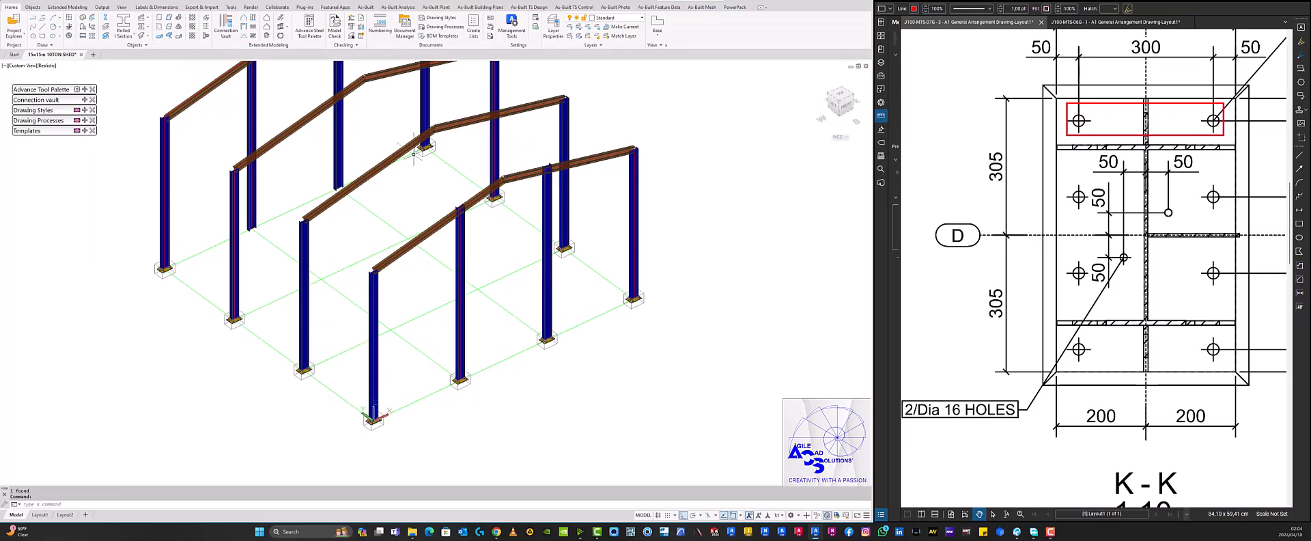
scroll(280, 175, up, 4)
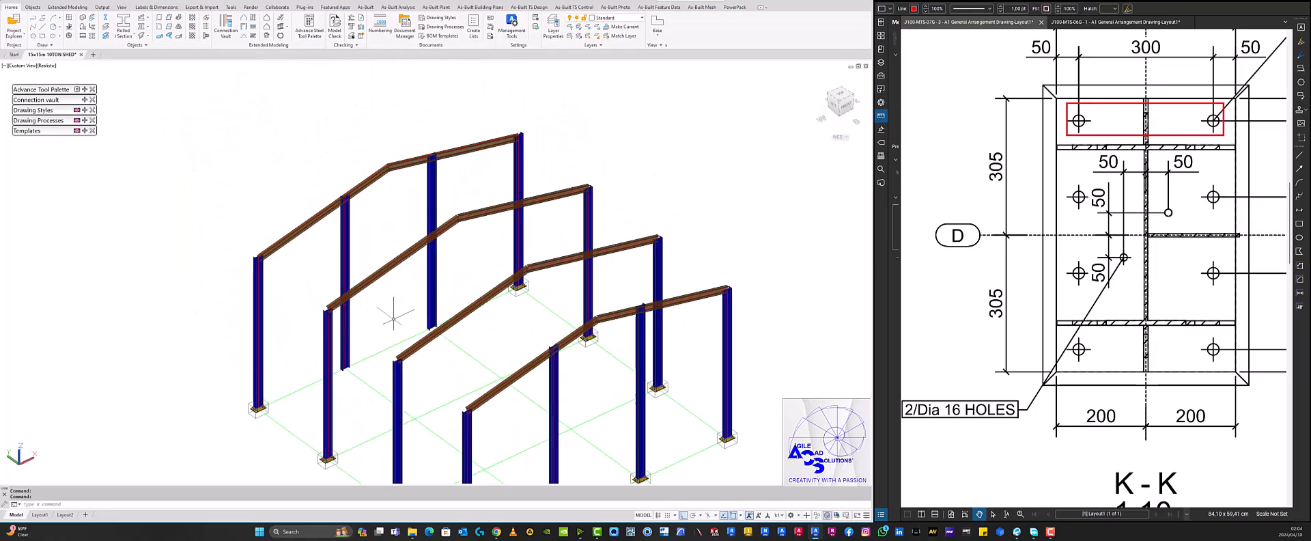
scroll(403, 314, up, 8)
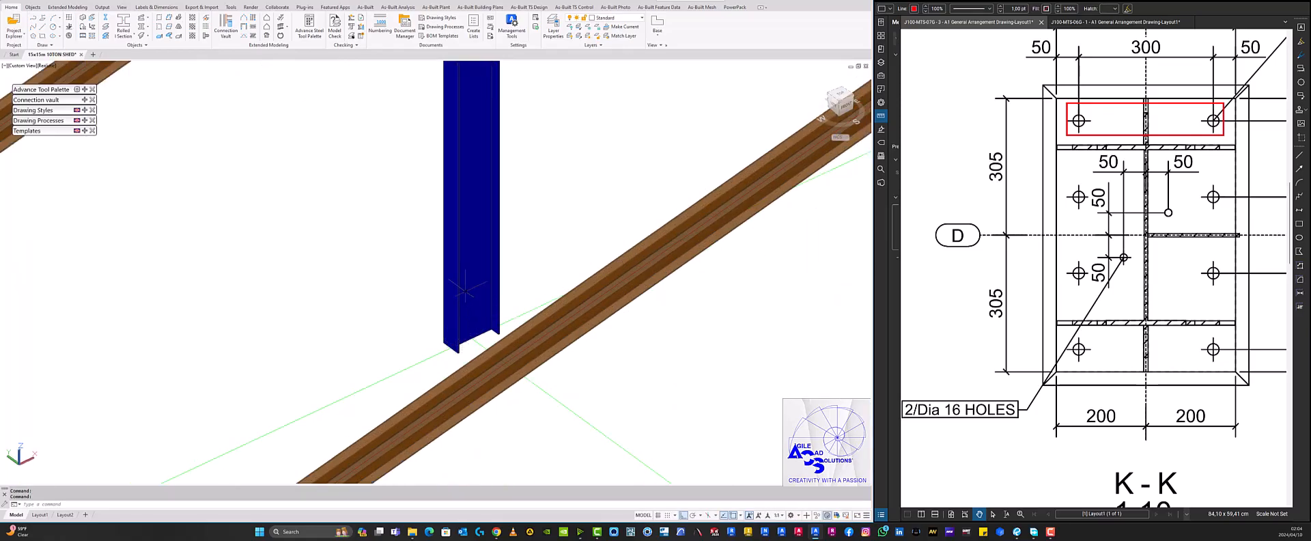
scroll(473, 288, down, 6)
scroll(366, 330, up, 3)
scroll(351, 324, up, 2)
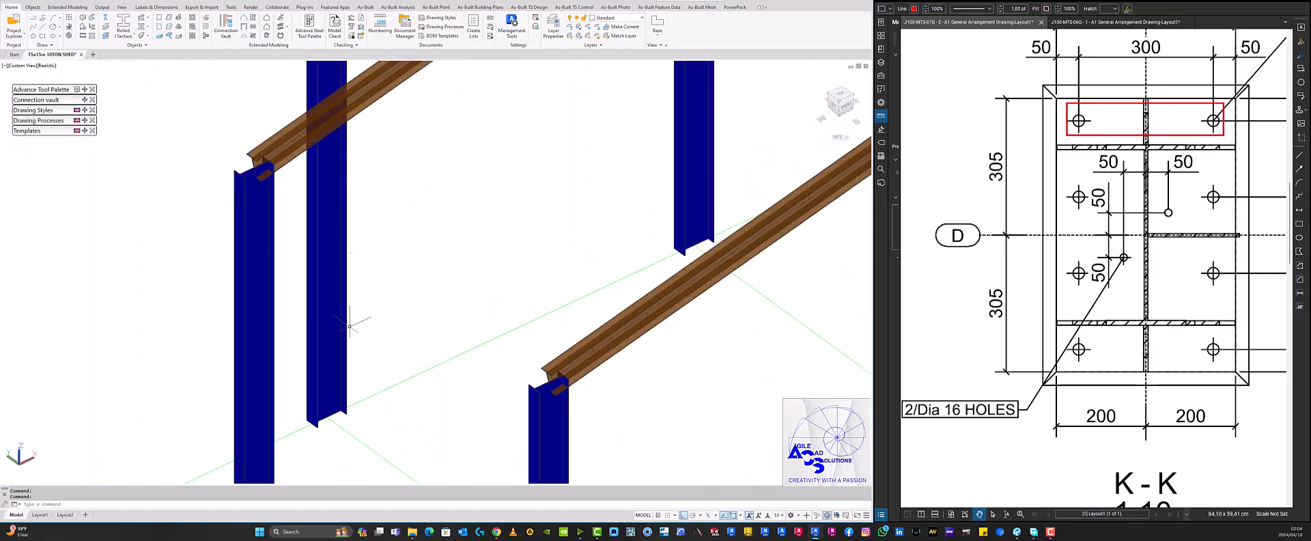
scroll(340, 261, down, 7)
middle_drag(341, 263, 395, 332)
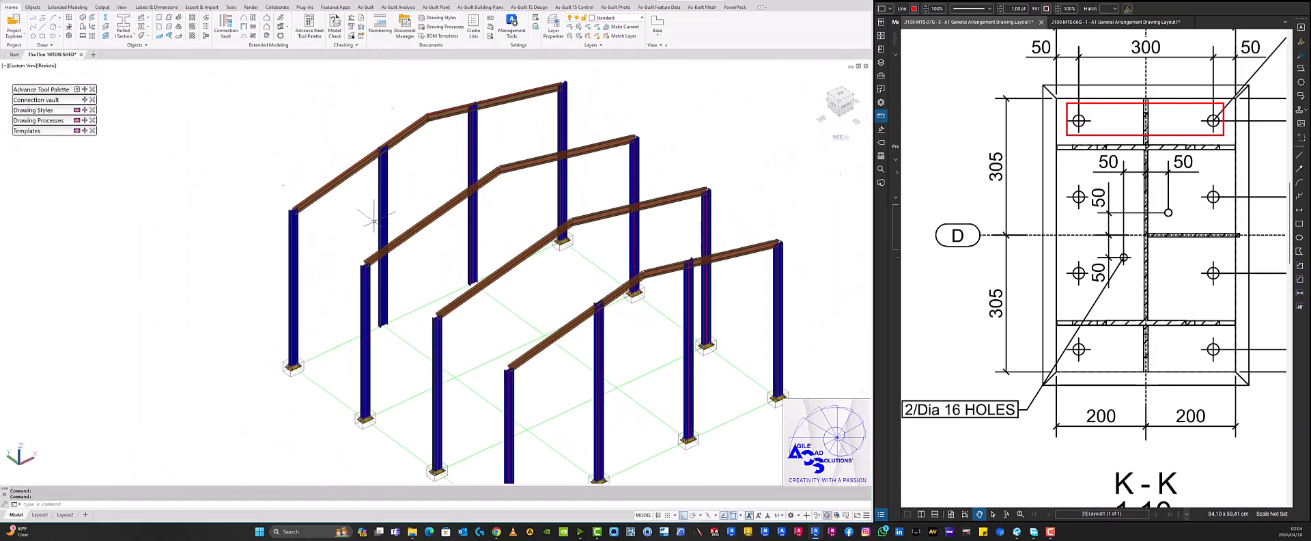
Compare the section and material properties of a rear gable column with those of a neighbouring portal frame column.
scroll(395, 332, up, 5)
double_click(402, 263)
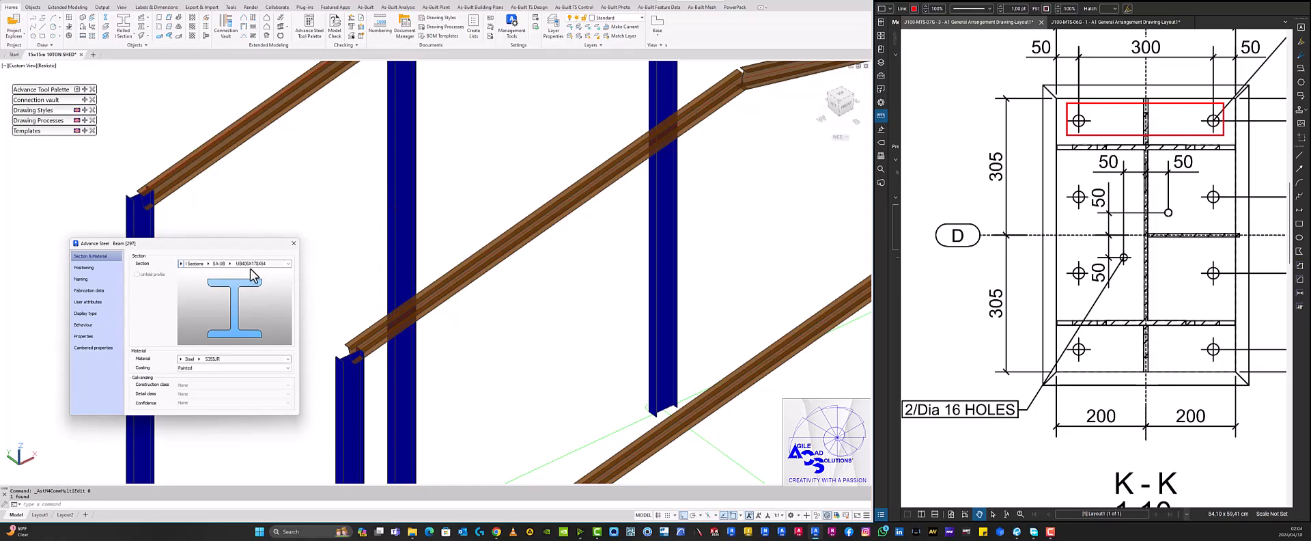
key(Escape)
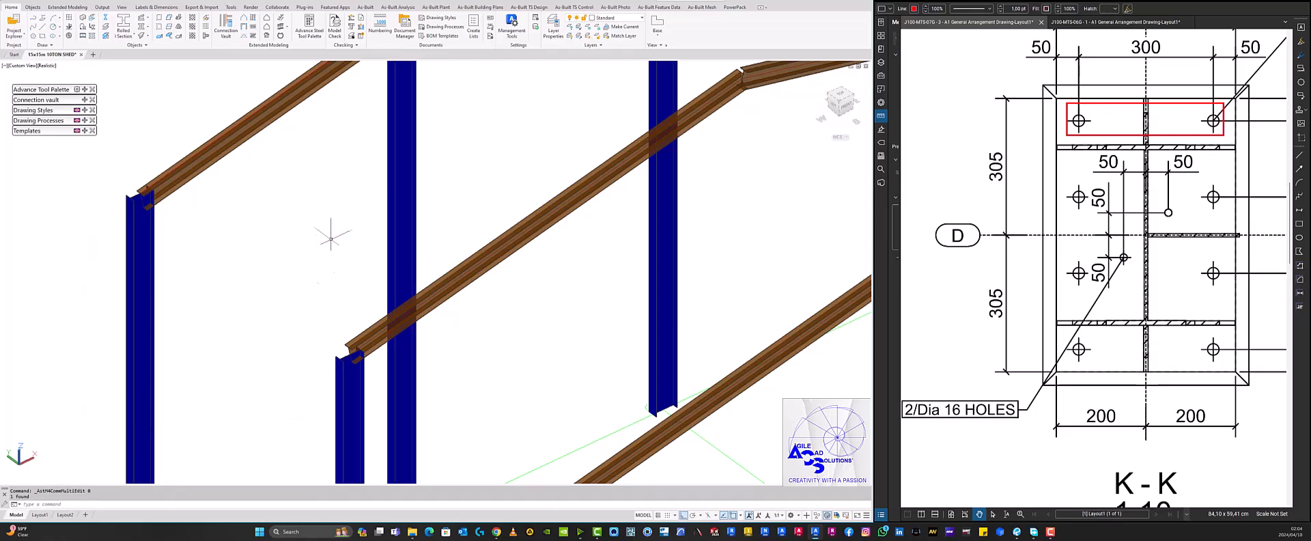
double_click(350, 379)
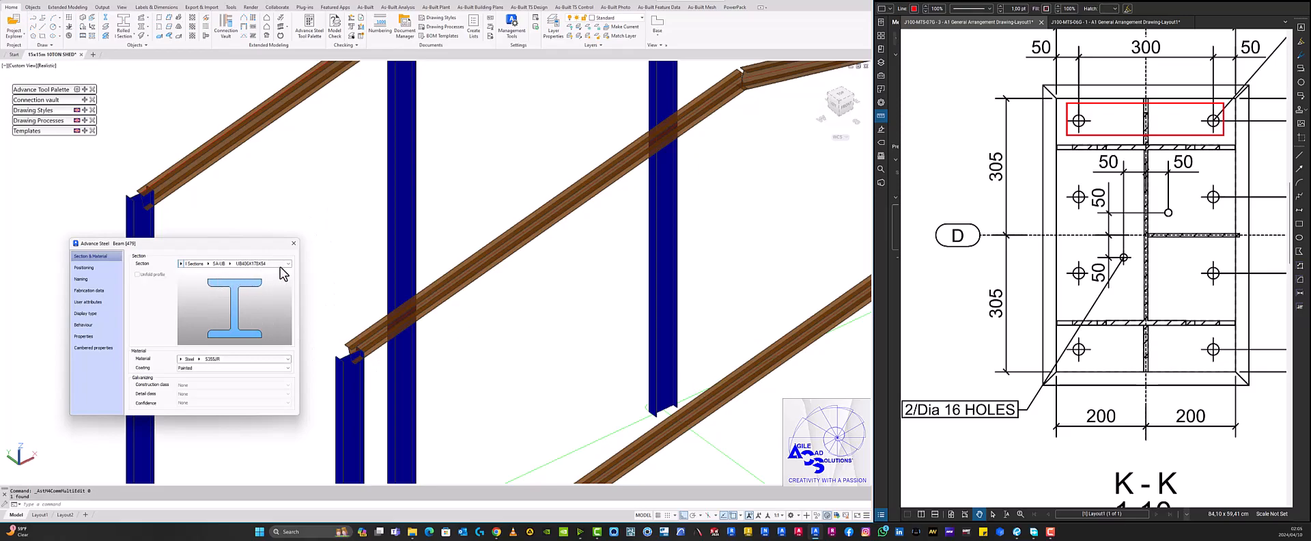
key(Escape)
Look over the propagated base plates across the frame and at a column on the near side.
scroll(494, 263, down, 6)
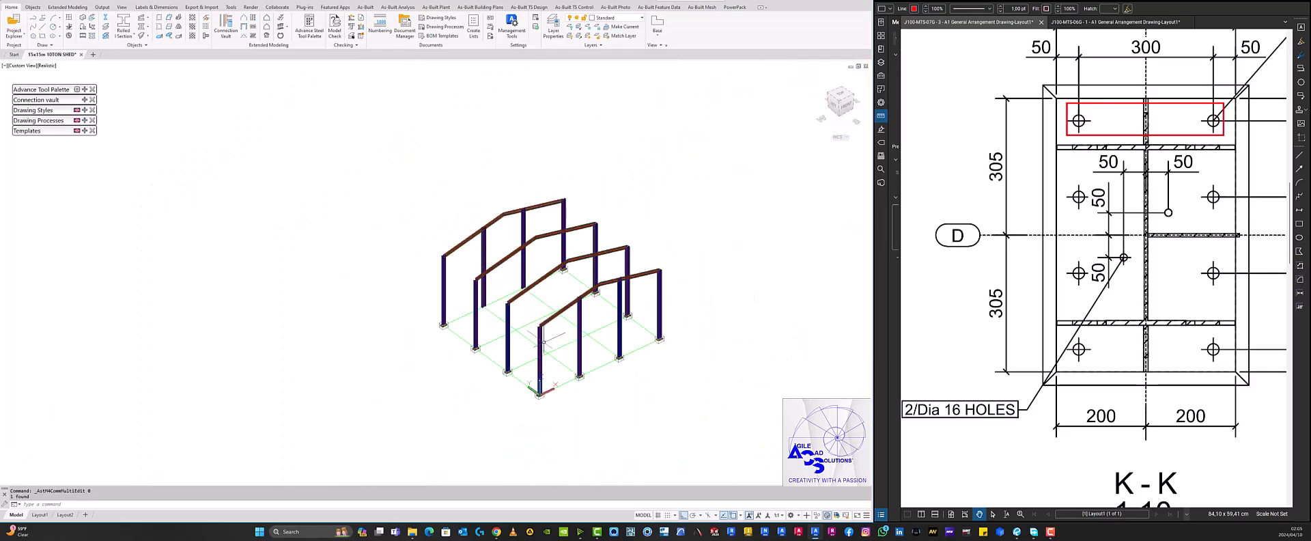
scroll(499, 308, up, 5)
scroll(498, 308, down, 3)
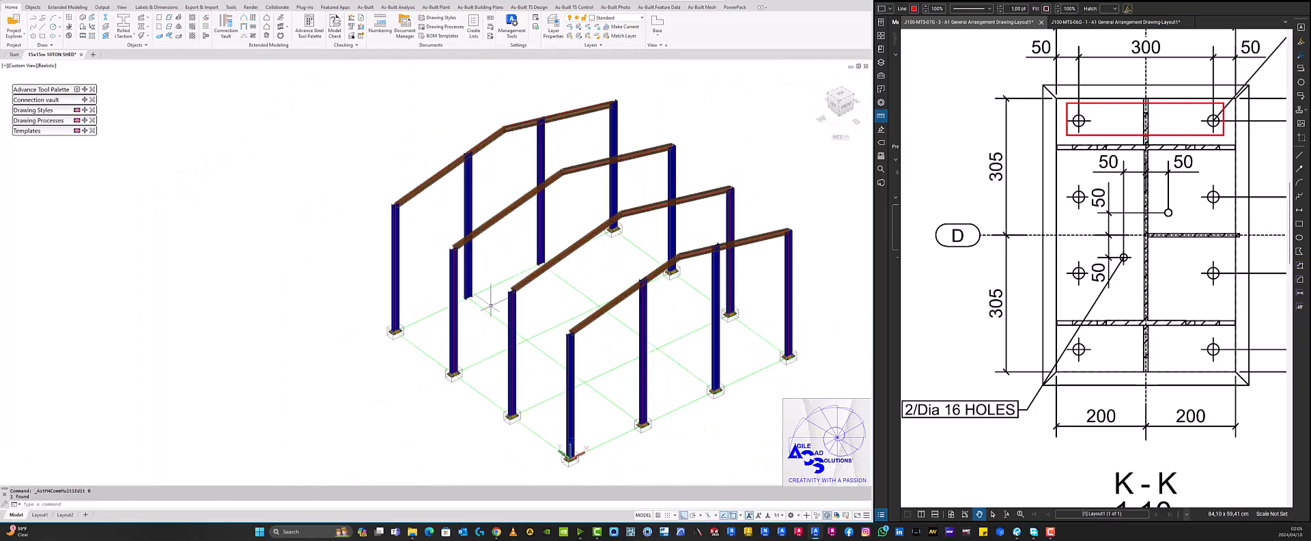
scroll(549, 429, up, 2)
scroll(536, 435, down, 3)
scroll(519, 428, up, 3)
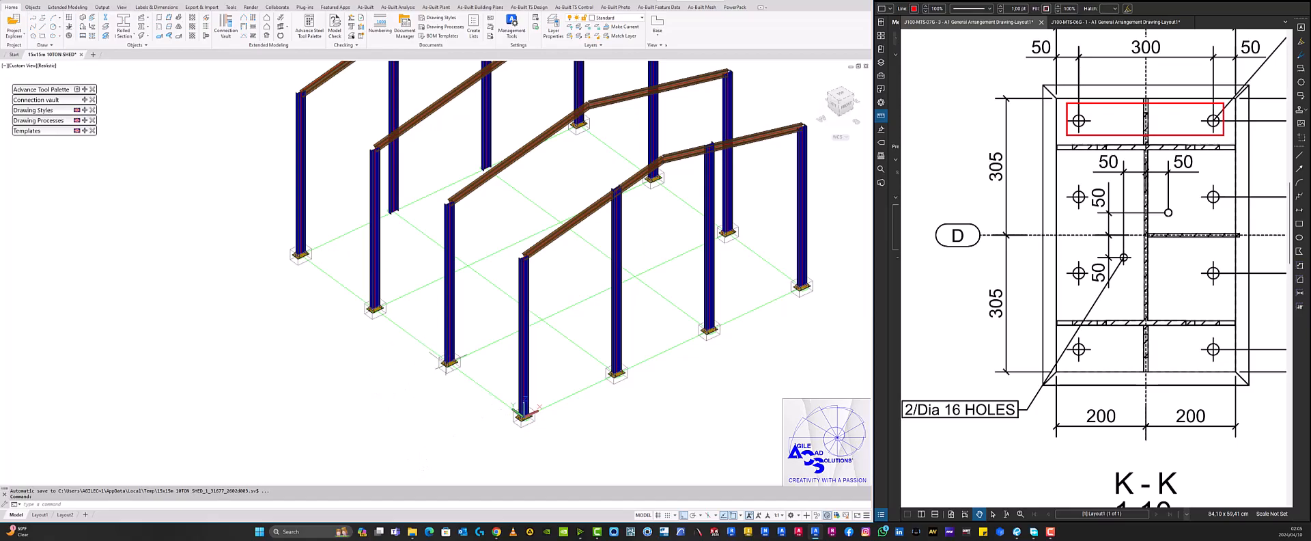
scroll(447, 367, up, 5)
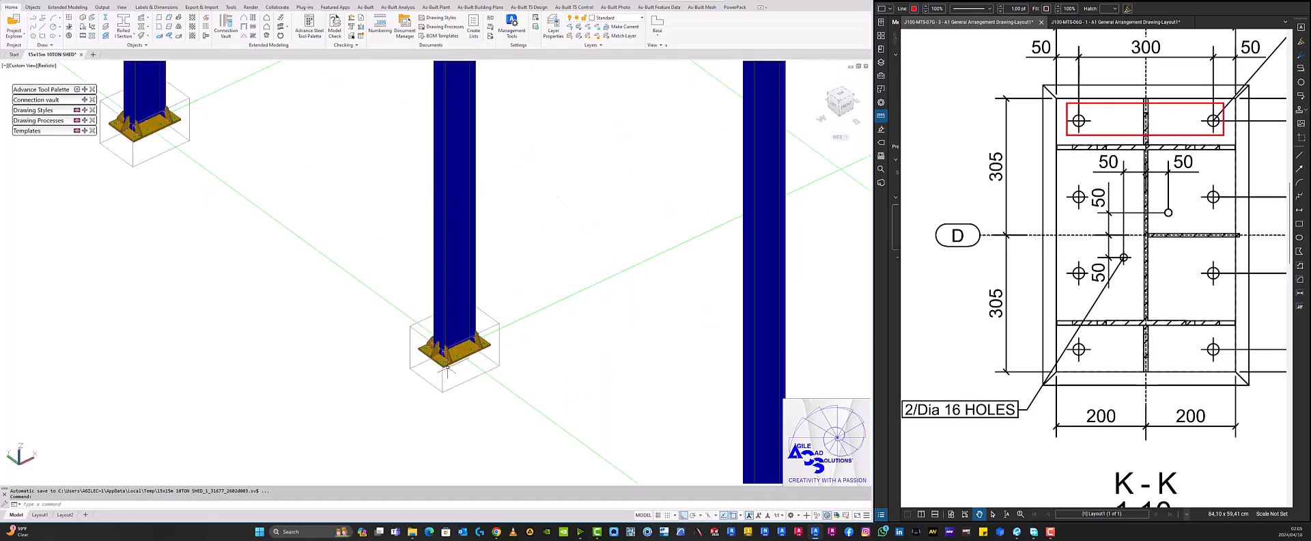
scroll(430, 349, down, 7)
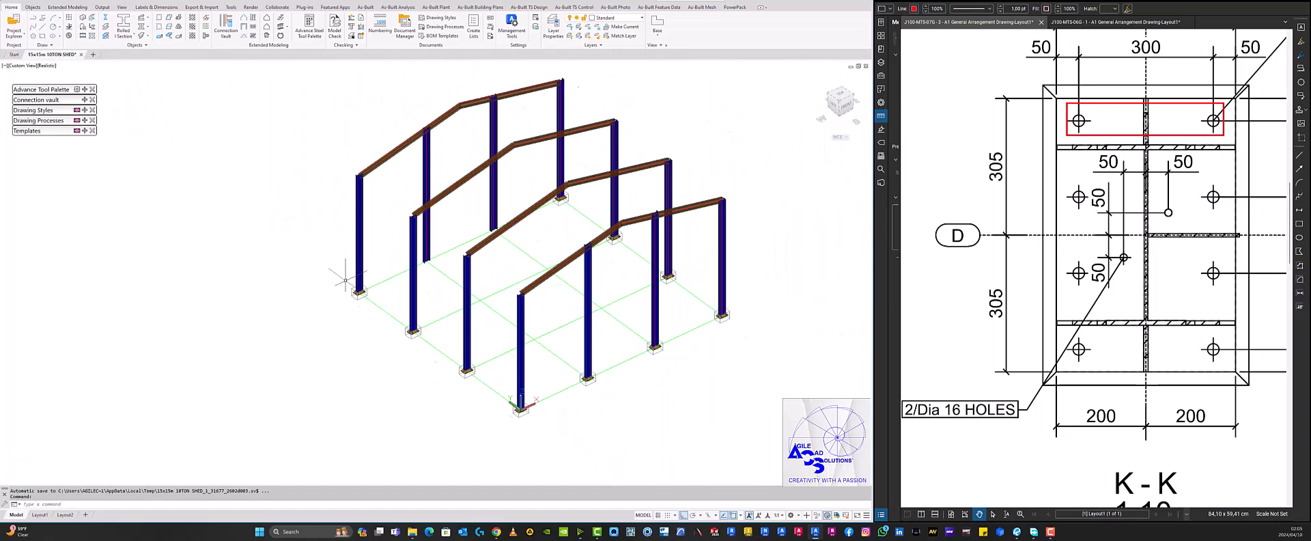
Delete the base plate connection from the rear corner column on the near side of the shed.
scroll(410, 340, up, 8)
scroll(405, 344, up, 3)
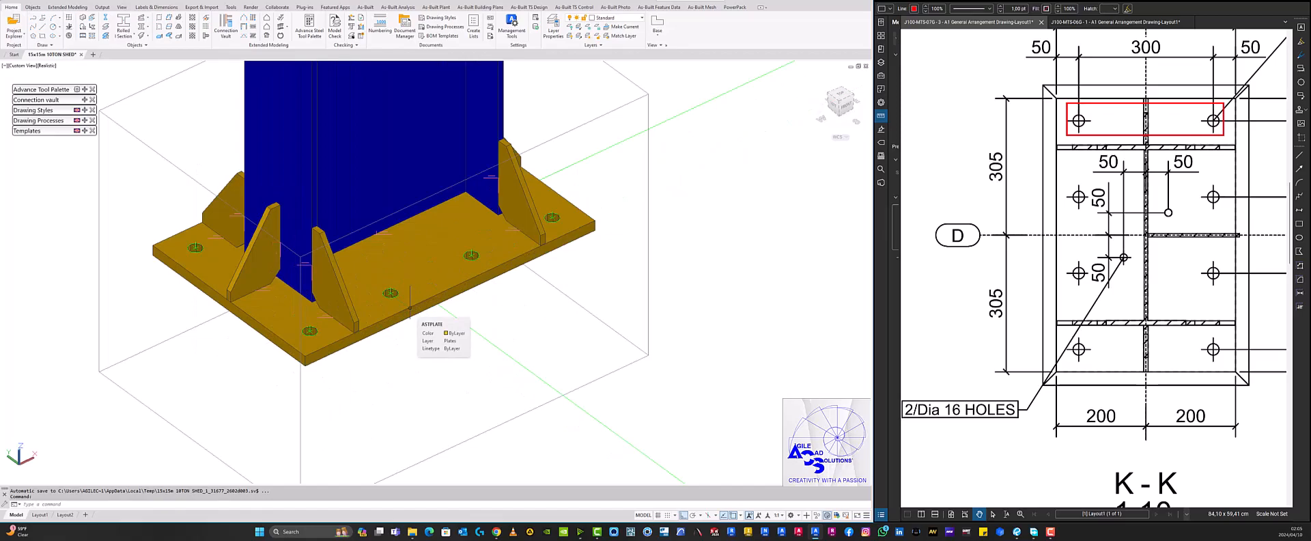
click(415, 258)
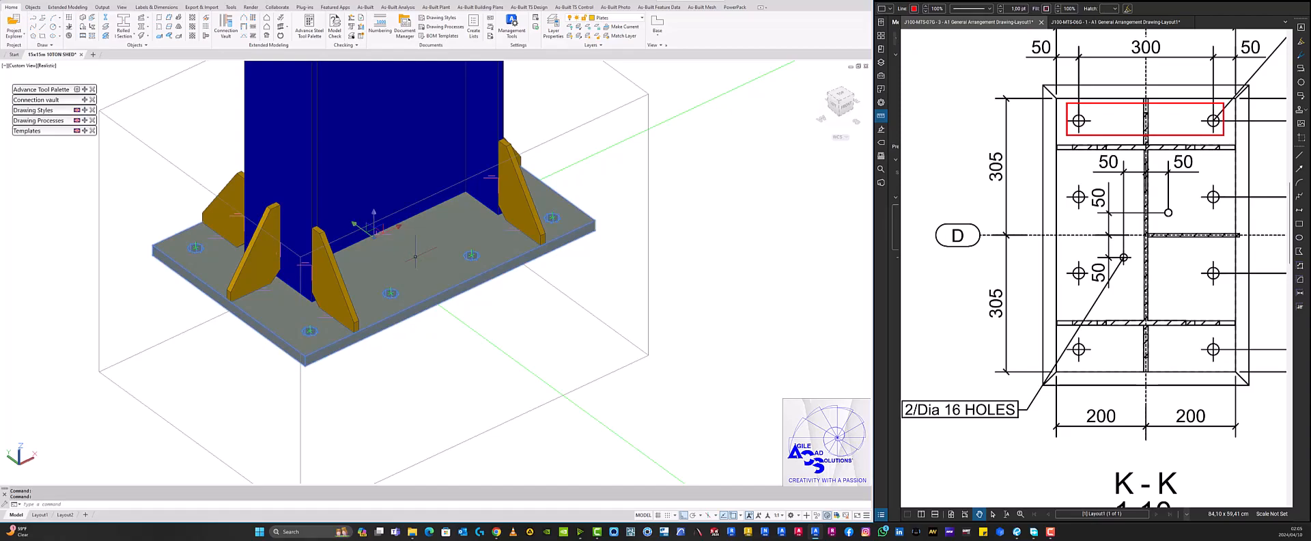
key(Delete)
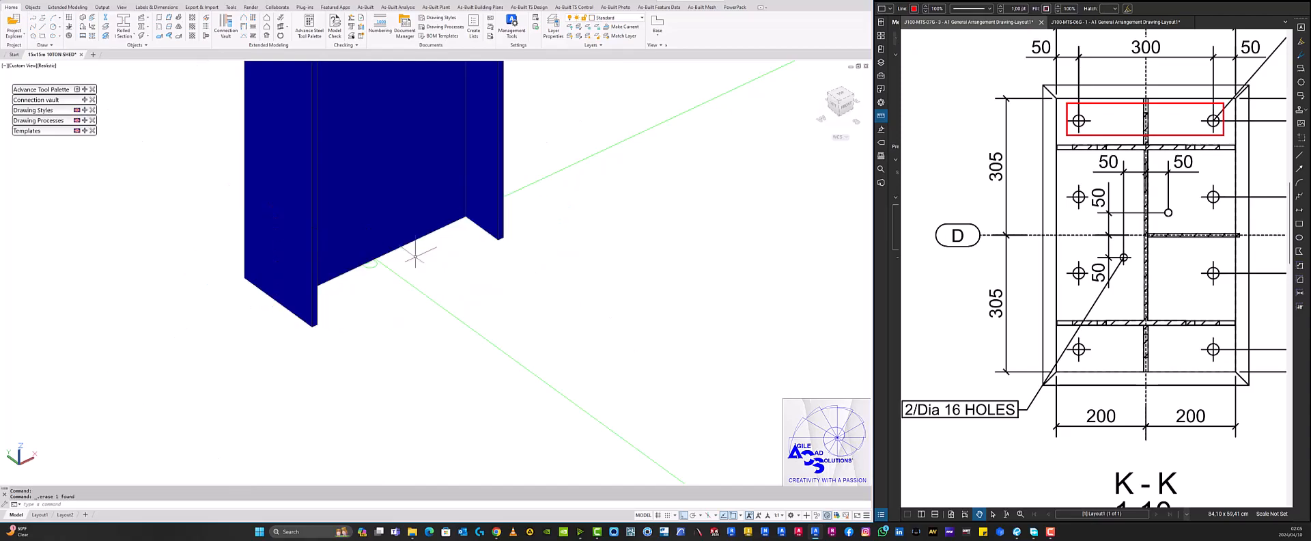
Delete the base plate connection from the next portal column along the same side.
scroll(456, 246, down, 4)
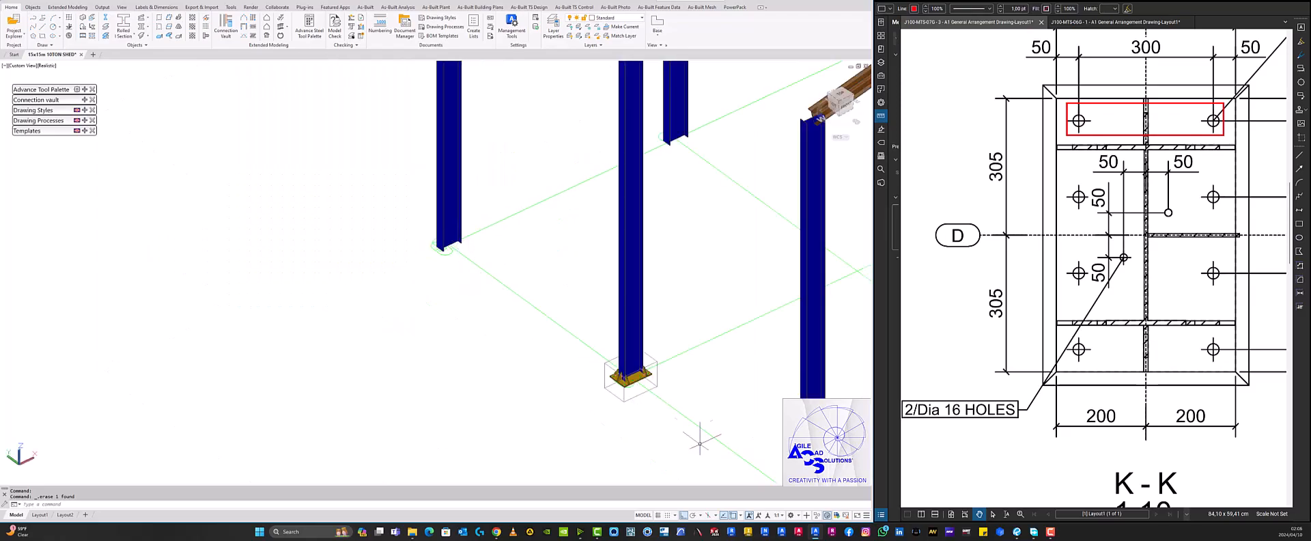
scroll(665, 388, up, 2)
scroll(666, 388, up, 4)
scroll(655, 386, up, 3)
click(565, 299)
key(Delete)
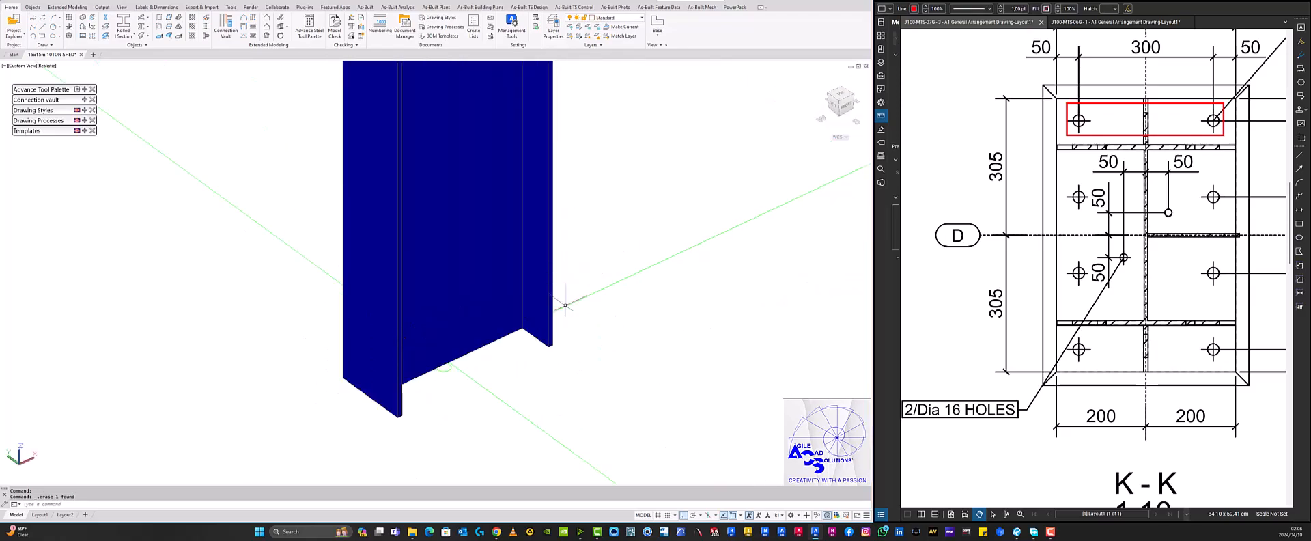
scroll(548, 296, down, 8)
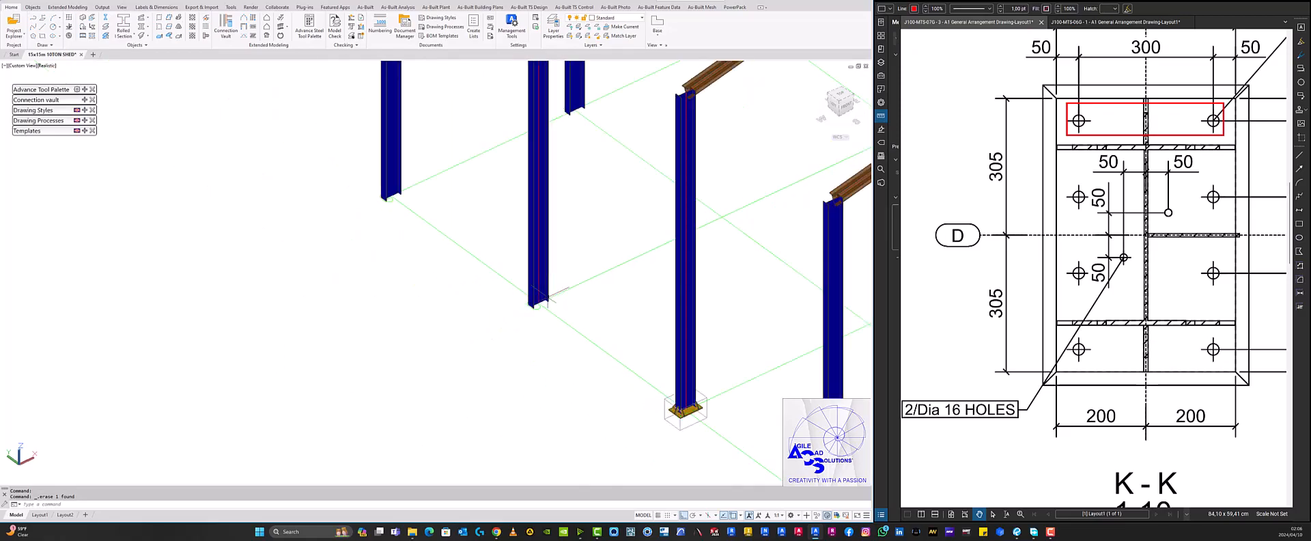
Try to delete the connection box and the base plate from the third column along the near side, counting from the rear.
scroll(614, 333, up, 5)
scroll(614, 333, up, 1)
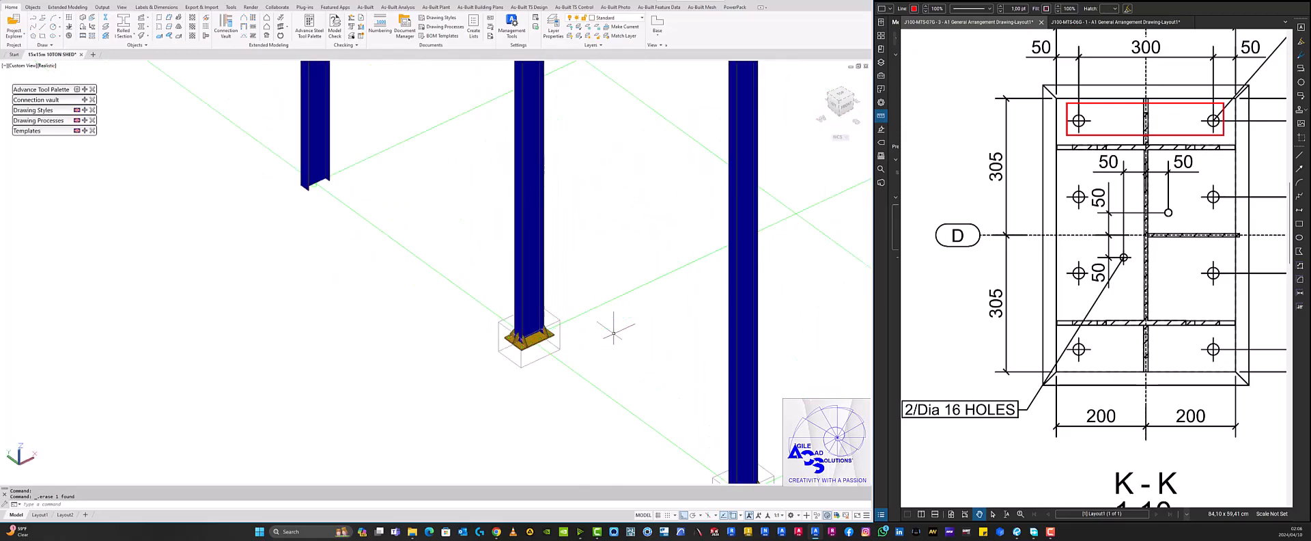
scroll(567, 335, up, 3)
scroll(564, 338, up, 3)
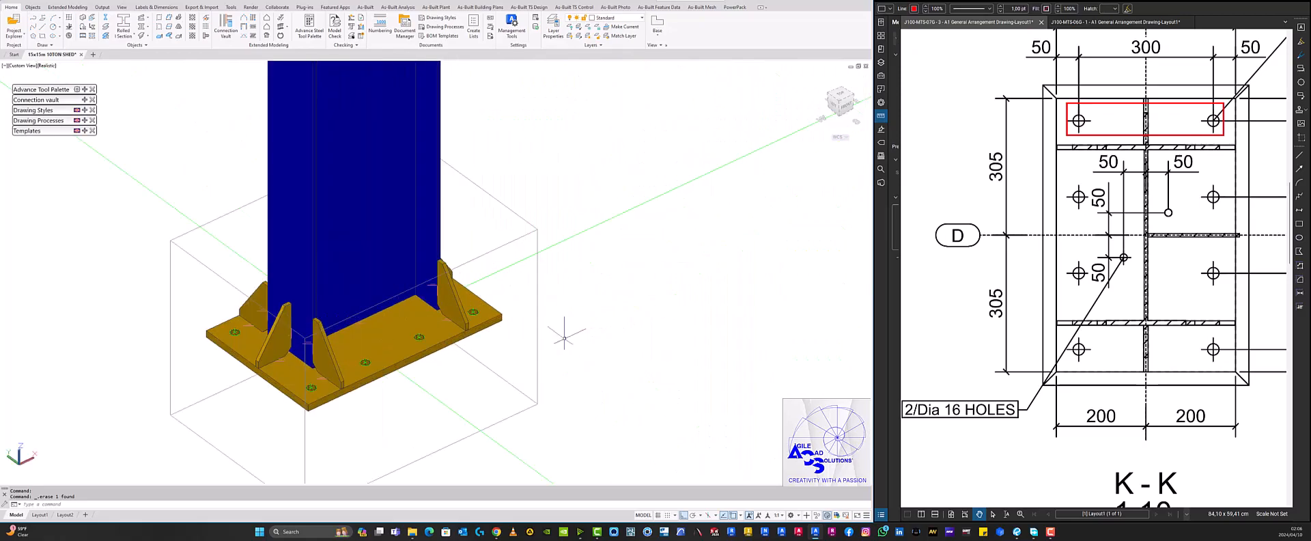
click(559, 335)
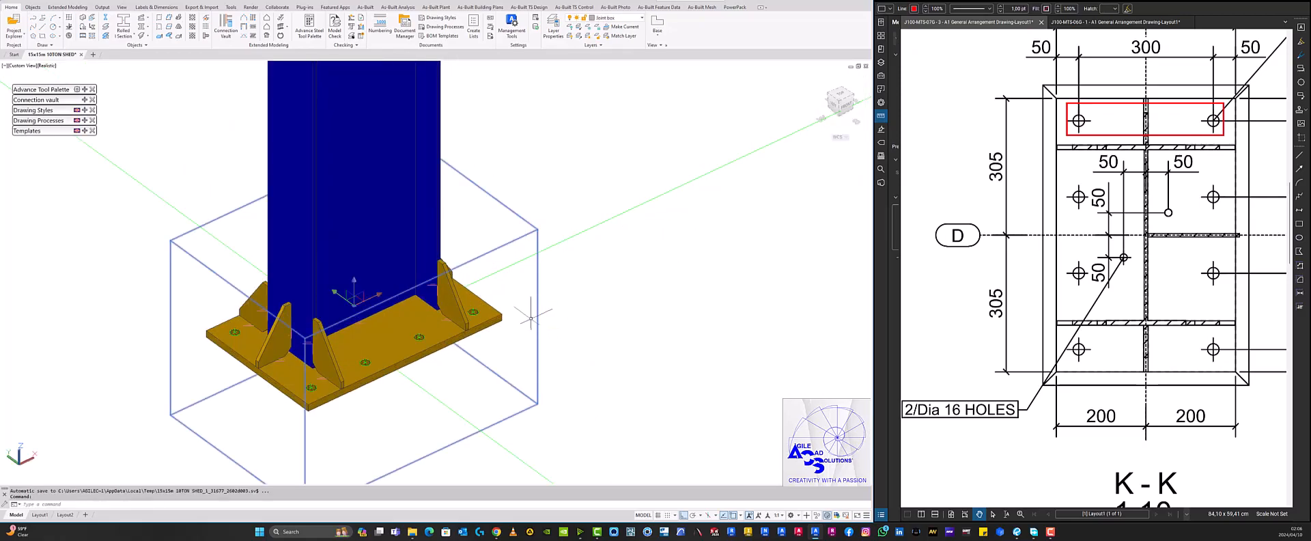
key(Delete)
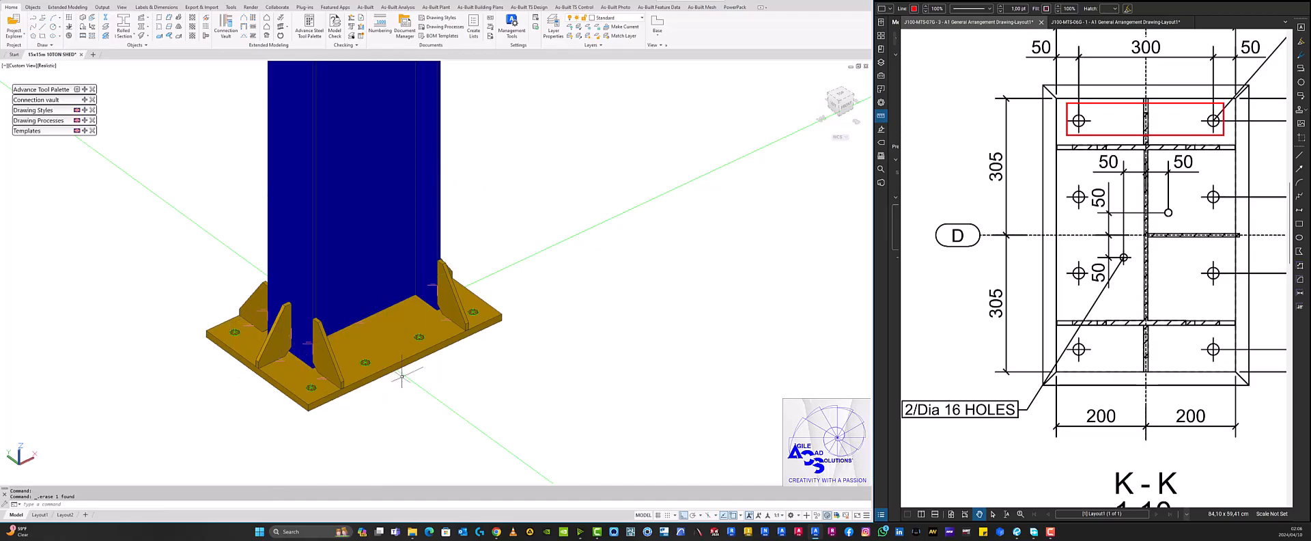
click(388, 331)
key(Delete)
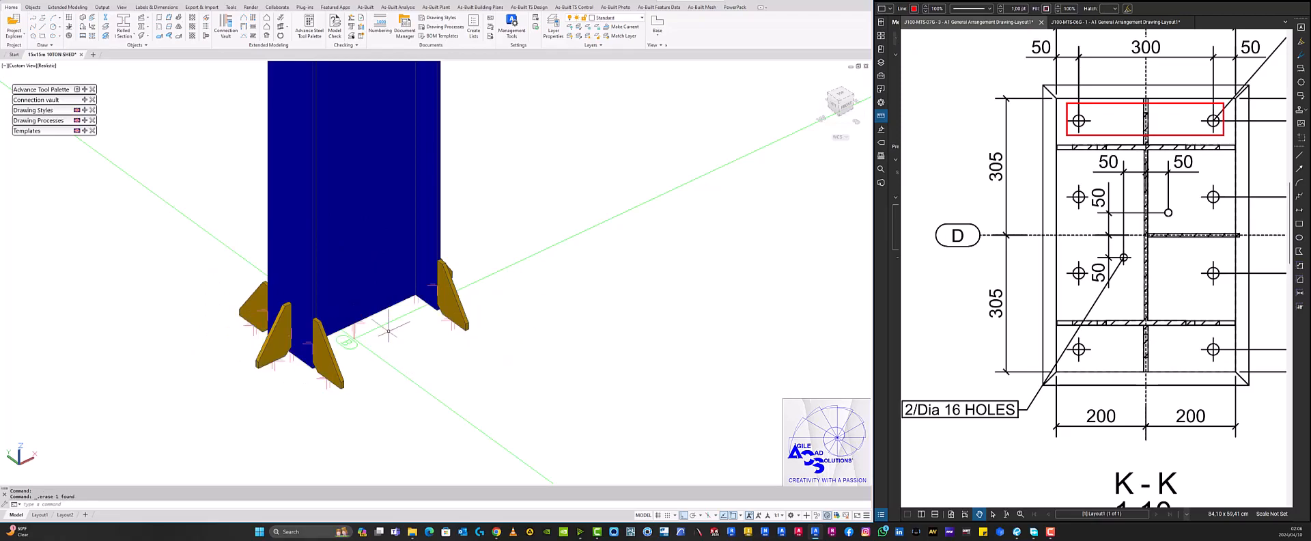
scroll(388, 331, up, 3)
scroll(479, 330, down, 4)
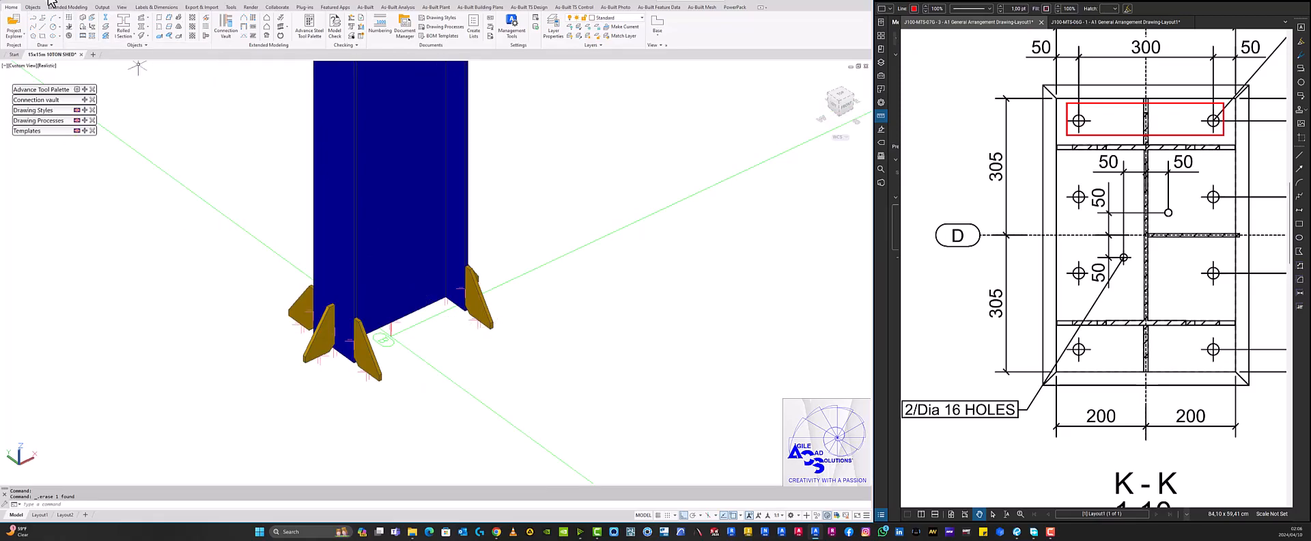
Undo the deletion of that column's base plate and connection box.
key(ctrl+z)
key(ctrl+z)
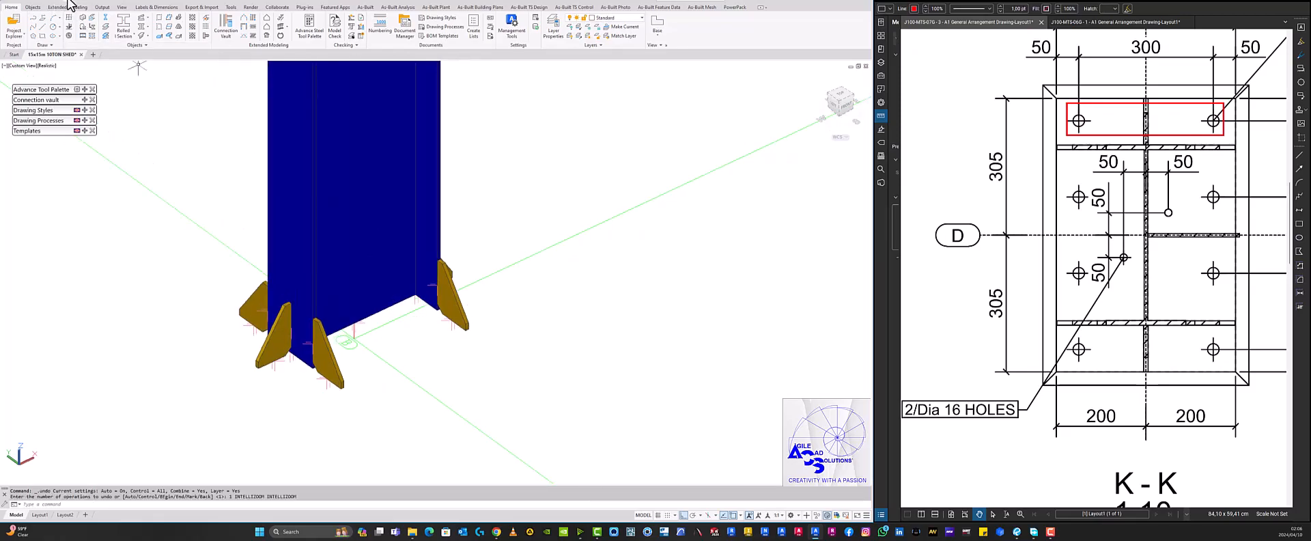
scroll(584, 303, down, 8)
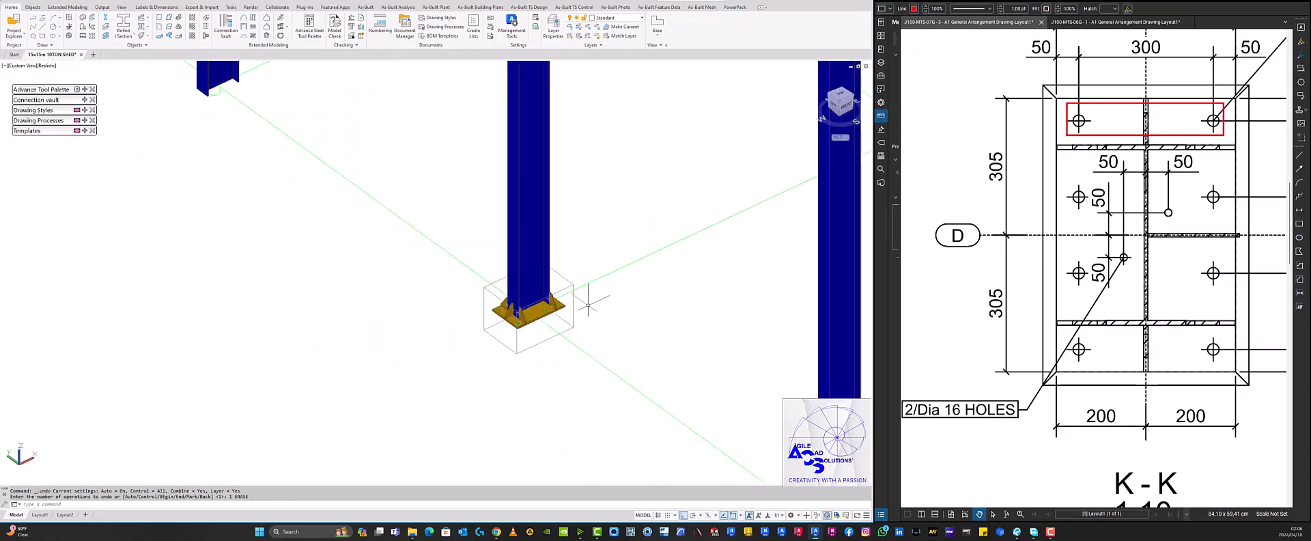
mouse_move(547, 313)
middle_down()
mouse_move(581, 334)
mouse_move(541, 353)
mouse_move(544, 303)
middle_up()
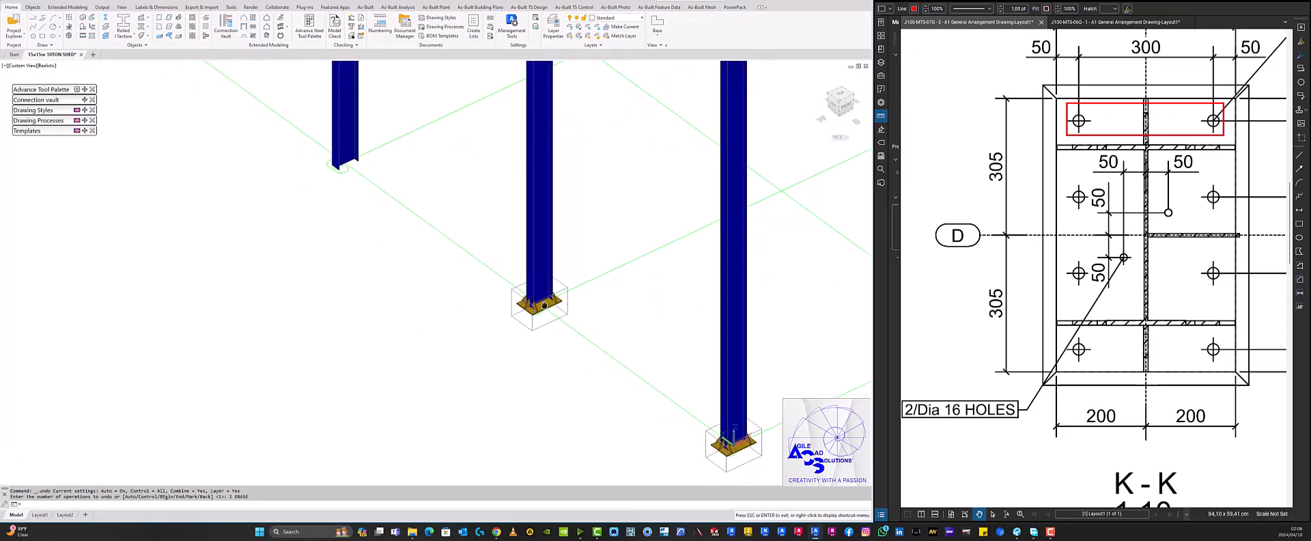
Copy the third near-side column's base plate connection to the neighbouring portal column towards the rear, without an additional concrete object.
click(84, 90)
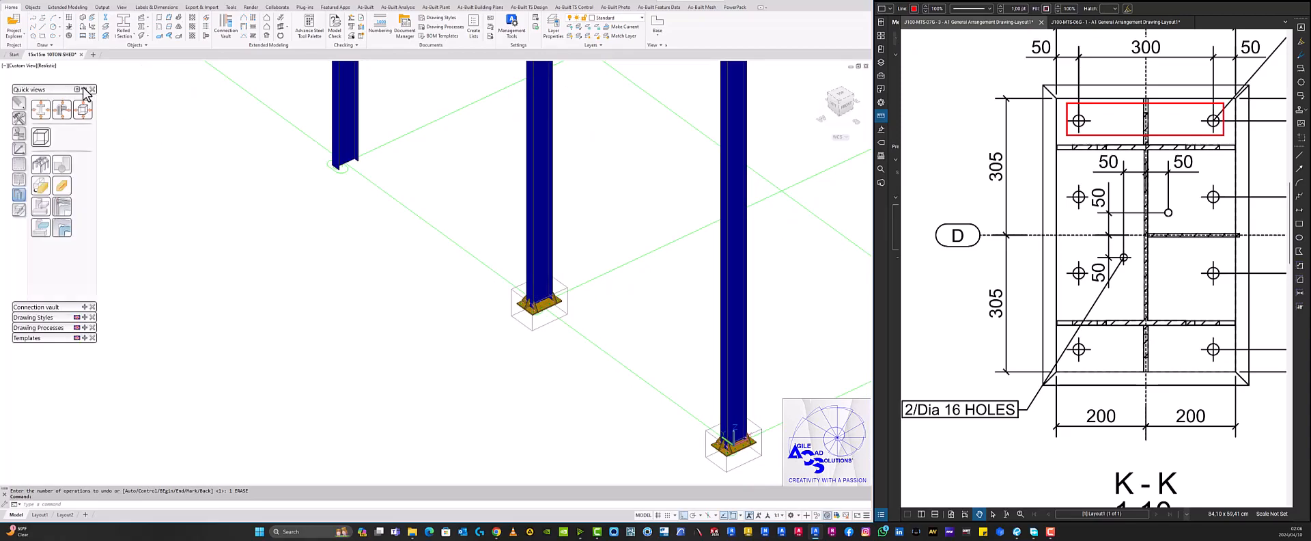
click(83, 89)
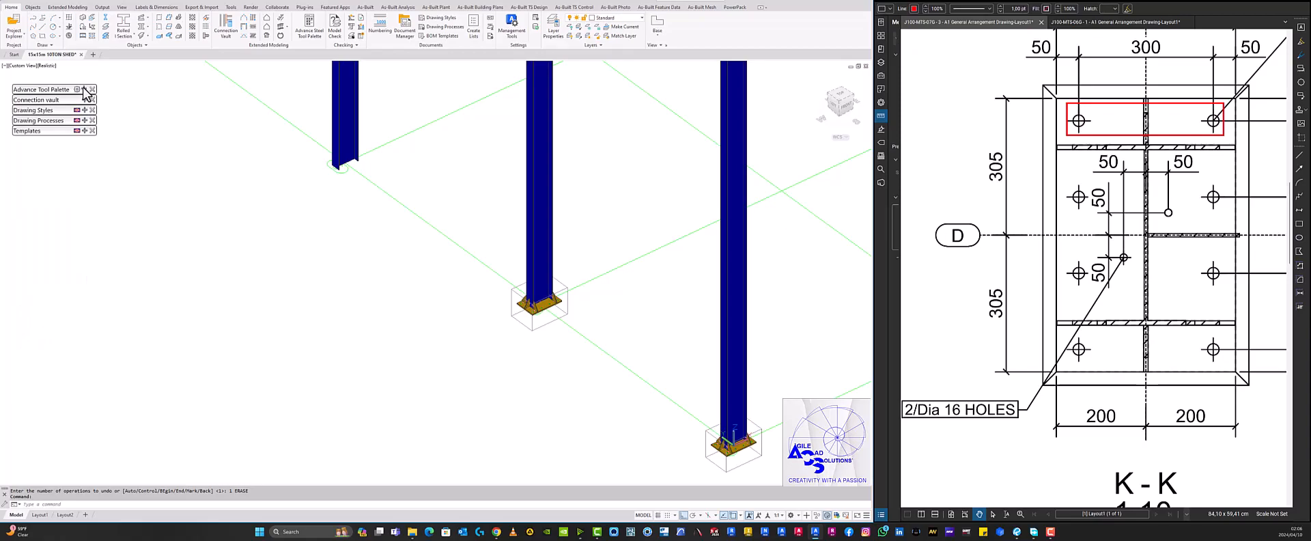
click(84, 89)
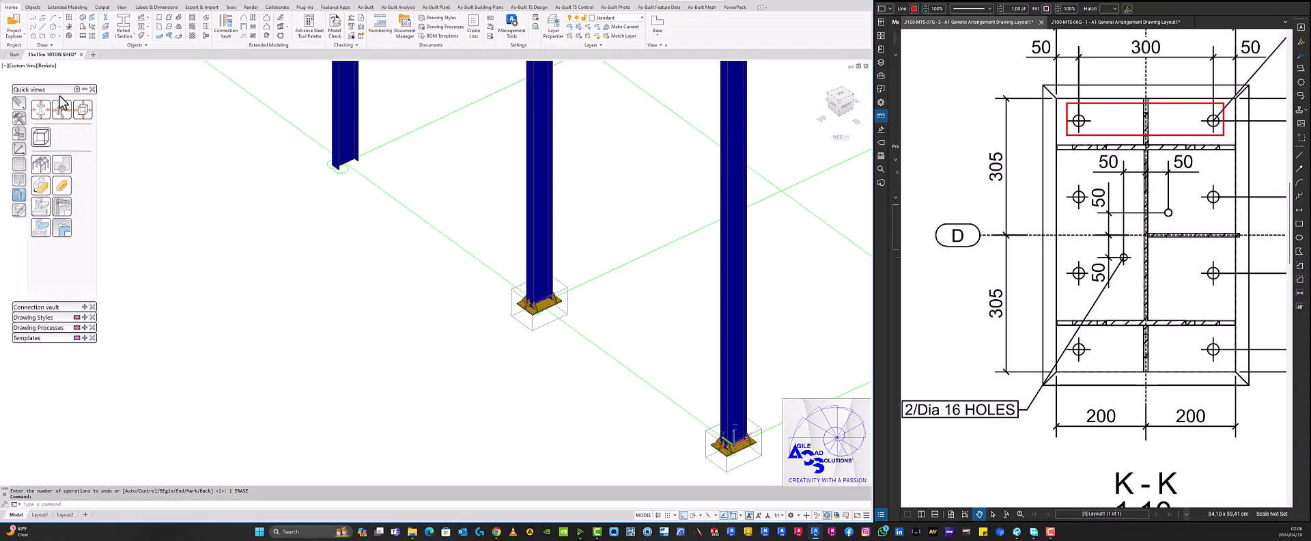
click(18, 119)
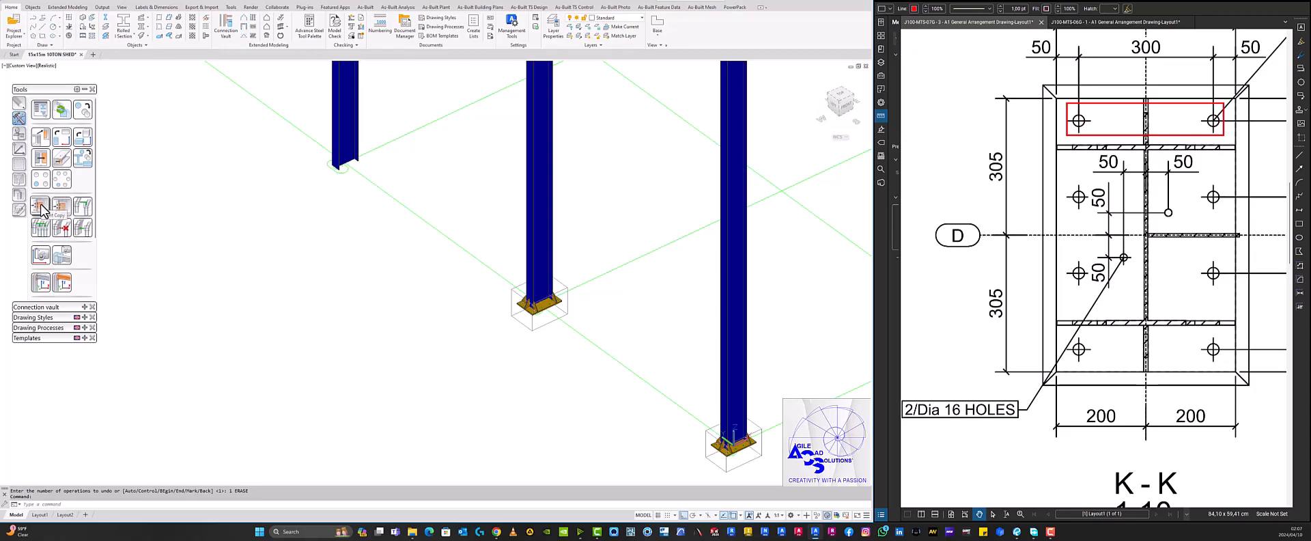
click(40, 206)
click(41, 206)
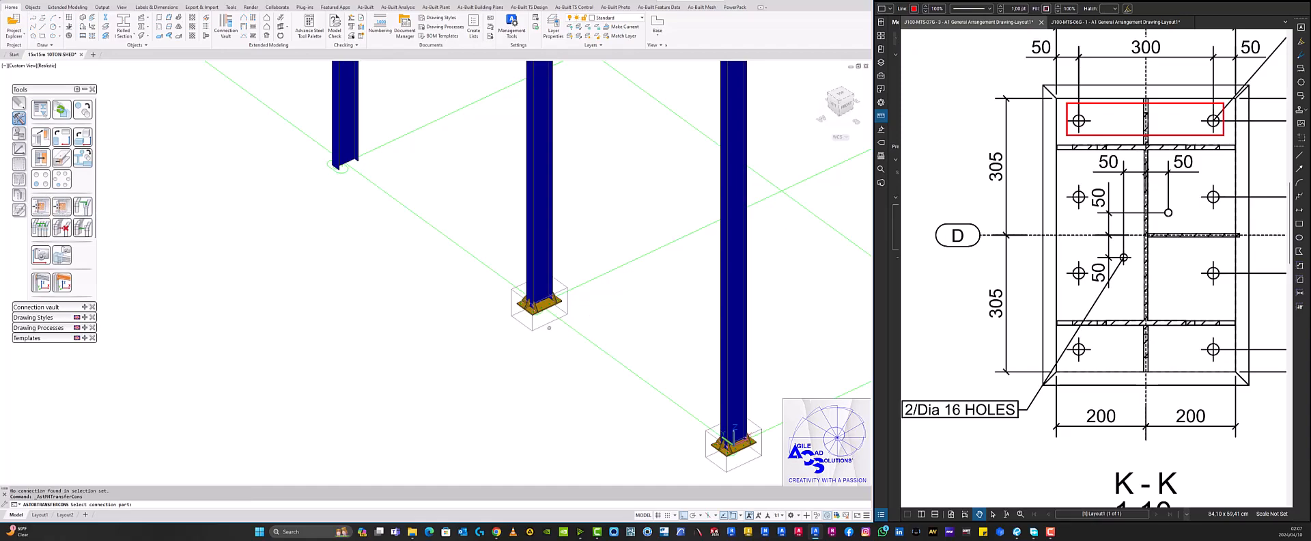
click(548, 321)
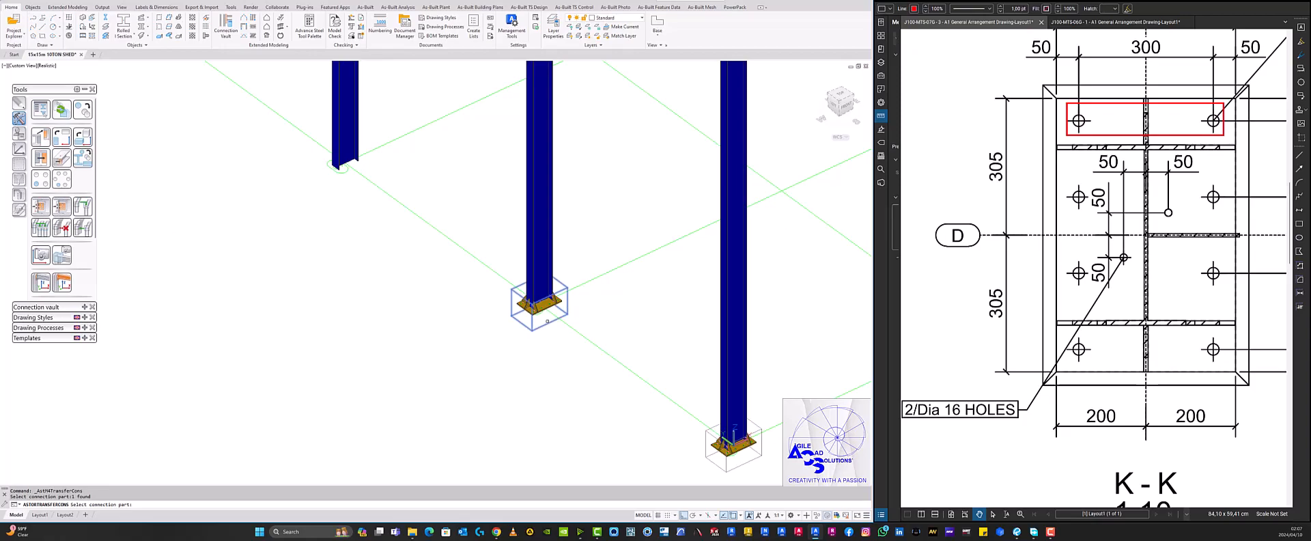
key(Return)
scroll(404, 290, down, 3)
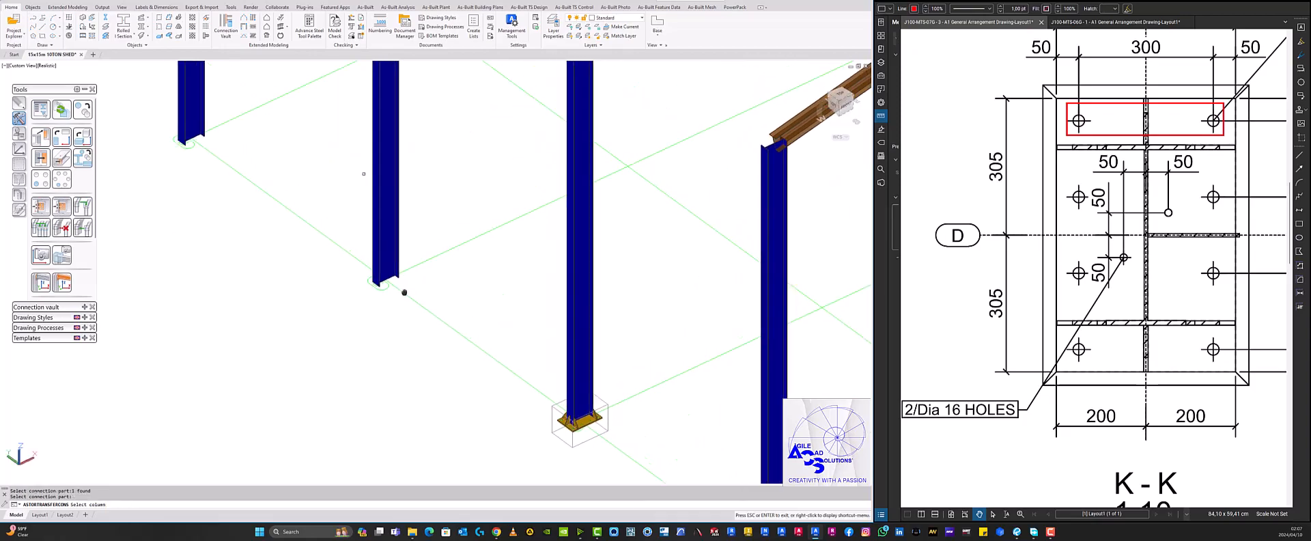
scroll(403, 289, up, 8)
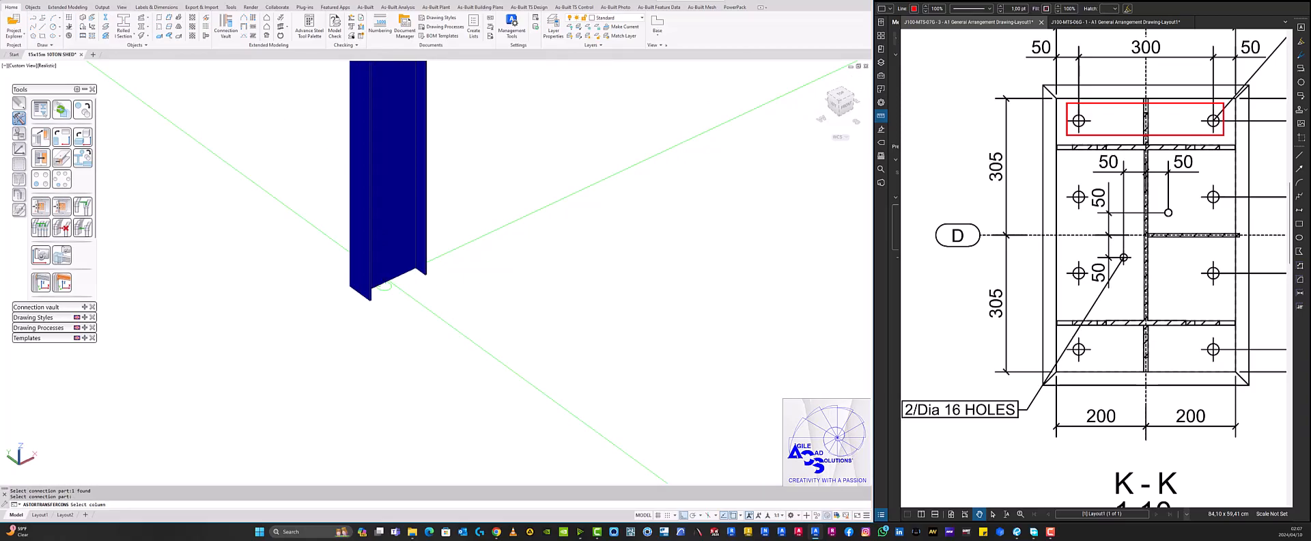
click(403, 233)
key(Return)
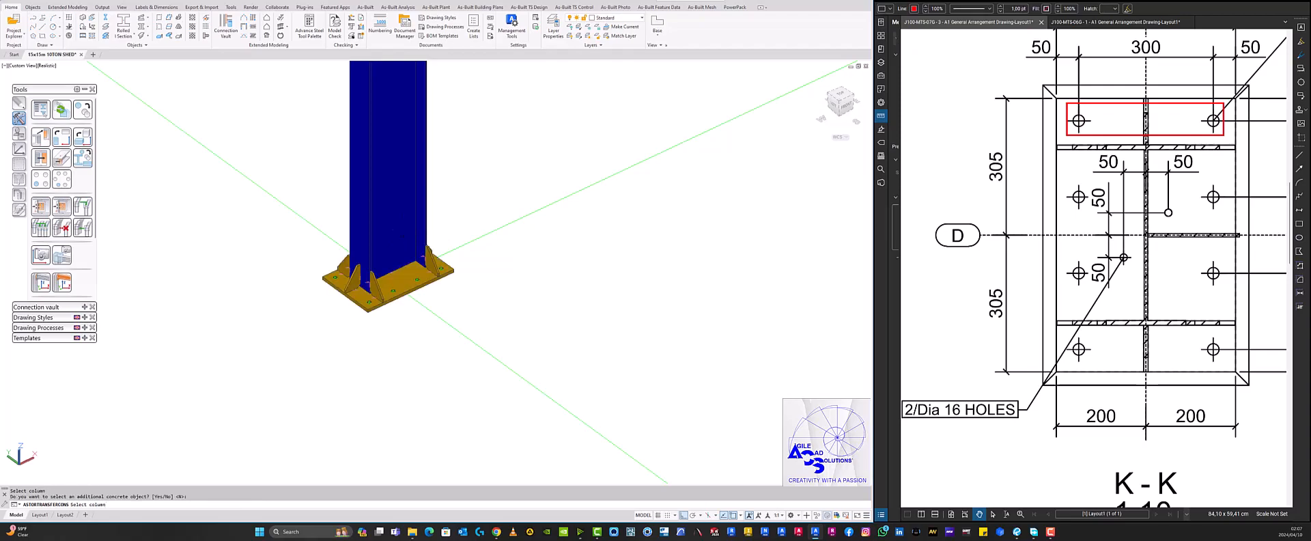
Copy the same base plate connection to the rear corner column on the near side, without a concrete object.
scroll(411, 315, down, 5)
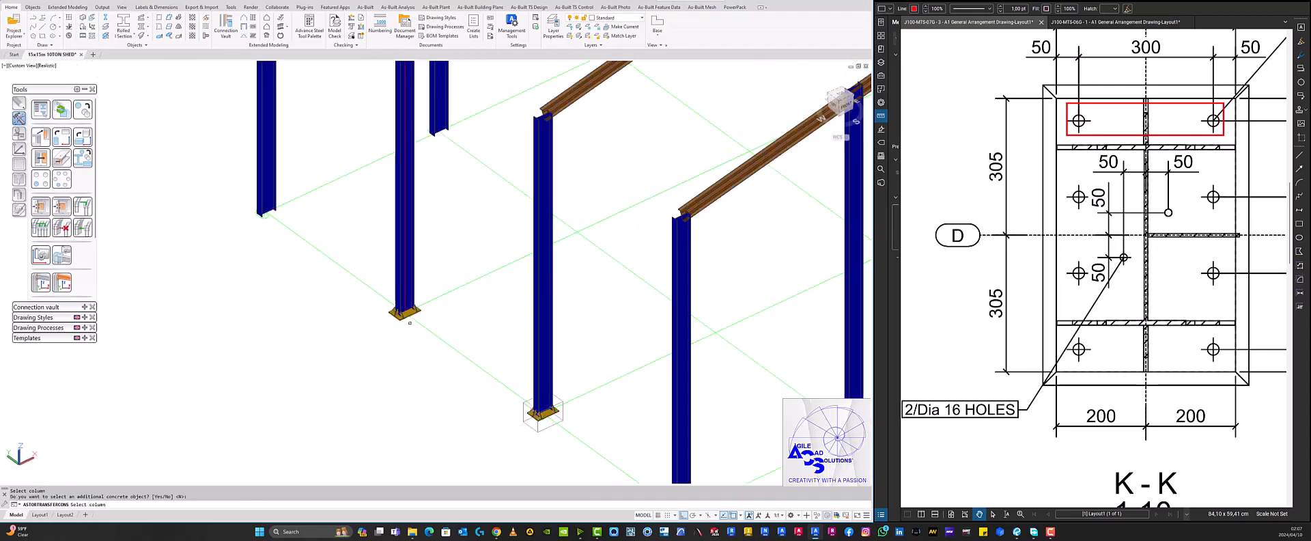
scroll(410, 323, up, 5)
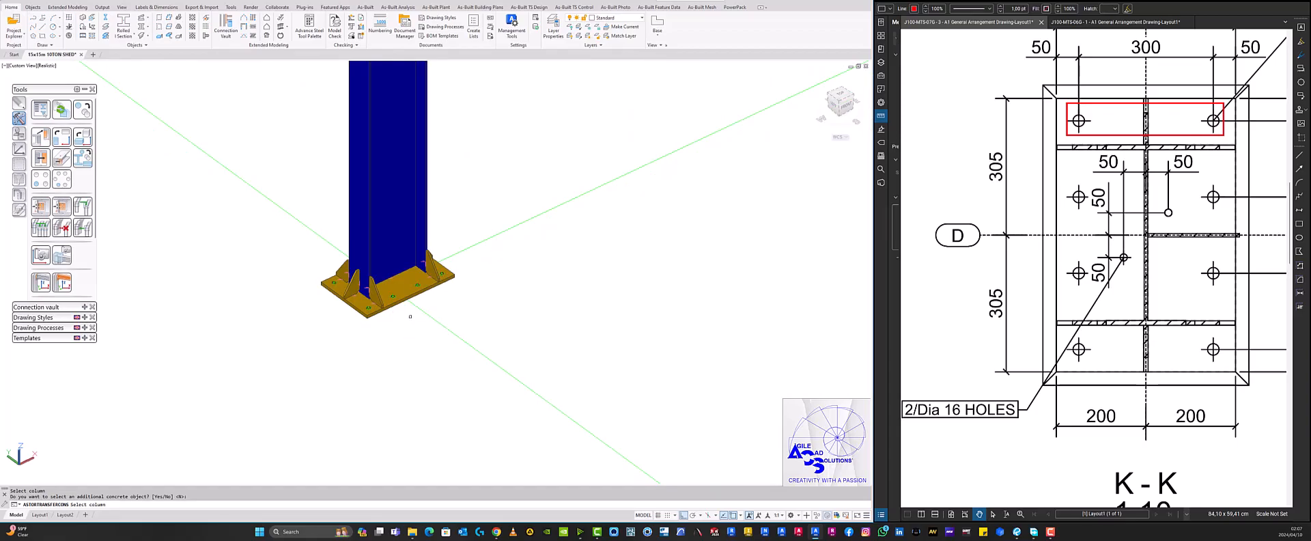
scroll(437, 317, down, 3)
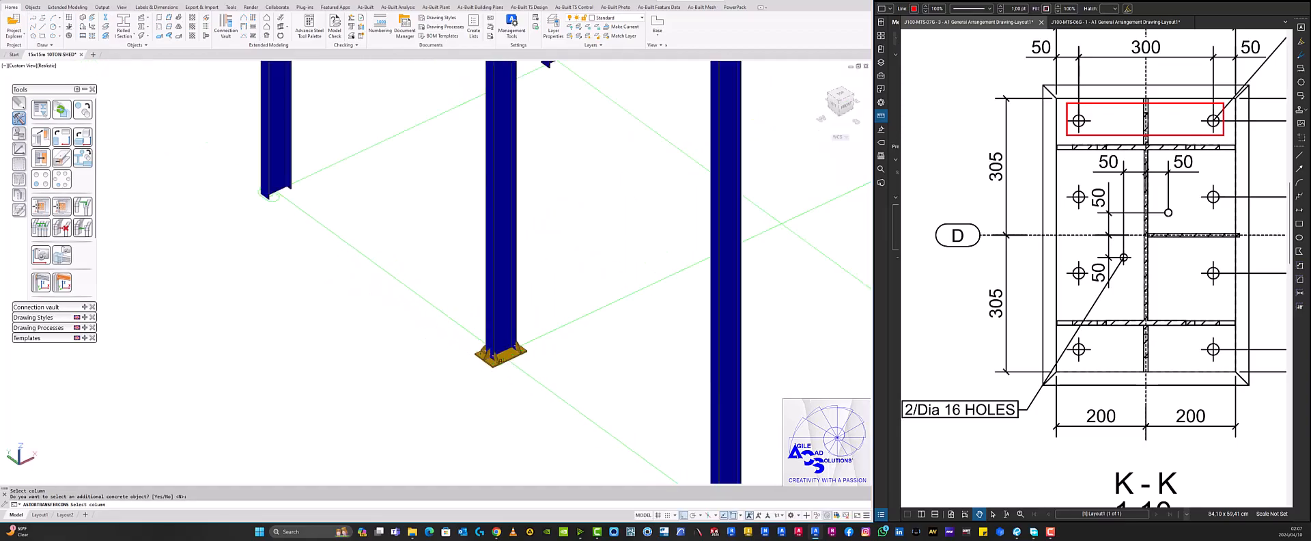
scroll(437, 318, down, 5)
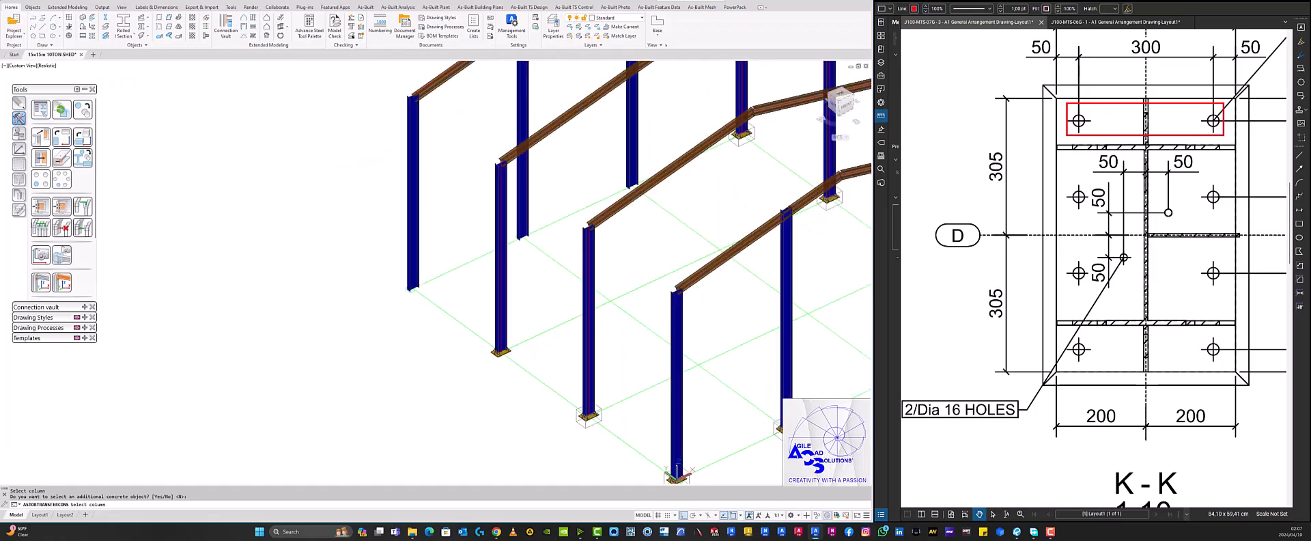
scroll(447, 321, up, 6)
click(441, 291)
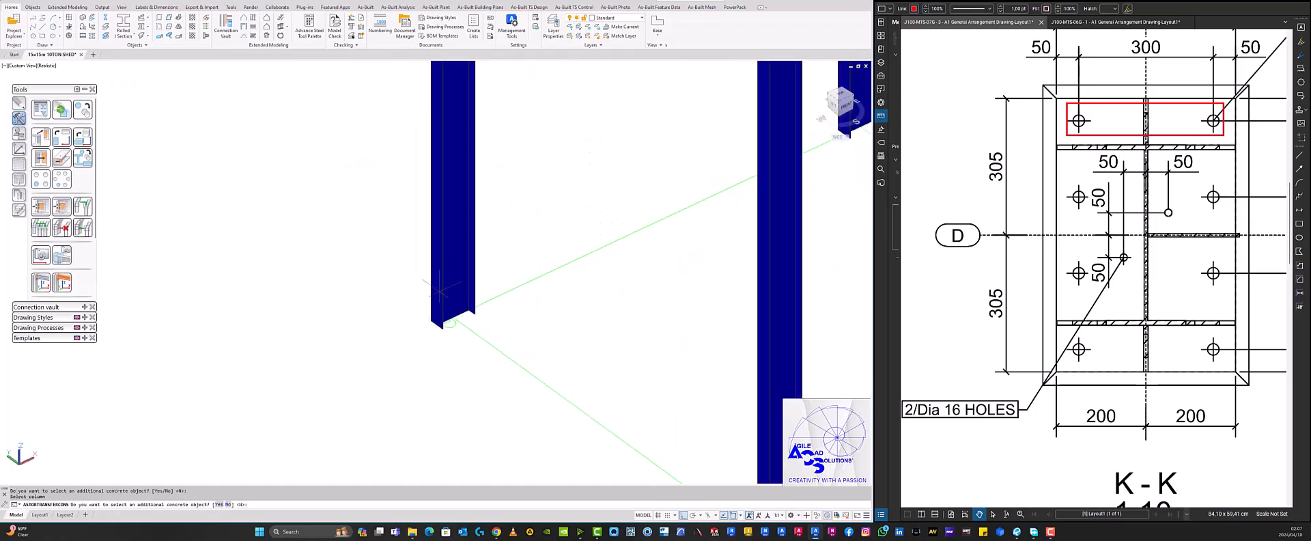
key(Return)
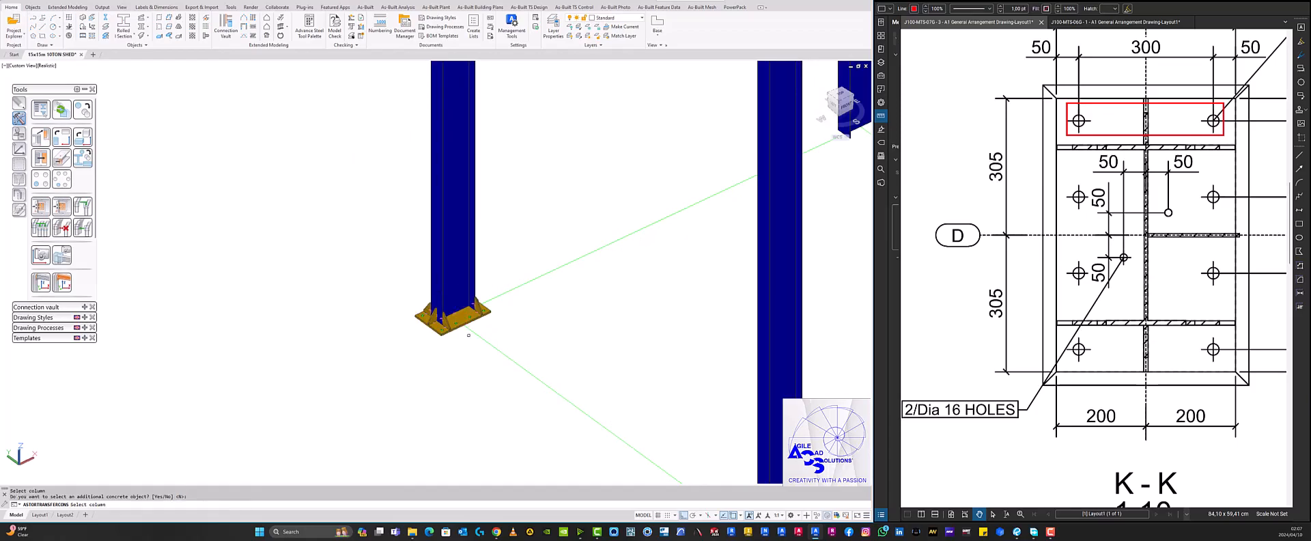
Copy the same base plate connection to the rear gable column nearest that corner, and finish the transfer.
scroll(451, 345, down, 4)
scroll(543, 281, up, 5)
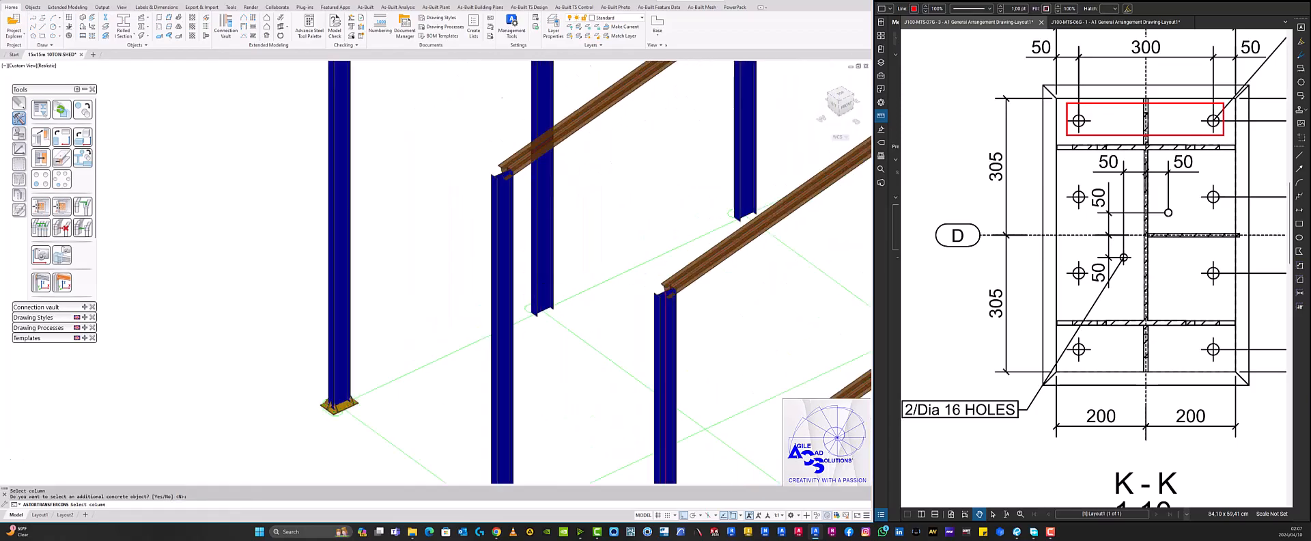
click(543, 280)
key(Return)
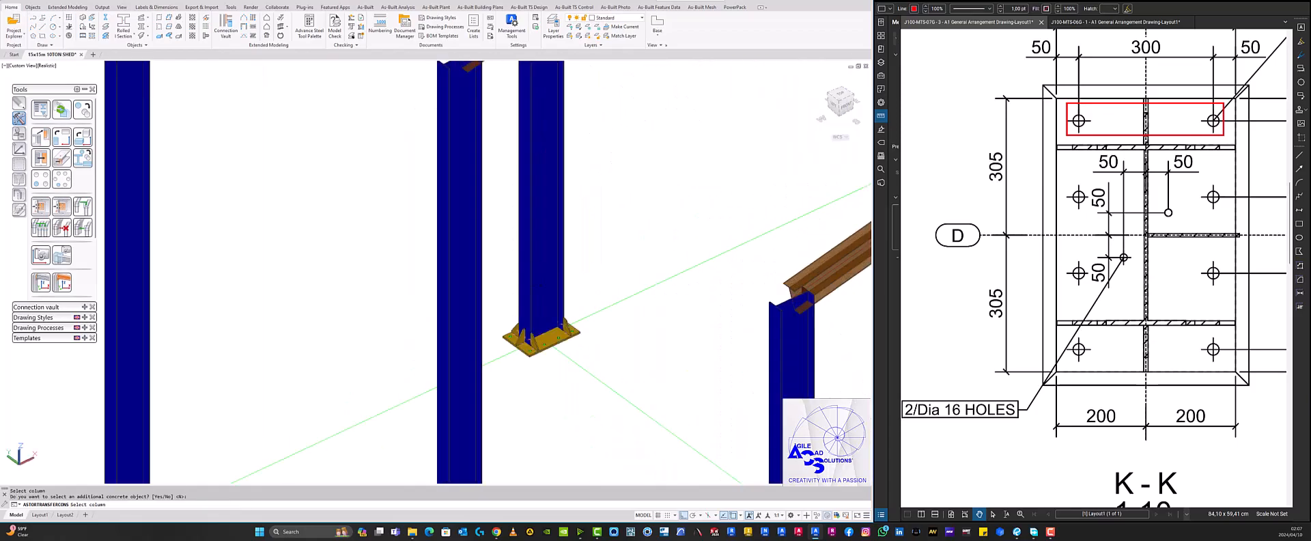
scroll(517, 366, down, 5)
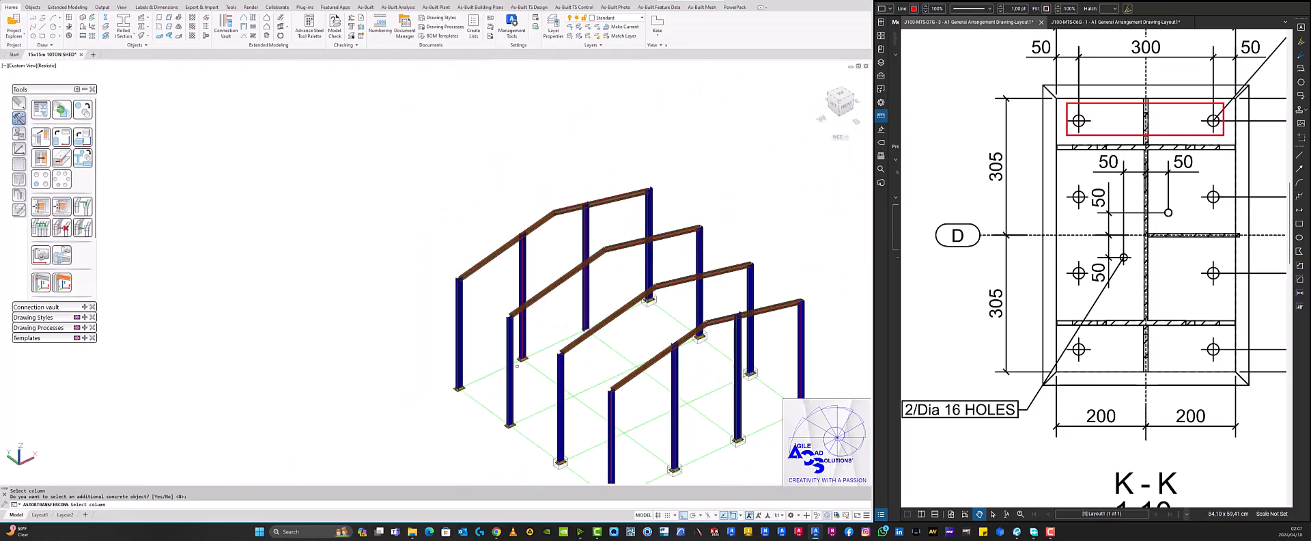
key(Escape)
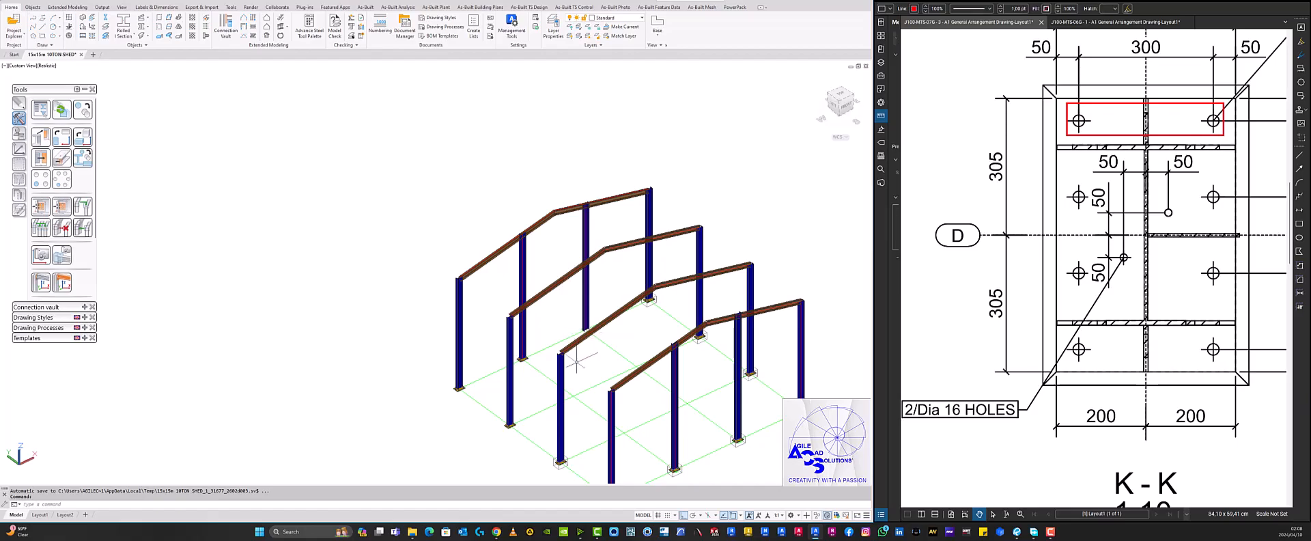
Copy an existing base plate connection to the remaining rear gable column that has no base plate, and end the transfer.
shift+middle_drag(531, 353, 691, 346)
shift+middle_drag(672, 417, 654, 309)
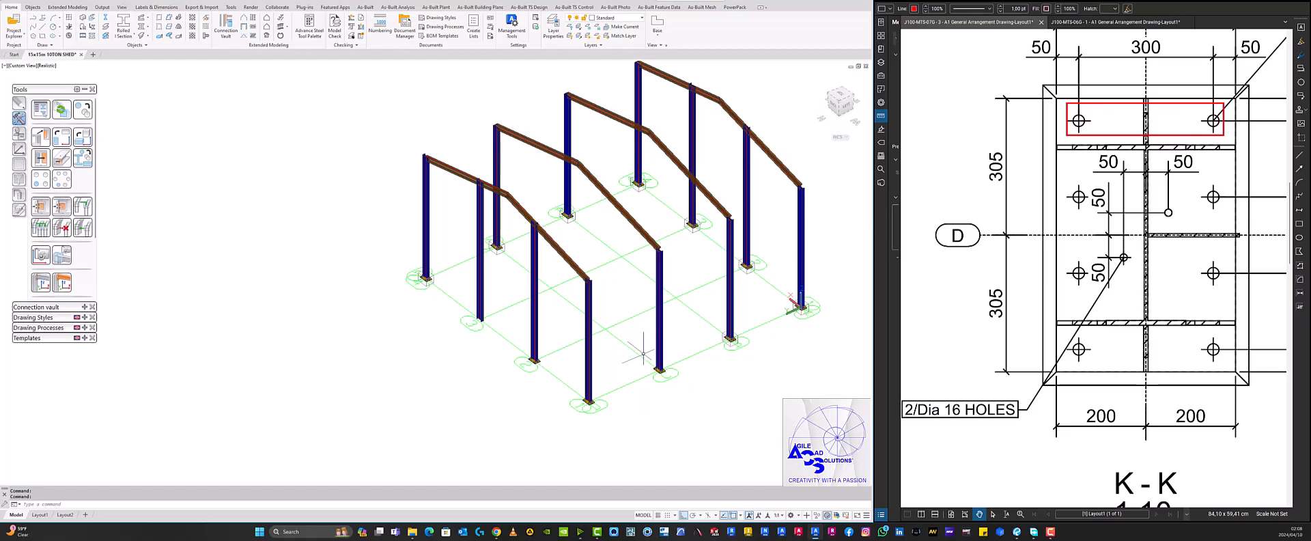
key(space)
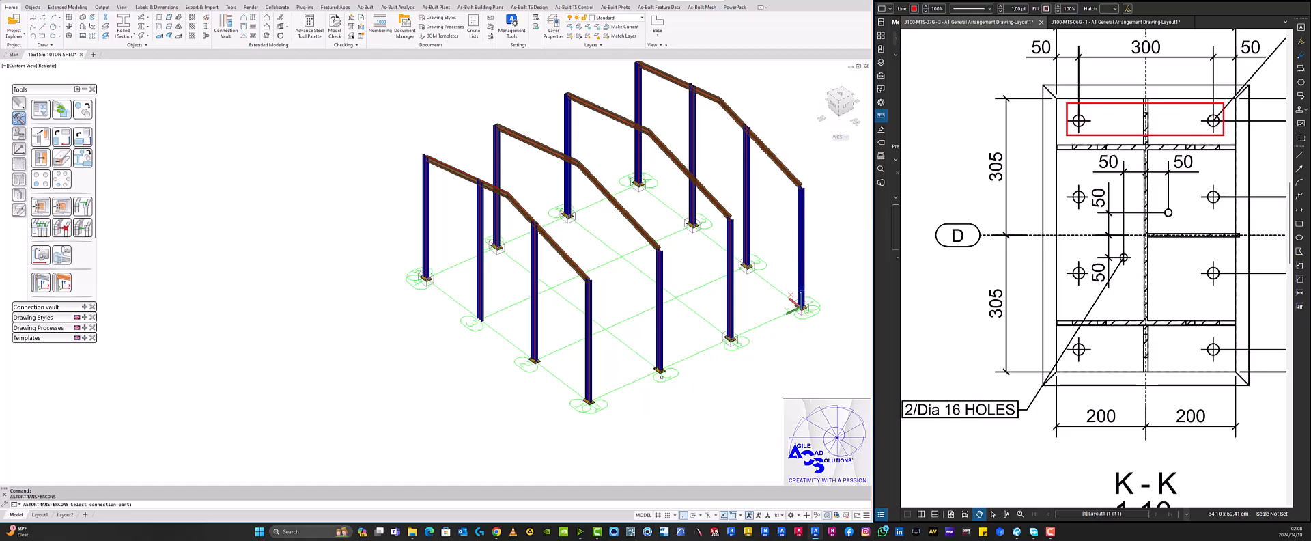
key(Escape)
scroll(749, 269, up, 5)
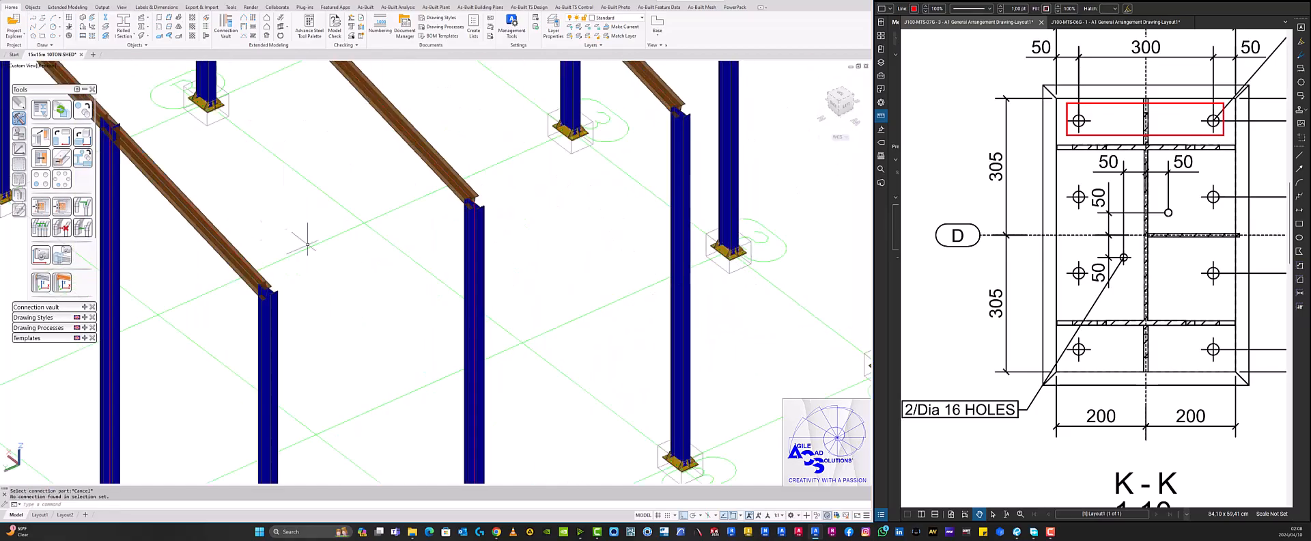
click(60, 208)
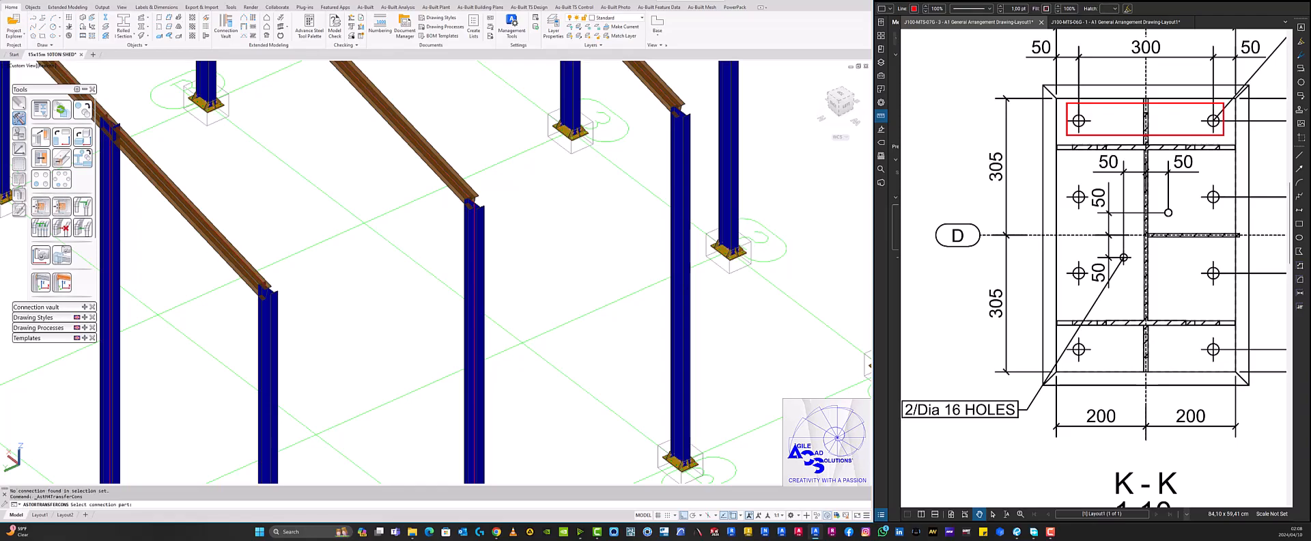
scroll(715, 298, up, 5)
click(717, 294)
key(Return)
scroll(601, 317, down, 10)
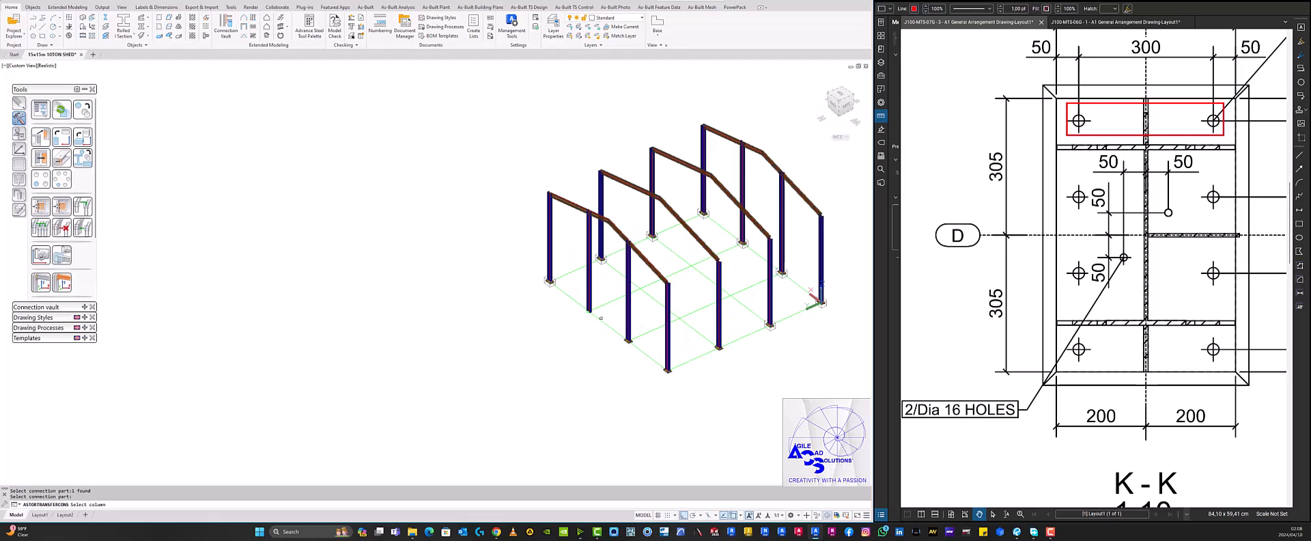
scroll(601, 318, up, 7)
click(531, 225)
key(Escape)
Open the joint properties of the base plate connection beside the corner column and review its base plate layout, dimension and corner settings.
scroll(572, 293, down, 8)
shift+middle_drag(633, 341, 534, 346)
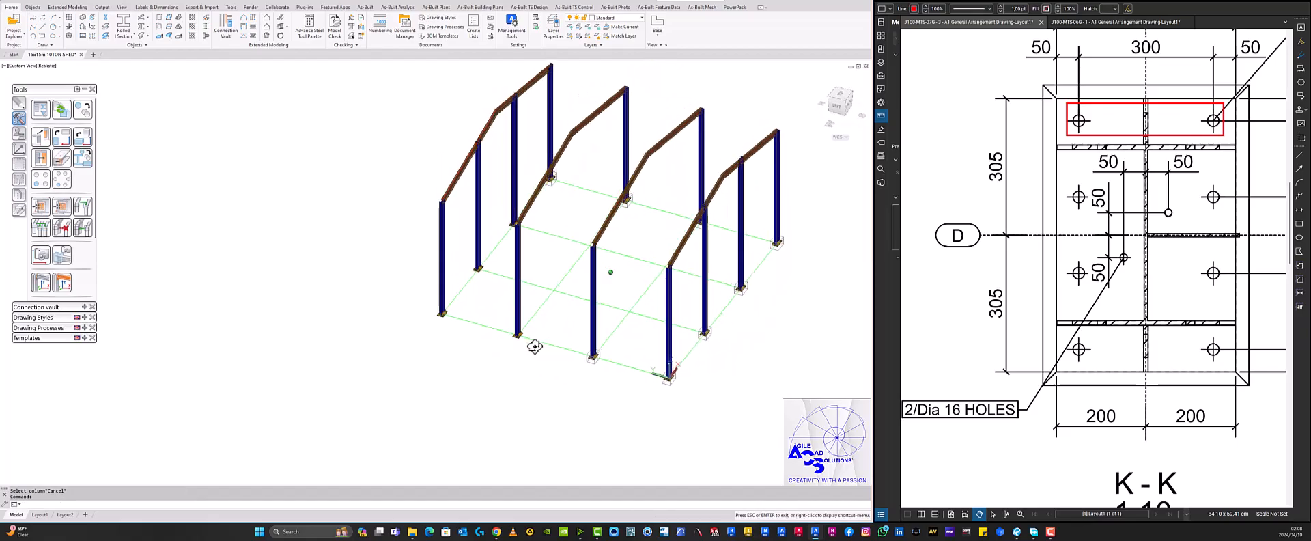
scroll(594, 355, up, 10)
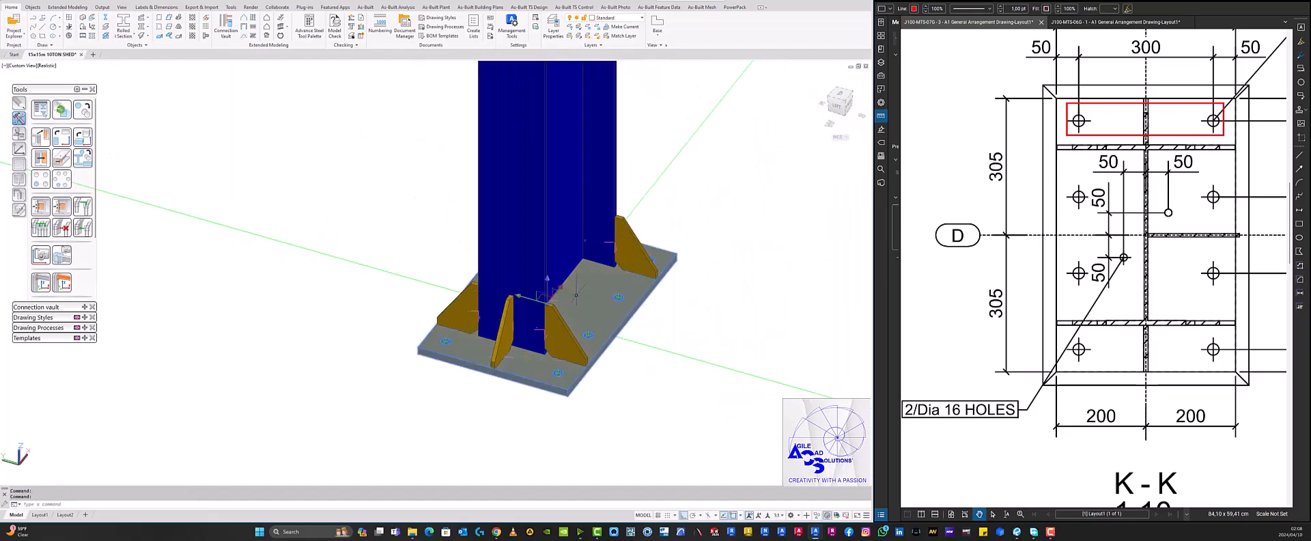
right_click(575, 295)
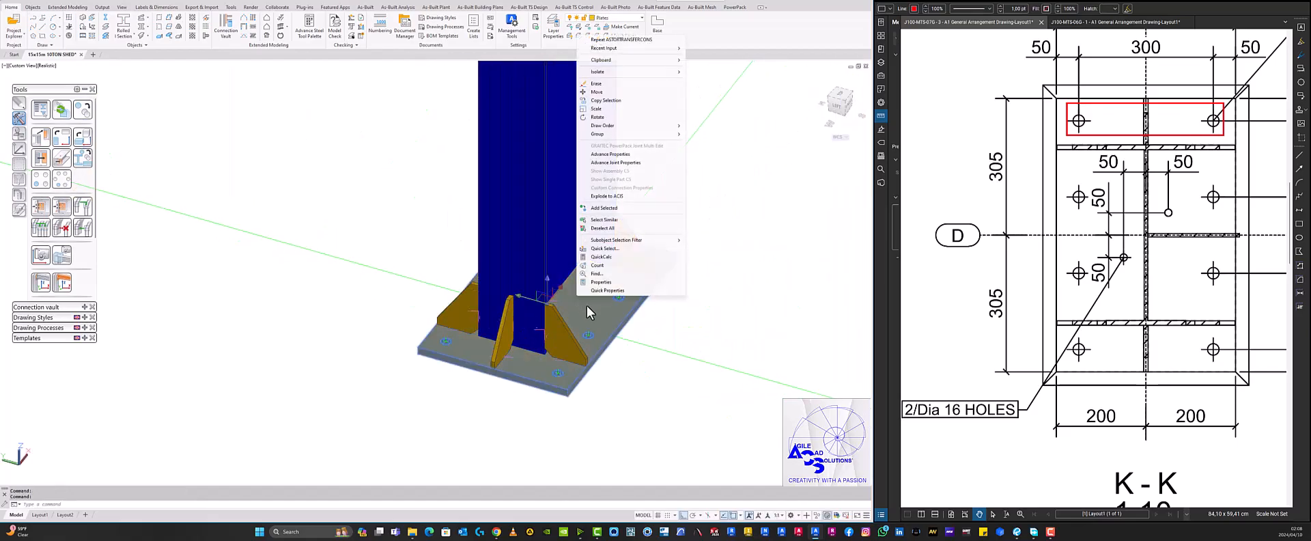
click(625, 164)
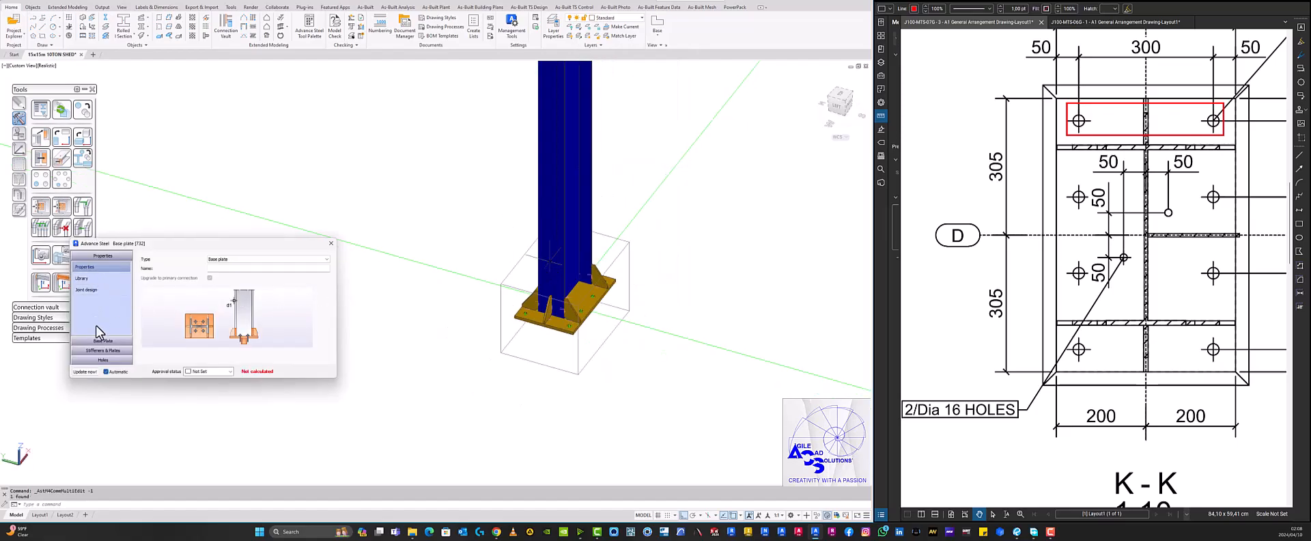
click(103, 340)
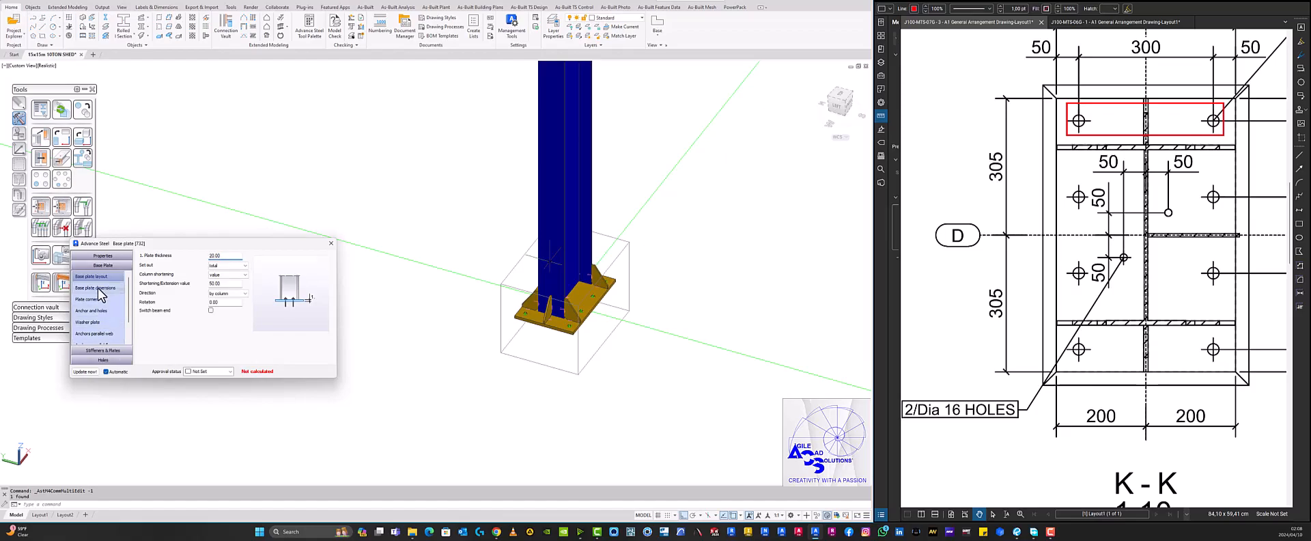
click(98, 289)
click(98, 301)
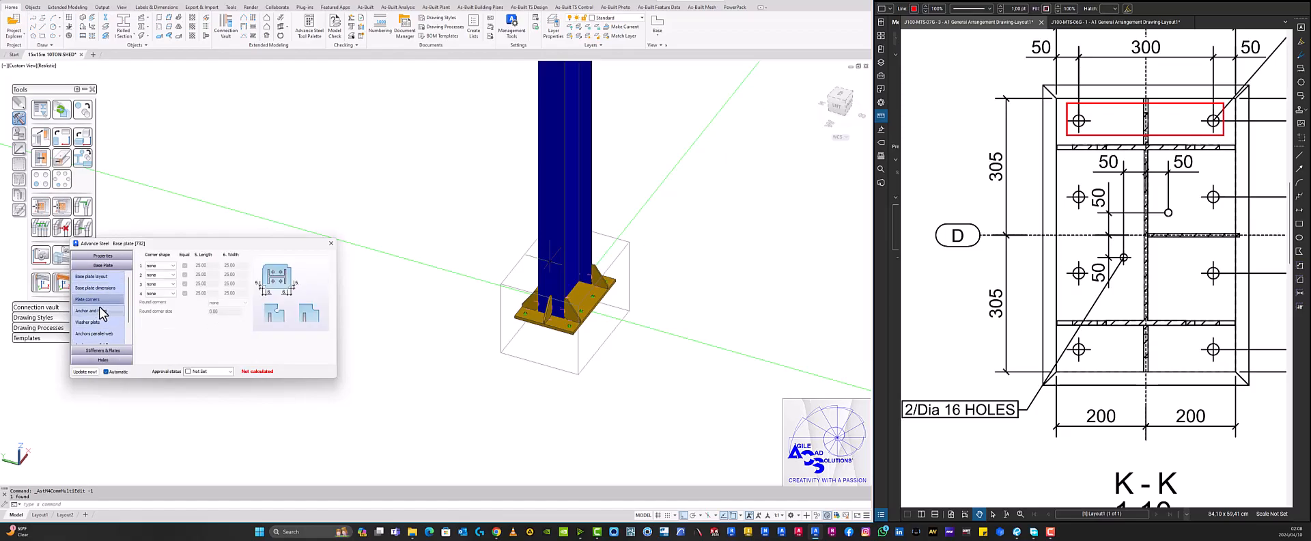
click(331, 243)
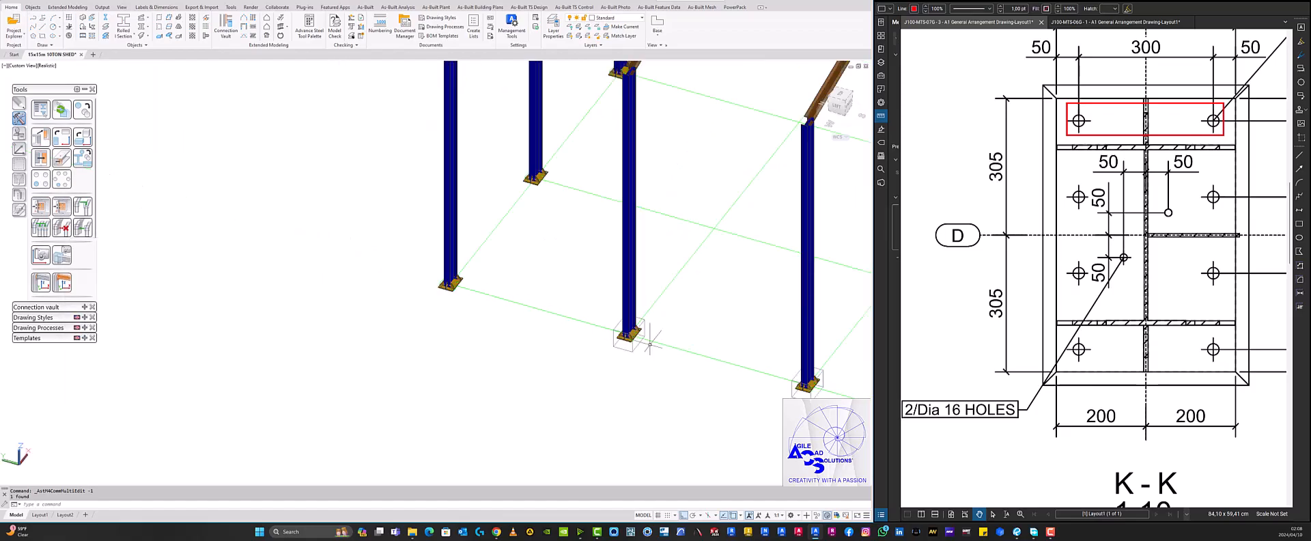
Open the joint properties of the corner column's base plate connection and review its base plate and stiffener settings.
scroll(650, 344, down, 2)
middle_drag(545, 309, 579, 234)
double_click(475, 330)
scroll(474, 332, up, 6)
scroll(643, 378, up, 5)
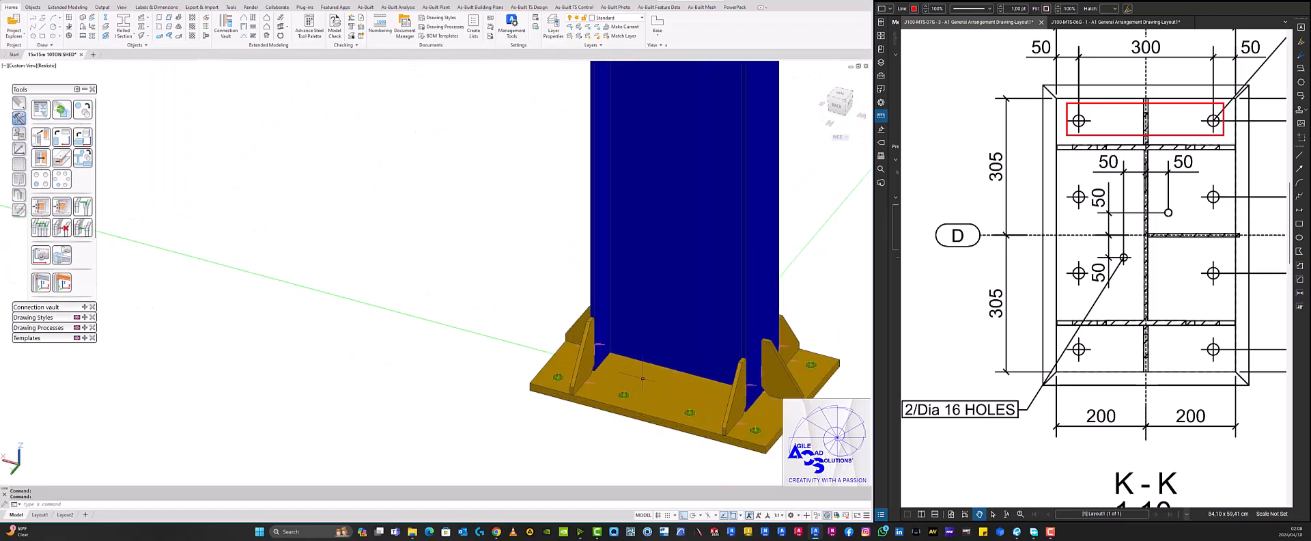
click(635, 372)
key(Escape)
click(656, 405)
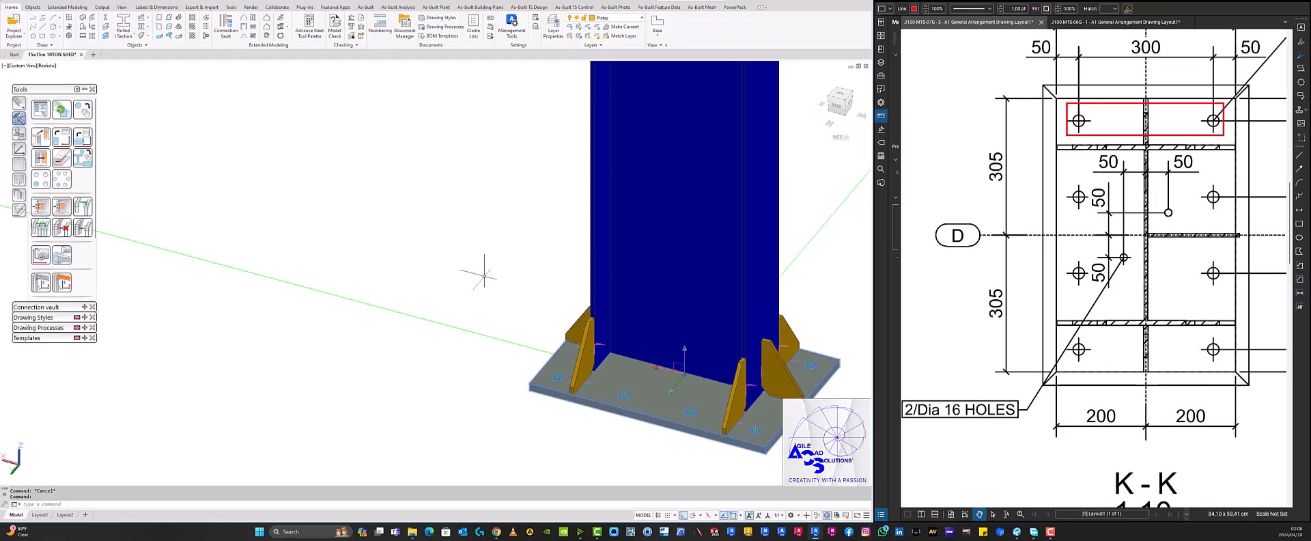
right_click(497, 256)
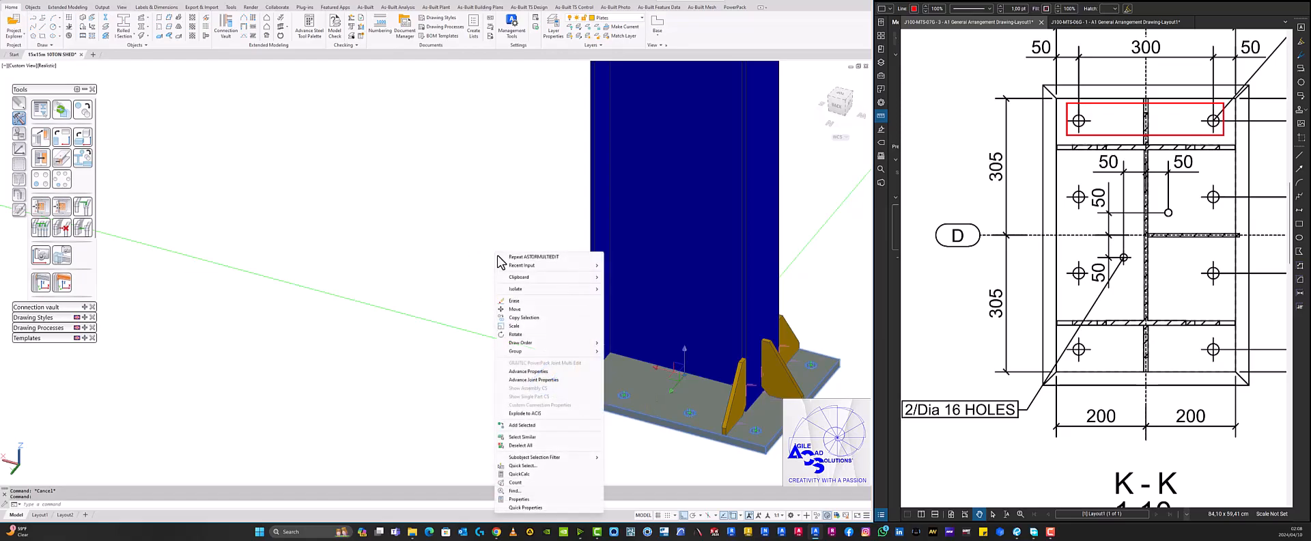
click(542, 380)
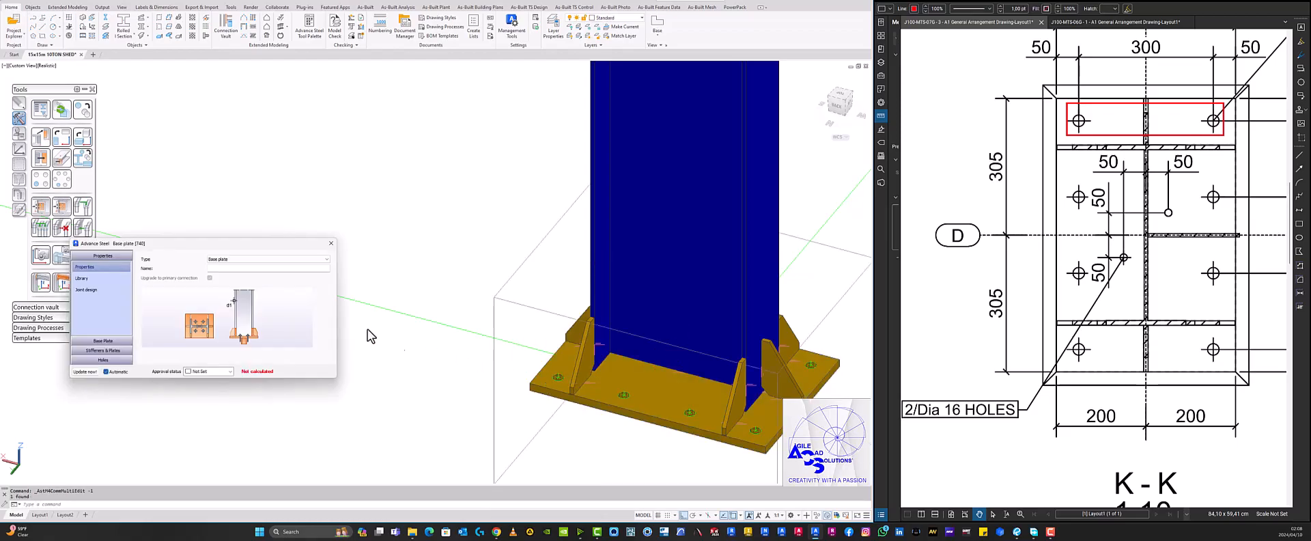
drag(273, 244, 394, 214)
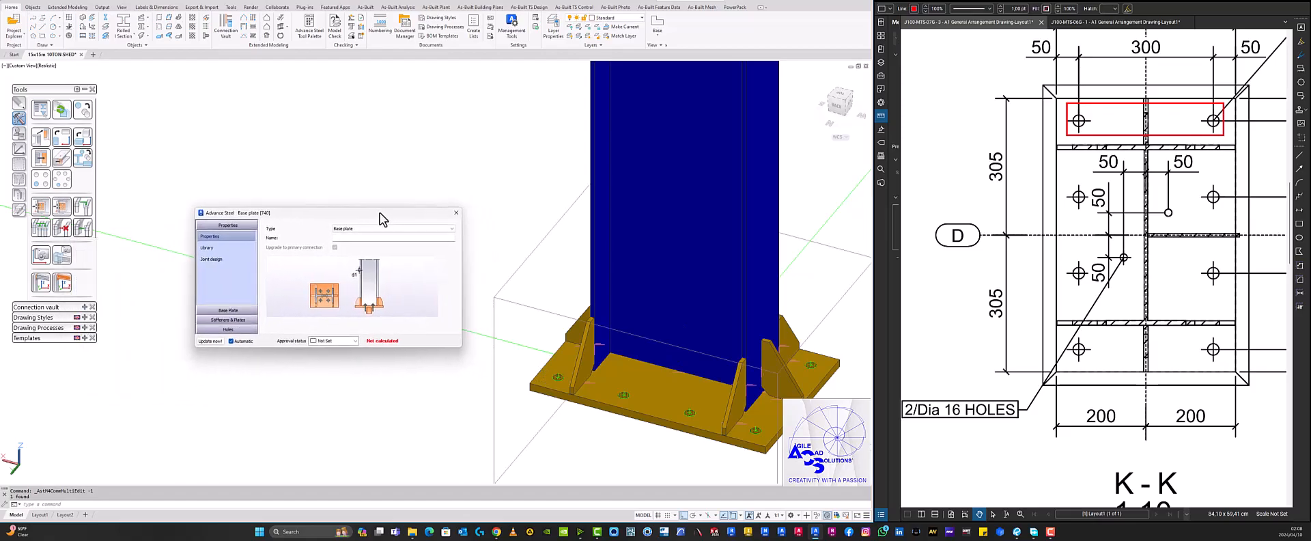
click(228, 310)
click(227, 320)
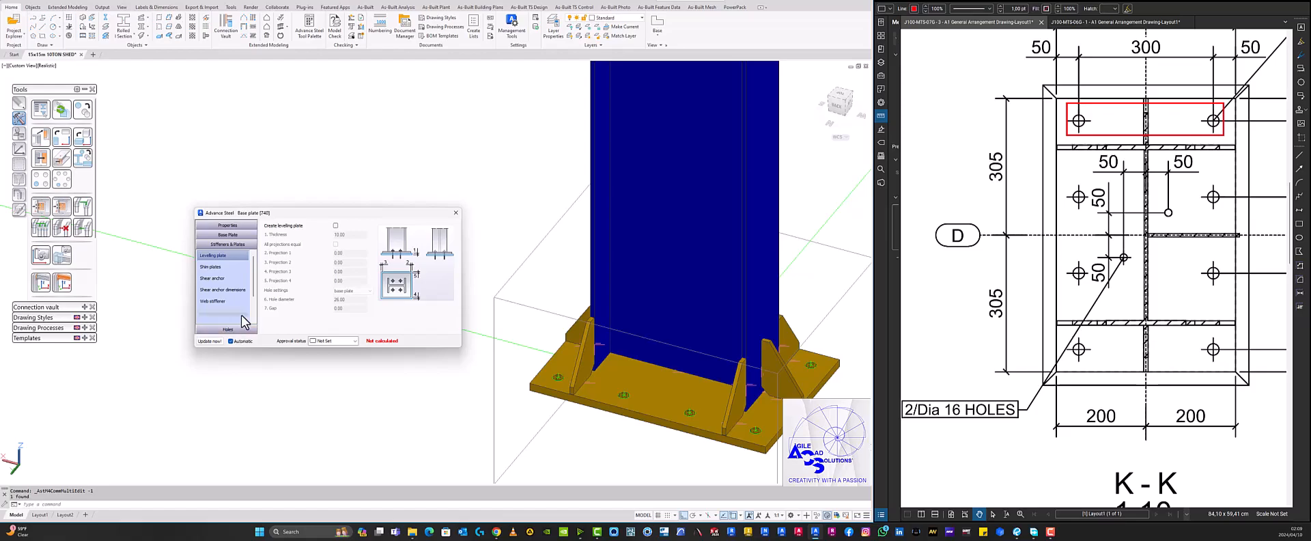
click(456, 213)
Examine the base plates and connection boxes on the neighbouring columns around the shed.
scroll(464, 241, down, 6)
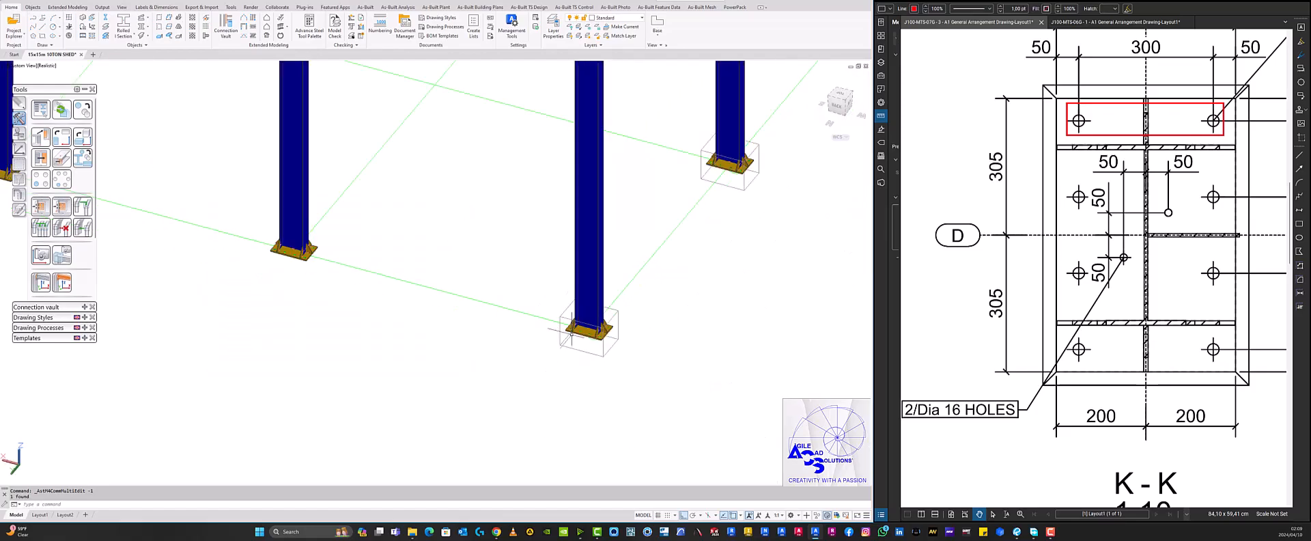
middle_drag(542, 322, 605, 372)
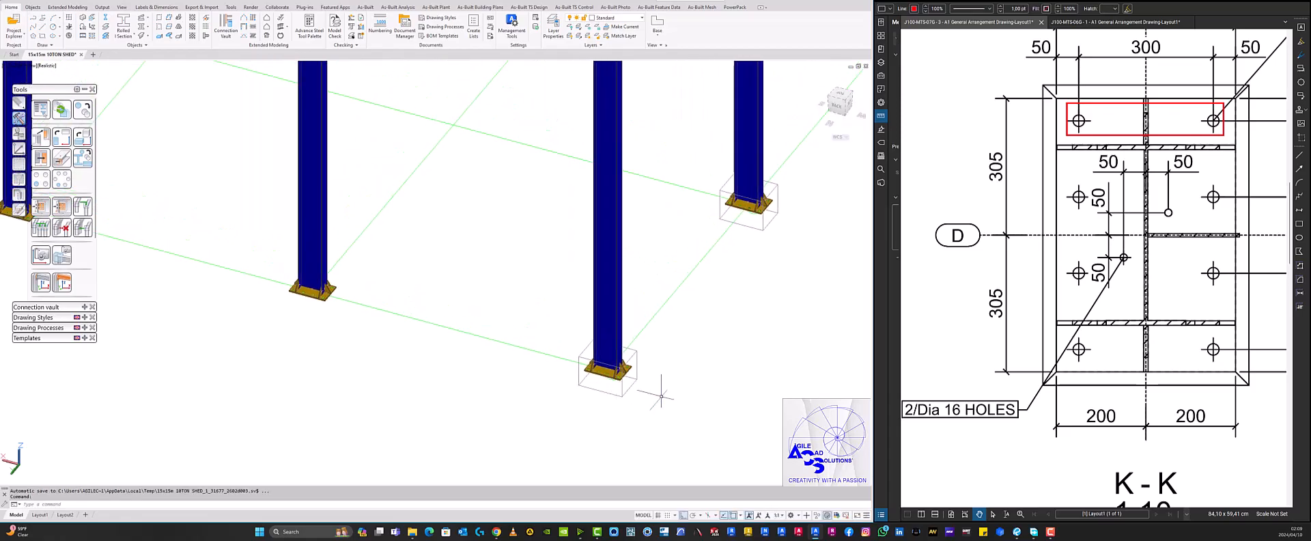
scroll(649, 406, down, 3)
shift+middle_drag(645, 404, 411, 343)
scroll(489, 380, up, 3)
scroll(504, 391, up, 6)
middle_drag(497, 385, 535, 431)
scroll(451, 394, up, 2)
scroll(447, 395, down, 4)
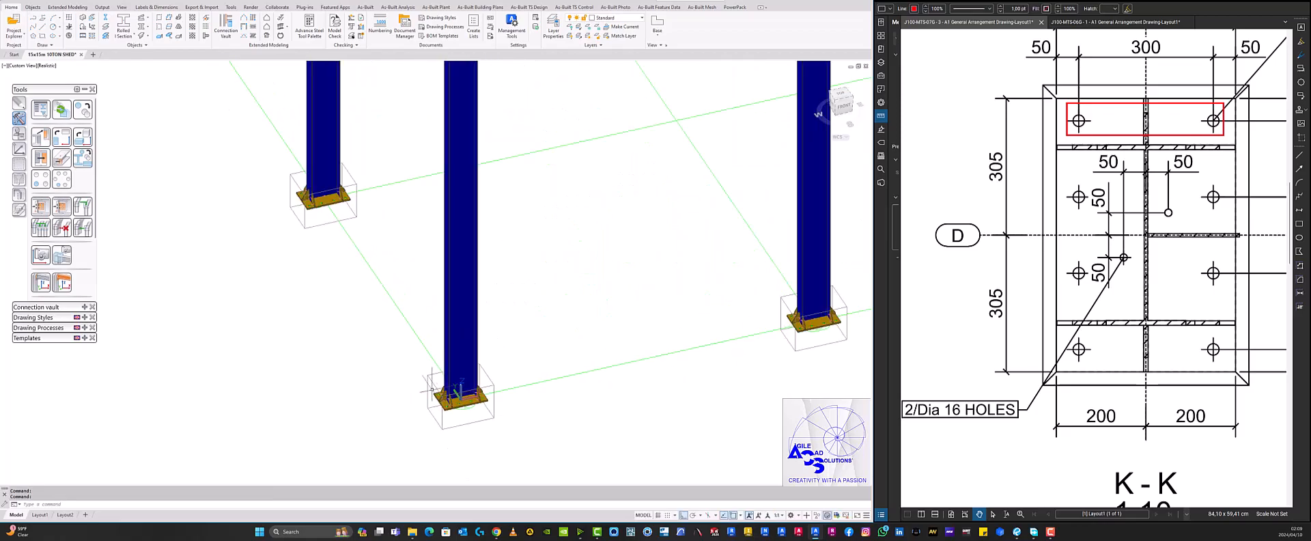